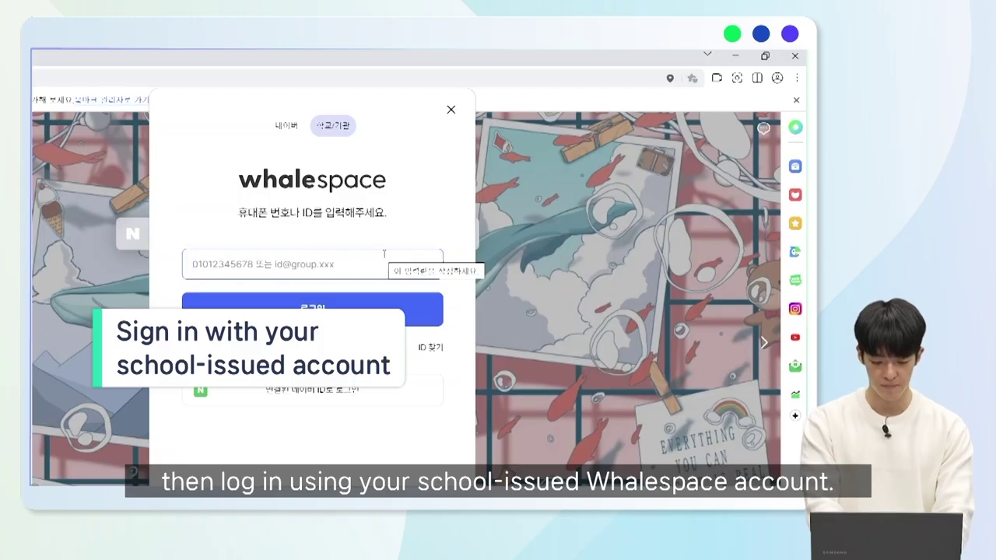
Sign in to Whalespace with the school account ID and its password.
key(Return)
text(********)
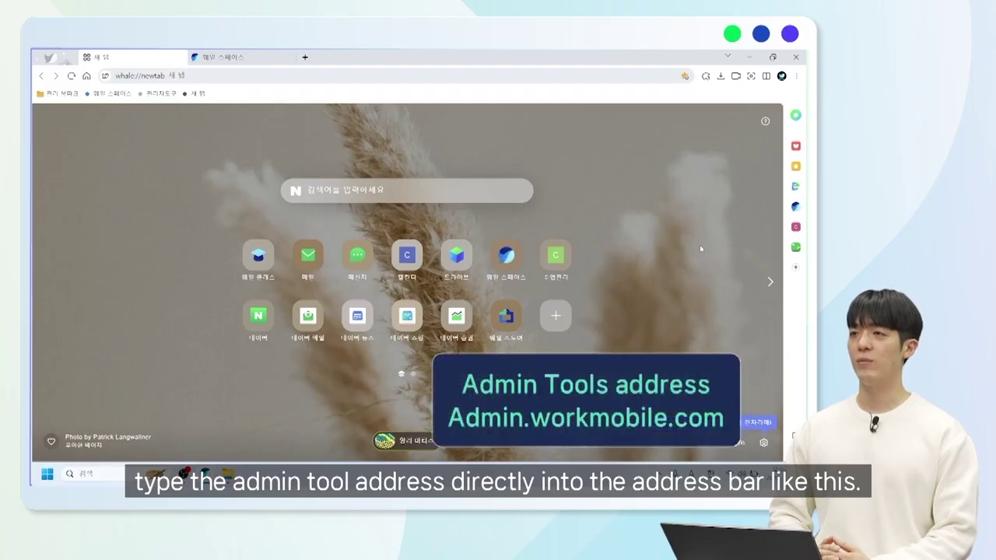
Load admin.worksmobile.com, then open Admin from the Whalespace apps grid.
click(337, 78)
text(admin.worksmobile.com)
key(Return)
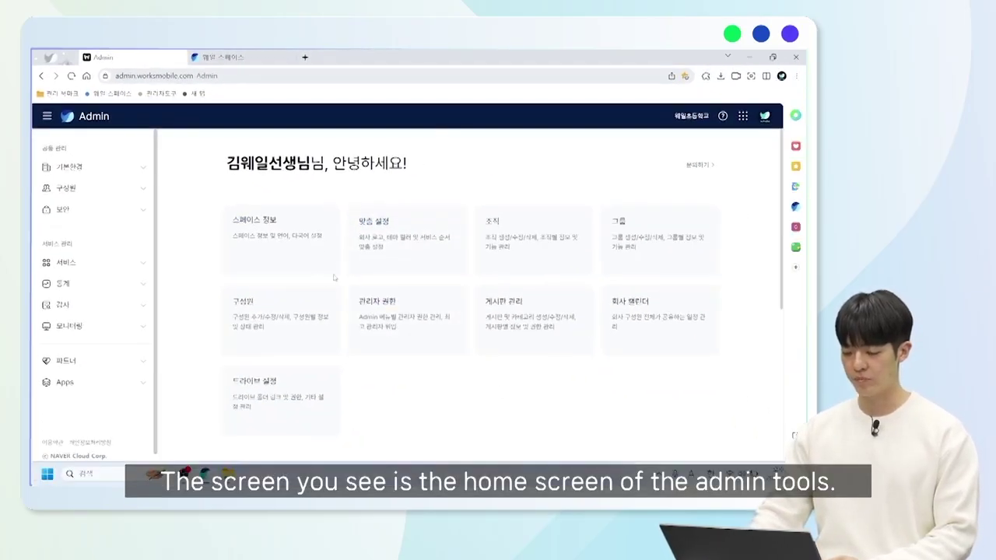
click(251, 58)
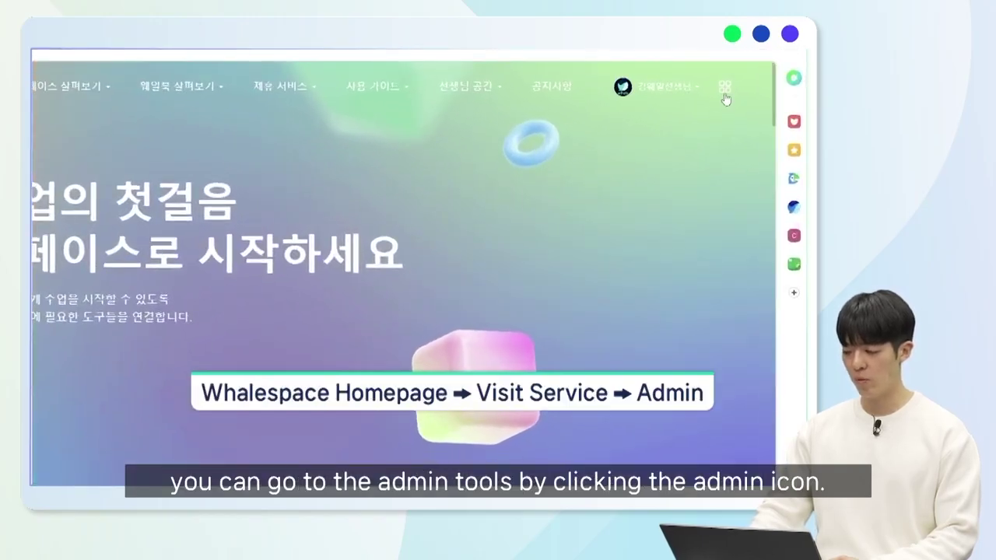
click(724, 93)
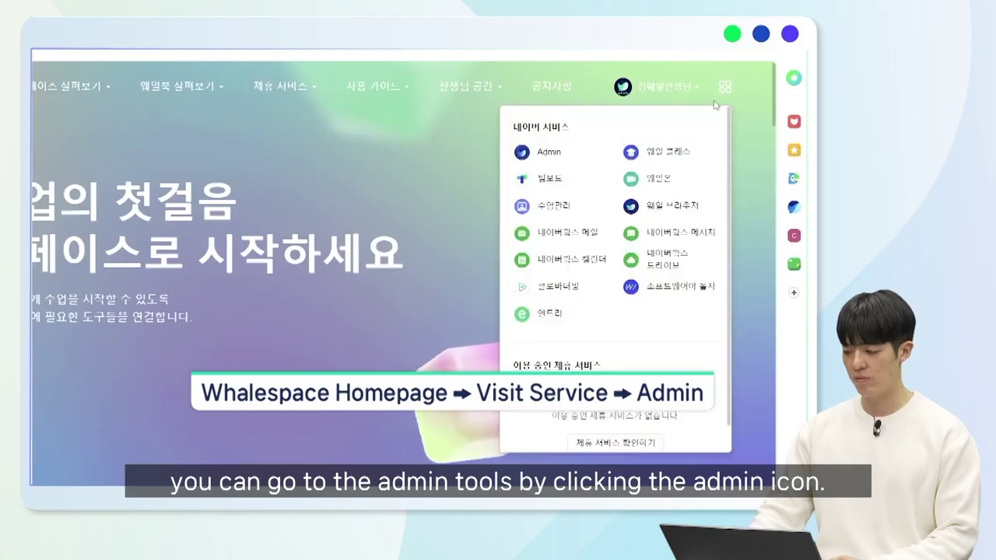
click(549, 153)
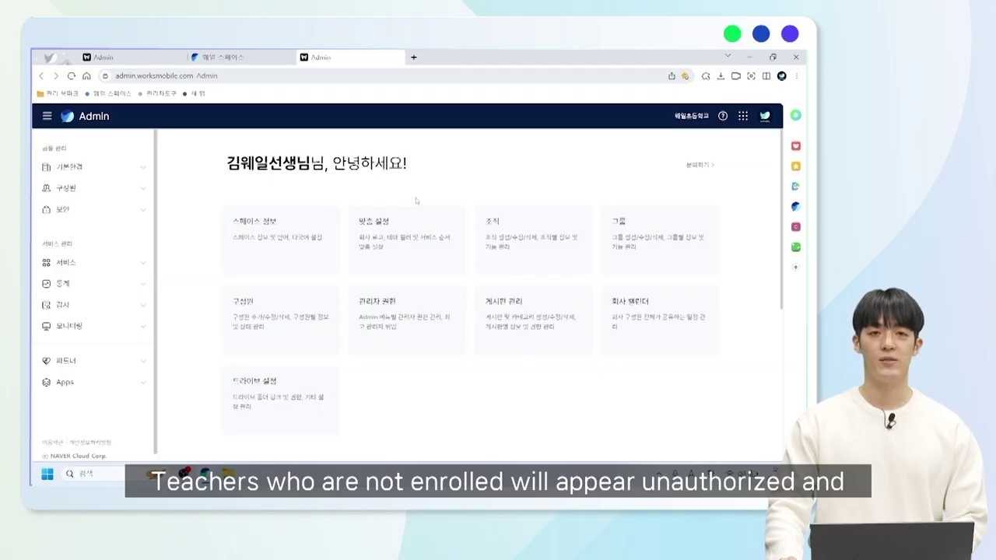
In the Admin window, go to 보안 > 관리자 권한 (Admin Permissions).
key(alt+Tab)
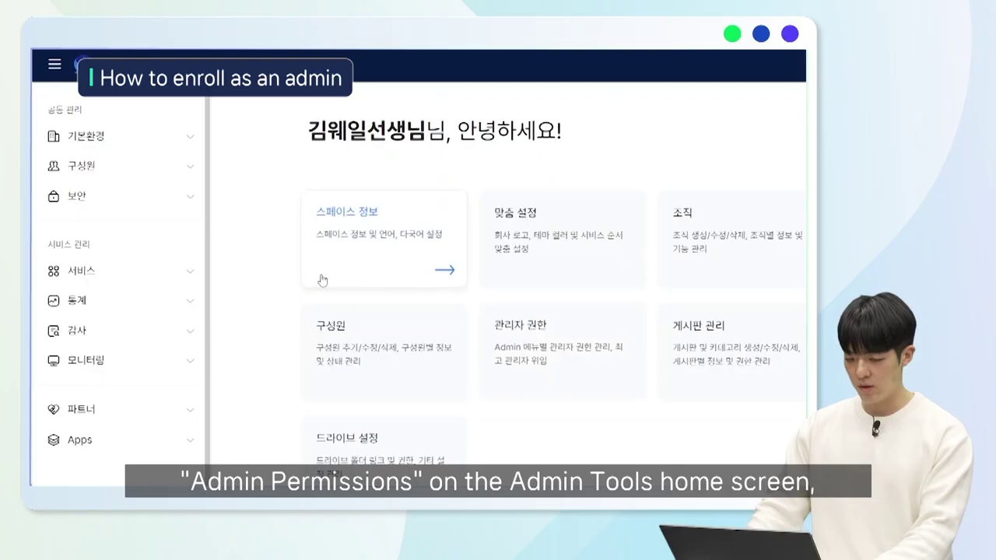
click(180, 194)
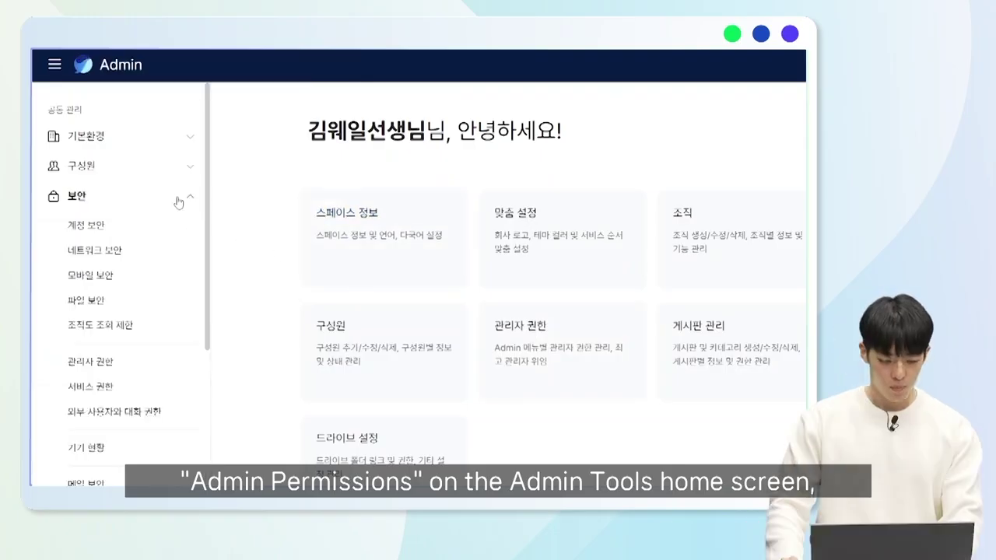
click(120, 372)
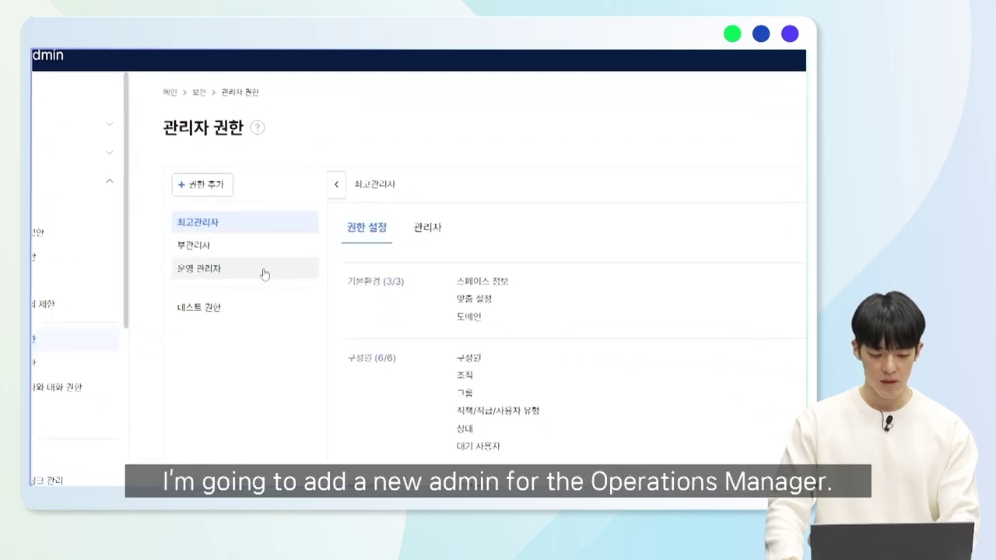
Add the 6th-grade member as a 운영 관리자 admin, then begin revoking that permission.
click(164, 251)
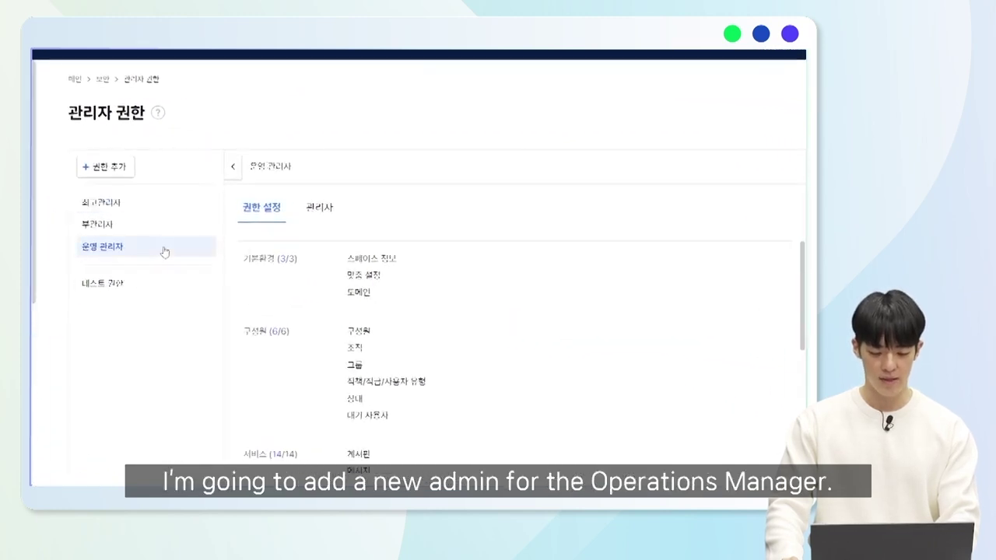
click(321, 209)
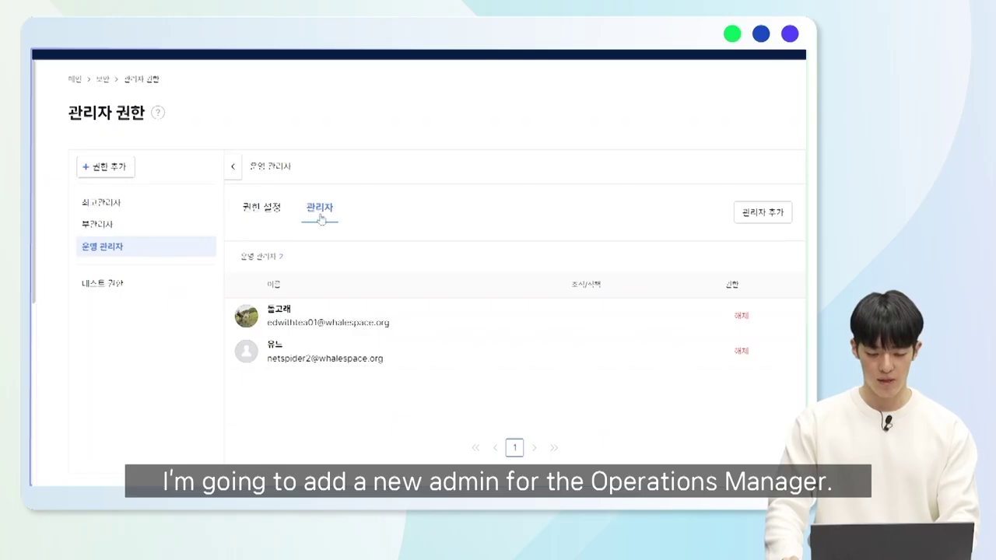
click(776, 218)
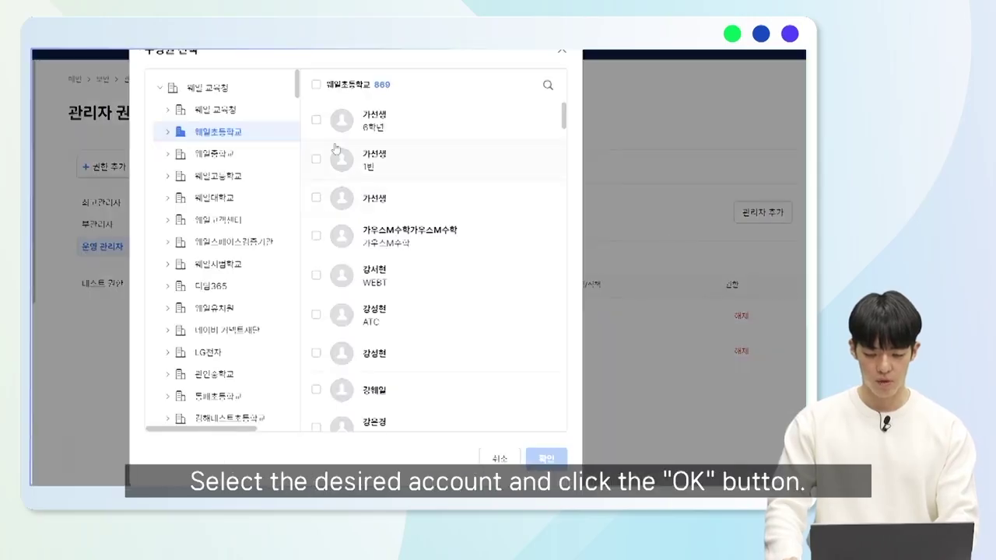
click(316, 120)
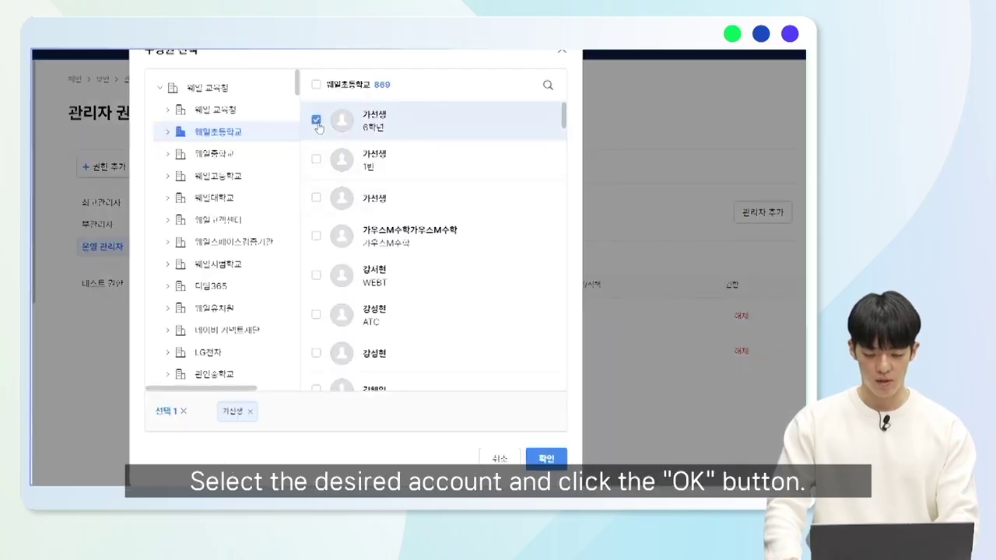
click(554, 457)
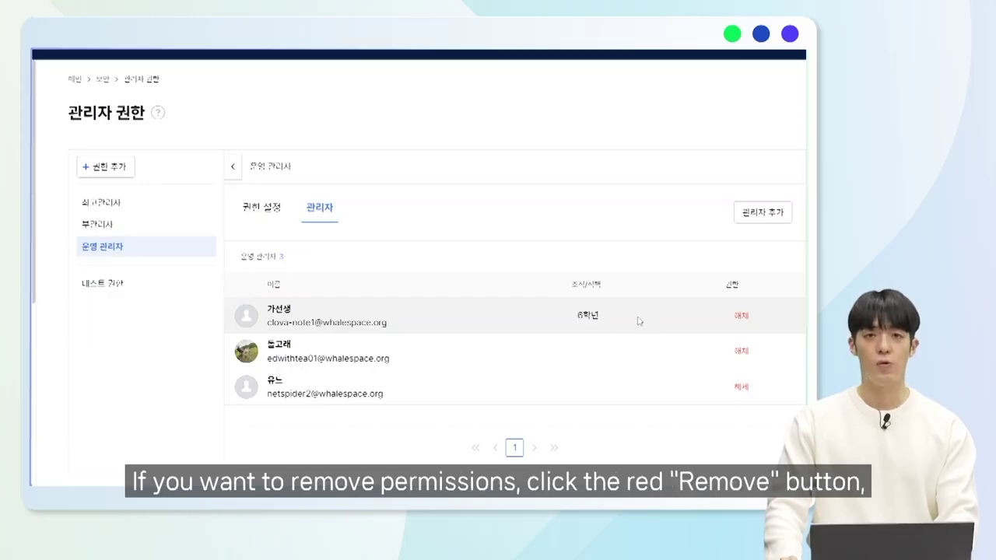
click(742, 321)
Confirm the permission removal, then go to 구성원 > 조직 to list the organizations.
click(450, 308)
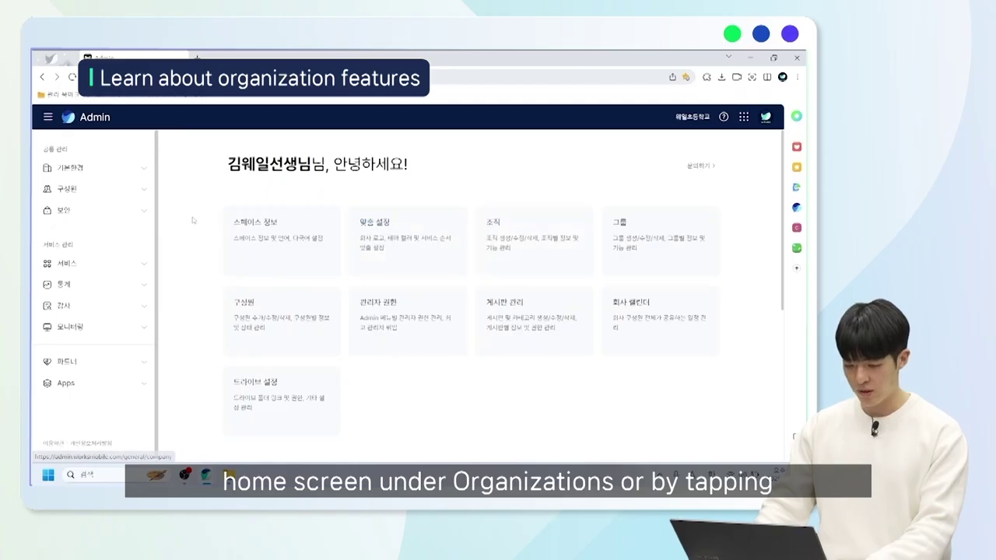
click(129, 195)
click(102, 234)
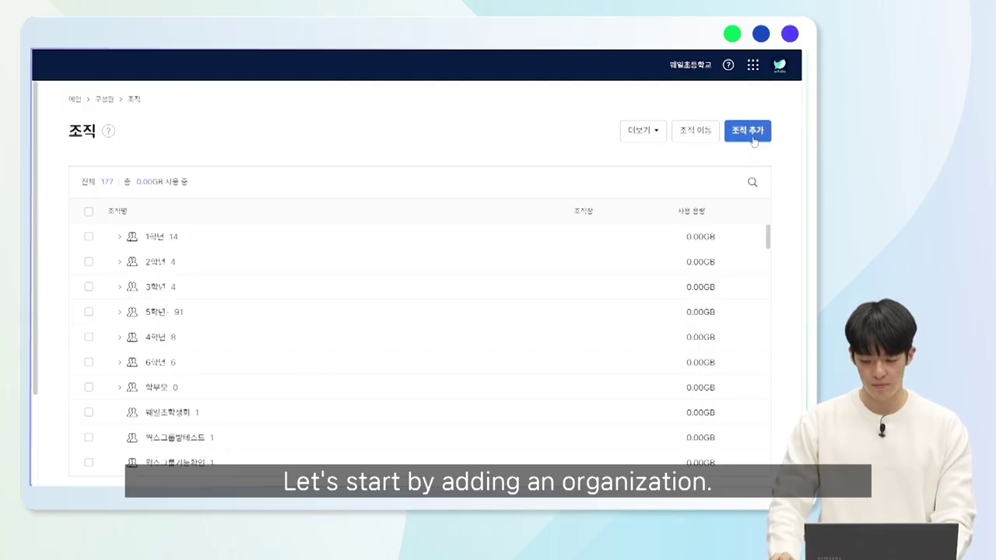
Add an organization named 학부모회, keeping the other options at their defaults.
click(752, 139)
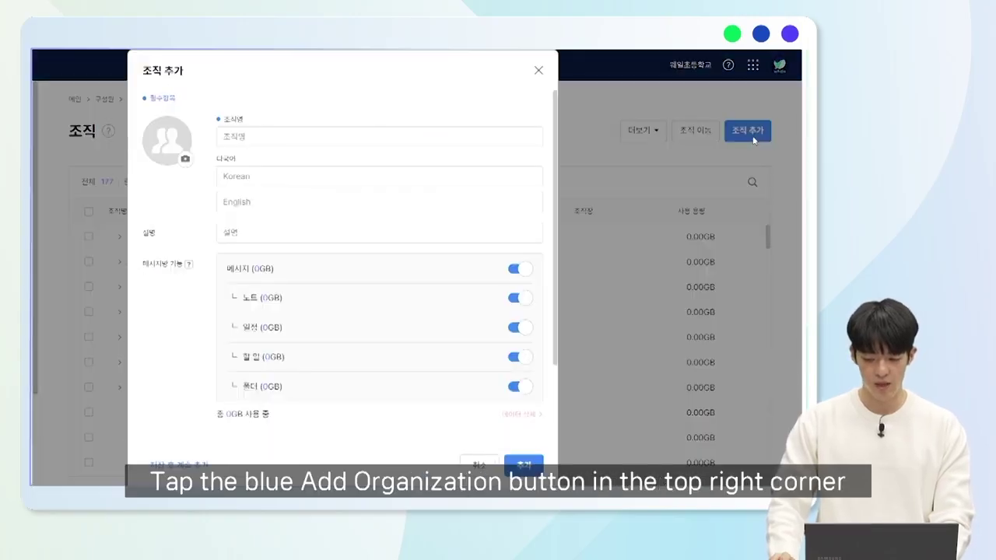
click(420, 143)
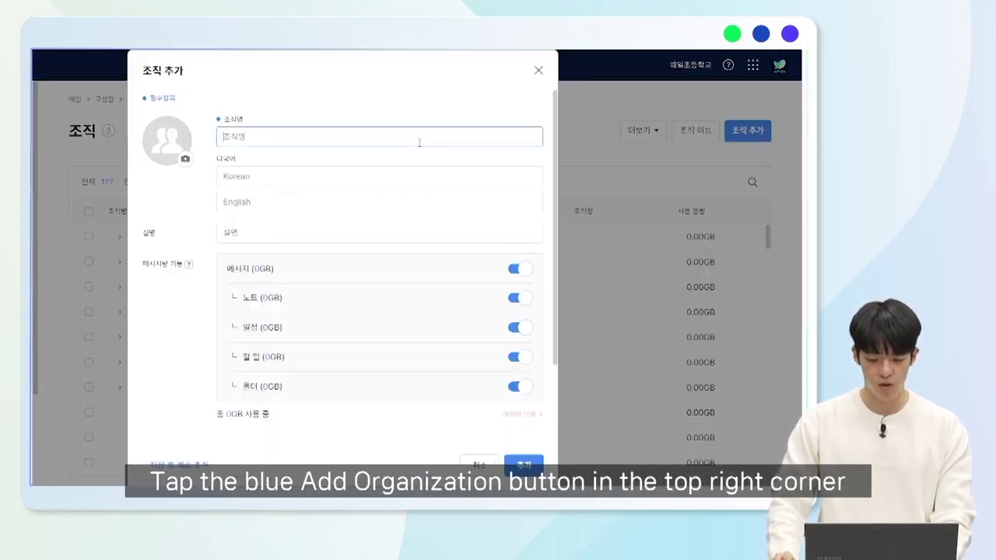
text(학부모회)
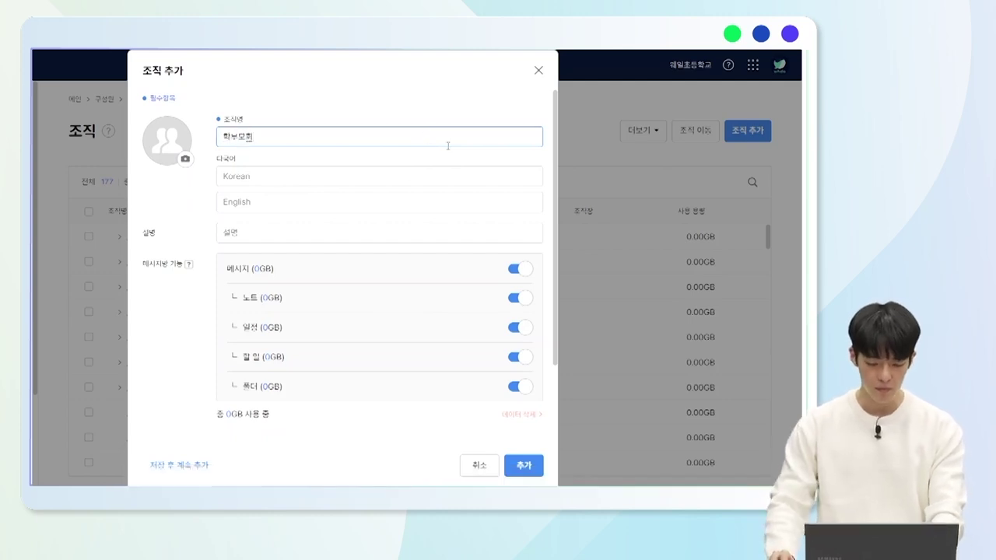
scroll(440, 209, down, 1)
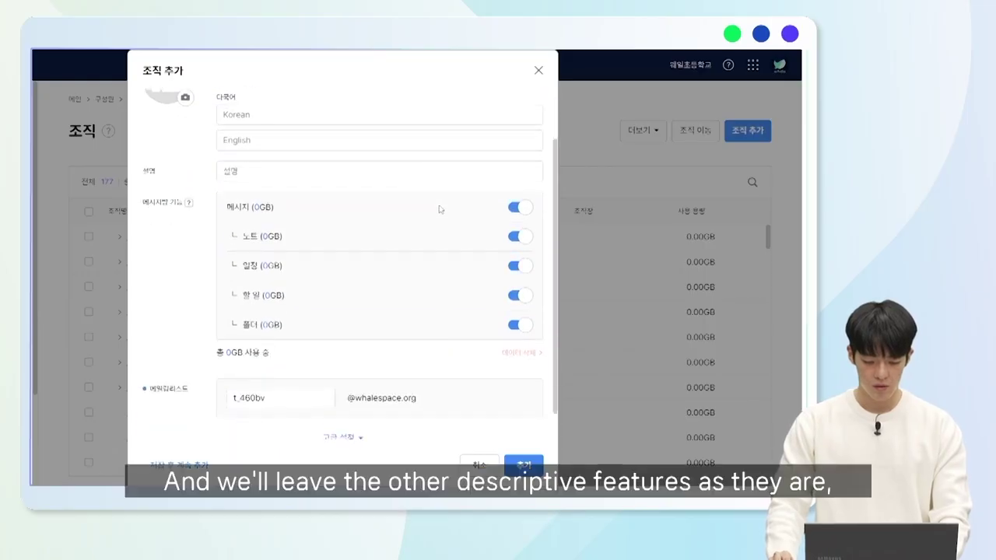
scroll(411, 171, up, 1)
scroll(406, 182, down, 1)
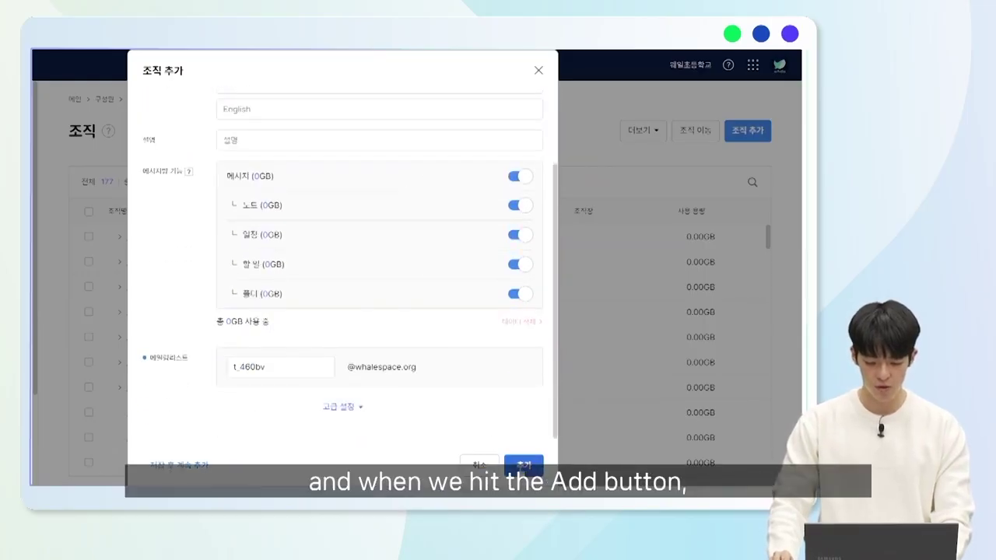
click(524, 465)
scroll(314, 413, down, 10)
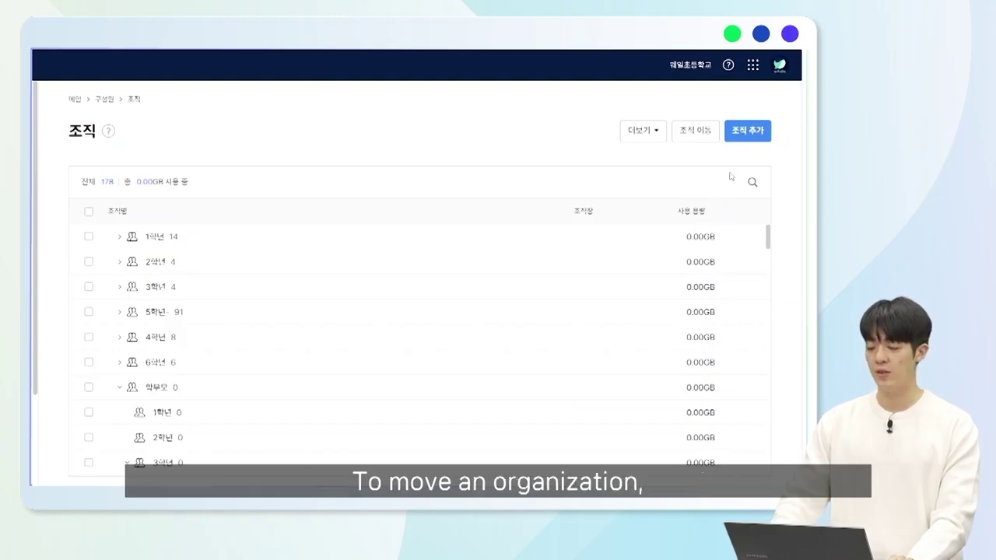
click(707, 131)
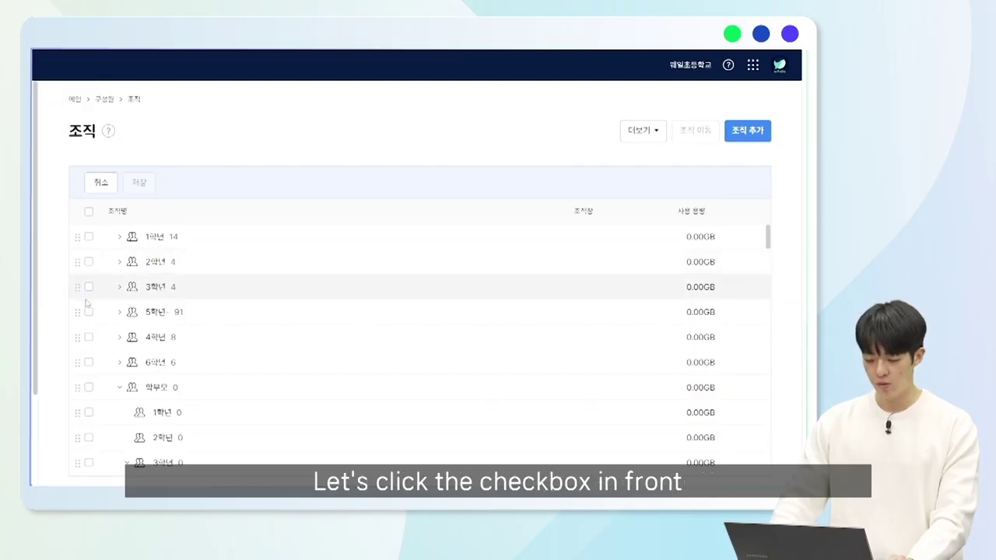
scroll(87, 303, down, 10)
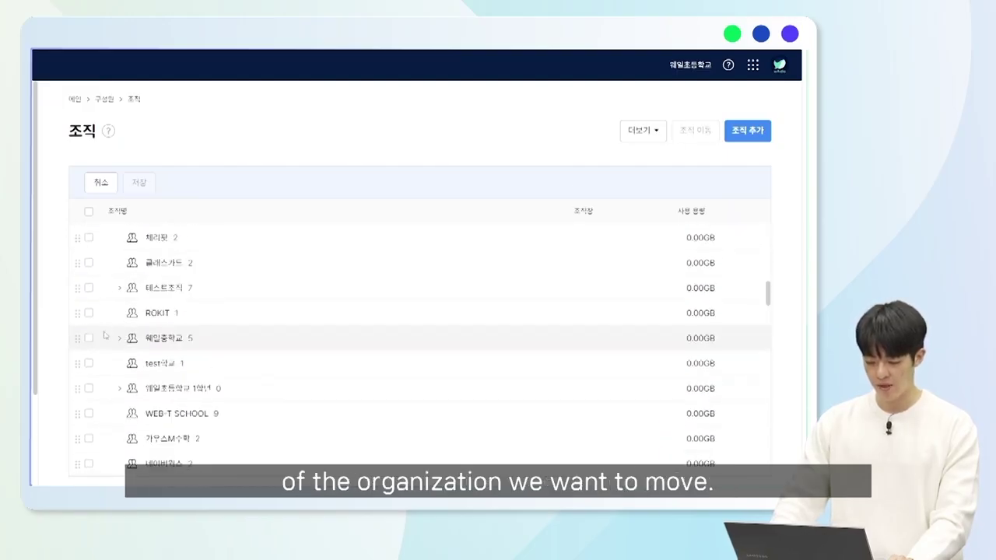
click(89, 363)
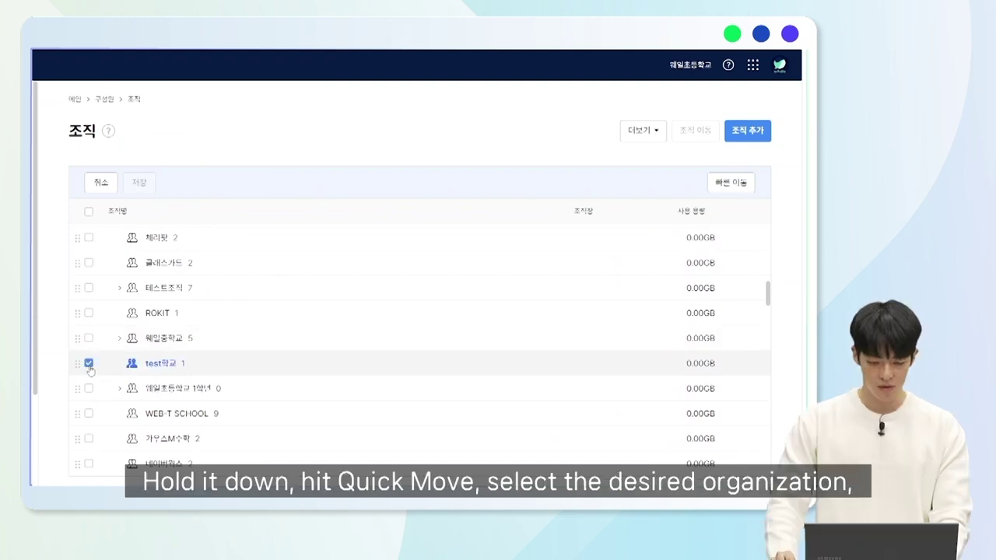
click(730, 181)
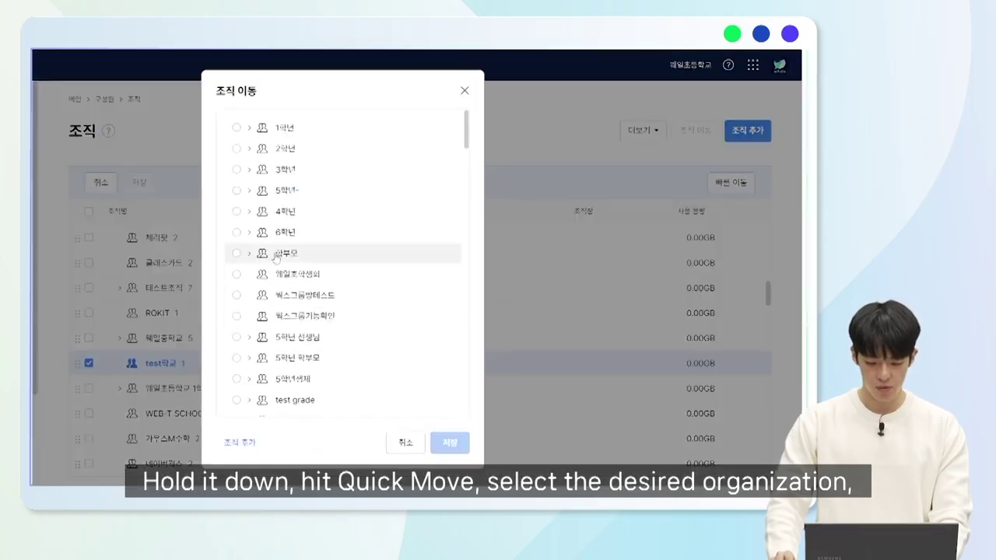
click(238, 129)
click(450, 441)
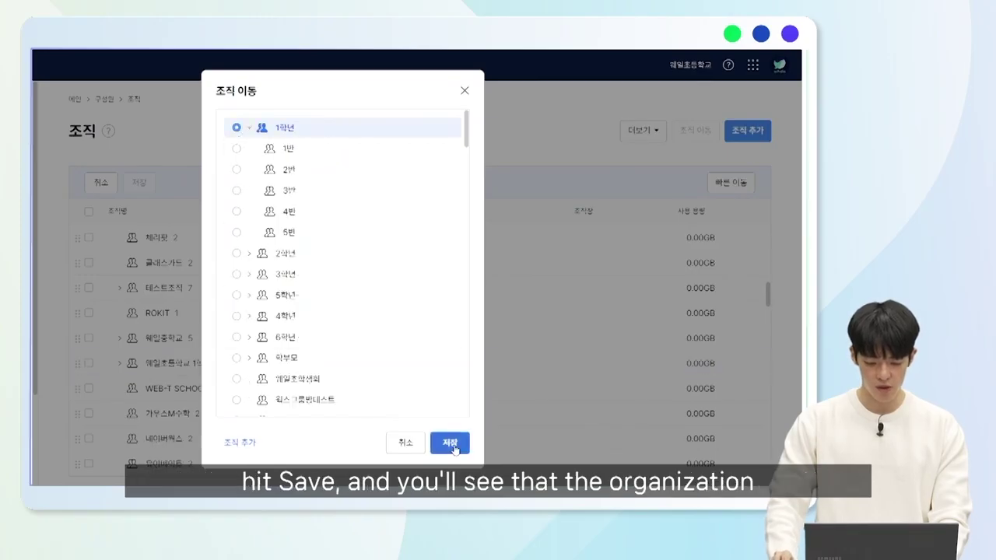
scroll(222, 319, up, 5)
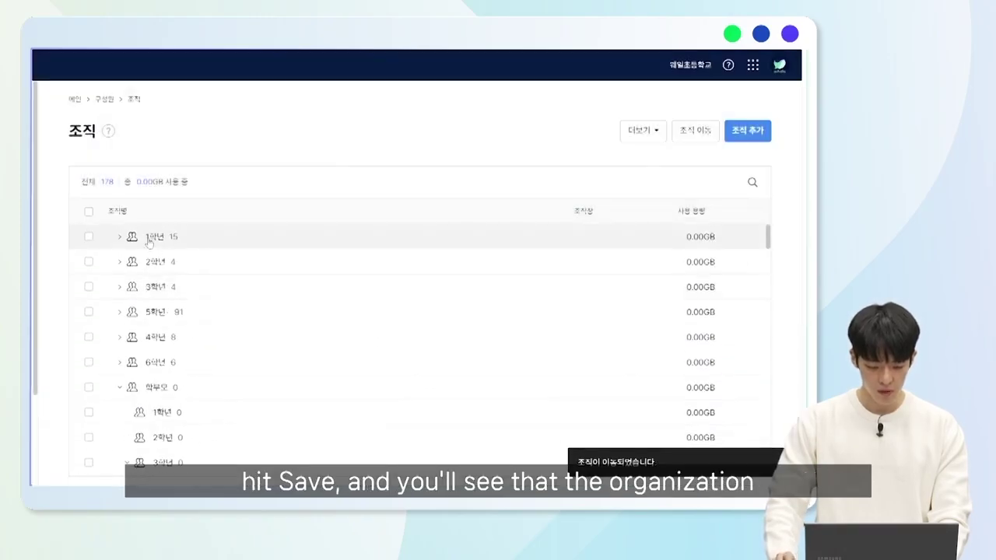
click(117, 238)
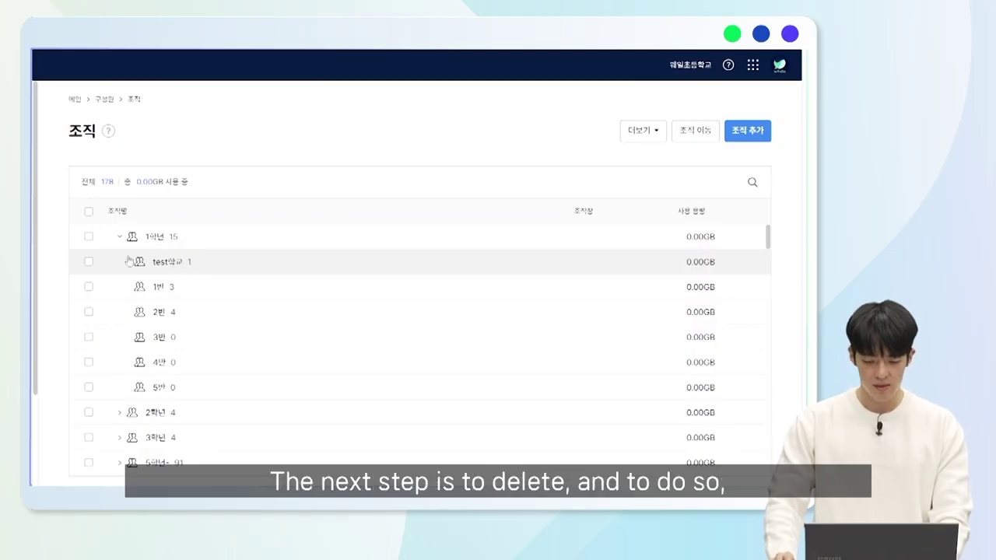
Select only 3반 under 1학년 and delete it, agreeing to remove its data.
click(89, 237)
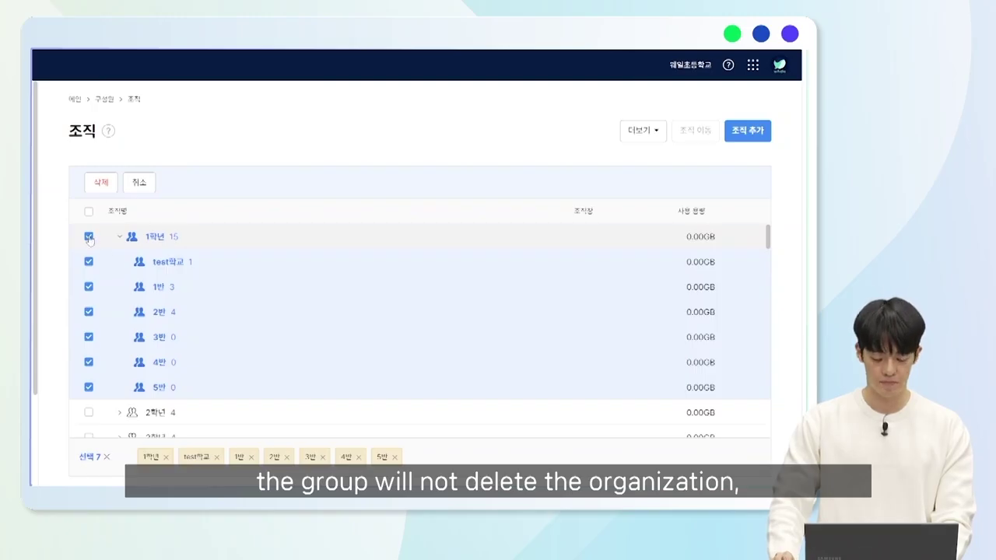
click(89, 237)
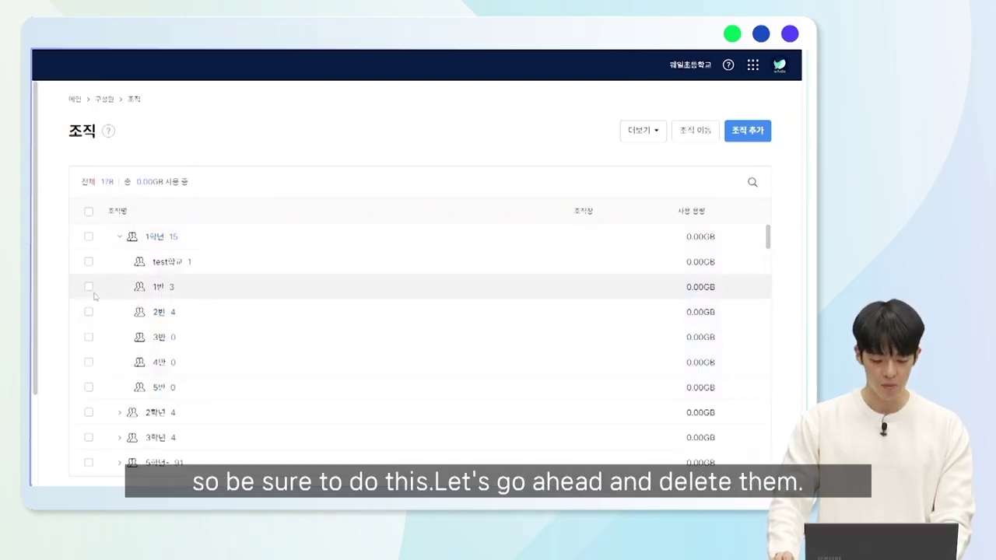
click(88, 338)
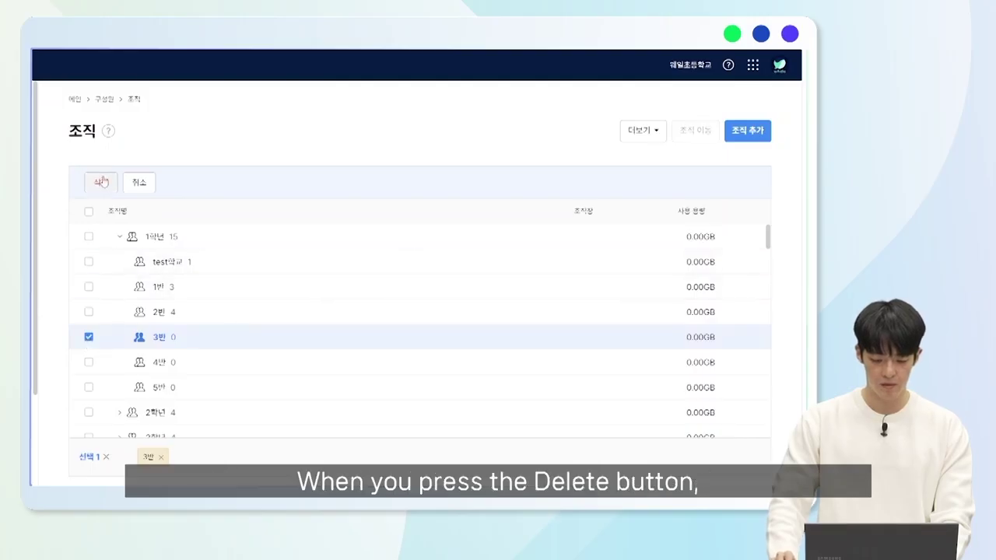
click(102, 183)
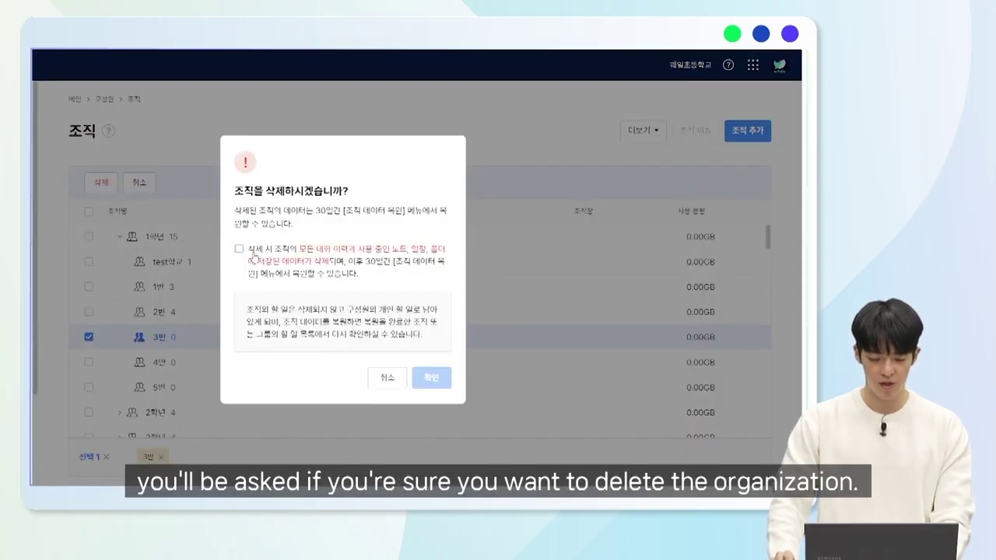
click(243, 260)
click(434, 379)
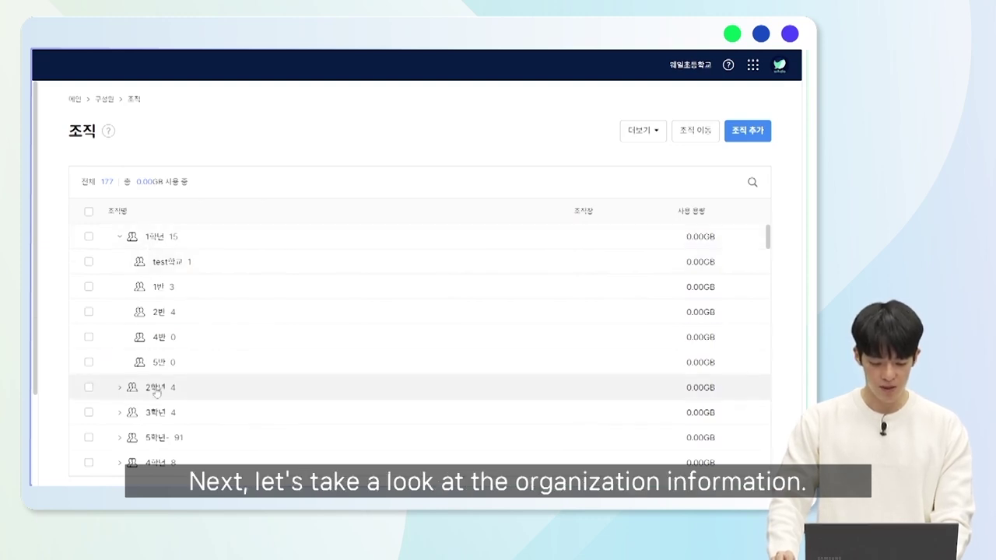
Review 1학년's details and member list, then open its edit form and save.
click(152, 241)
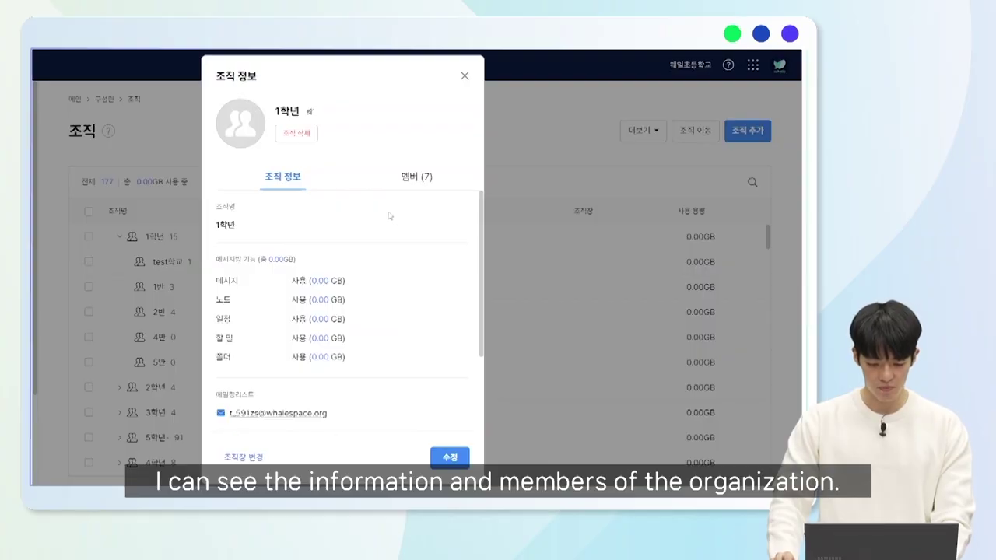
click(407, 177)
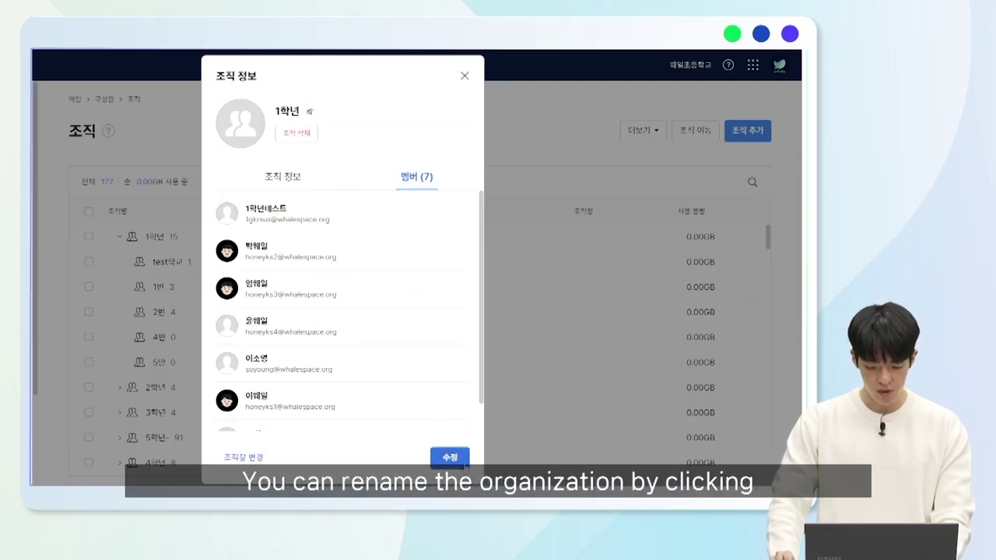
click(463, 459)
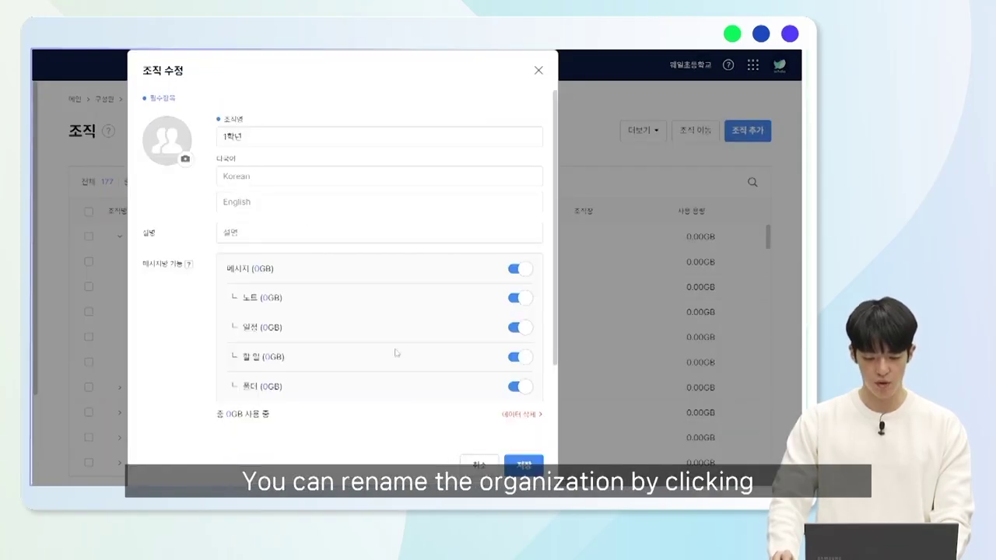
scroll(318, 158, down, 2)
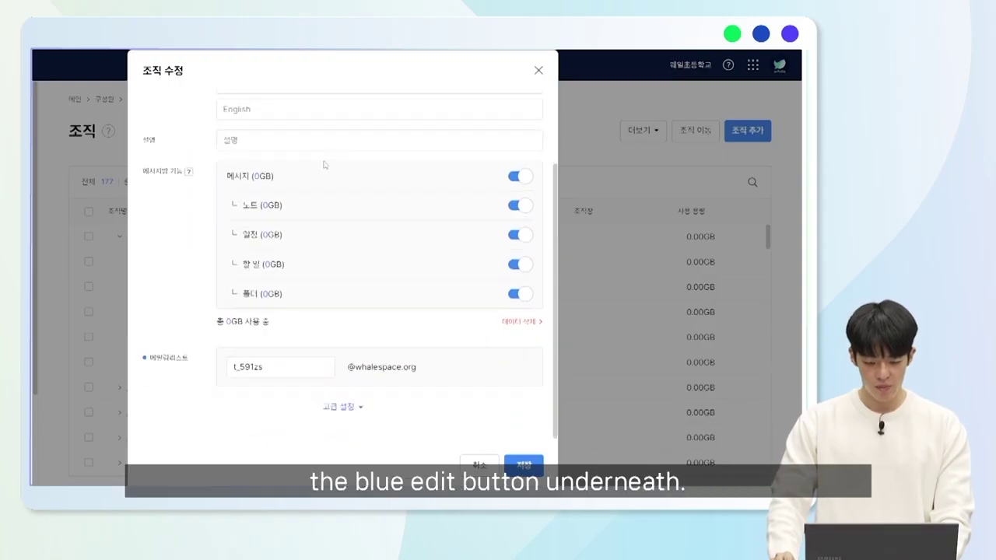
click(512, 464)
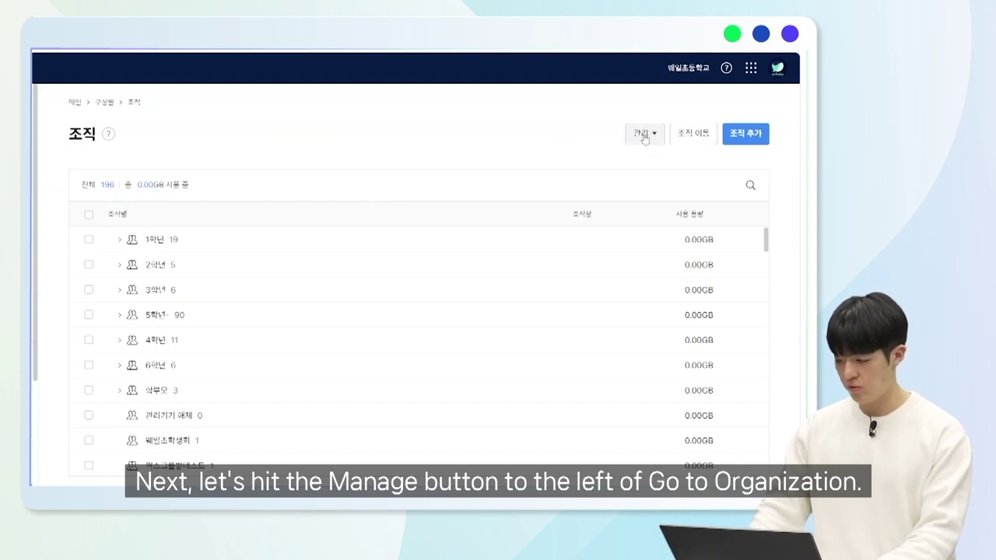
Open the 관리 menu and go to the 조직 데이터 복원 restore page.
click(644, 136)
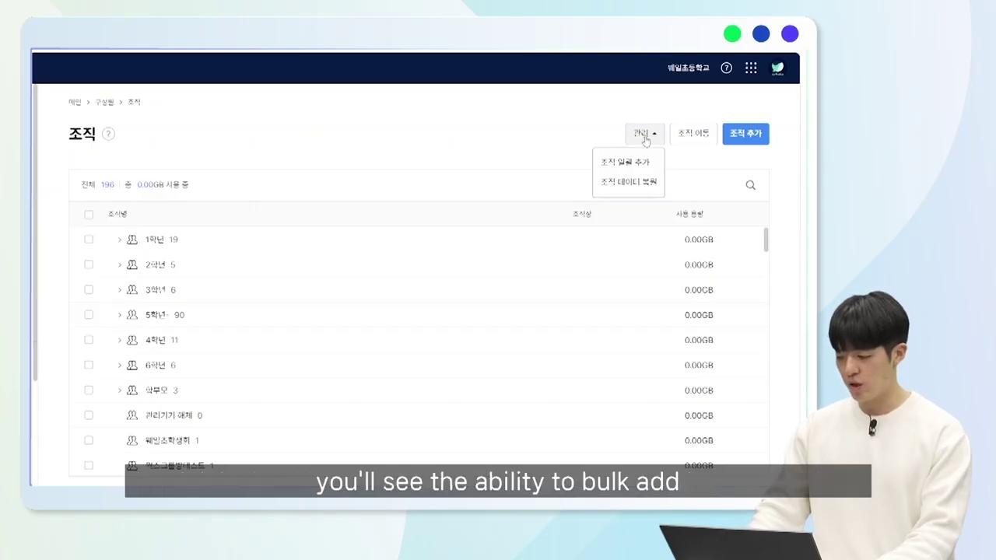
click(655, 184)
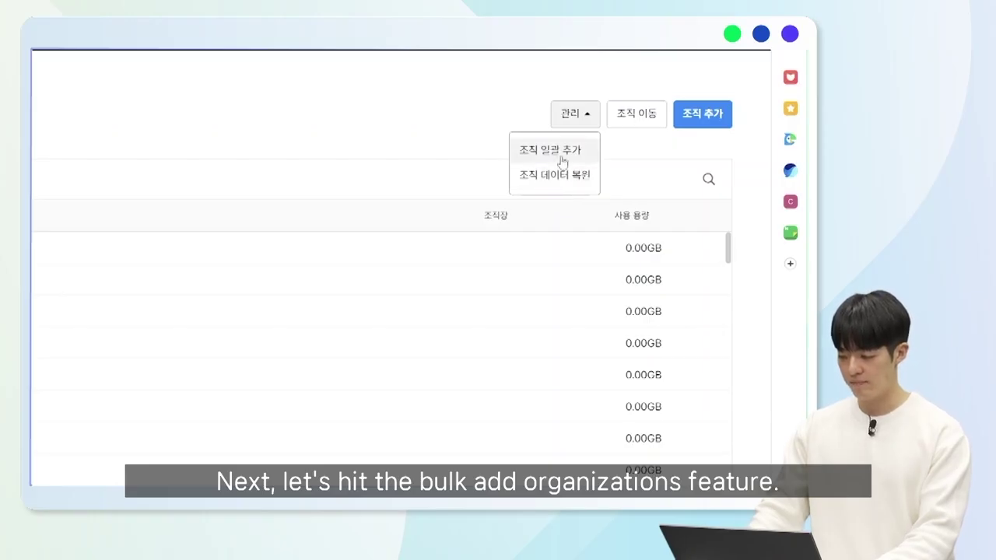
Download the XLSX sample from 조직 일괄 추가 and show it in its folder.
click(561, 155)
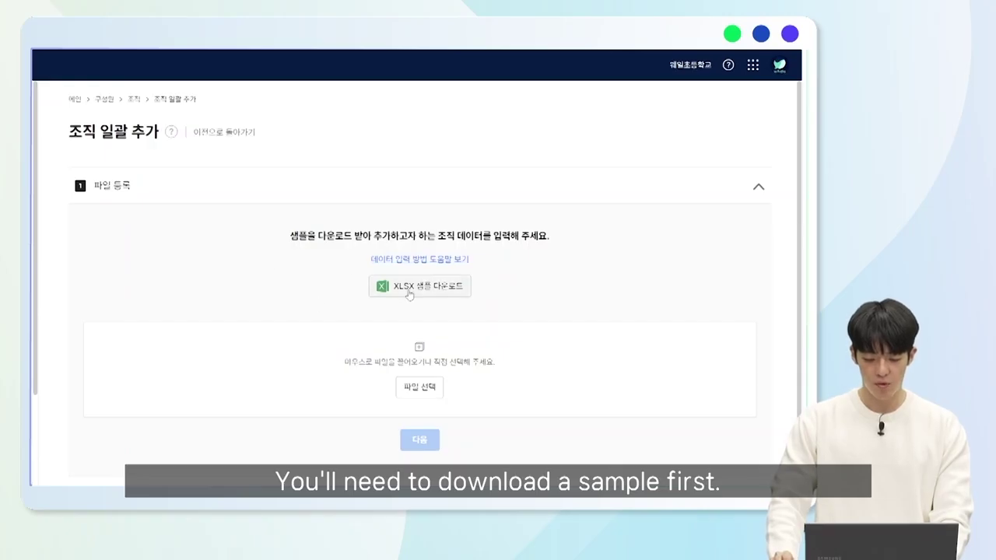
click(472, 307)
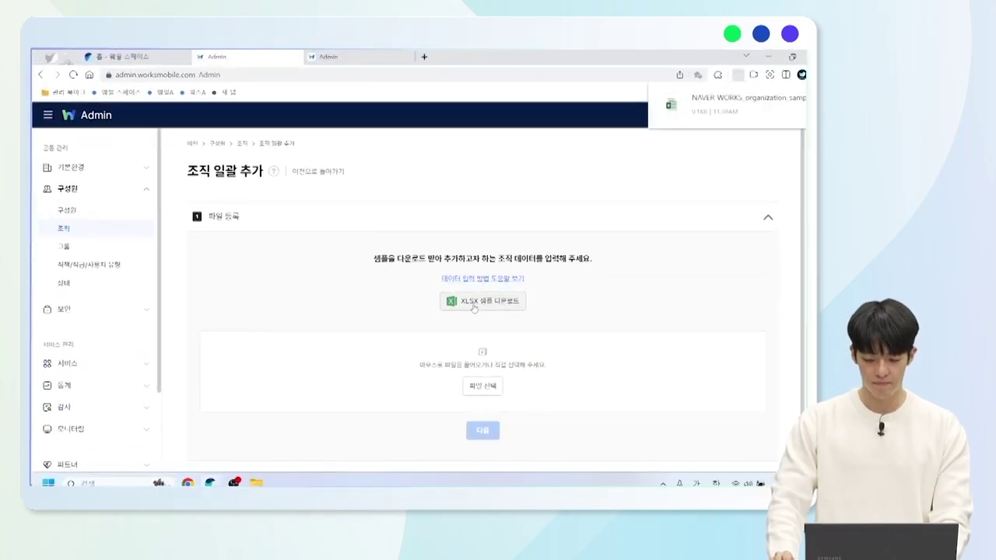
mouse_move(772, 116)
click(724, 115)
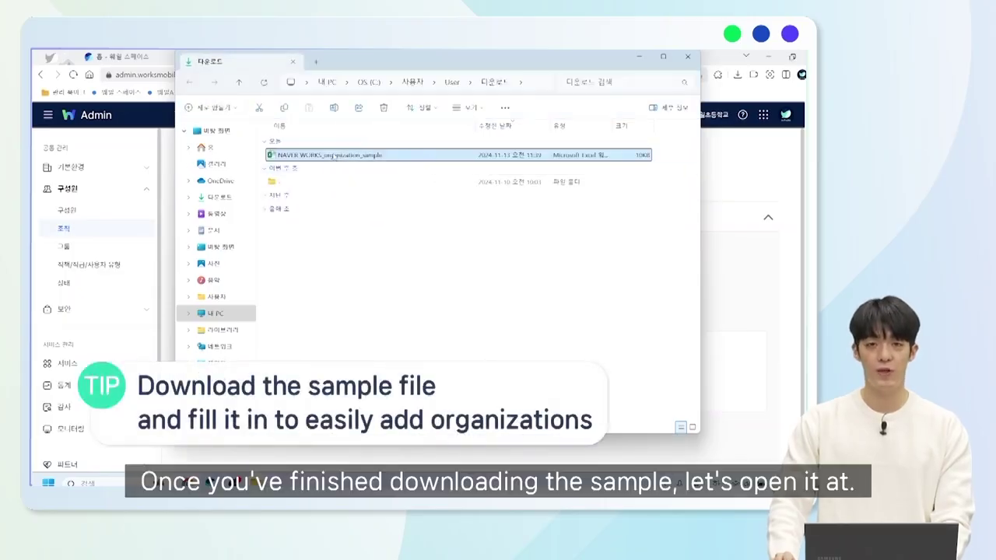
double_click(339, 154)
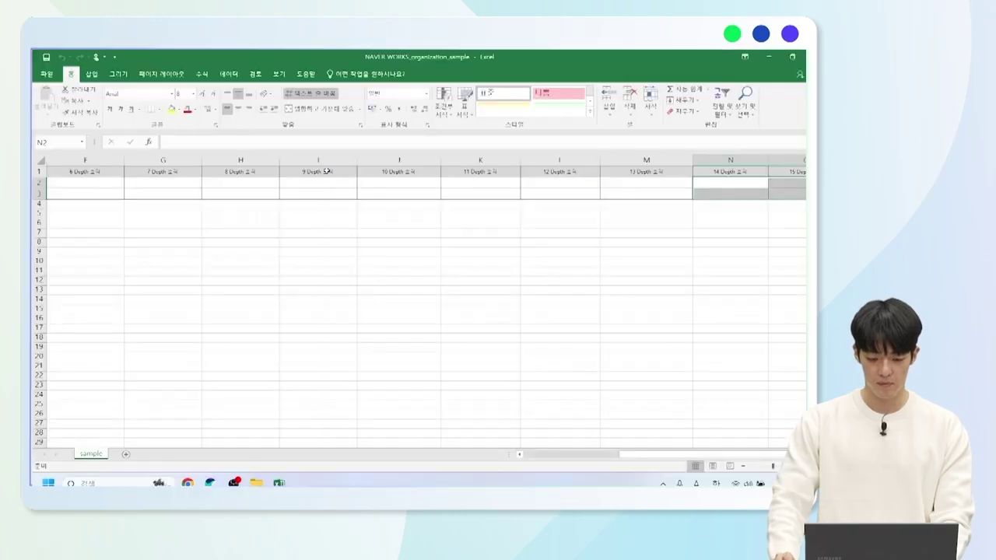
scroll(702, 437, left, 5)
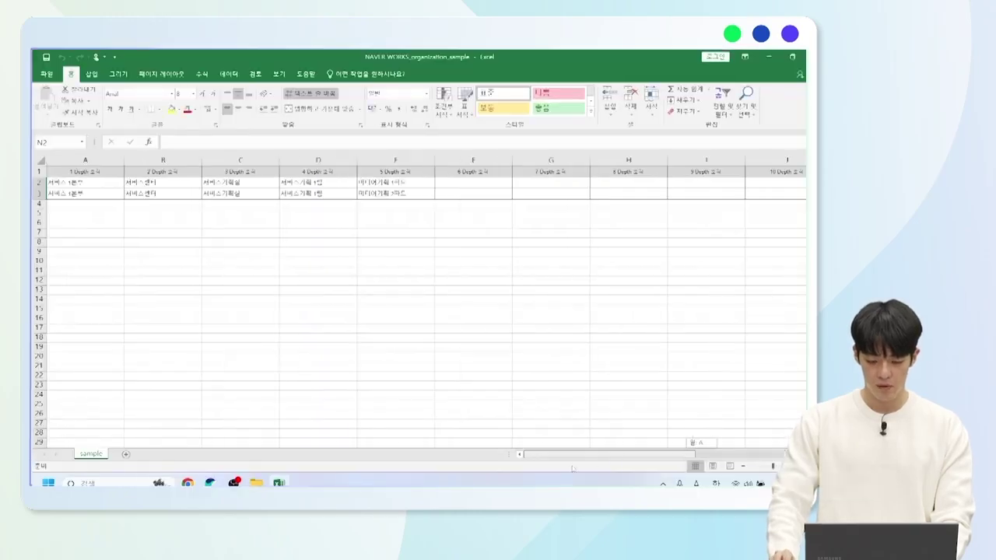
click(101, 182)
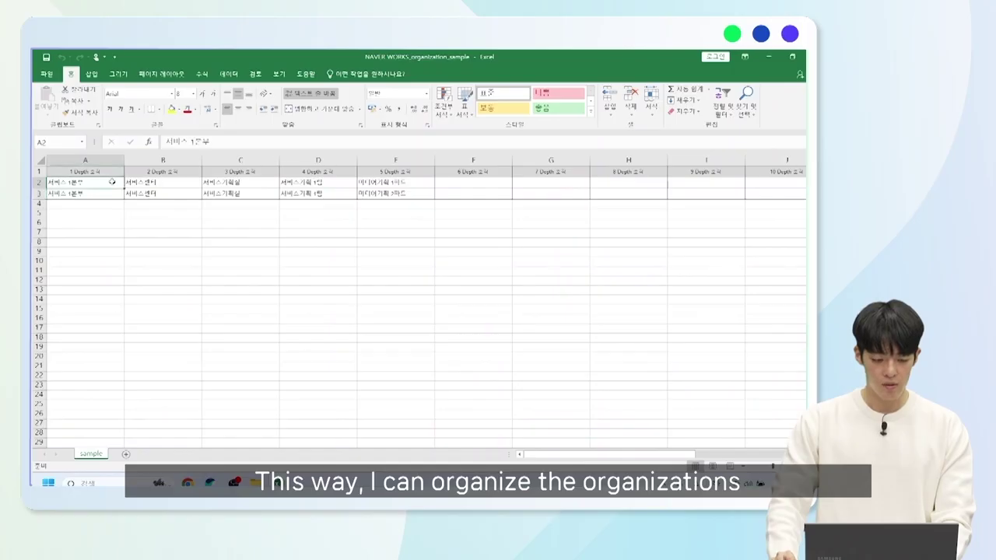
click(162, 181)
click(240, 182)
click(315, 183)
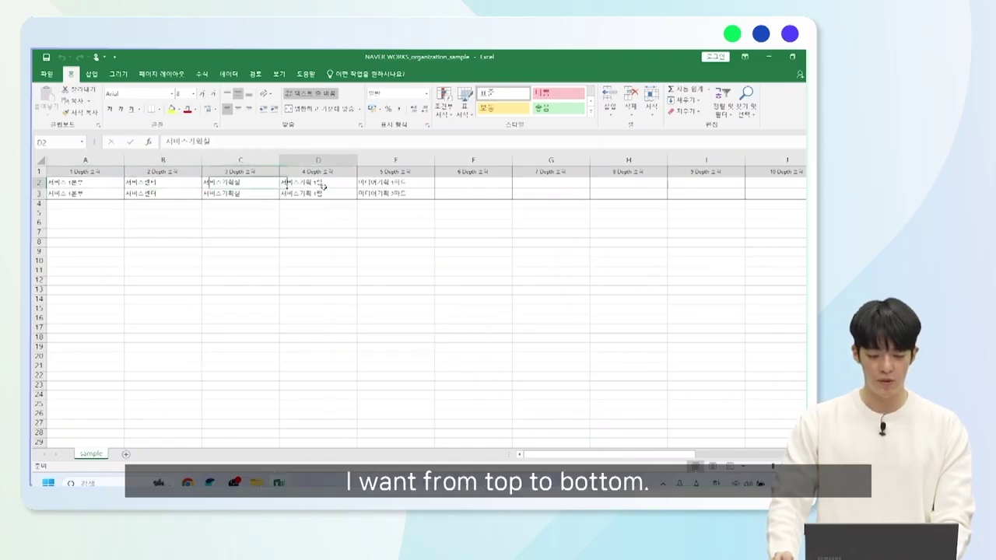
click(391, 182)
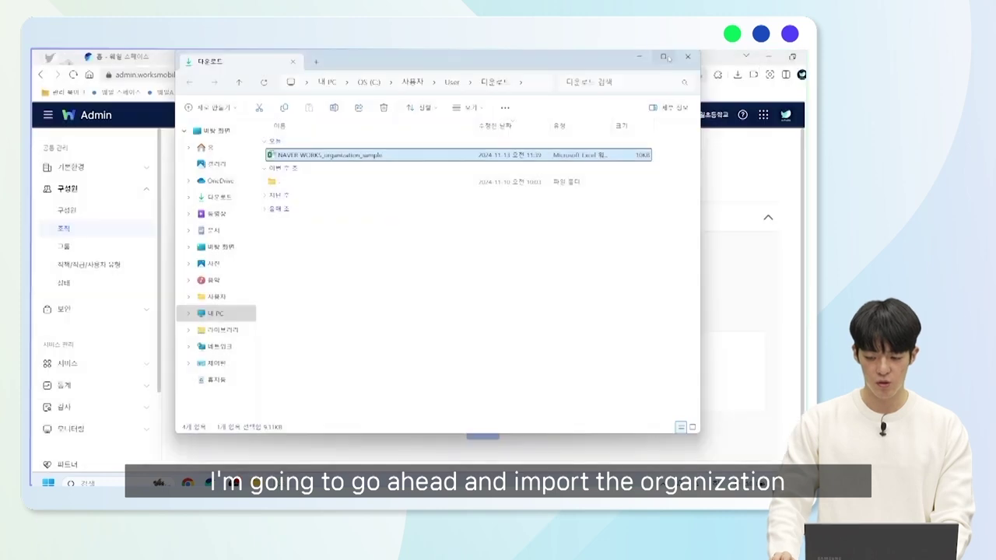
Attach 웨일초등학교 조직.xlsx from the Desktop to the bulk organization add page.
click(638, 58)
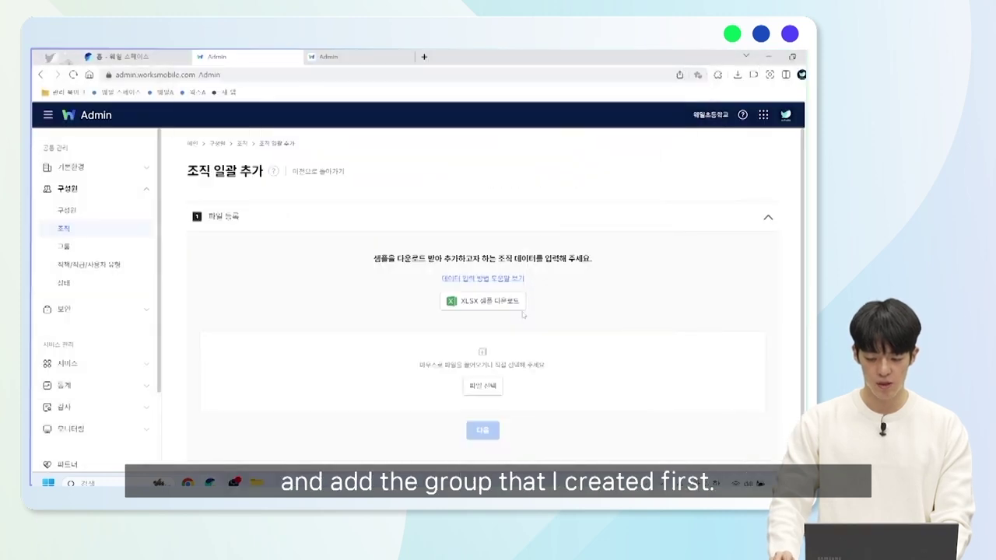
click(483, 387)
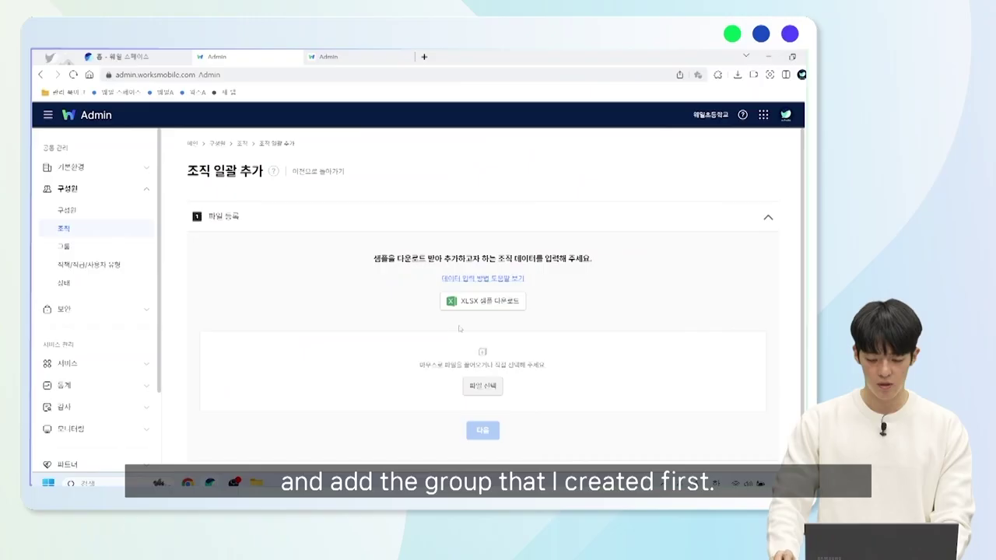
scroll(74, 179, up, 1)
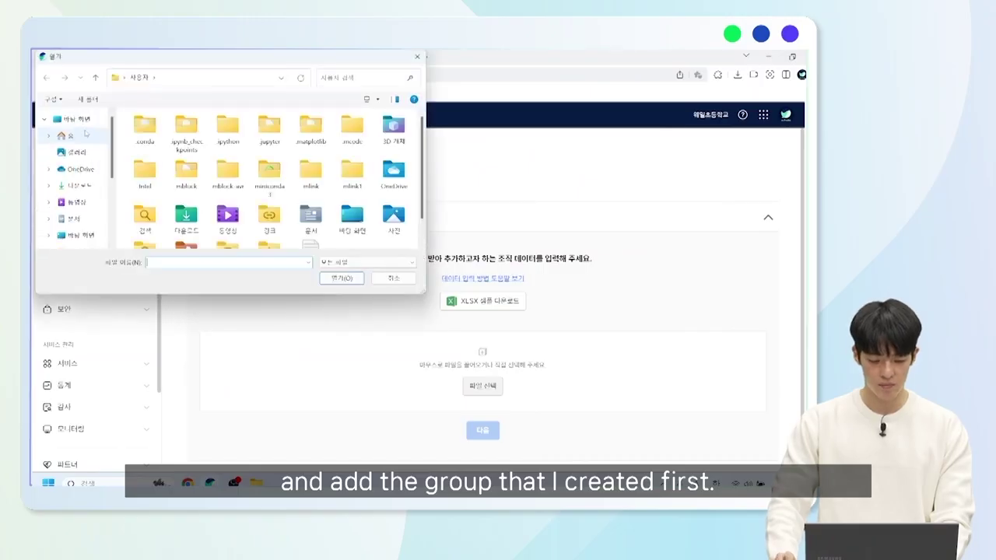
click(78, 120)
scroll(195, 226, down, 5)
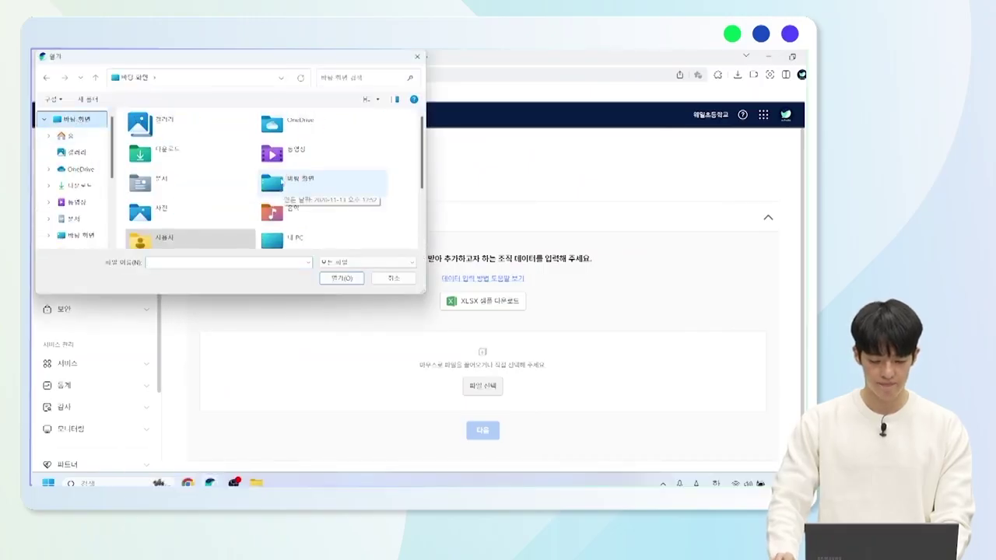
click(249, 242)
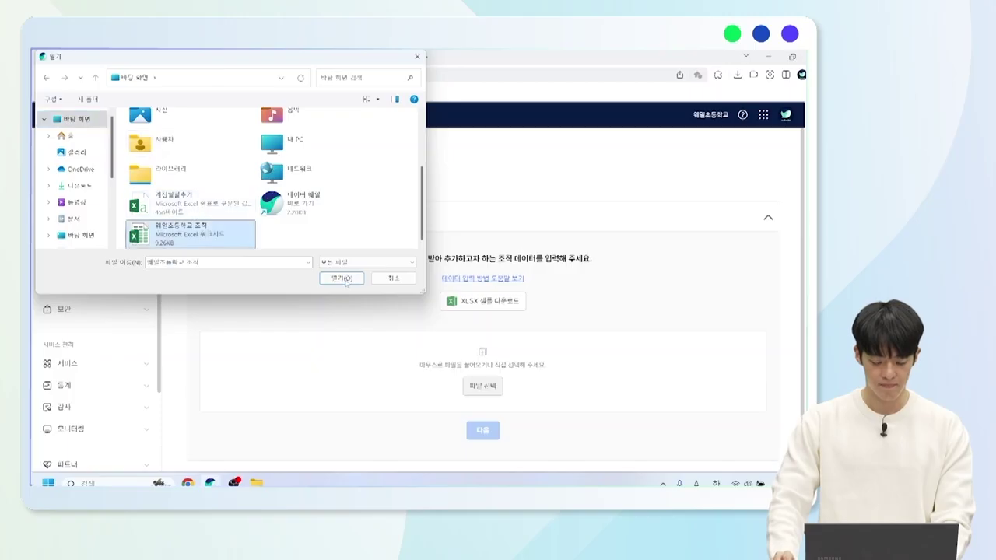
click(346, 281)
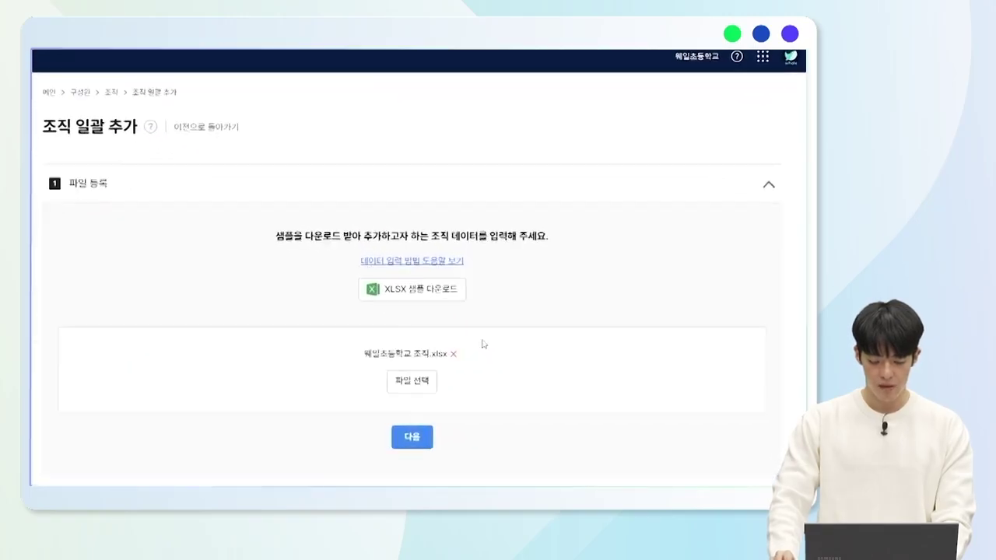
scroll(482, 344, down, 1)
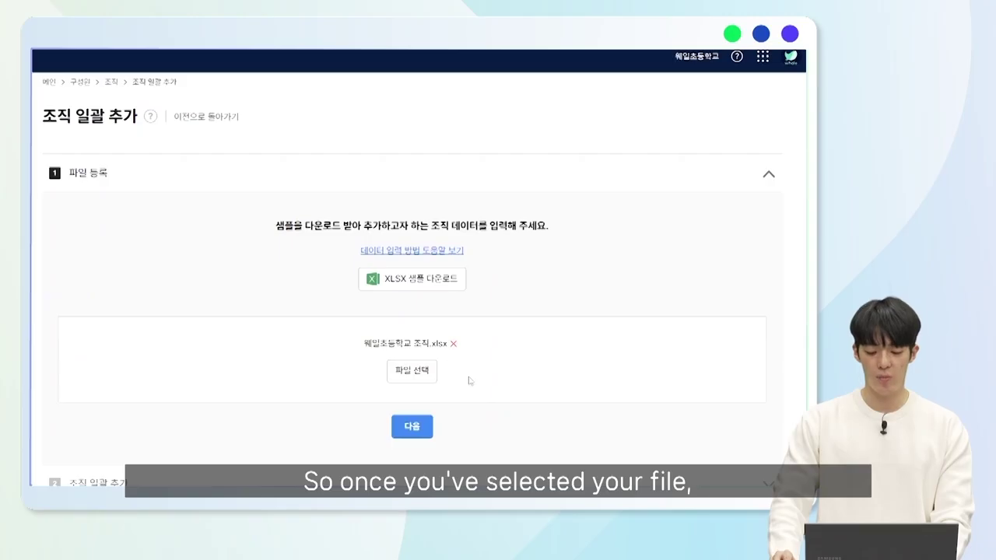
Preview the uploaded organizations, select all rows, and register them with 일괄 추가.
click(422, 431)
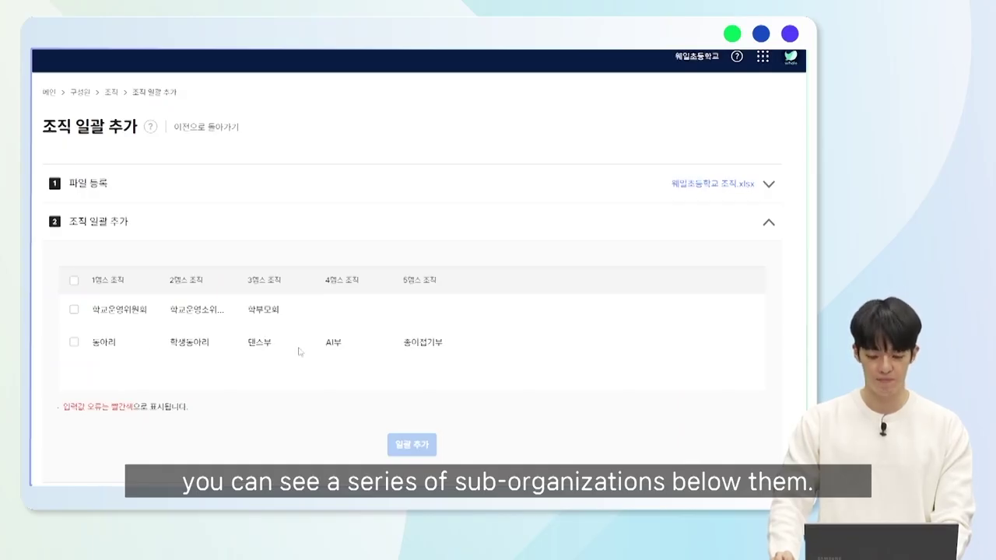
click(74, 280)
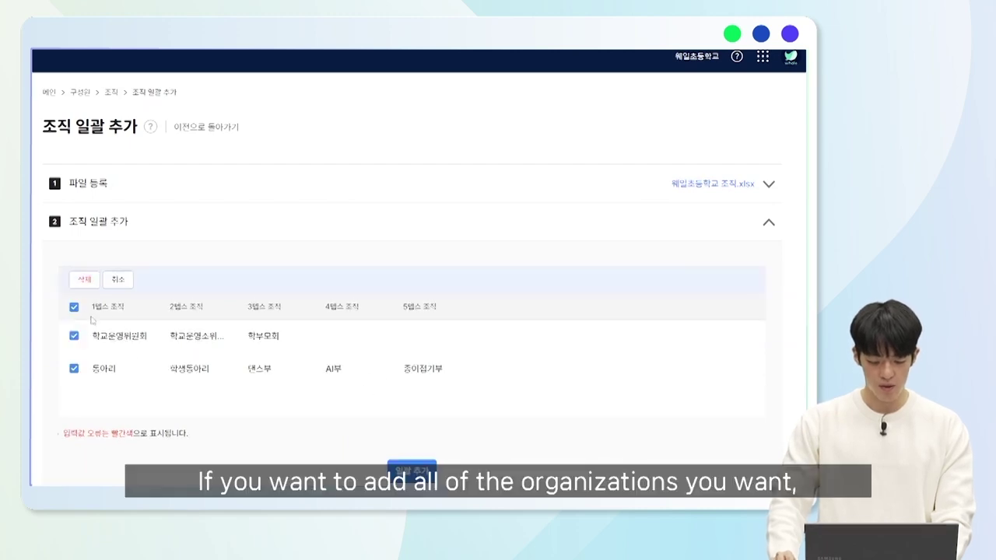
scroll(513, 413, down, 1)
click(412, 464)
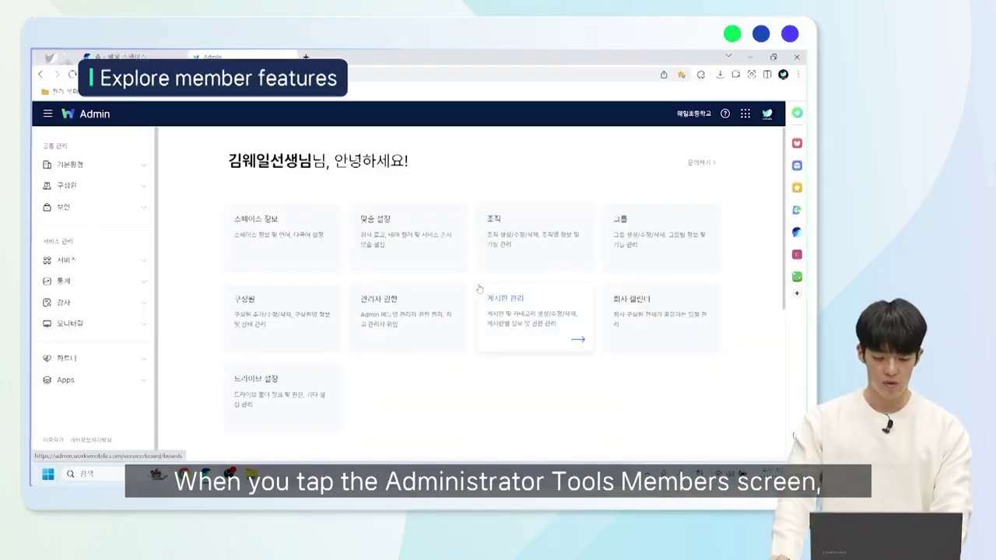
Open the 구성원 (Members) page from the Admin home.
click(280, 323)
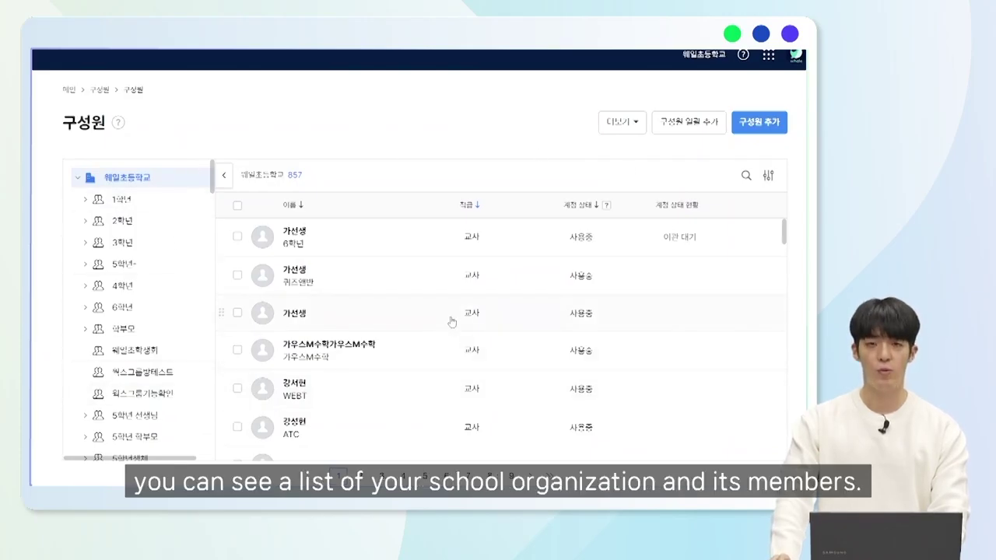
Start a new member and enter the last name, first name and member ID.
click(753, 124)
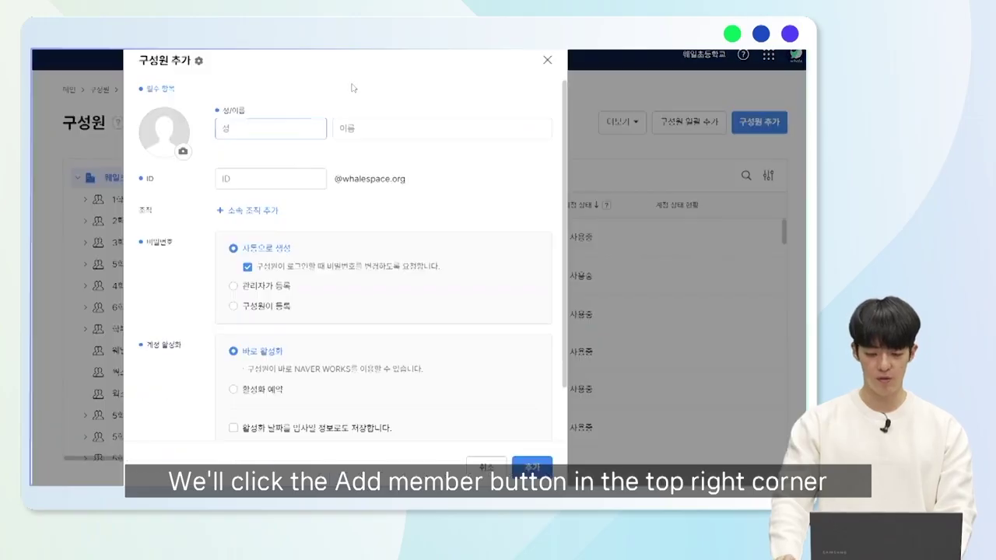
key(Tab)
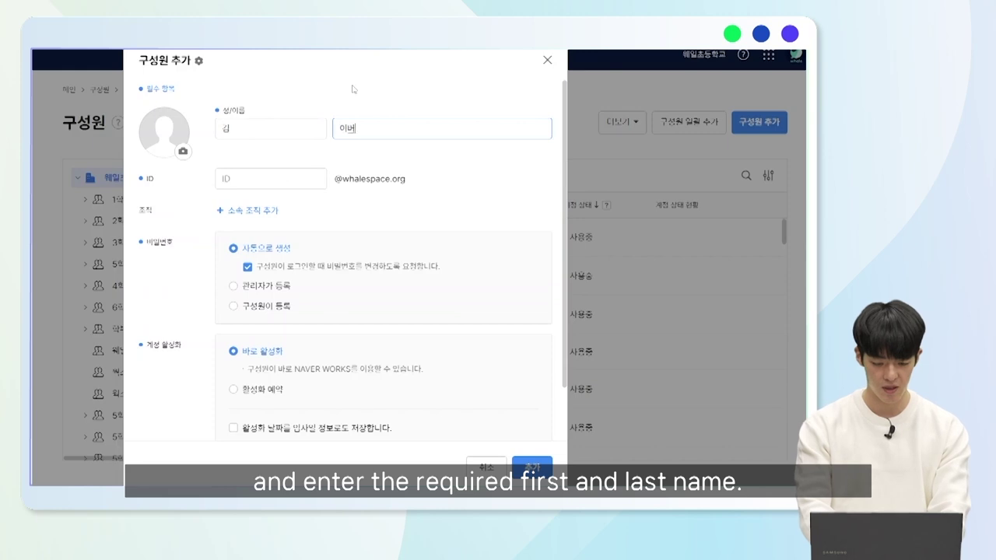
click(280, 183)
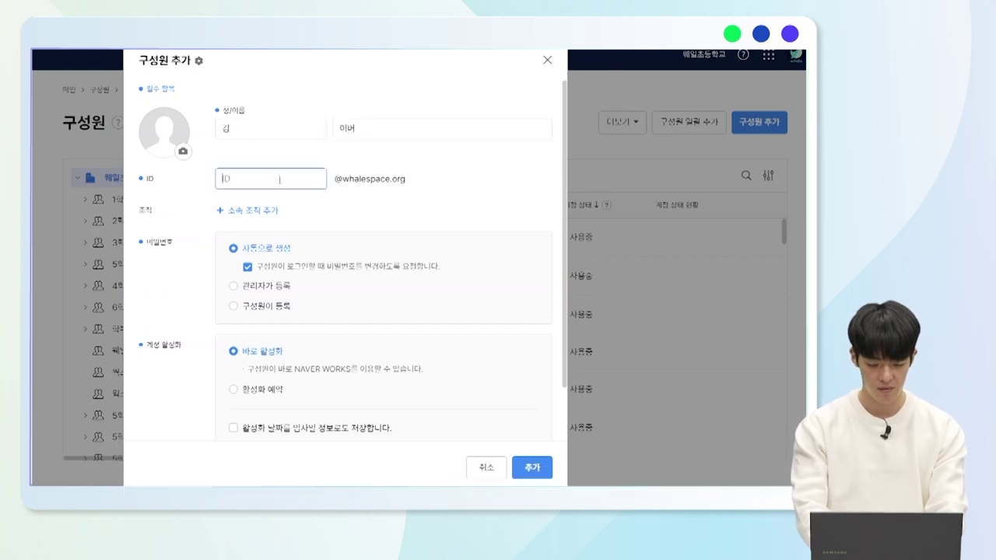
text(naverworks2)
click(467, 193)
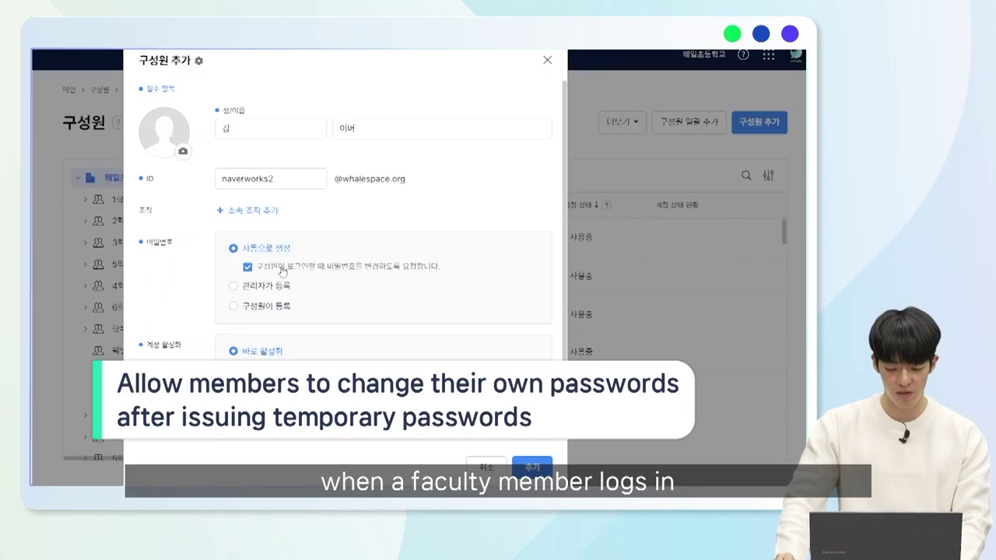
Use an administrator-set password and turn off the forced password change at login.
click(272, 286)
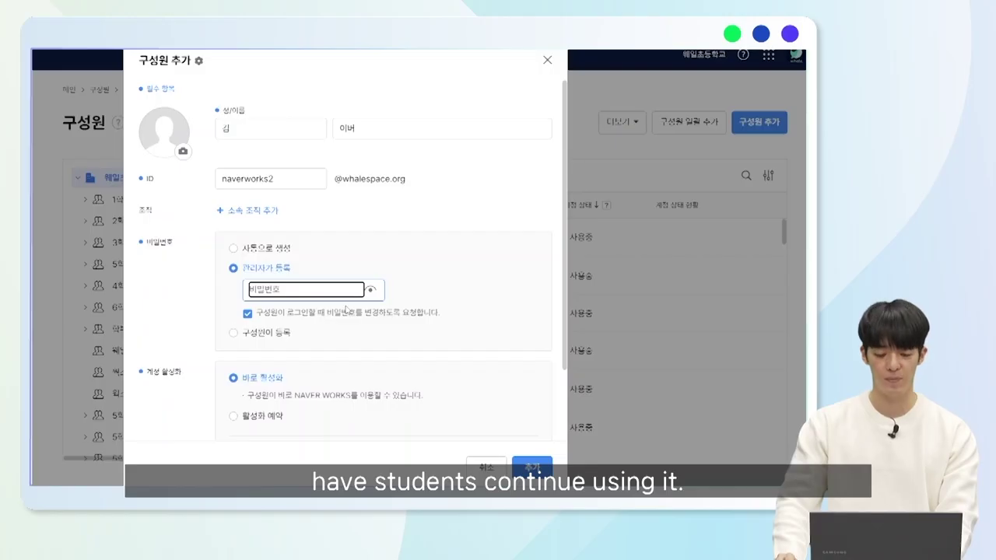
text(•••)
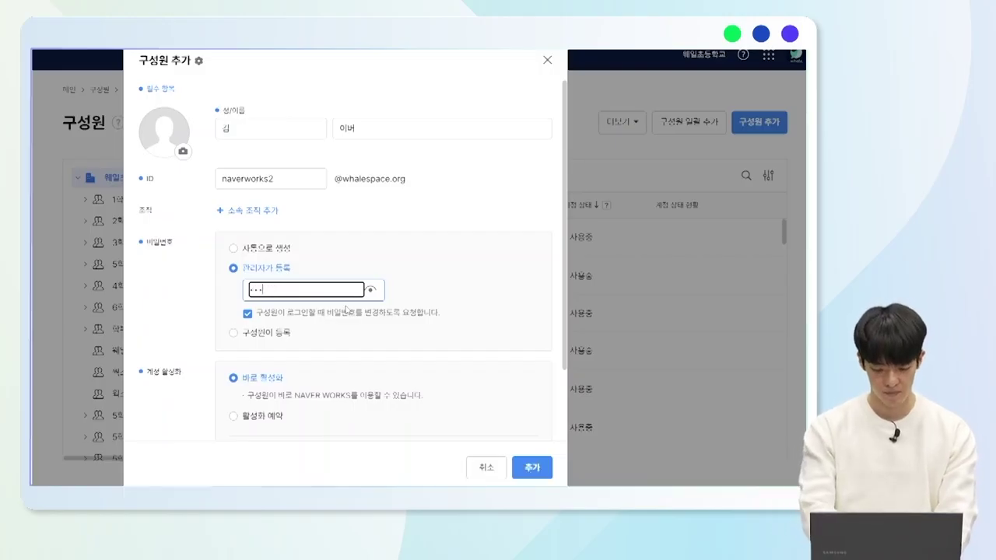
text(•••••••)
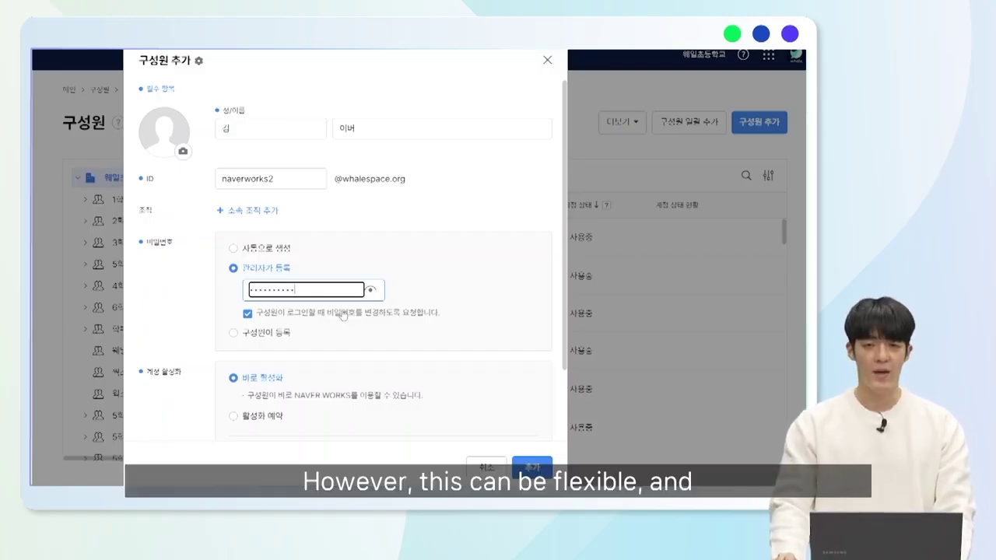
click(342, 314)
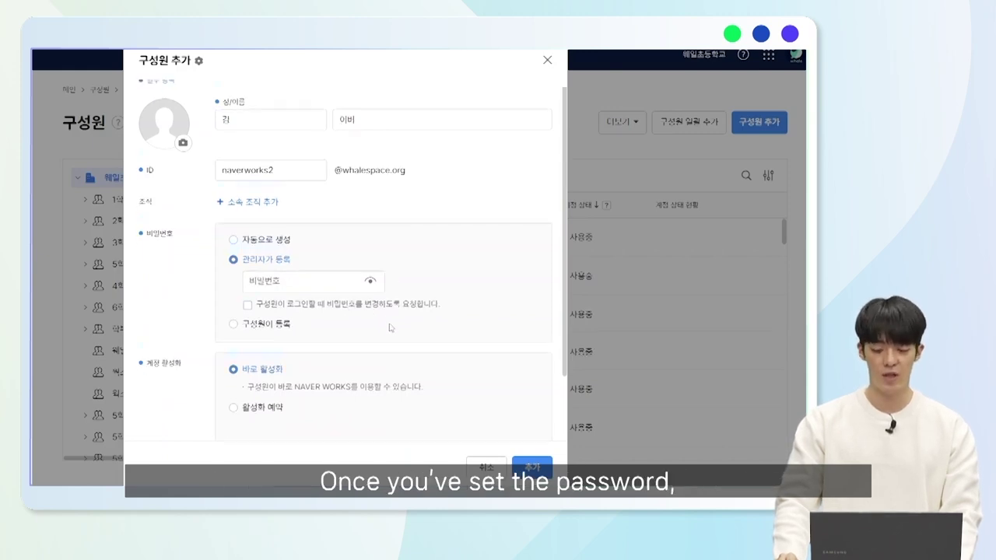
scroll(391, 328, down, 1)
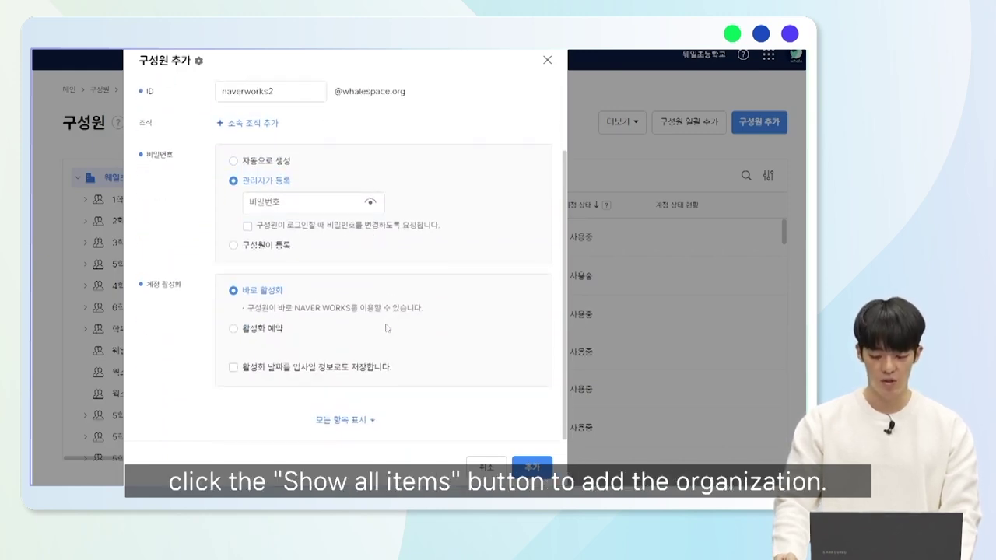
Show all form fields and assign the member to the 3학년 organization.
click(366, 424)
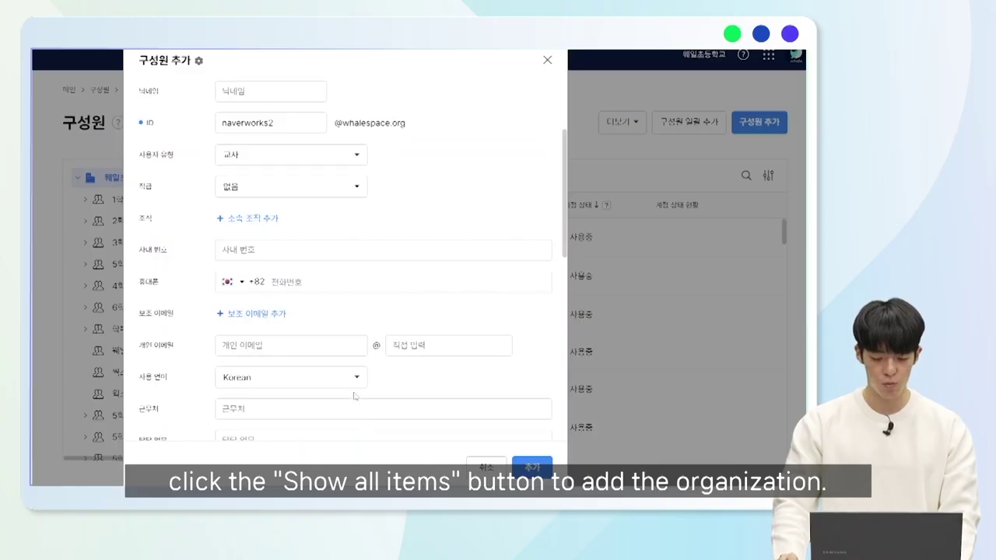
click(272, 223)
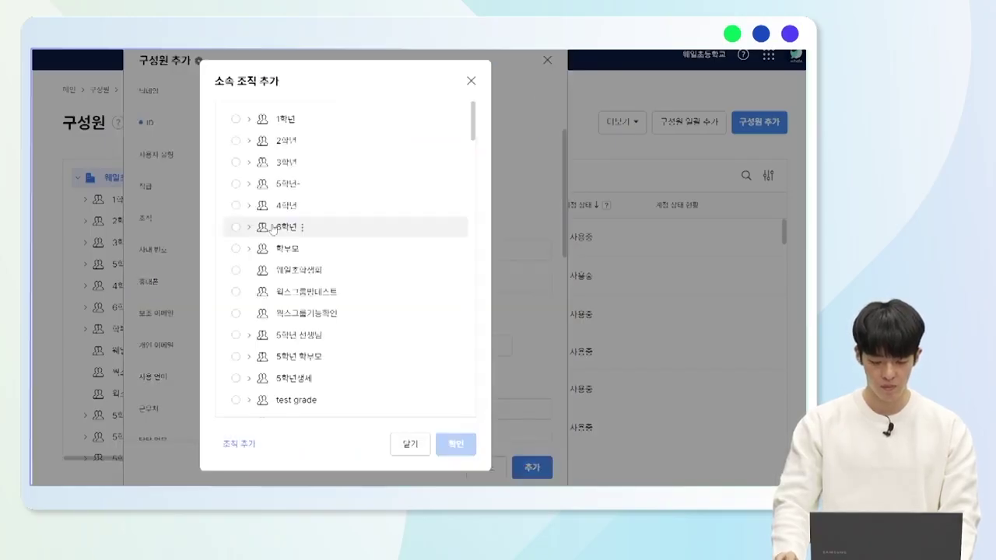
click(236, 162)
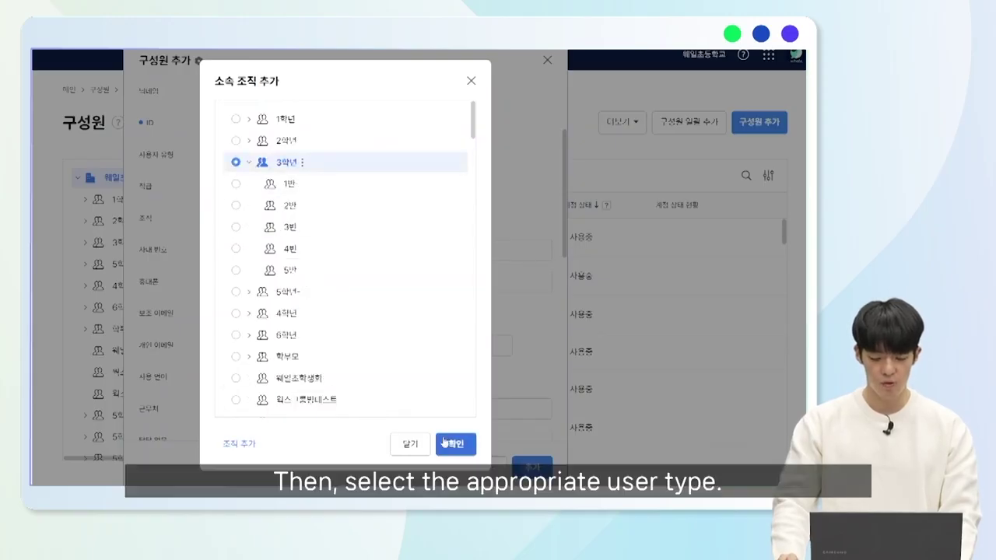
click(456, 444)
Keep user type 교사 and add the new member.
click(295, 158)
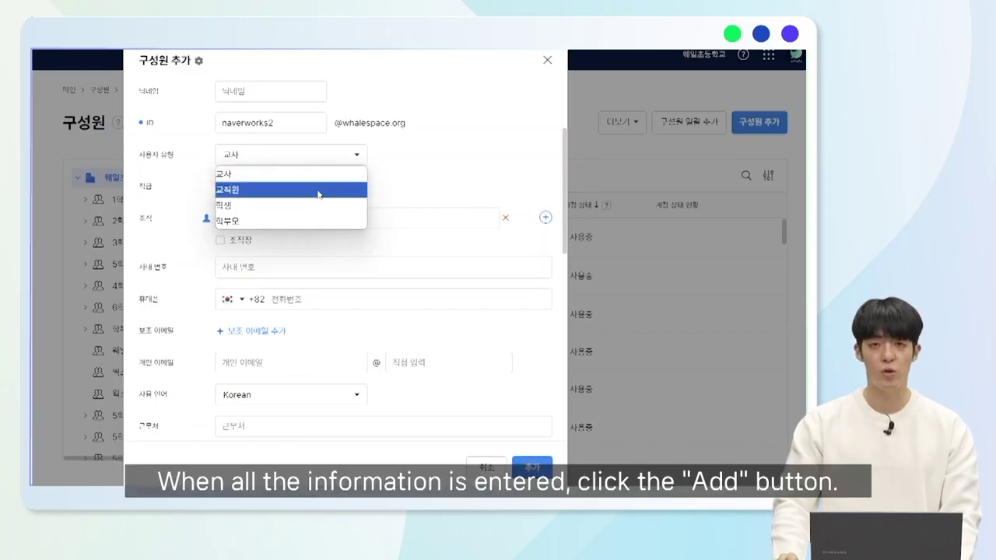
click(318, 182)
scroll(319, 184, up, 3)
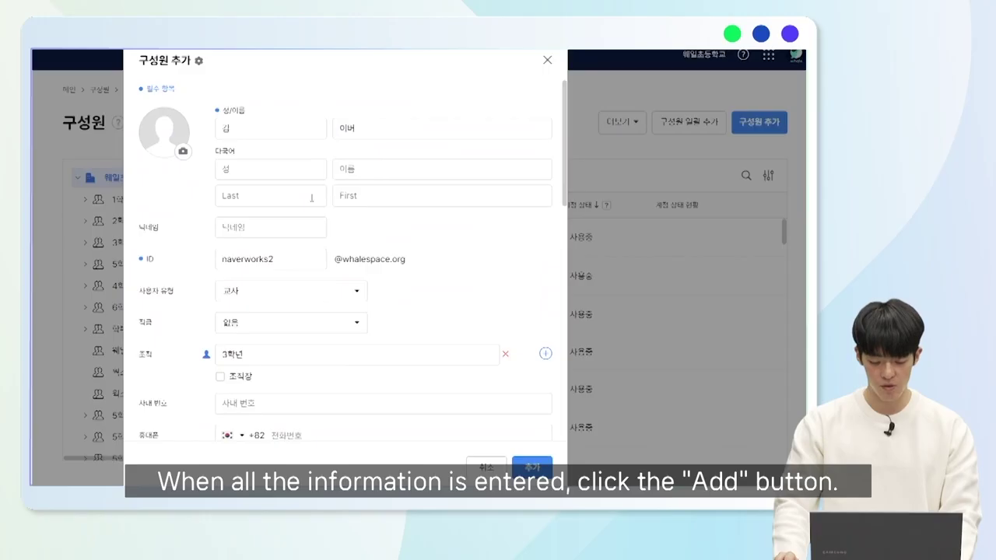
scroll(297, 299, down, 10)
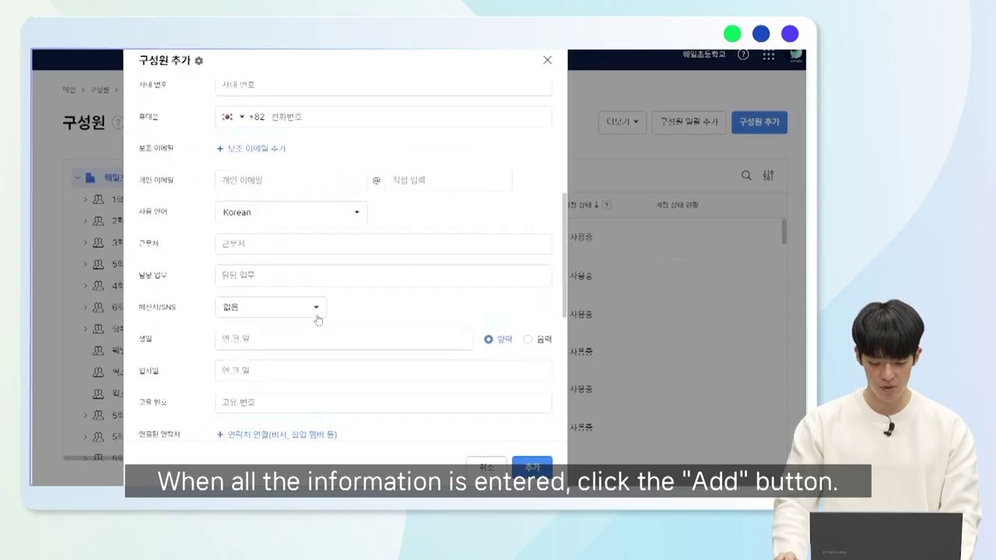
click(532, 466)
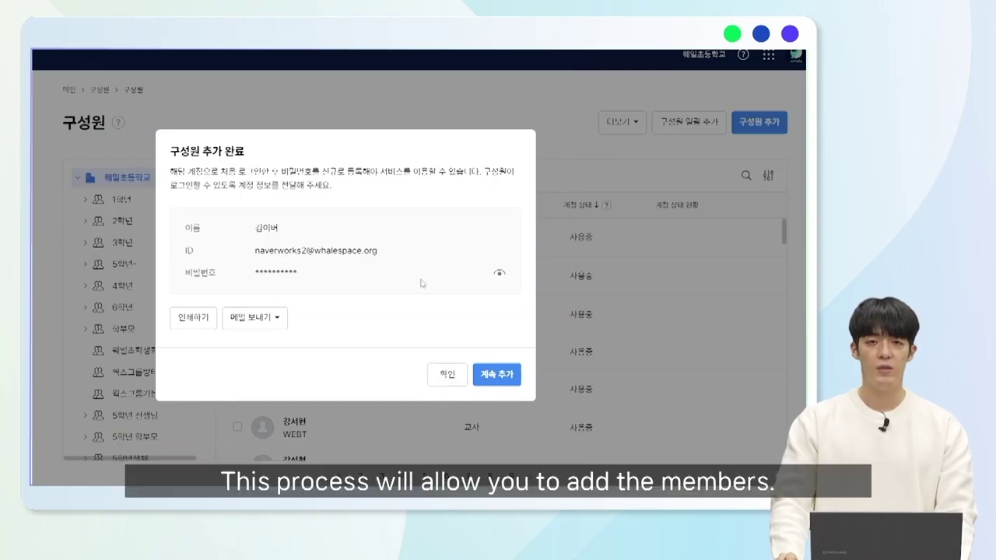
Dismiss the 구성원 추가 완료 dialog with 확인.
click(448, 377)
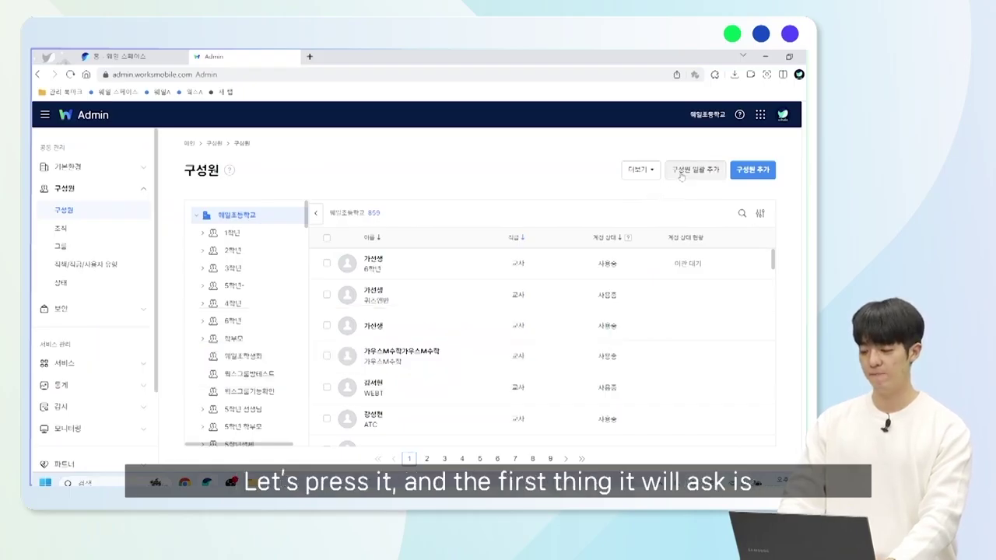
Start bulk member add with administrator-set passwords and no forced change at login.
click(681, 174)
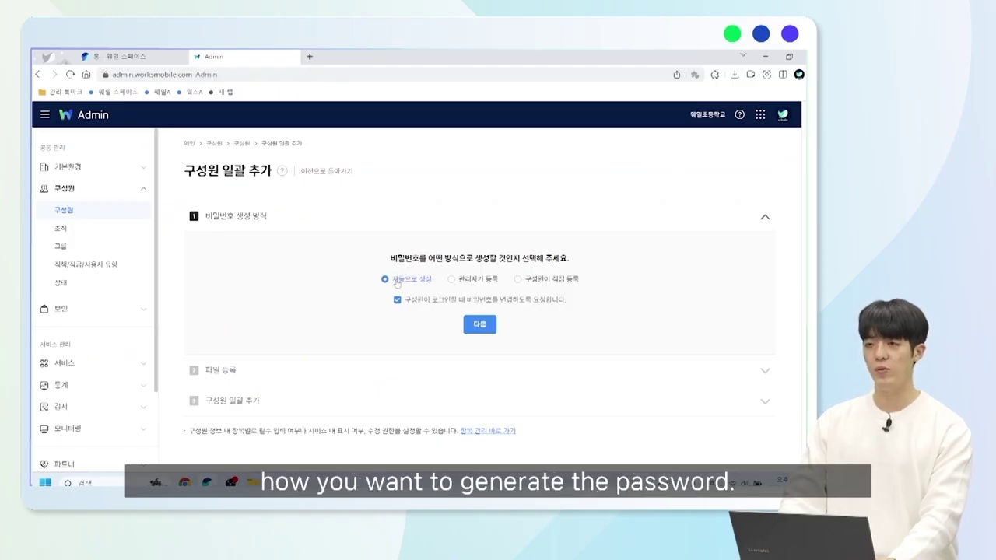
click(468, 282)
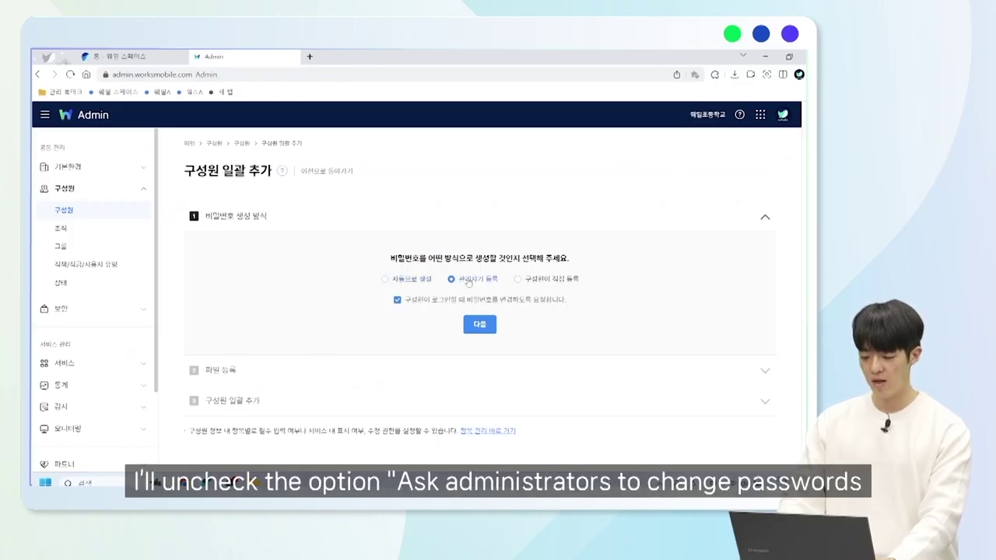
click(398, 300)
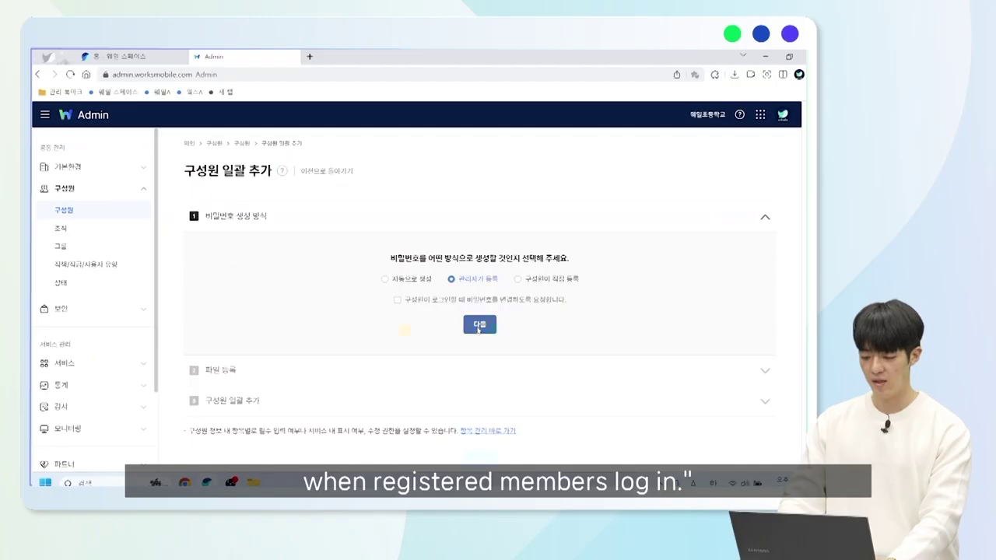
click(478, 325)
Download the member sample file and open it in Excel.
scroll(436, 342, down, 1)
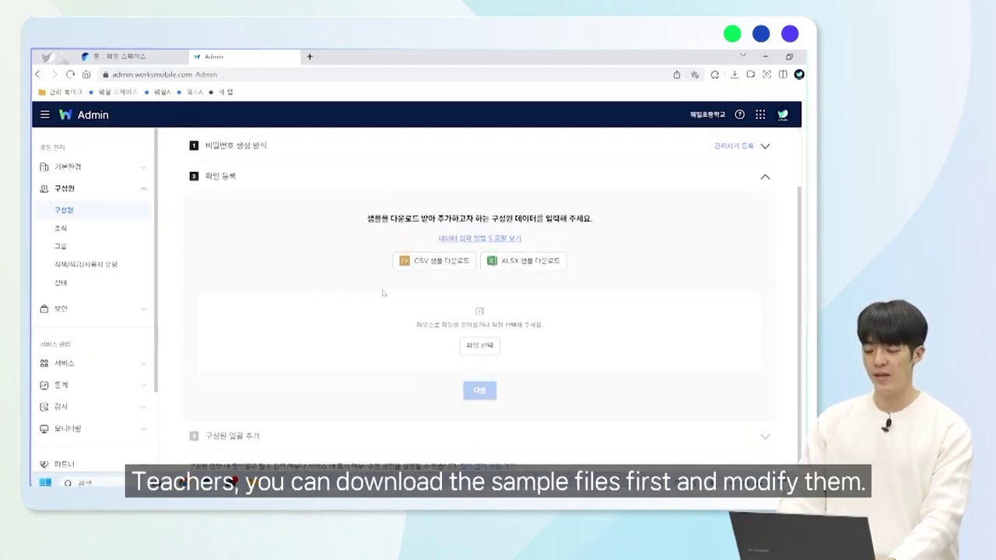
click(447, 267)
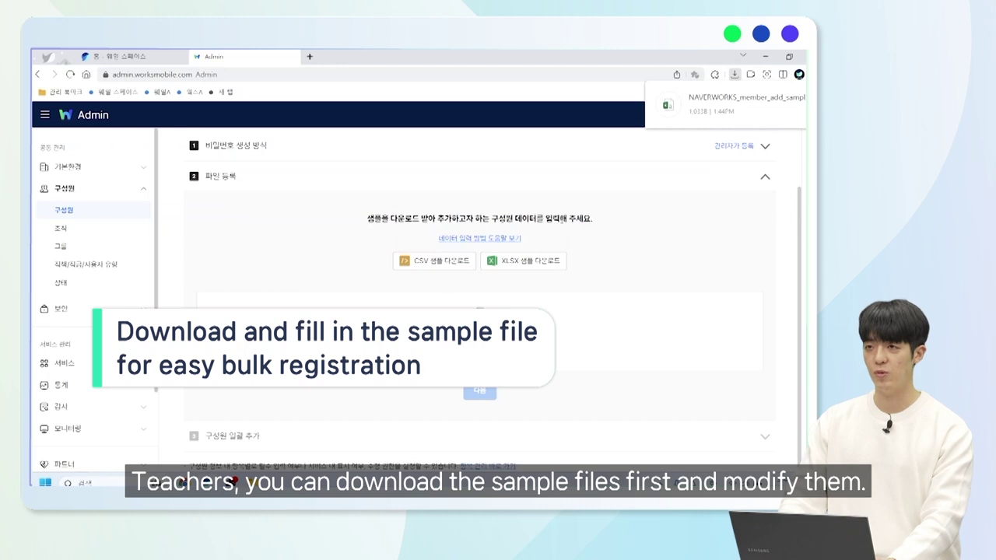
click(723, 114)
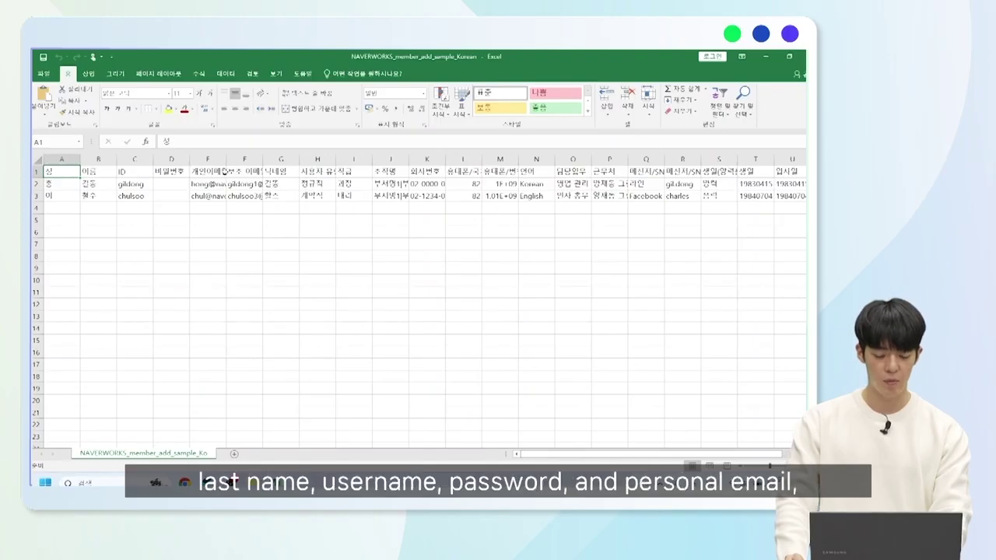
Clear the extra sample values, leaving only name, ID and personal email.
drag(254, 184, 757, 200)
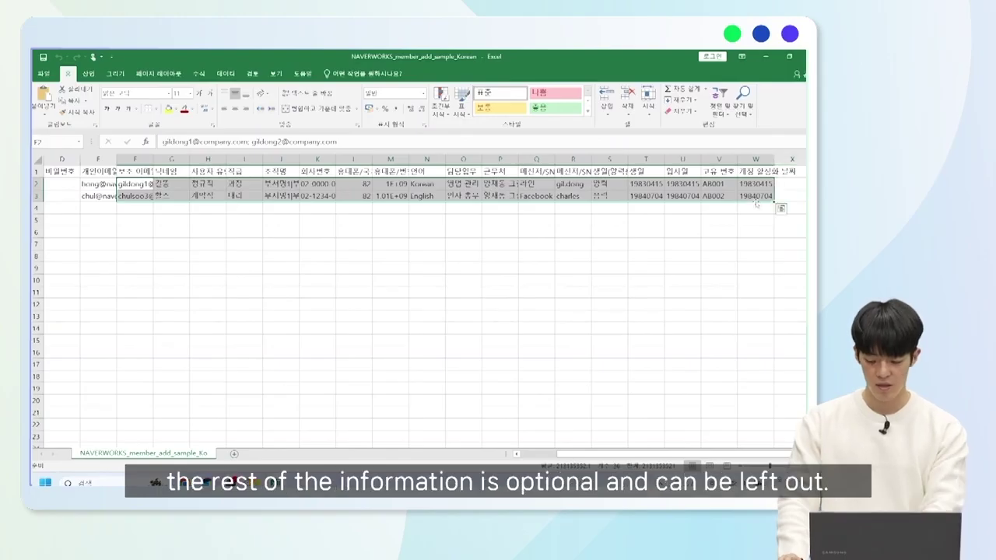
key(Delete)
drag(653, 457, 607, 455)
drag(341, 283, 330, 289)
Close Excel and save the changes through the Save As dialog.
click(804, 56)
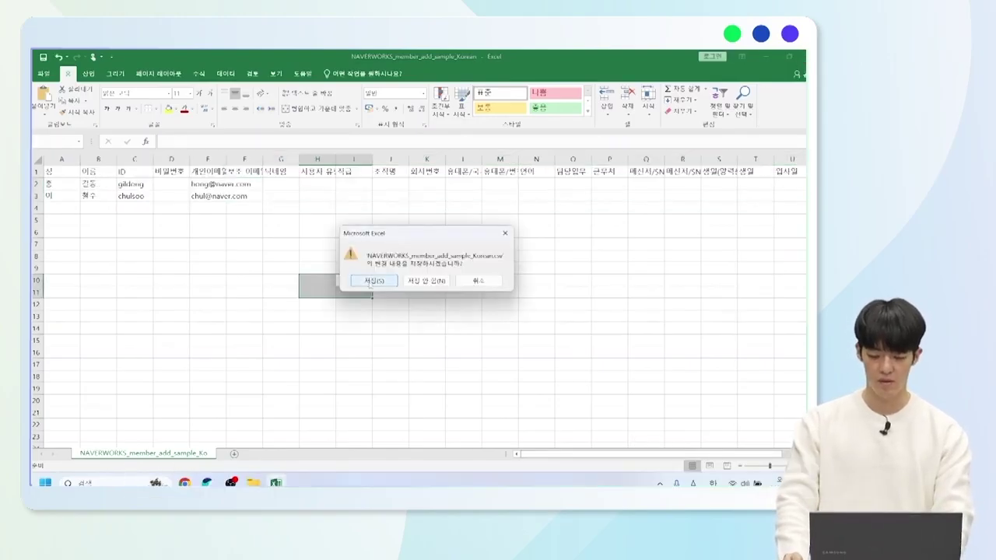
click(373, 280)
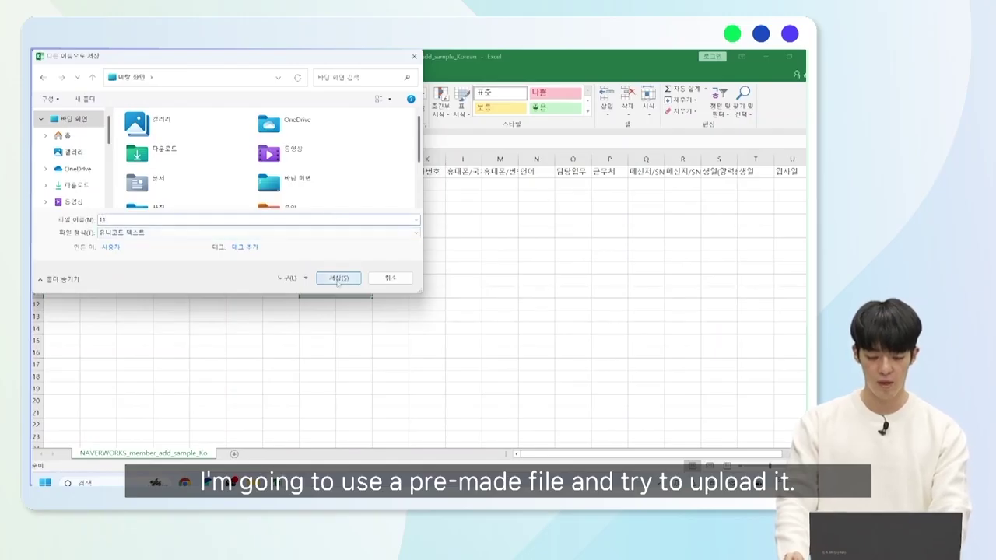
click(338, 278)
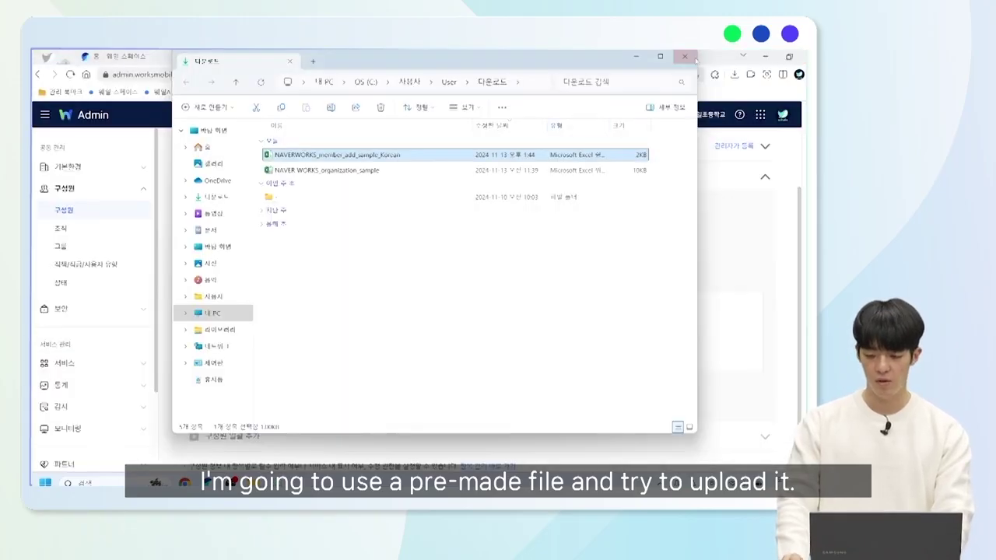
Upload 계정일괄추가1.csv and go on to the step-3 preview of its two members.
click(688, 57)
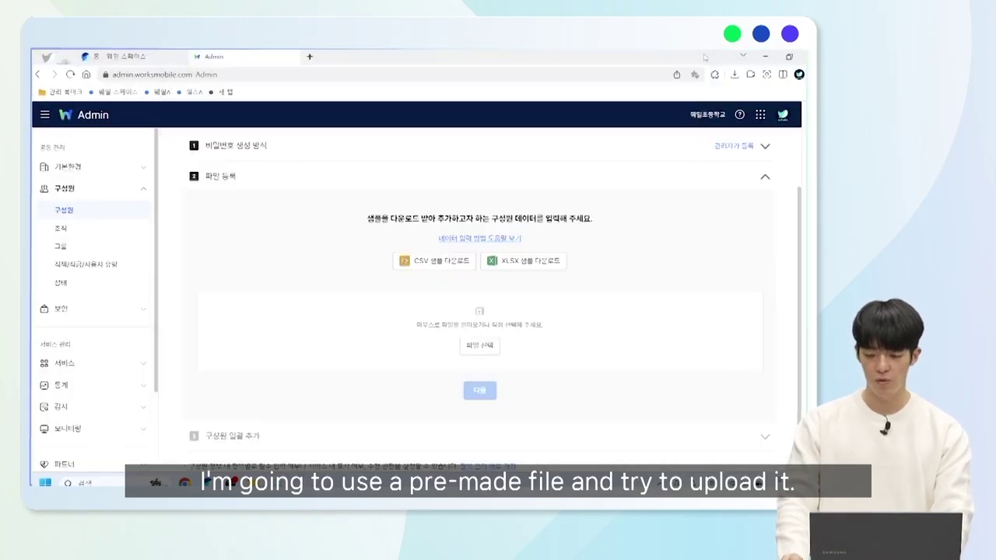
click(490, 347)
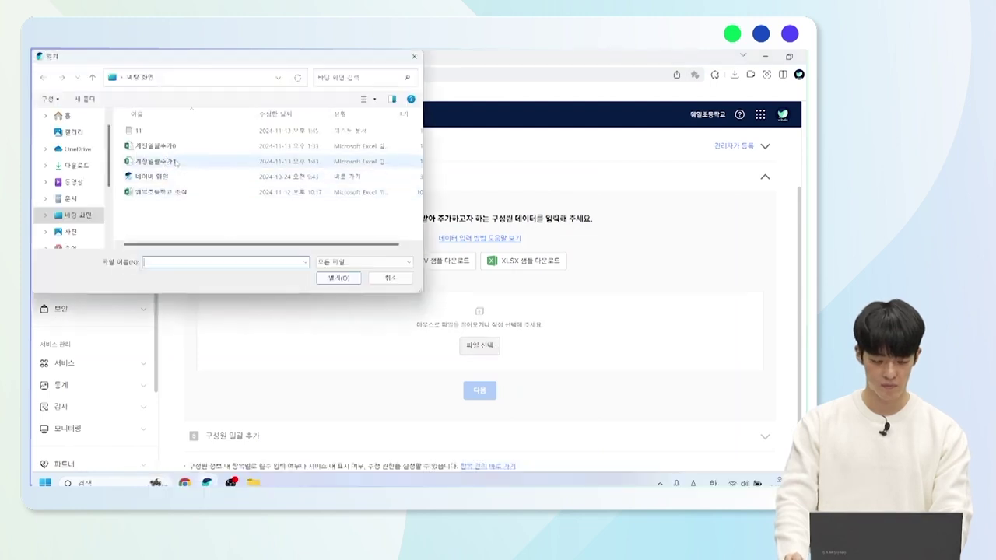
click(165, 161)
click(335, 277)
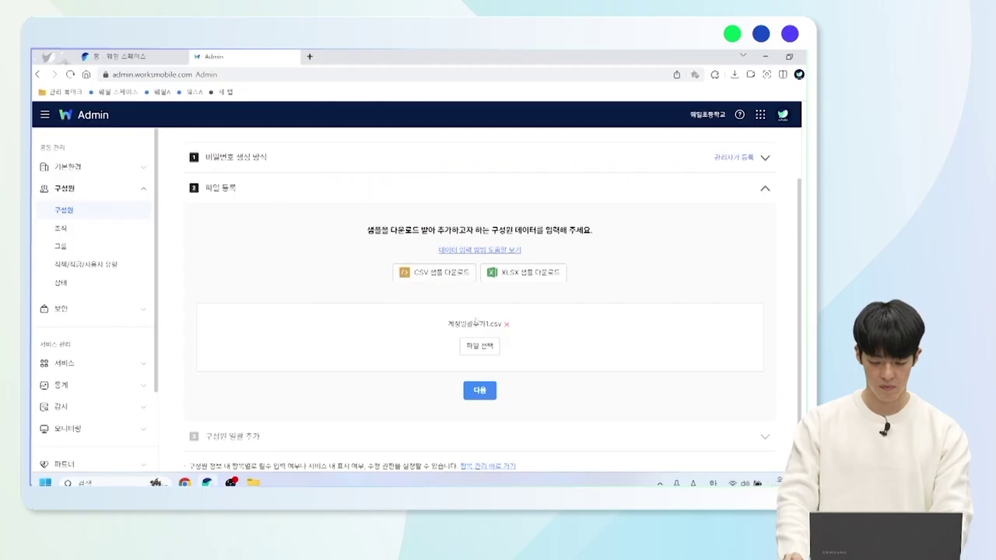
click(479, 390)
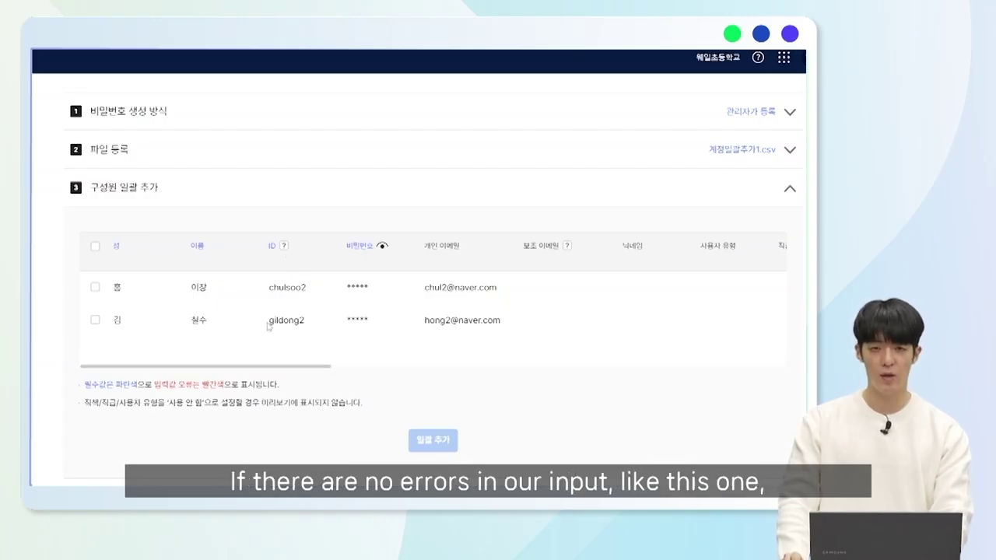
Select both uploaded members and assign them to test학교 under 1학년.
click(95, 246)
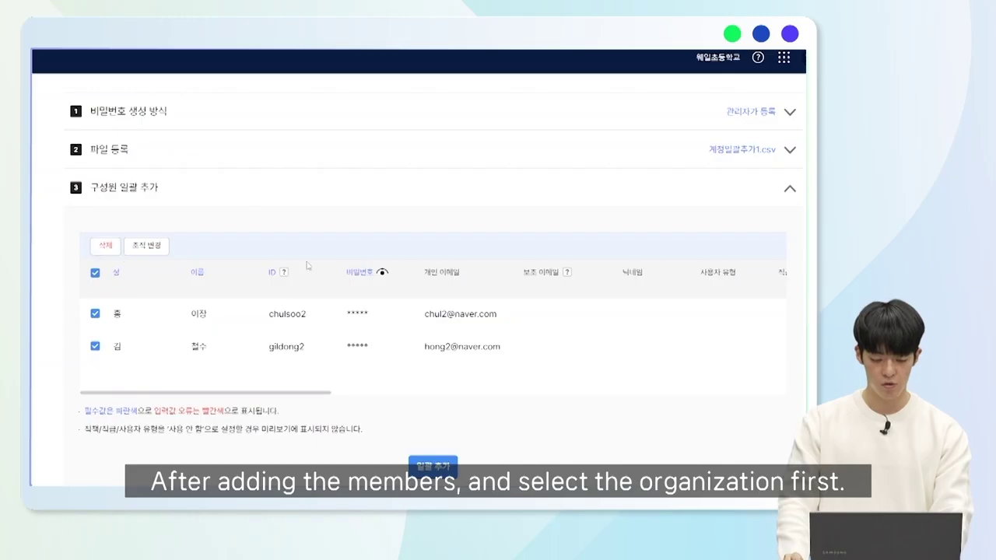
click(149, 247)
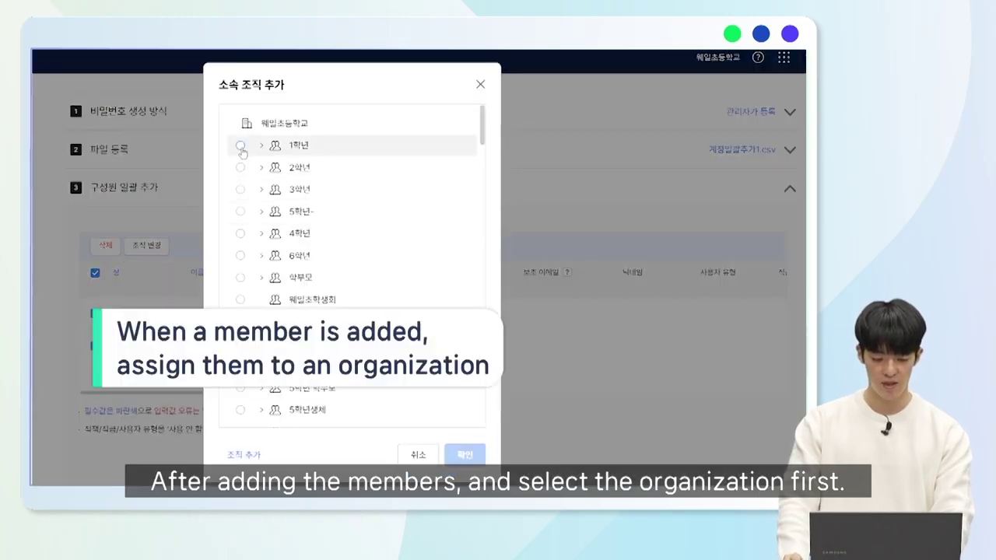
click(240, 145)
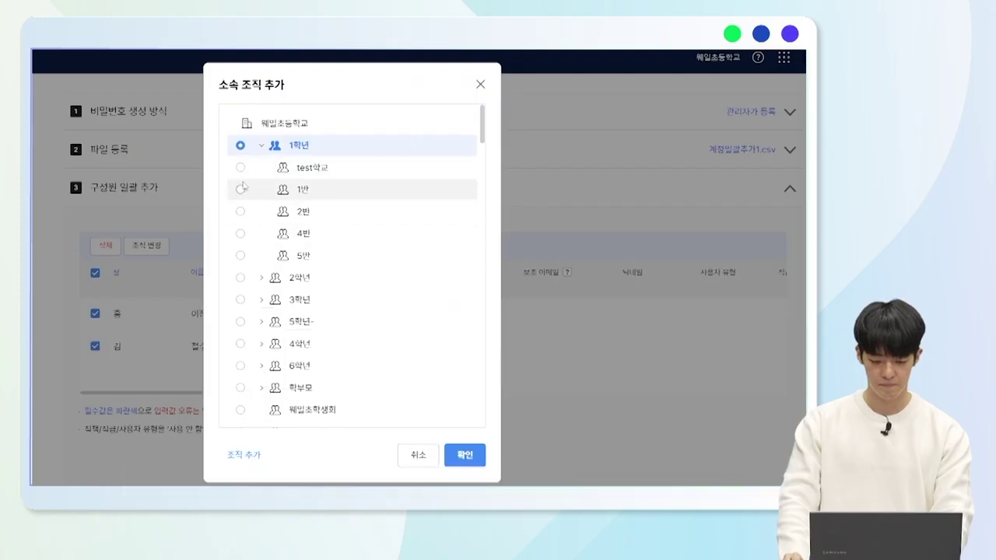
click(241, 167)
click(464, 455)
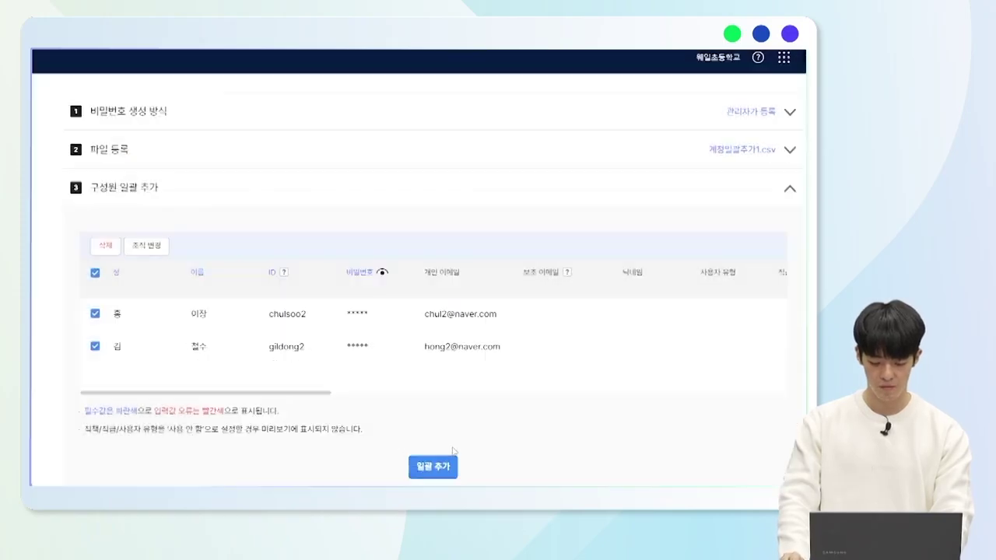
Add both members in bulk and close the completion summary.
scroll(340, 331, down, 1)
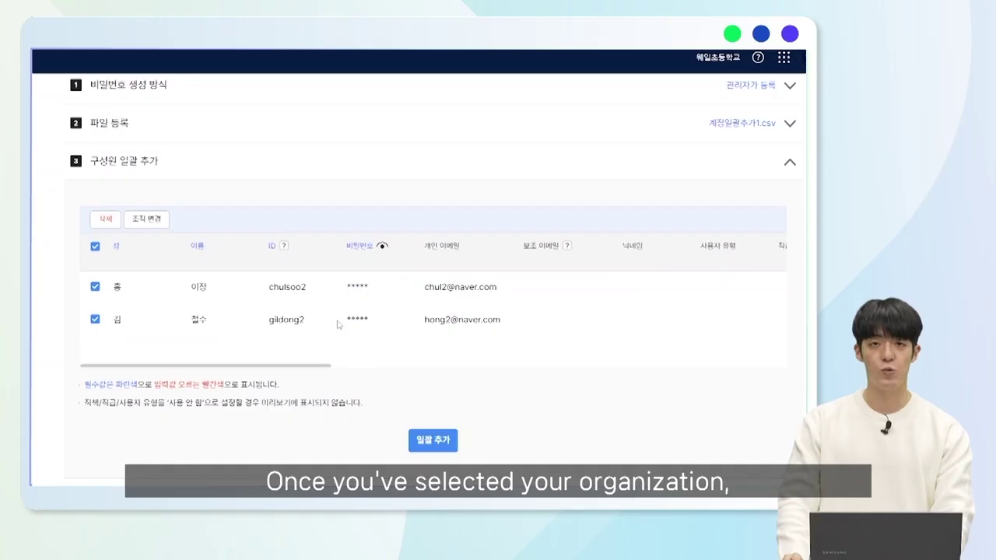
click(433, 440)
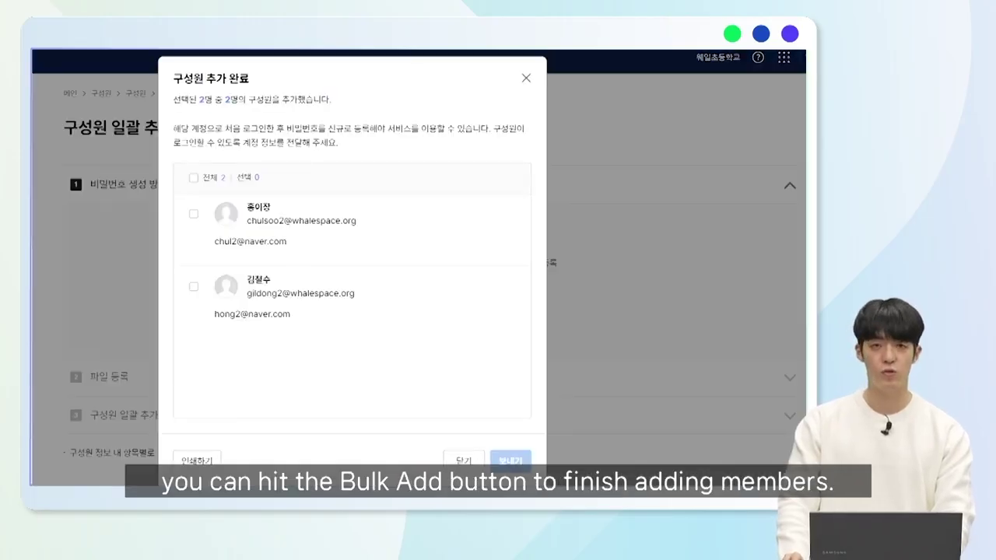
click(463, 461)
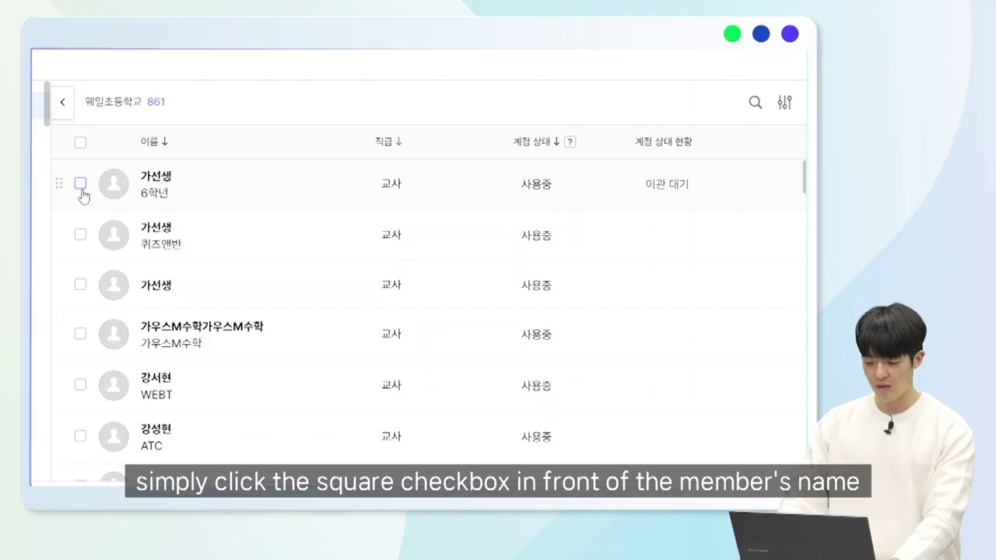
Delete the first 6학년 teacher's account after ticking all four warnings, then restore it to 사용중.
click(80, 185)
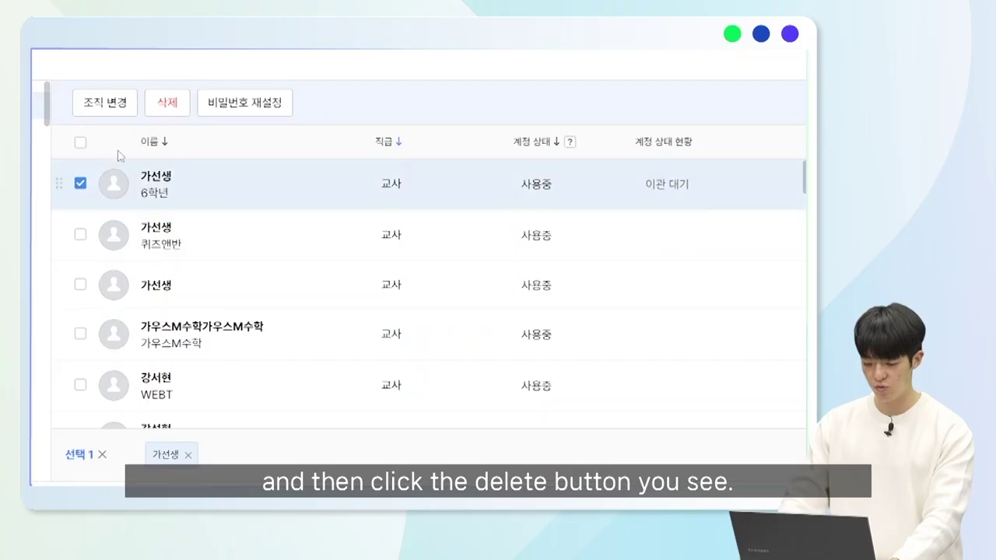
click(168, 103)
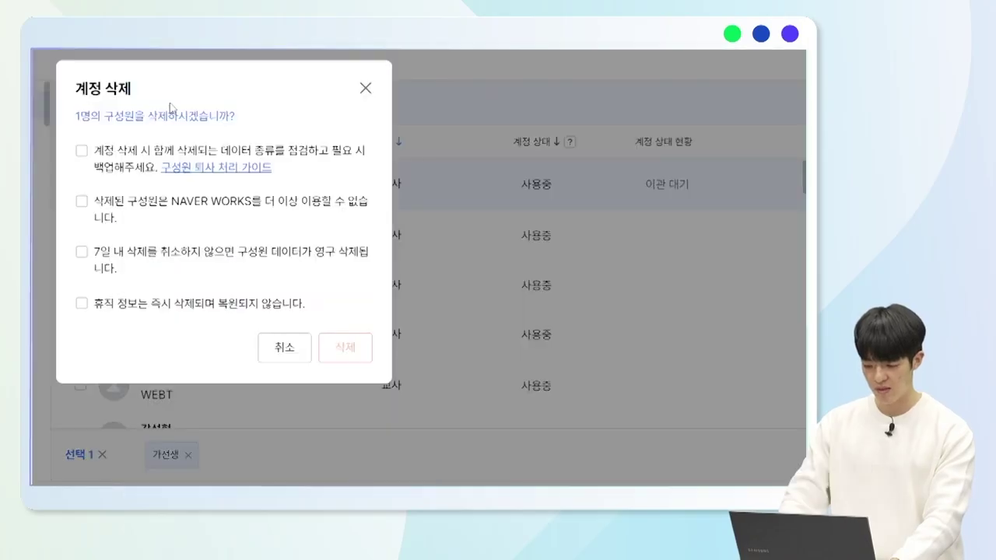
click(97, 163)
click(86, 209)
click(82, 254)
click(84, 304)
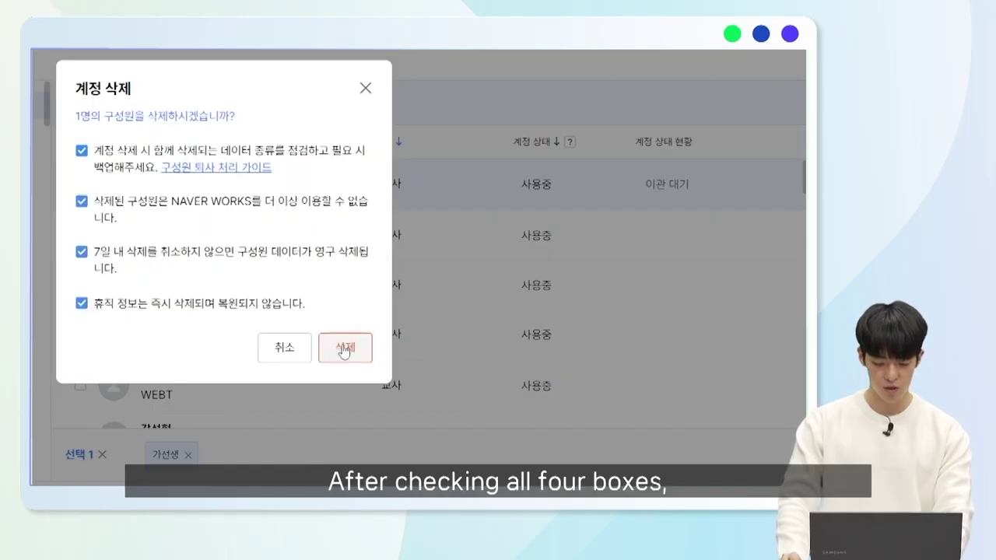
click(344, 350)
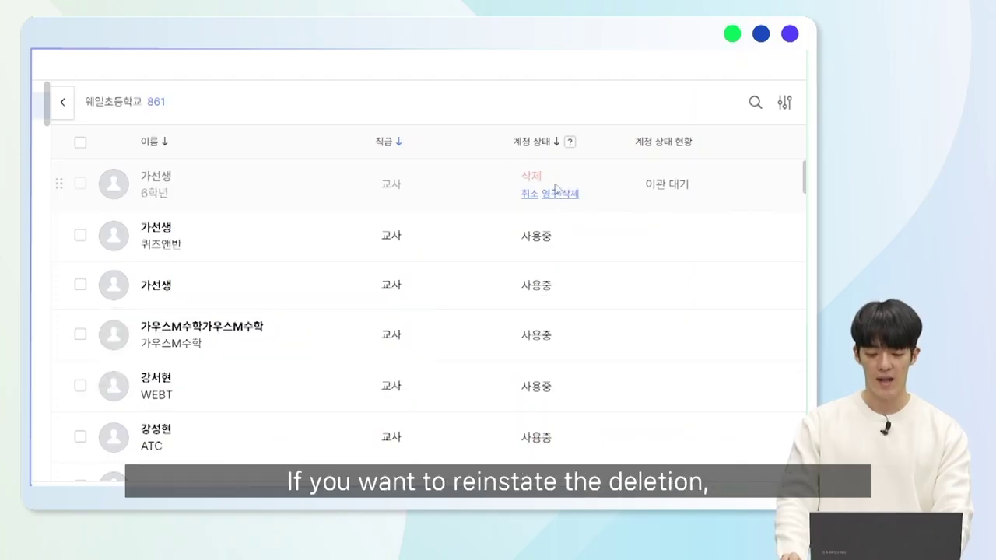
click(532, 203)
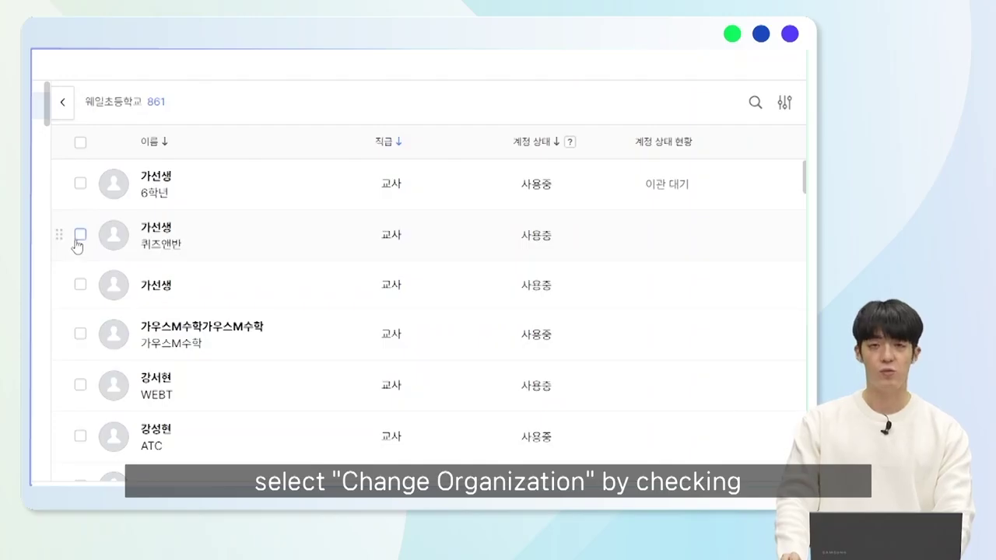
Move the second teacher from 퀴즈앤반 into the 3학년 > 1반 organization and confirm.
click(80, 235)
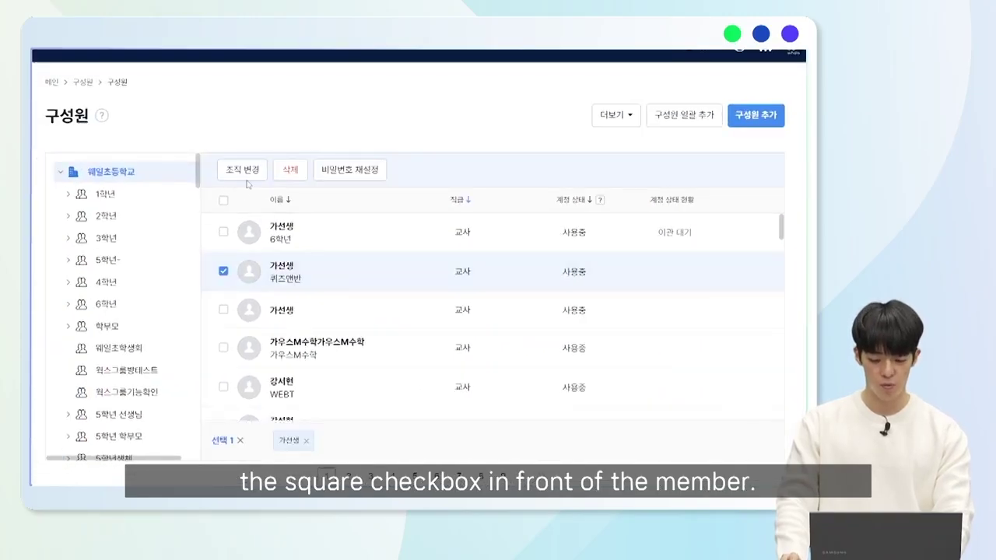
click(244, 173)
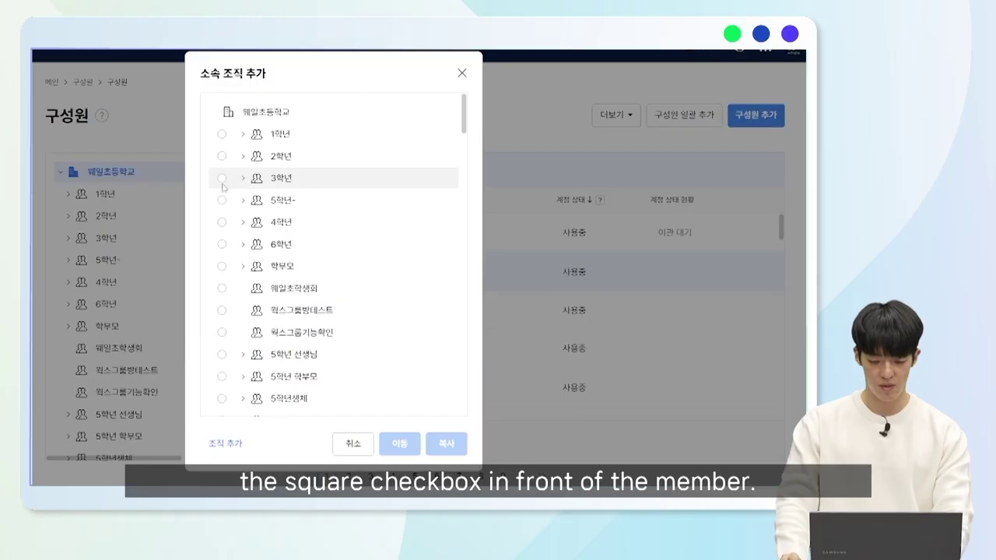
click(221, 179)
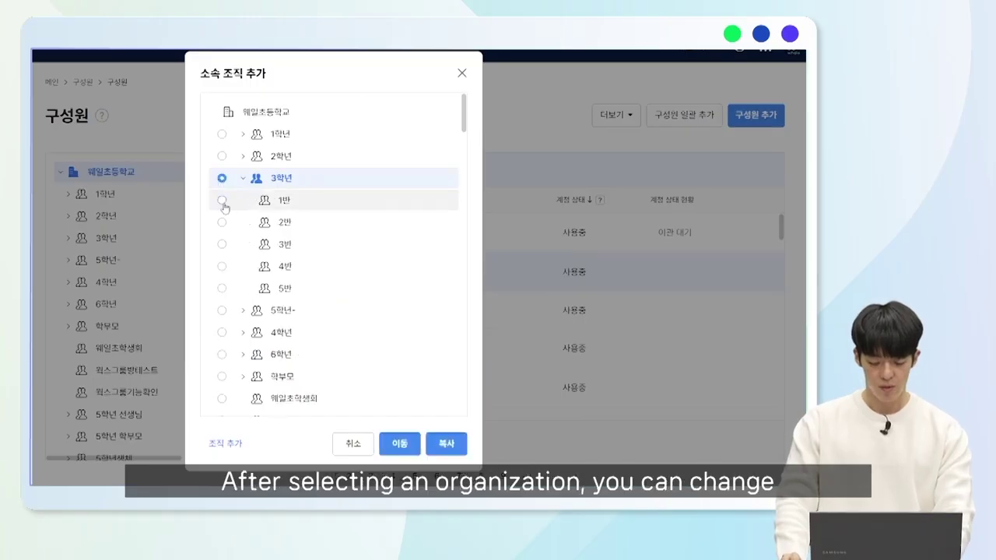
click(222, 200)
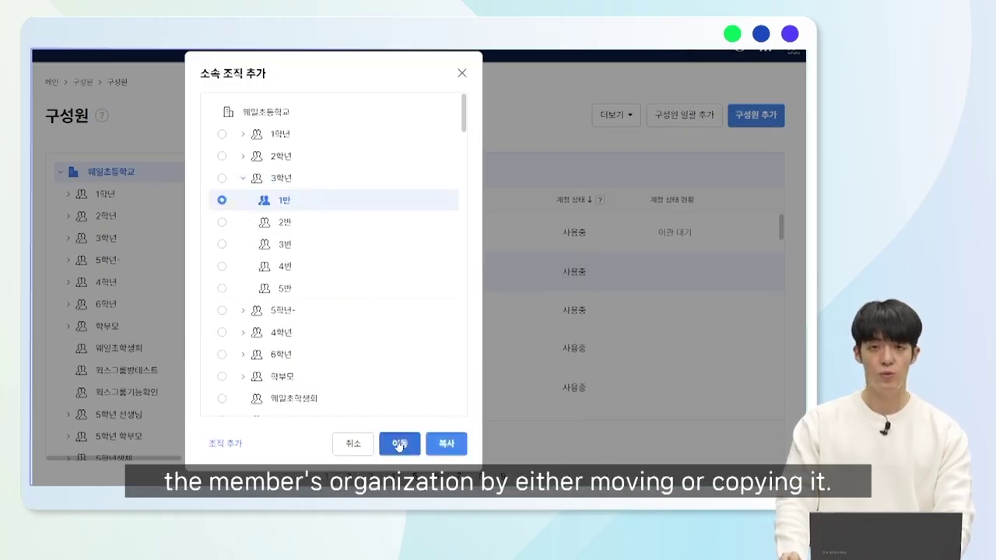
click(399, 443)
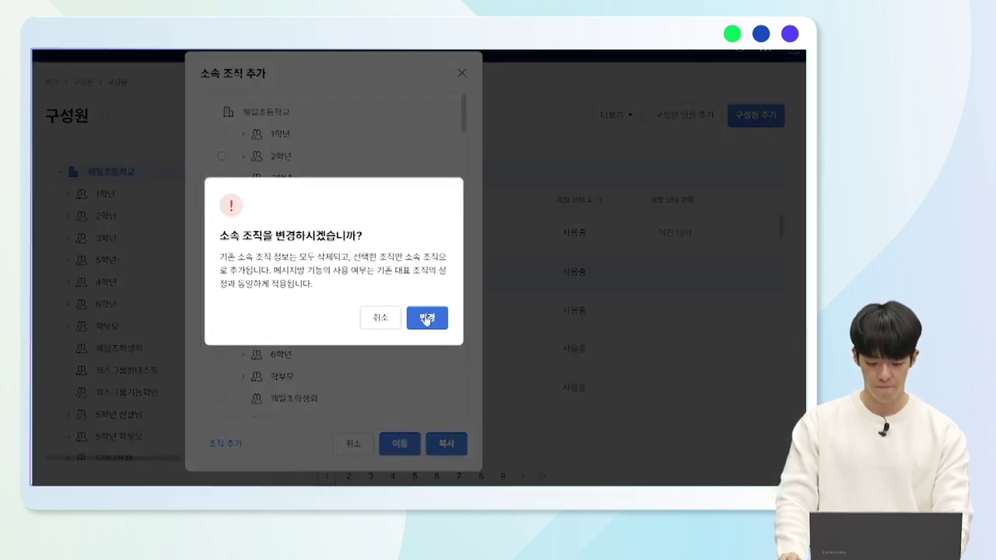
click(427, 318)
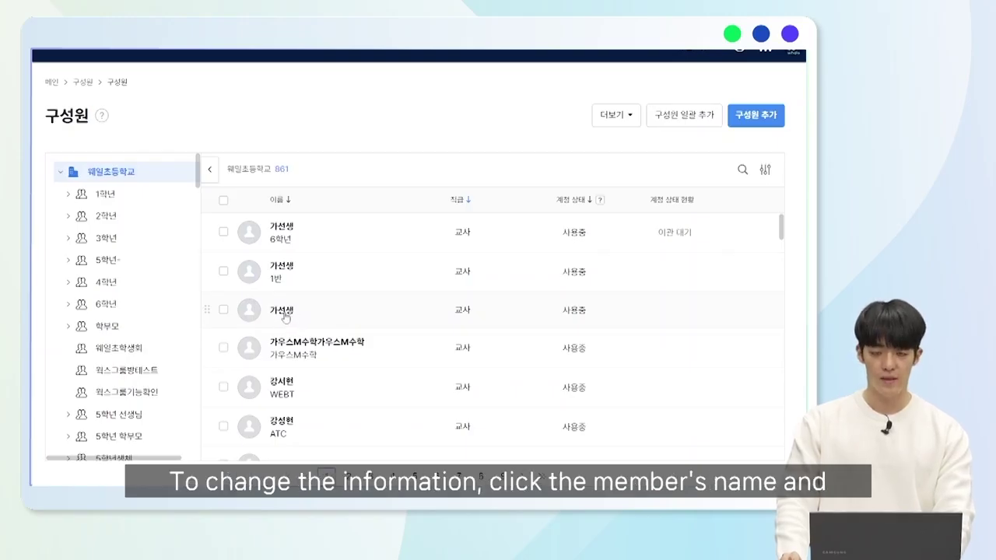
click(285, 315)
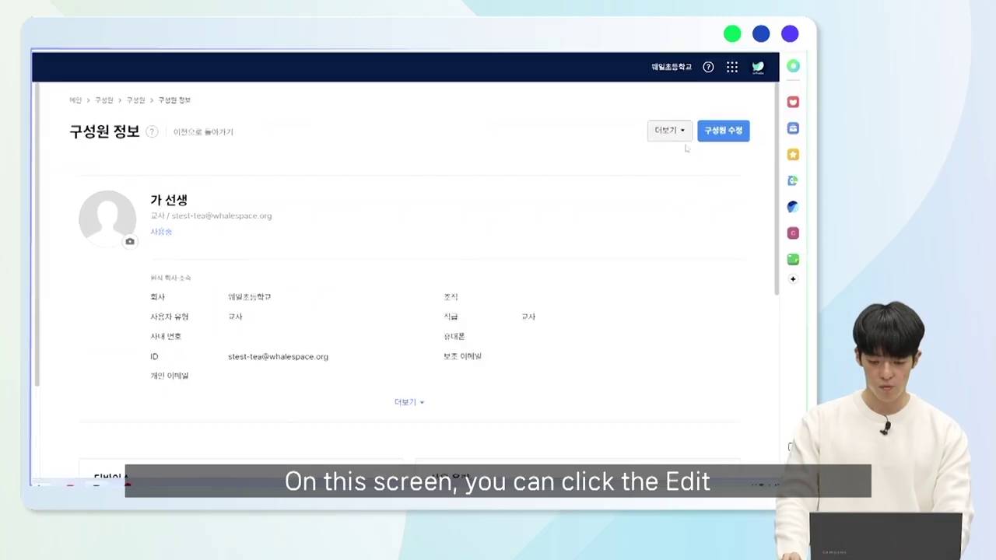
click(724, 134)
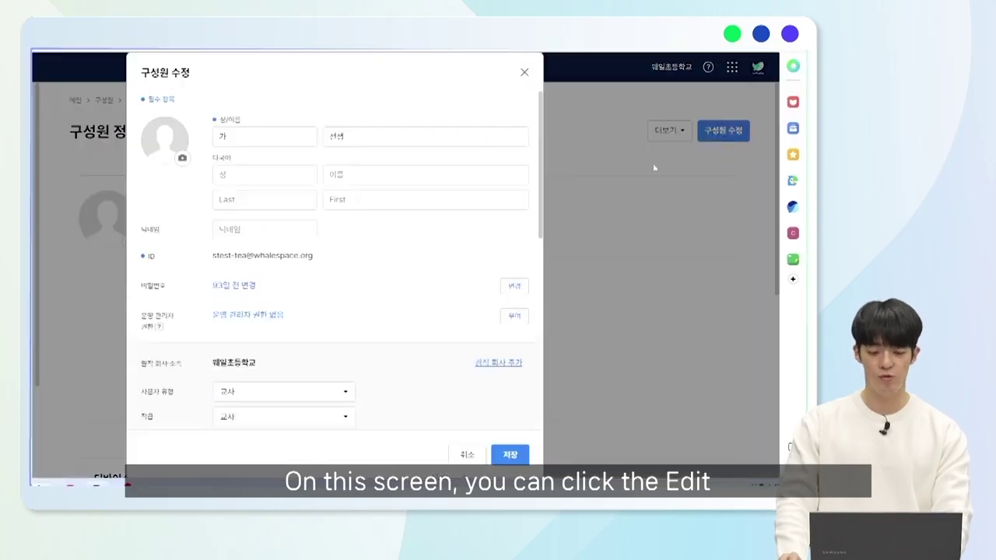
click(260, 134)
click(355, 132)
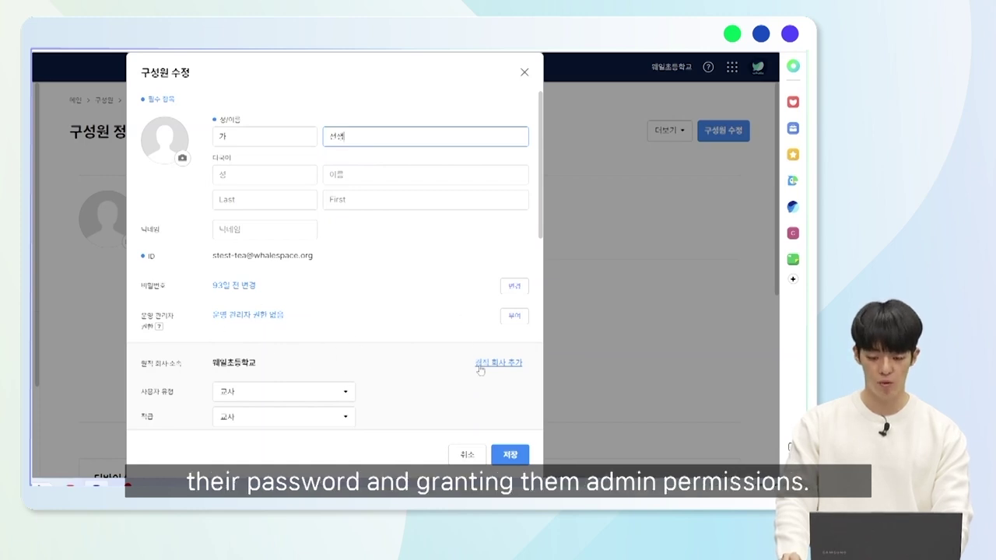
scroll(466, 361, down, 3)
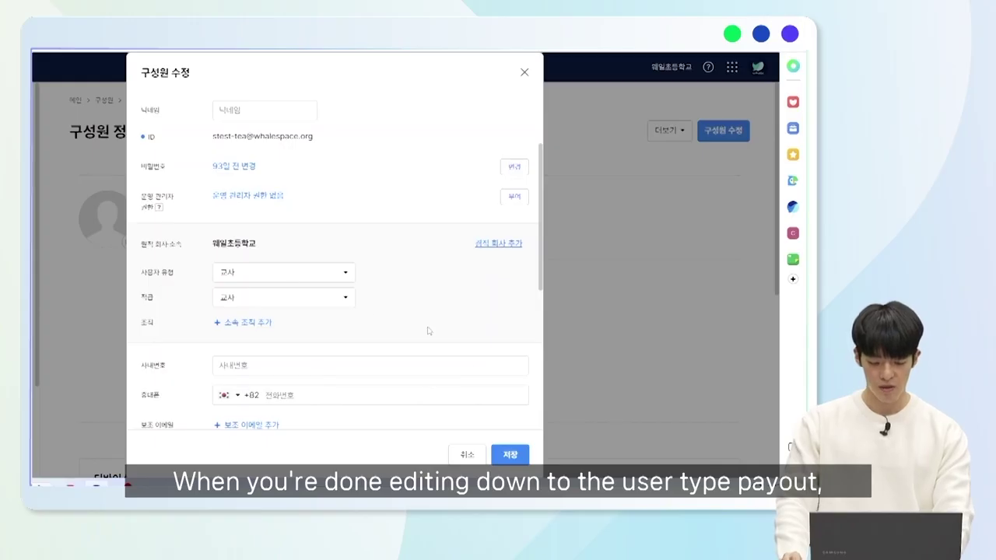
click(511, 457)
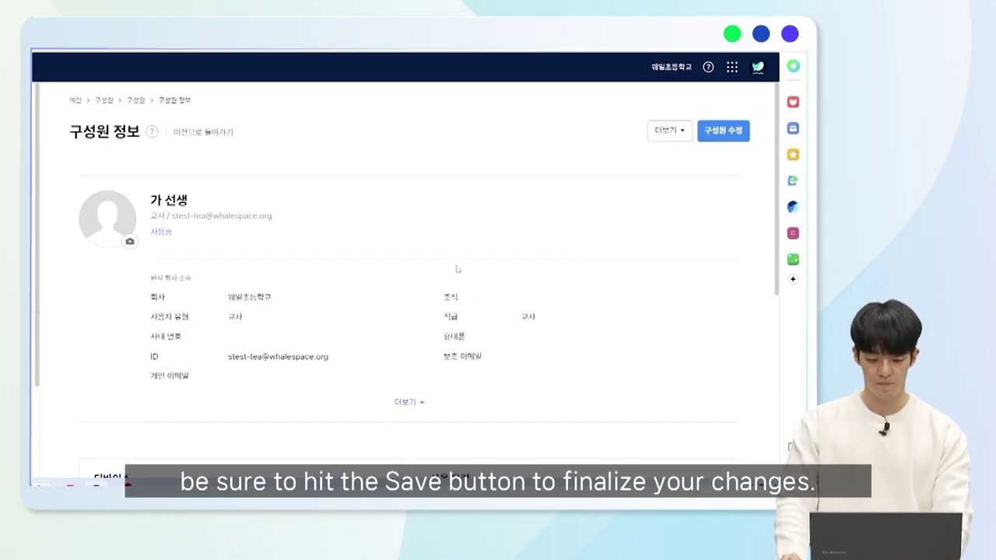
scroll(450, 260, down, 1)
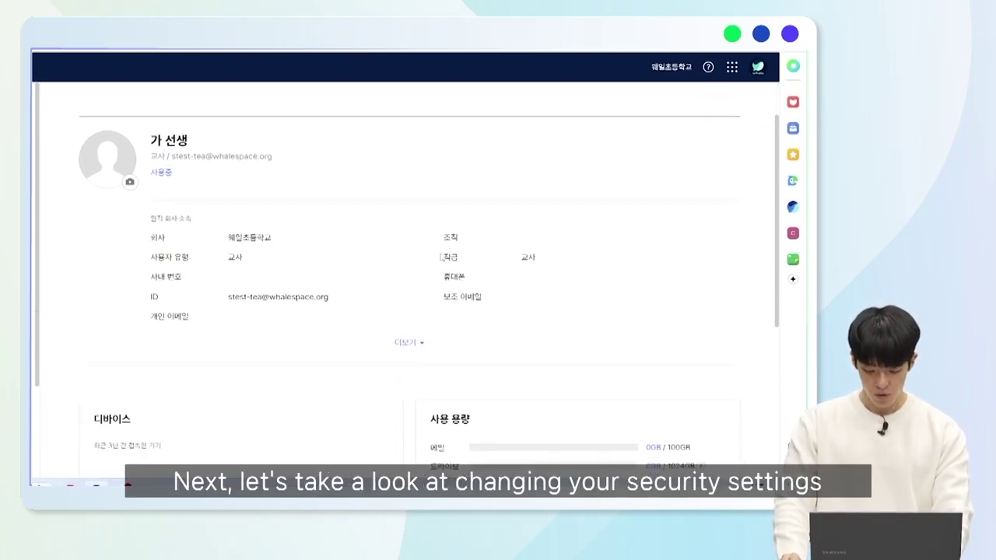
scroll(449, 253, down, 5)
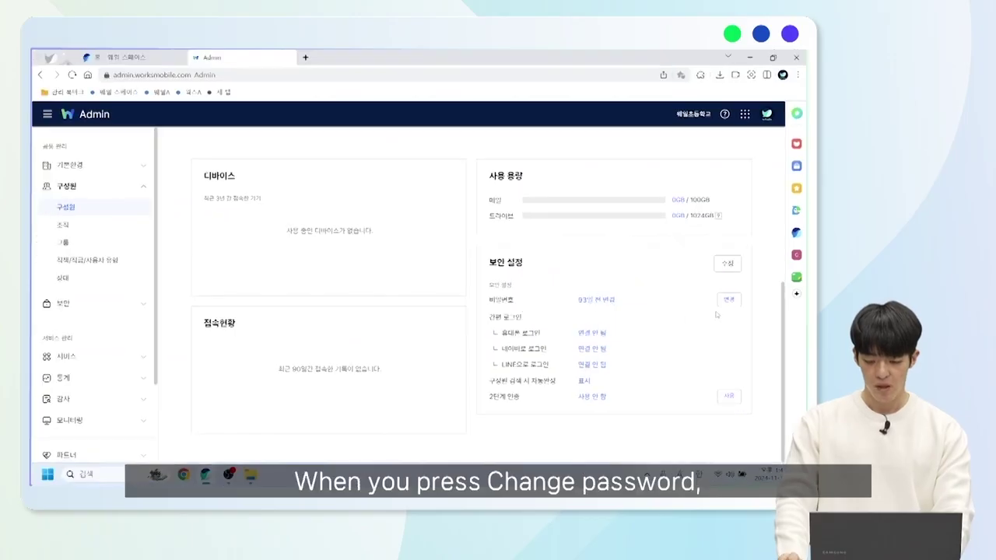
click(728, 300)
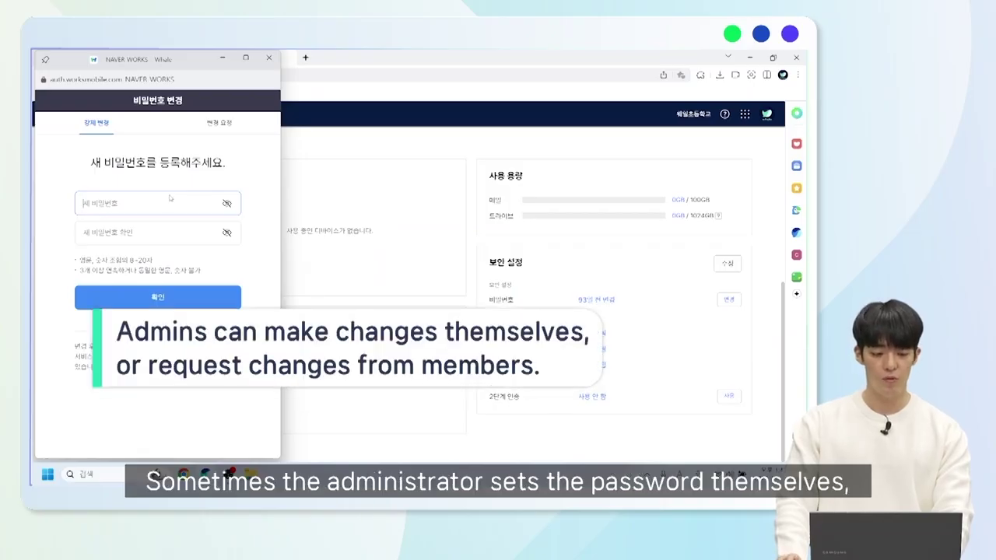
click(198, 133)
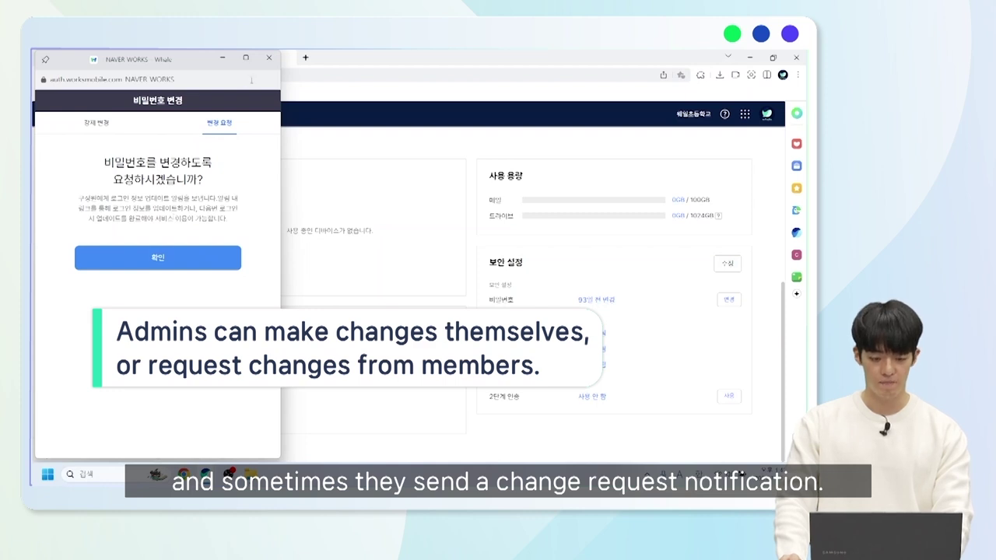
click(267, 56)
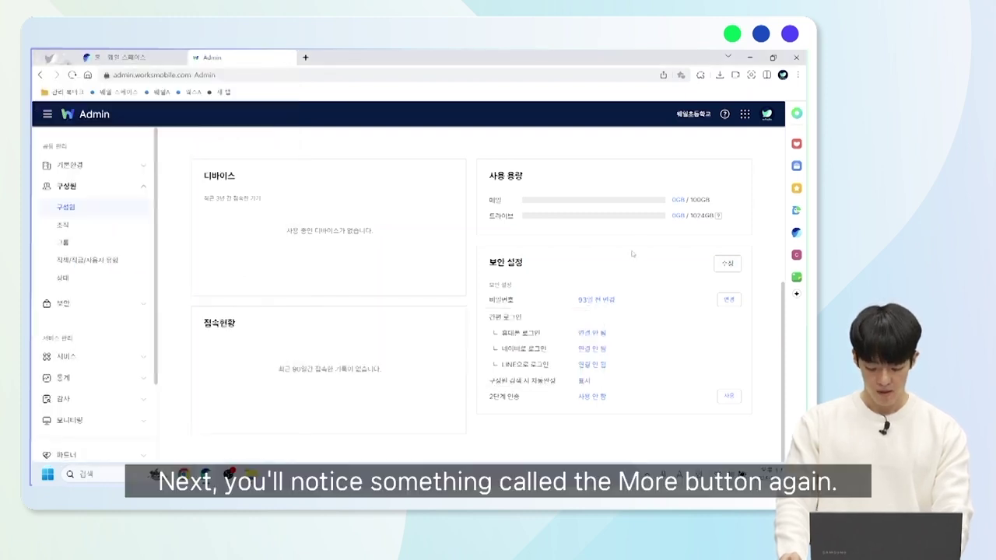
Scroll to the top of the member's page and open the 더보기 actions dropdown.
scroll(603, 257, up, 5)
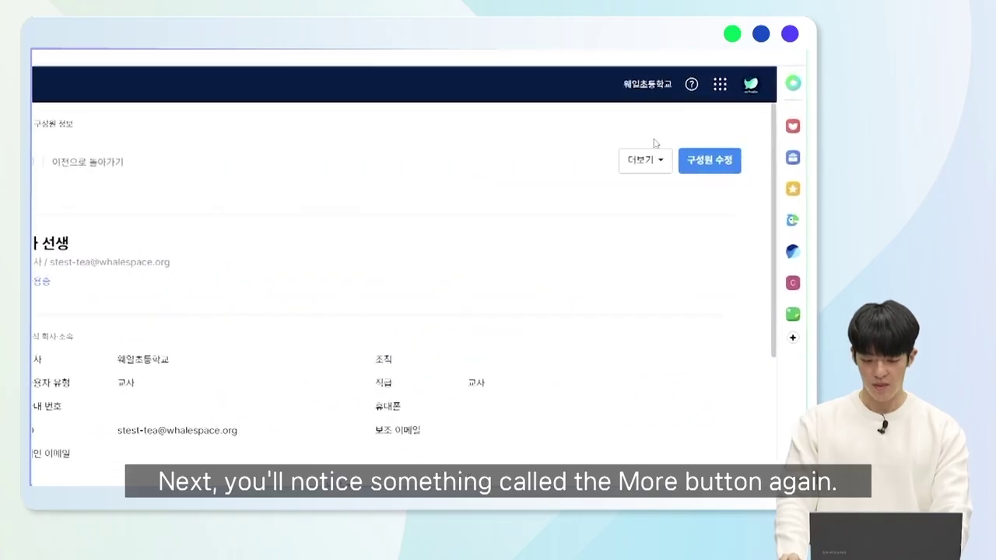
click(663, 169)
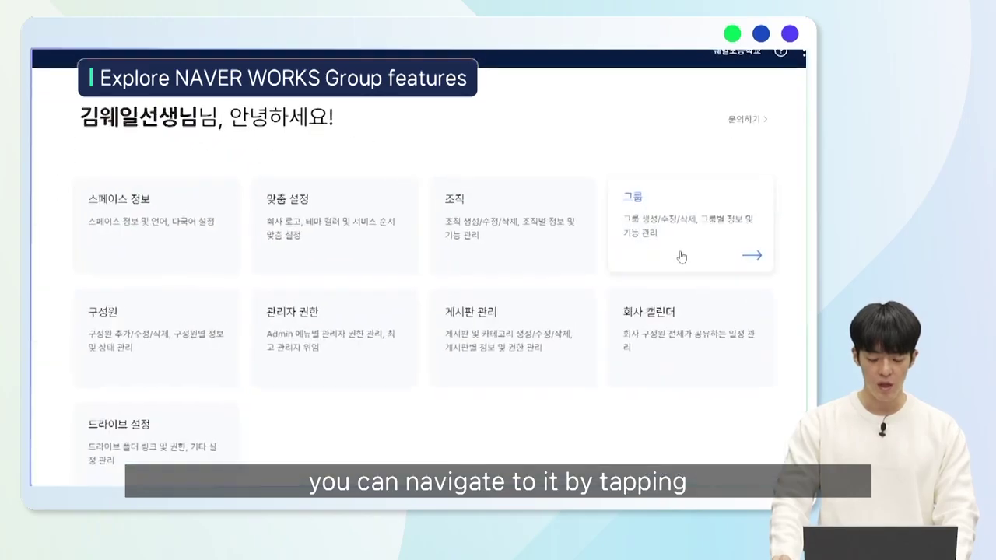
Open the Groups list, view the 테스트 group's members, then close its details.
click(674, 242)
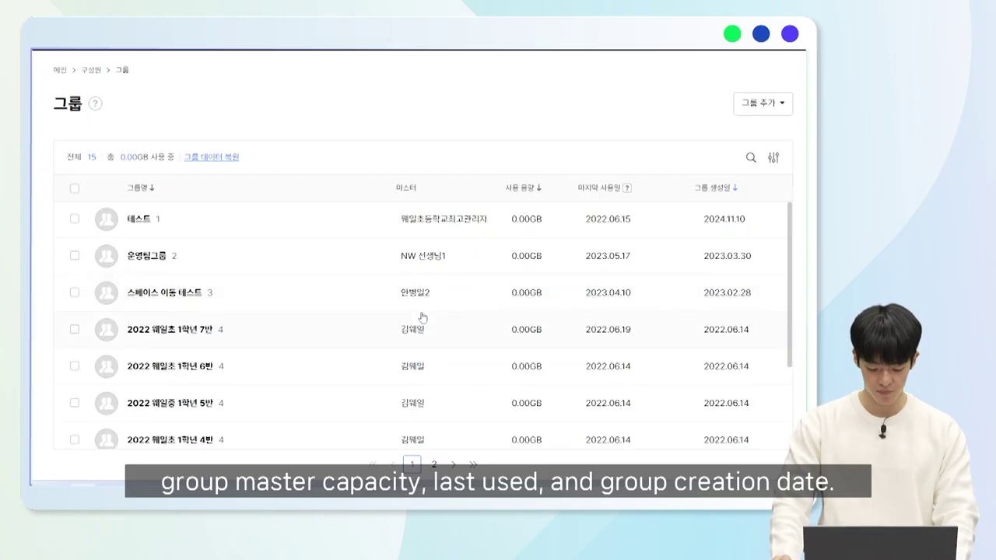
click(143, 222)
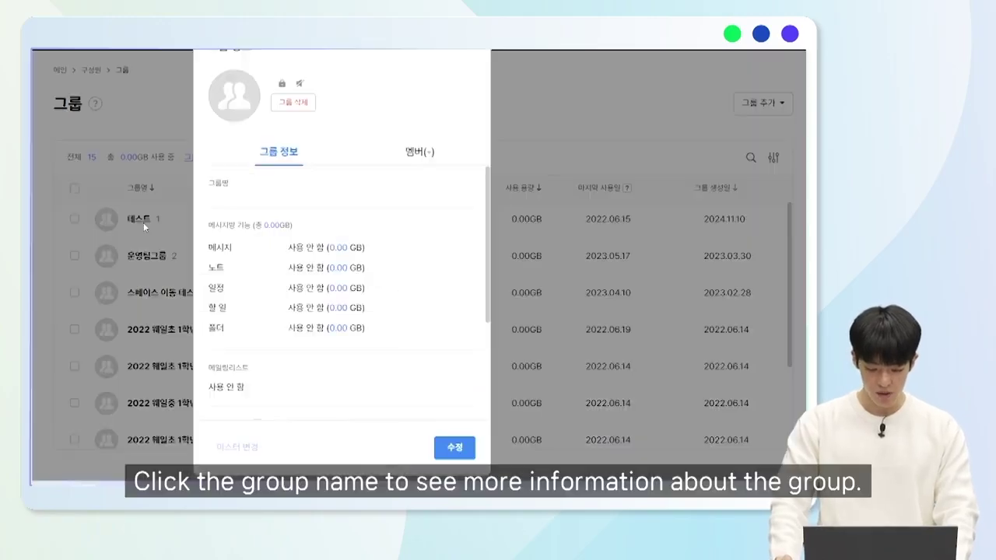
click(416, 162)
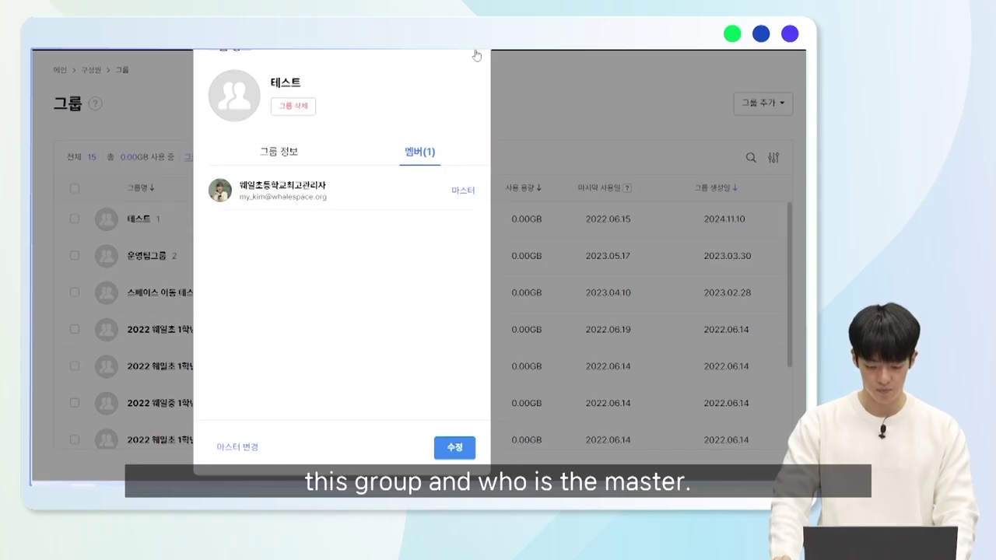
click(182, 203)
In 운영팀그룹's members, make the second member a master as well and save.
click(125, 255)
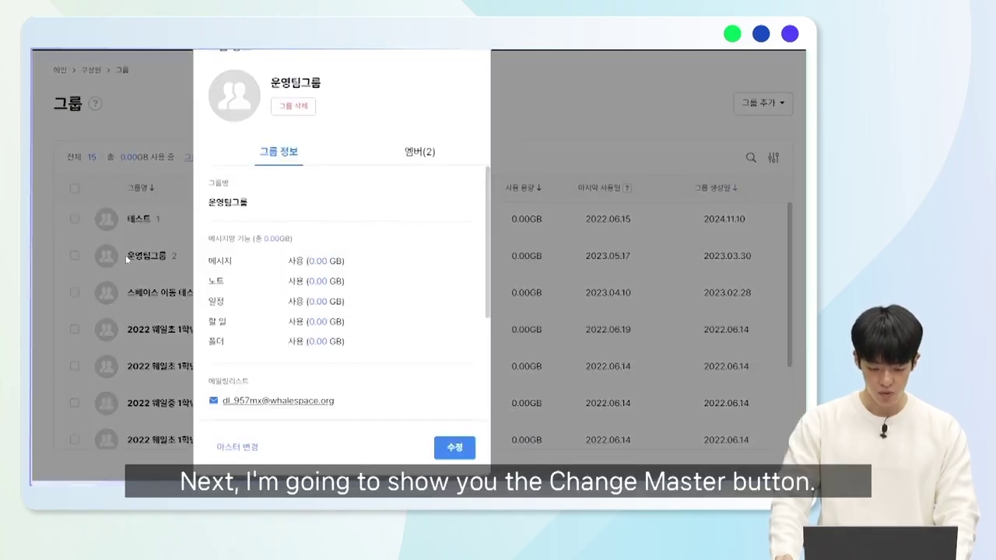
click(412, 151)
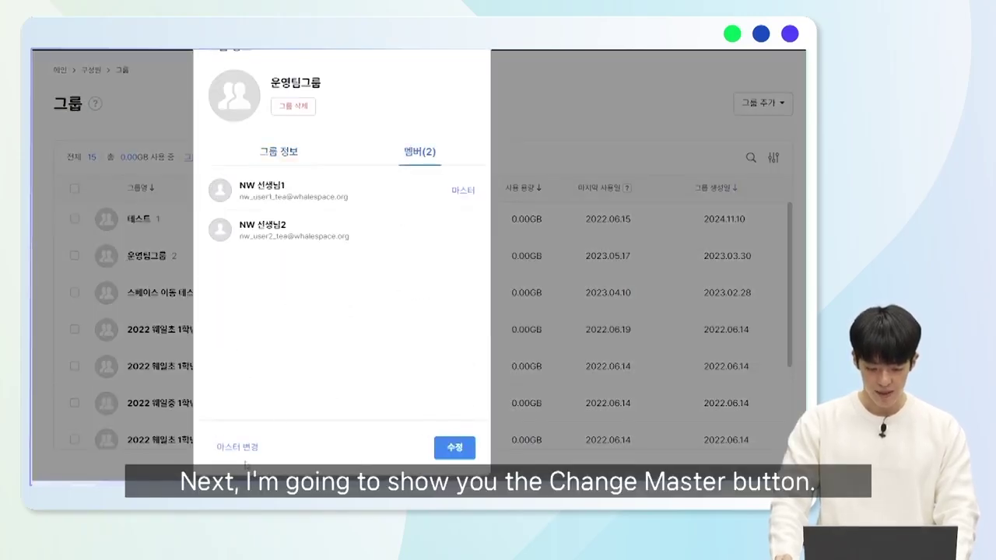
click(249, 448)
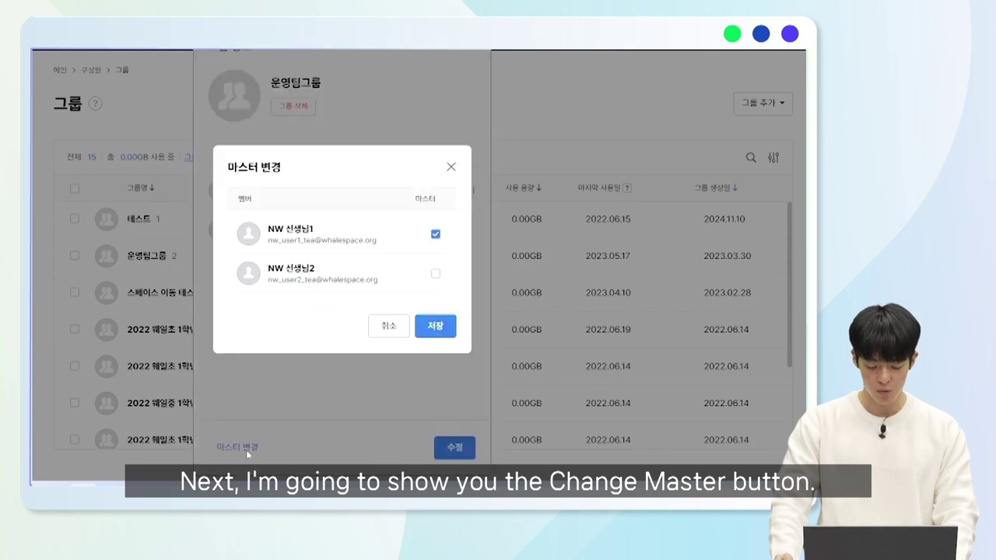
click(436, 275)
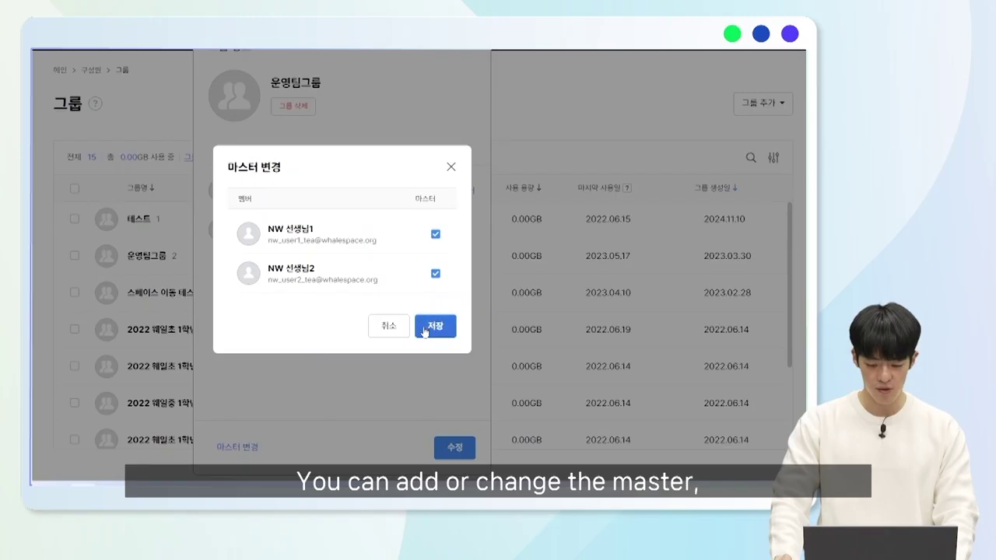
click(434, 327)
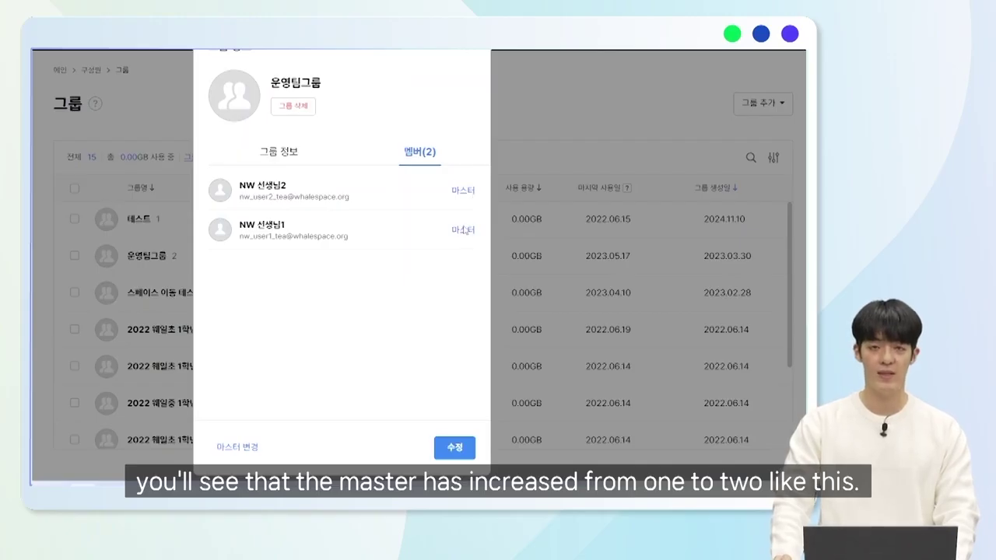
click(454, 447)
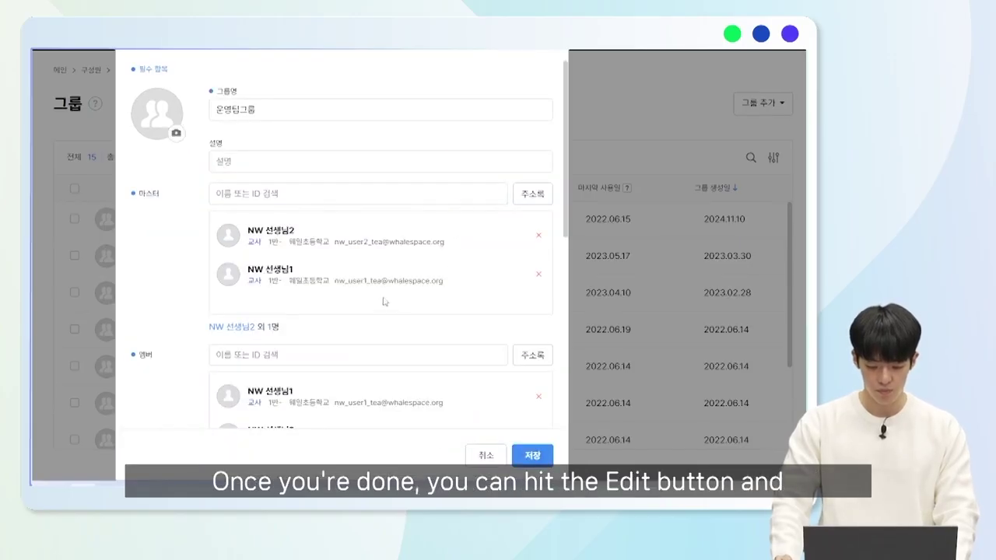
Review the group name and master fields, then search for and add a second teacher account as member.
scroll(300, 113, down, 3)
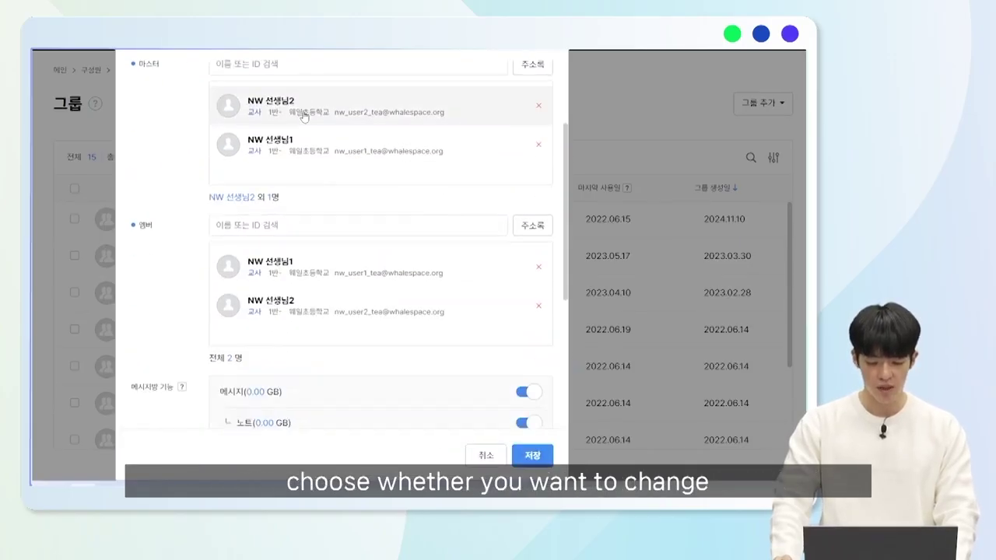
scroll(302, 115, up, 3)
click(302, 115)
click(329, 193)
scroll(330, 197, down, 3)
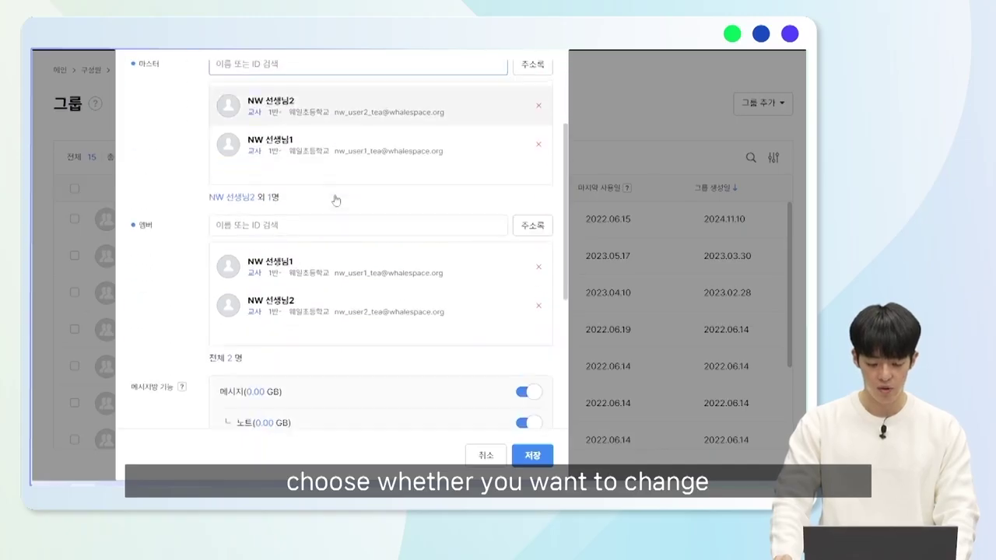
click(329, 226)
text(r)
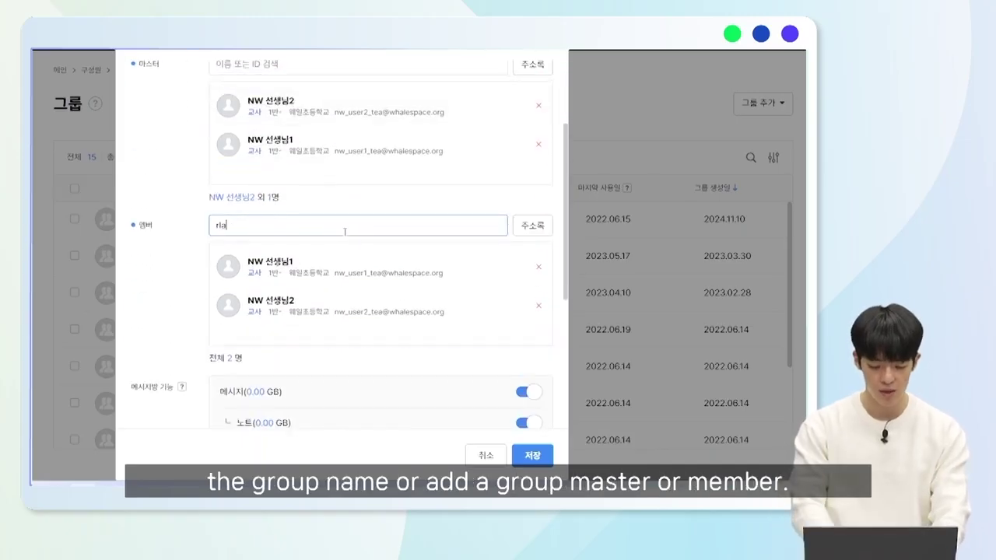
key(BackSpace)
text(김웨일2)
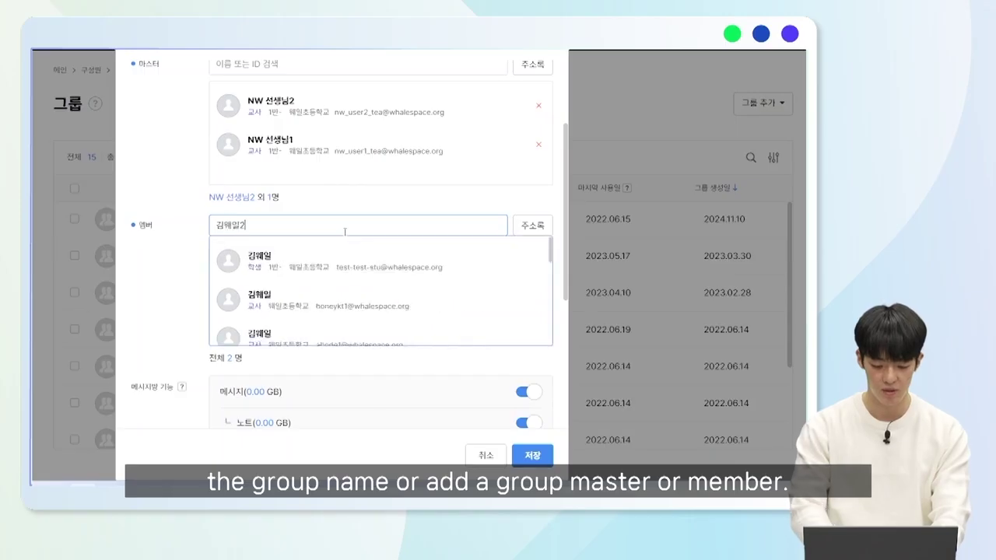
click(335, 258)
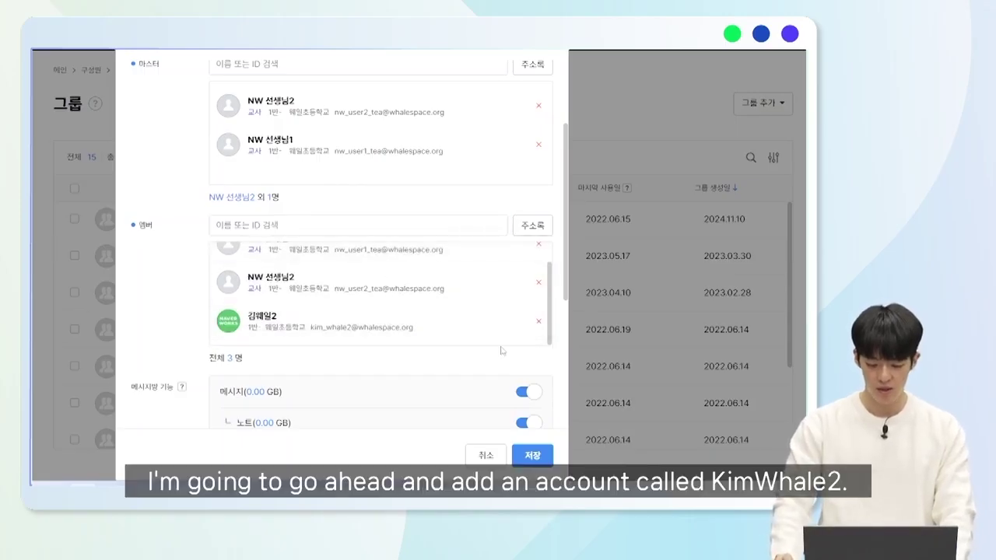
Save 운영팀그룹 and close the panel, leaving it listed with 3 members.
scroll(548, 406, down, 3)
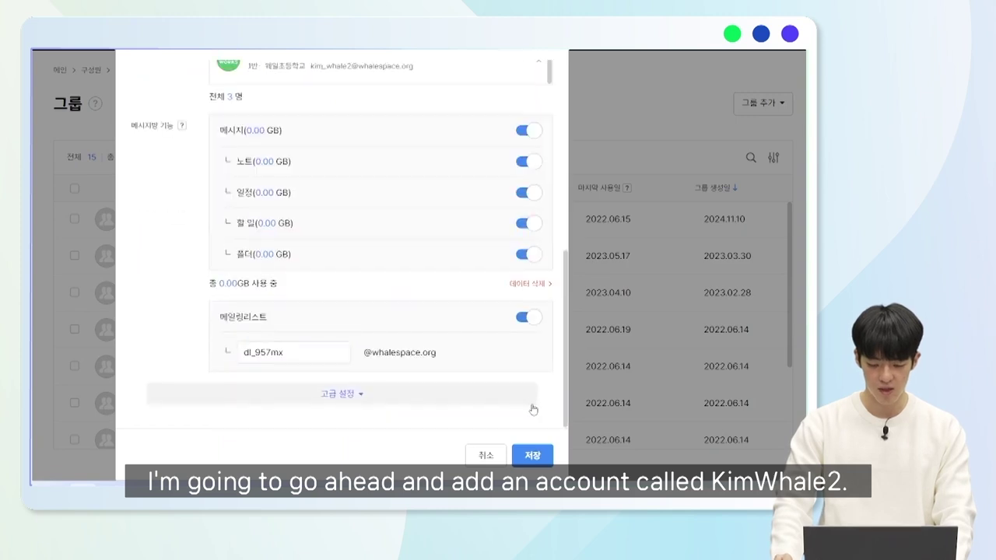
click(534, 458)
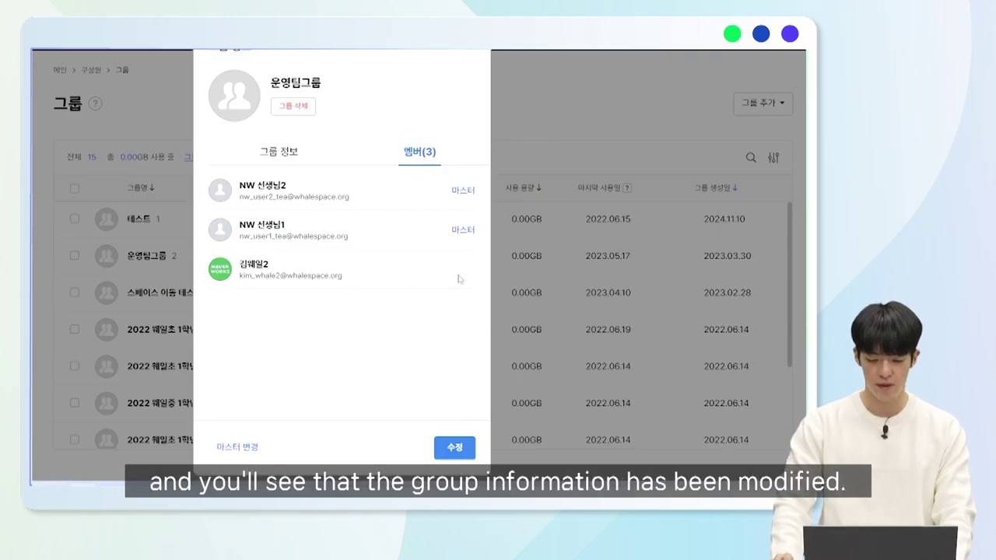
click(467, 49)
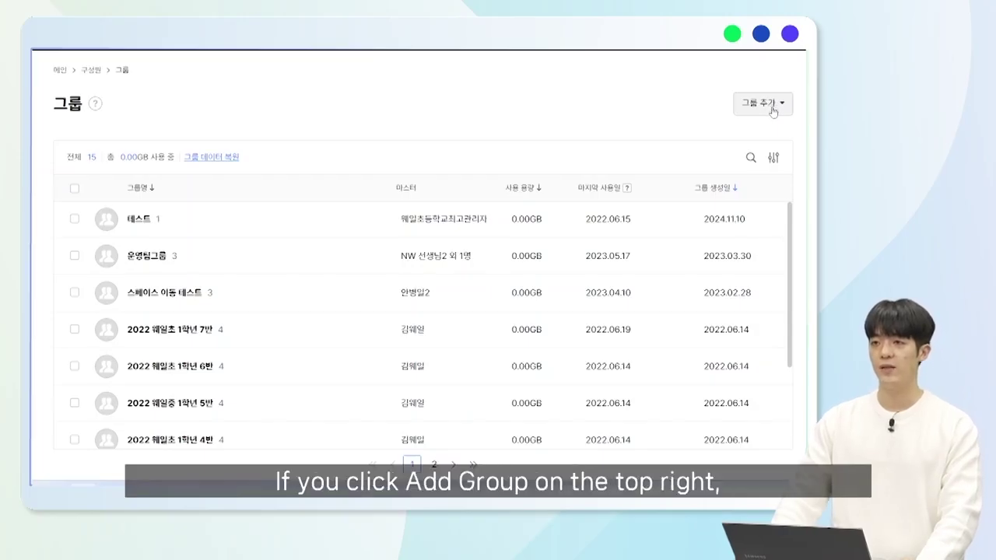
Start a new regular group and name it 테스트그룹2.
click(773, 112)
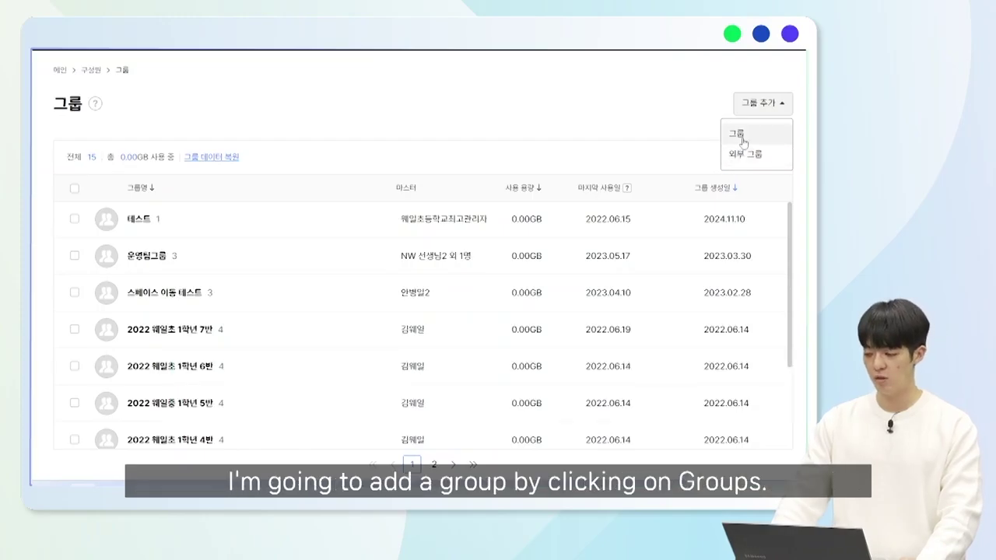
click(742, 136)
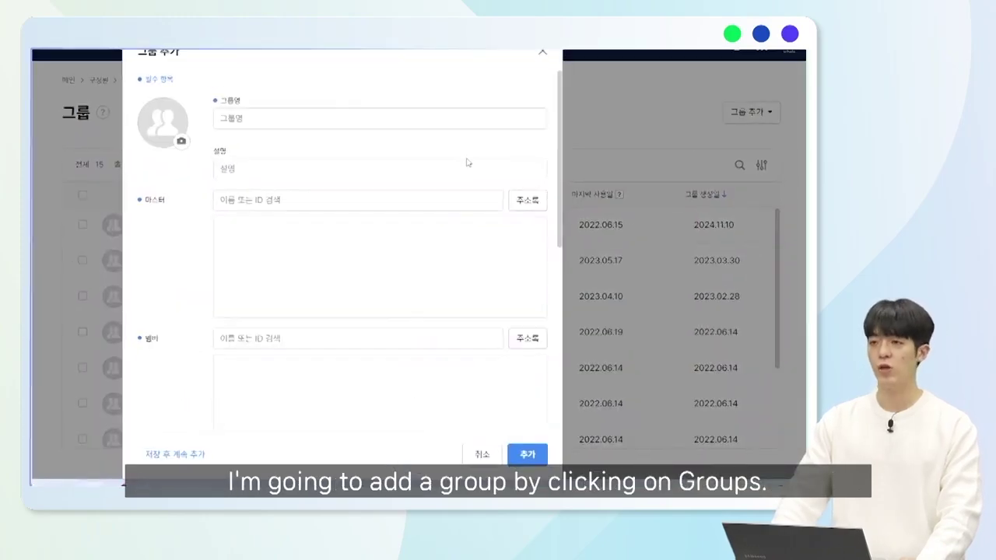
click(314, 141)
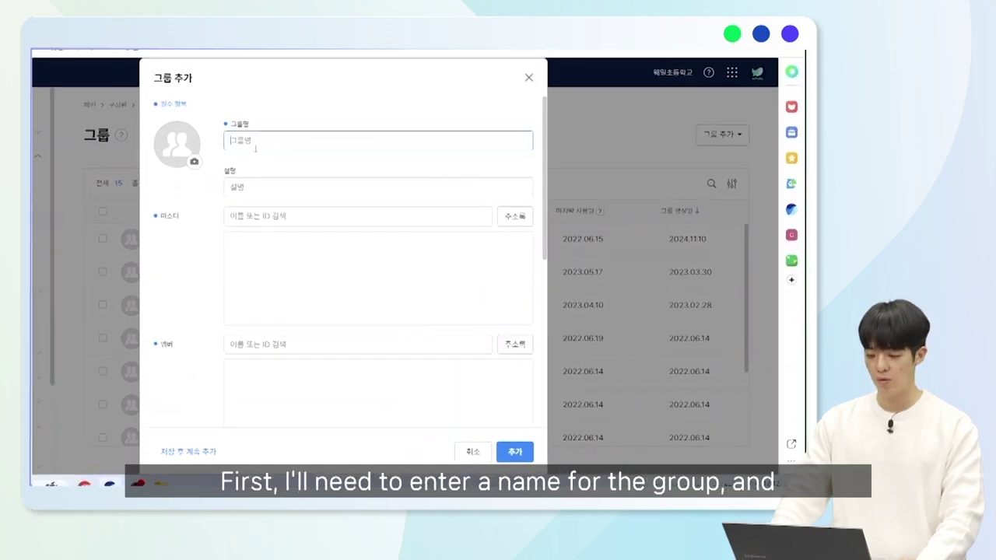
text(대스트)
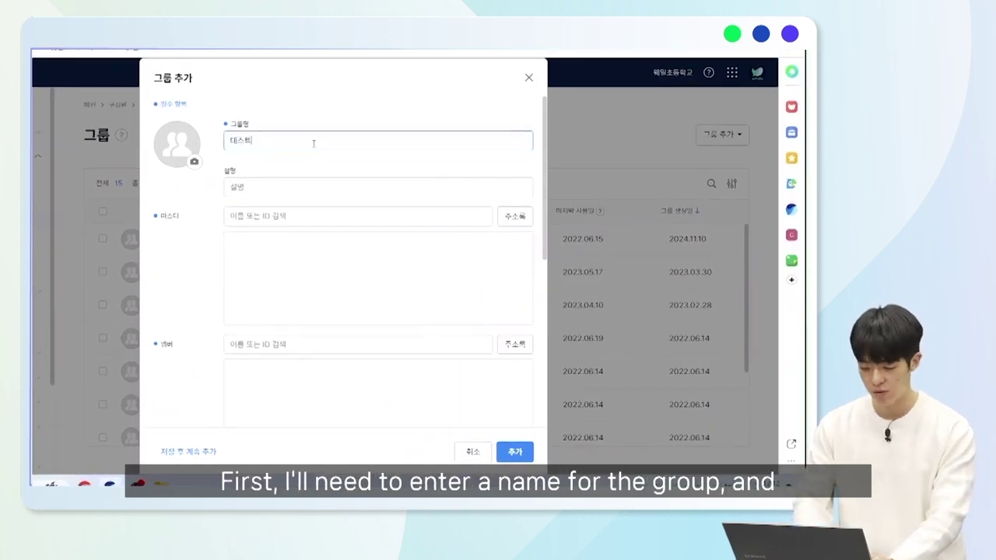
text(그룹2)
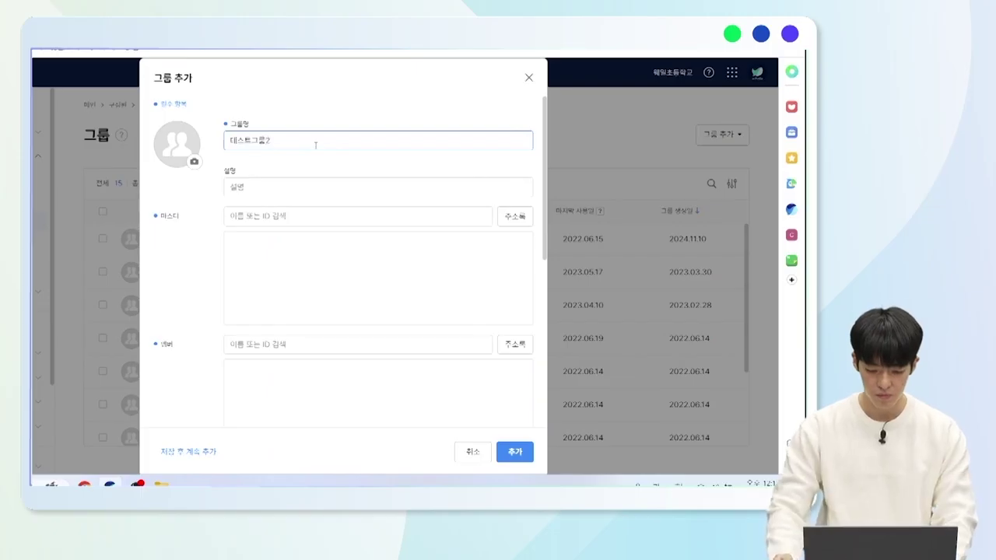
click(315, 161)
Search for the teacher account and set it as the group's master.
click(362, 217)
text(김)
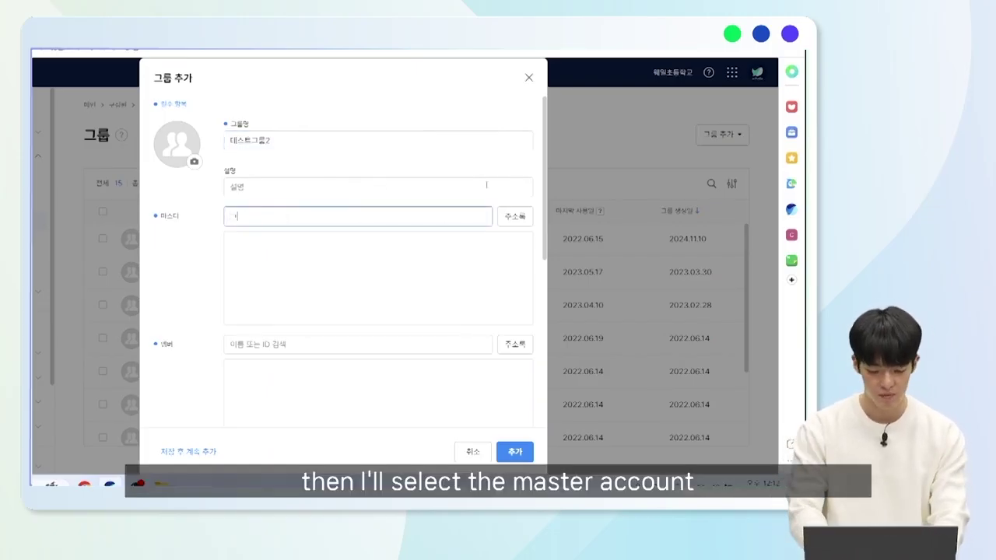
text(웨일선생님)
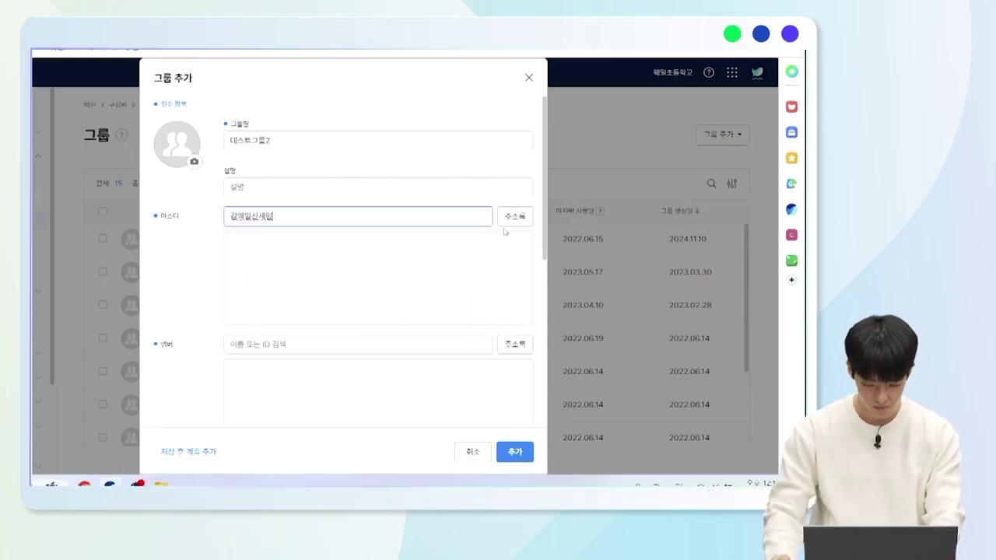
key(BackSpace)
text(님)
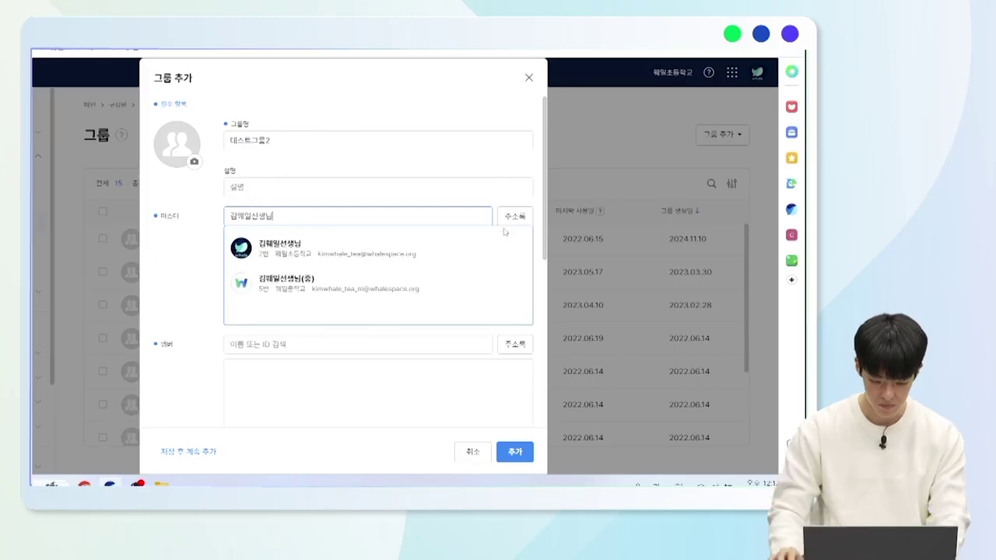
click(384, 252)
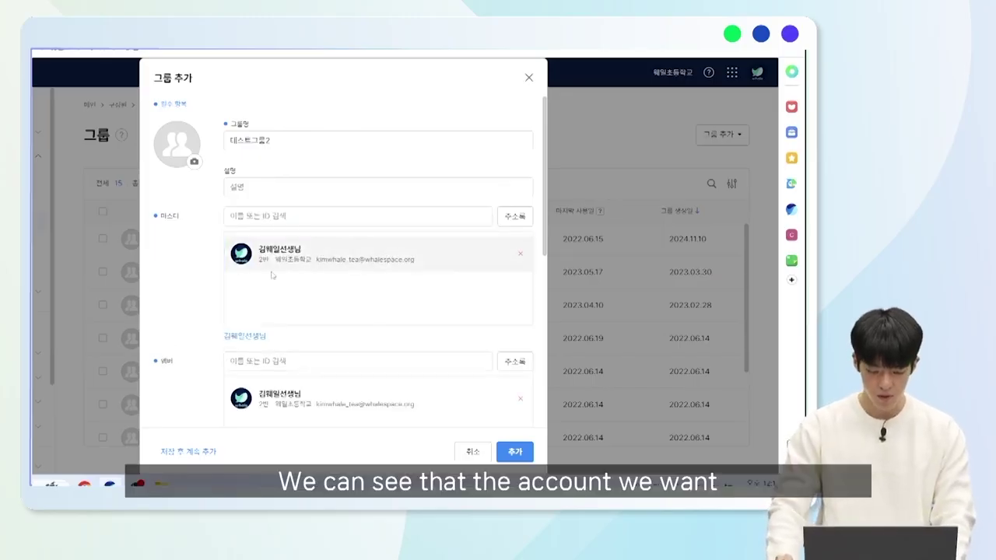
Add a second teacher account as a member and create the group.
scroll(311, 277, down, 2)
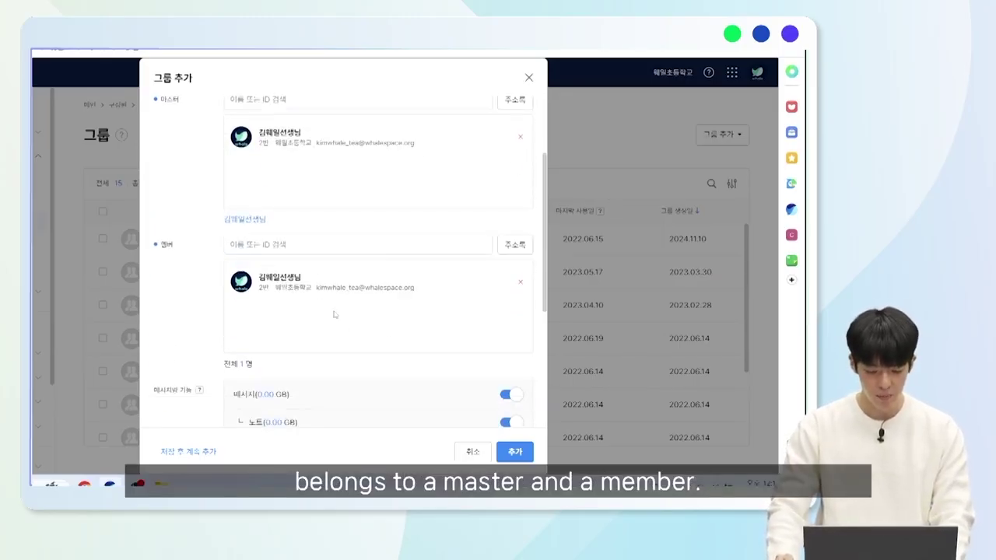
scroll(334, 314, up, 2)
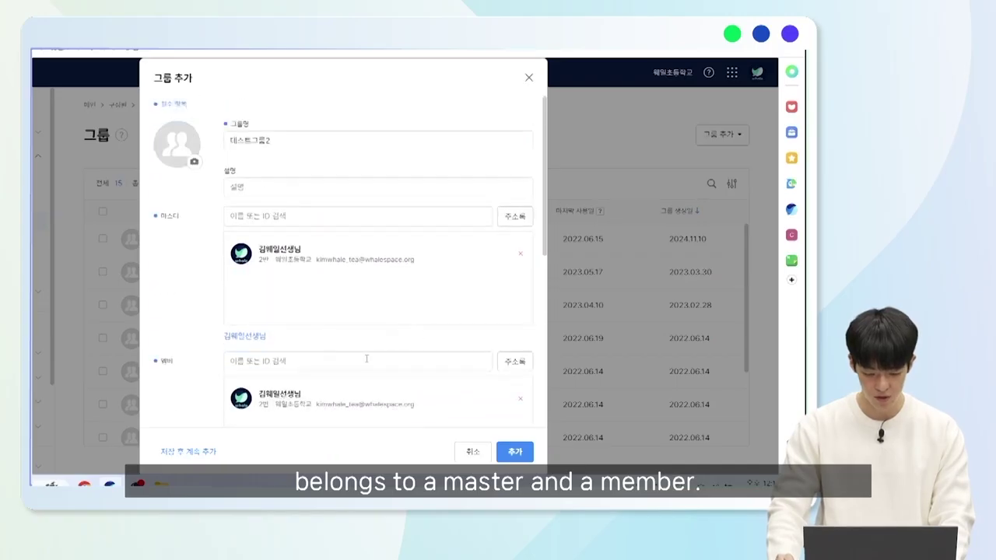
scroll(327, 306, down, 2)
click(344, 246)
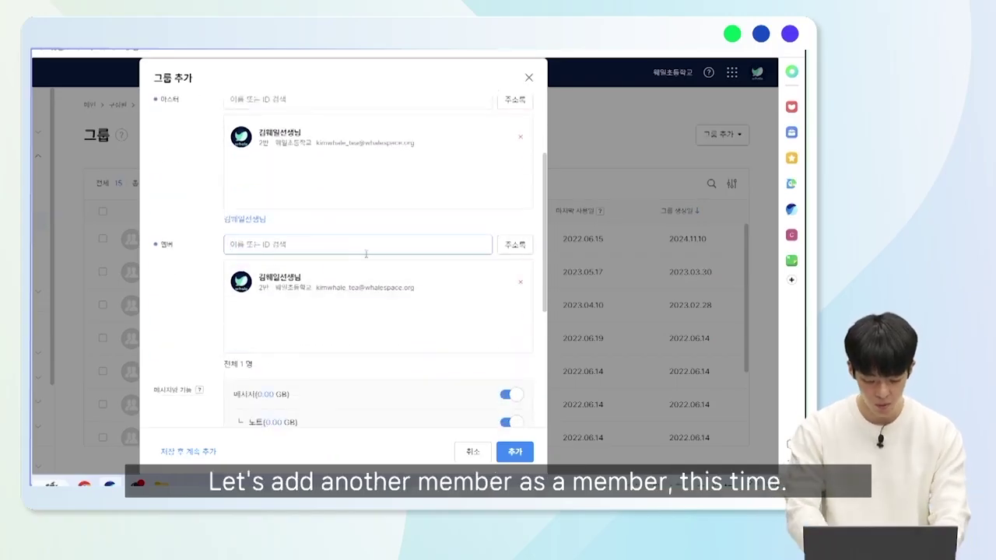
text(김웨일2)
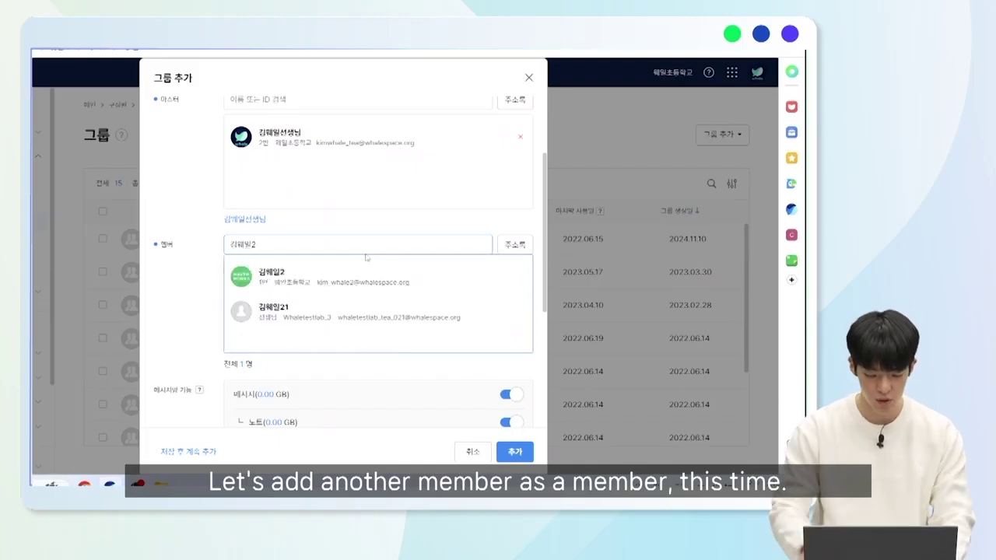
click(351, 276)
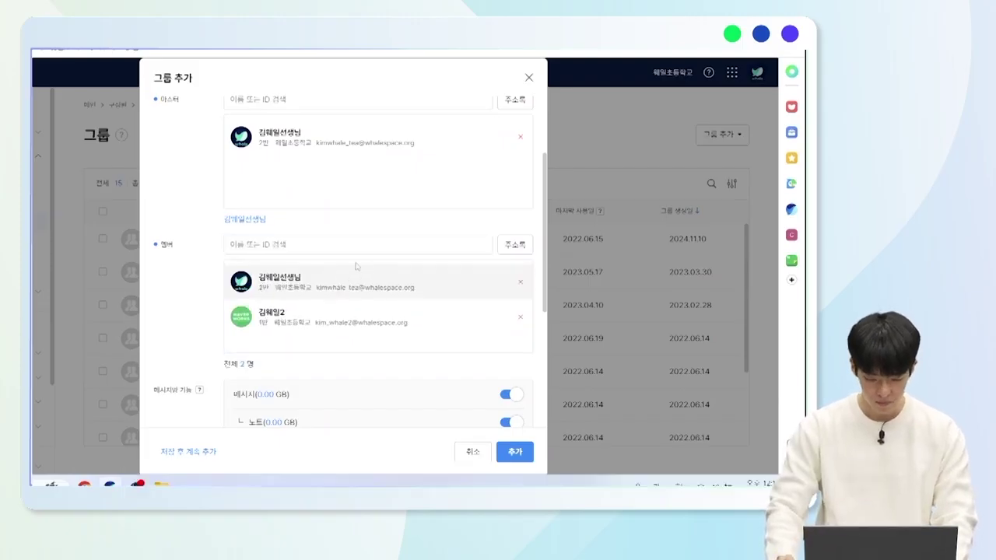
scroll(244, 217, up, 1)
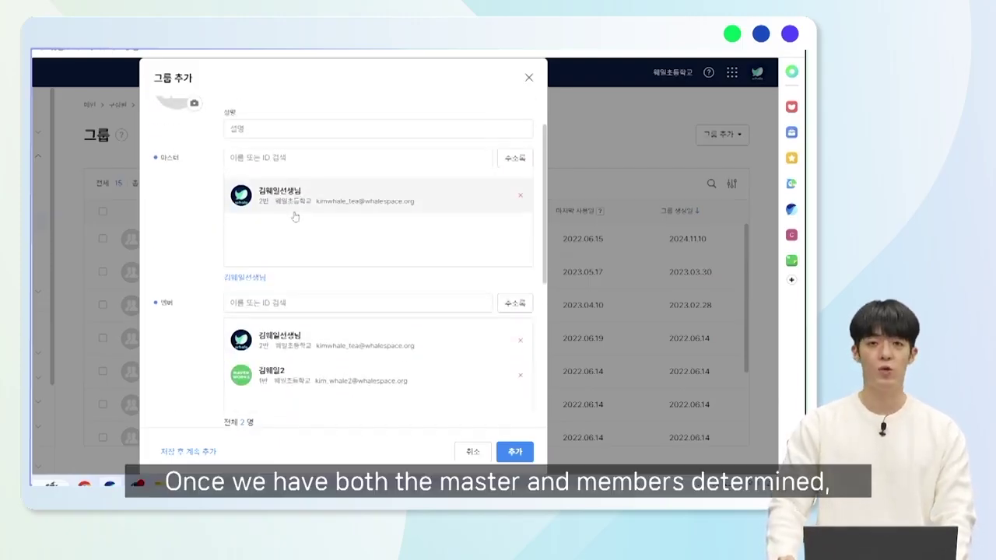
scroll(306, 220, down, 3)
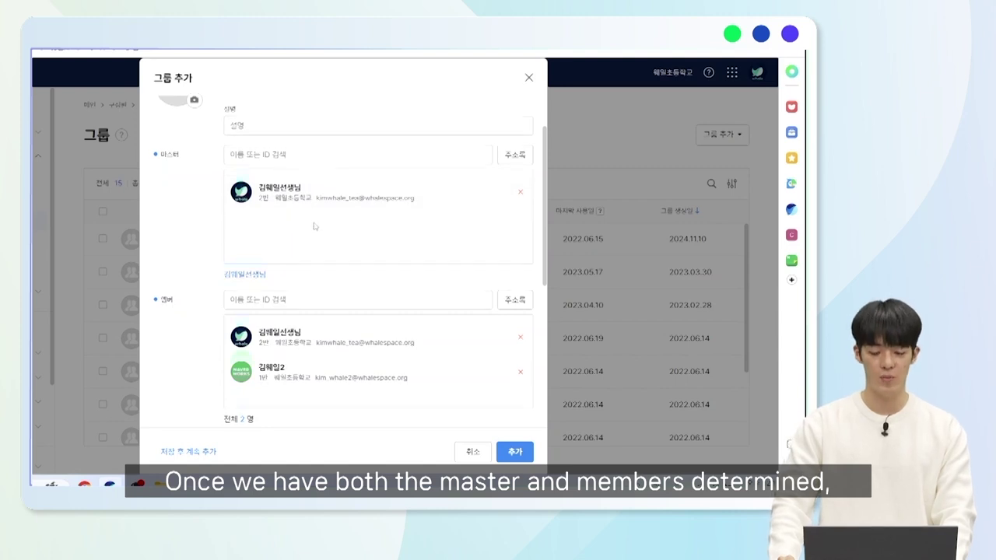
scroll(315, 222, down, 2)
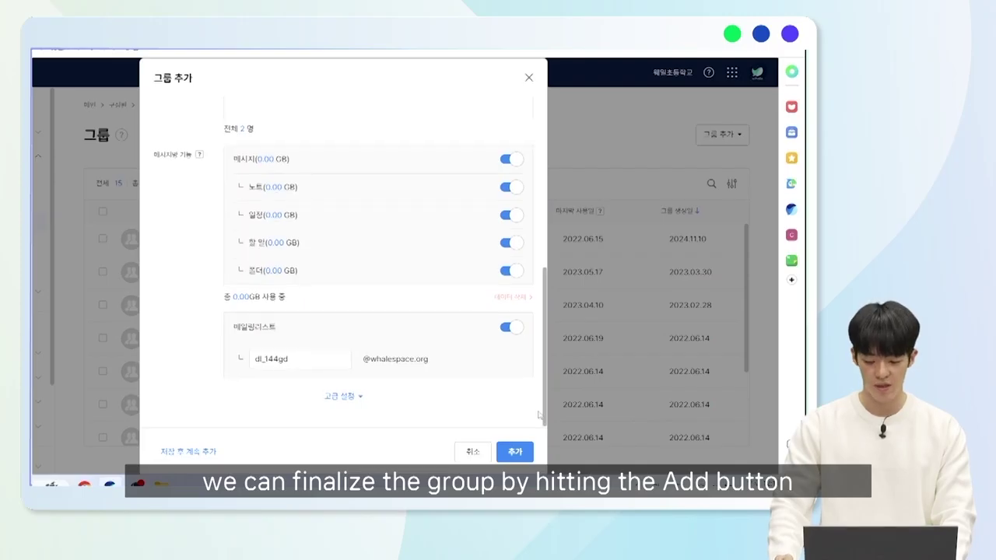
click(517, 451)
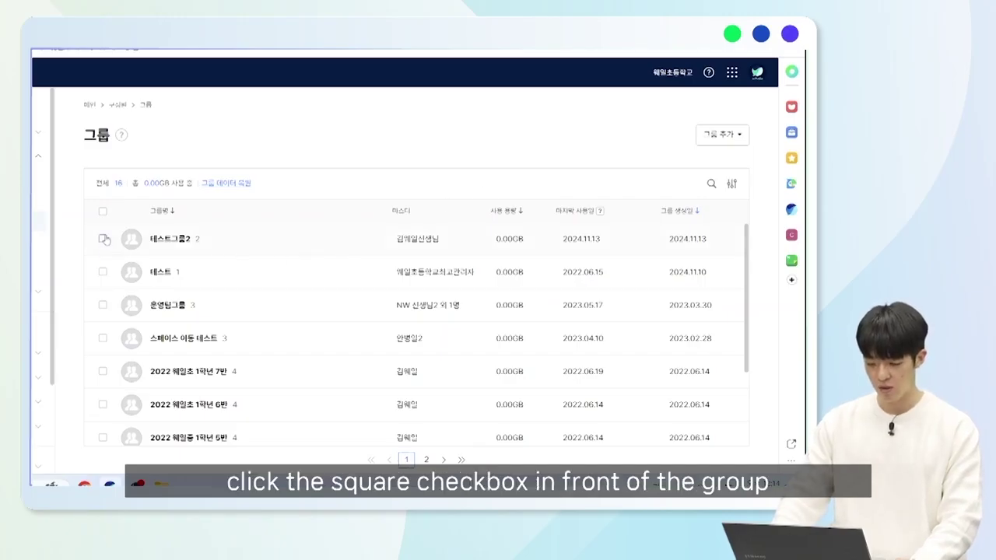
Select 테스트그룹2 in the Groups list and choose 삭제.
click(103, 239)
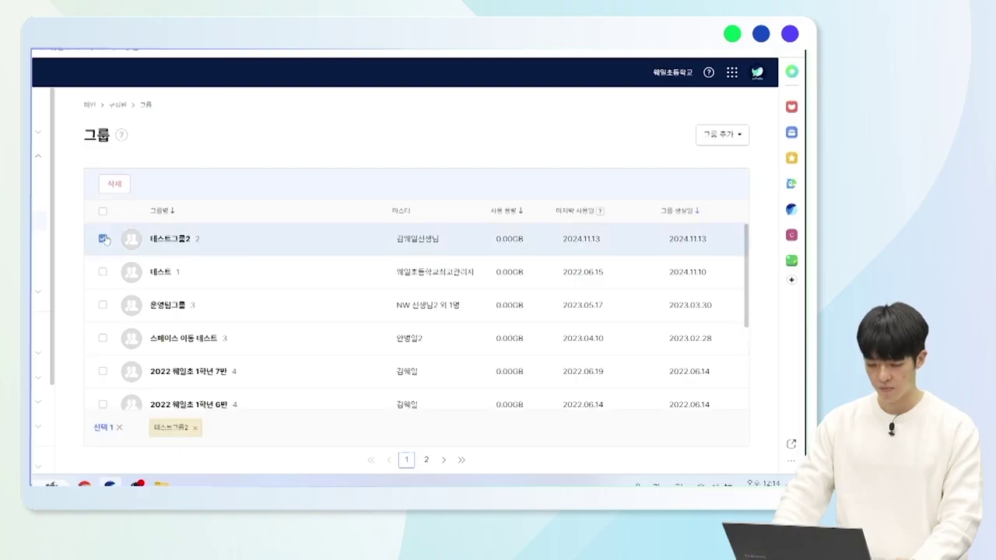
click(116, 183)
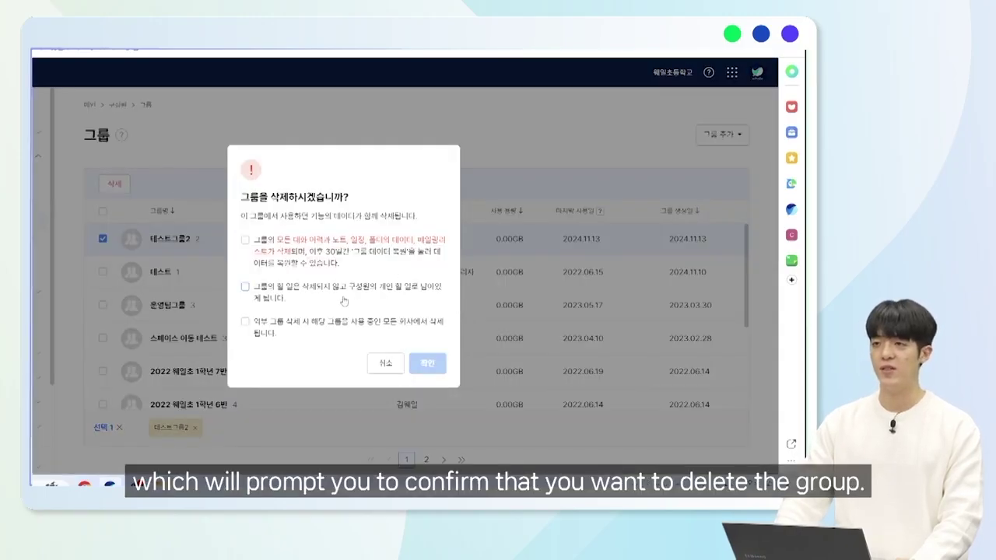
Acknowledge the deletion warnings and confirm removing 테스트그룹2.
click(245, 241)
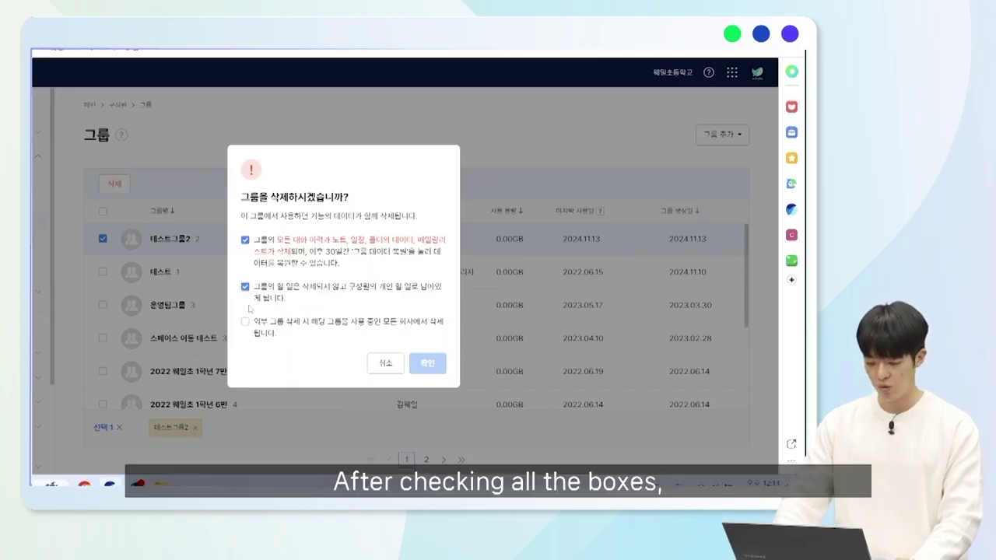
click(246, 322)
click(427, 363)
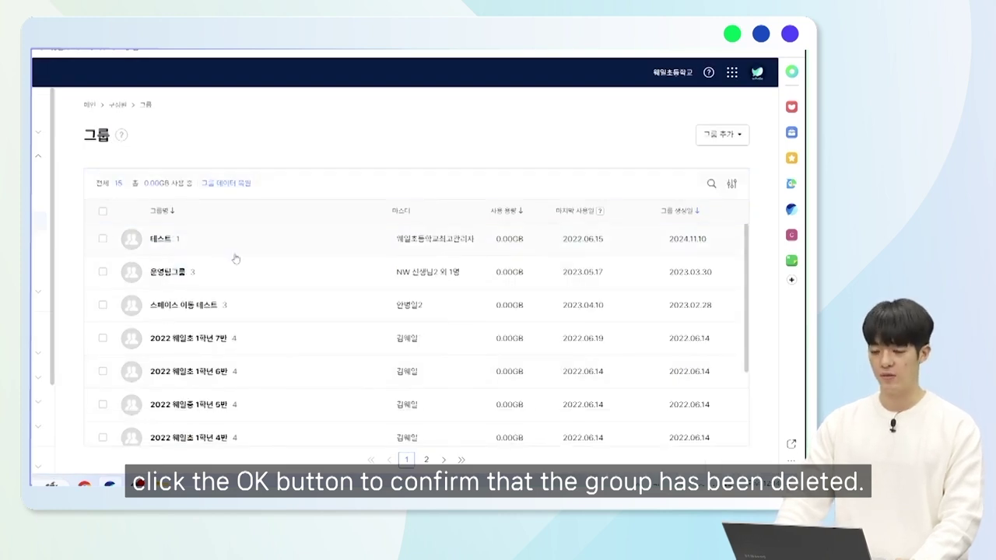
From 그룹 데이터 복원, restore the latest deleted 테스트그룹2 with its master, members and features.
click(236, 184)
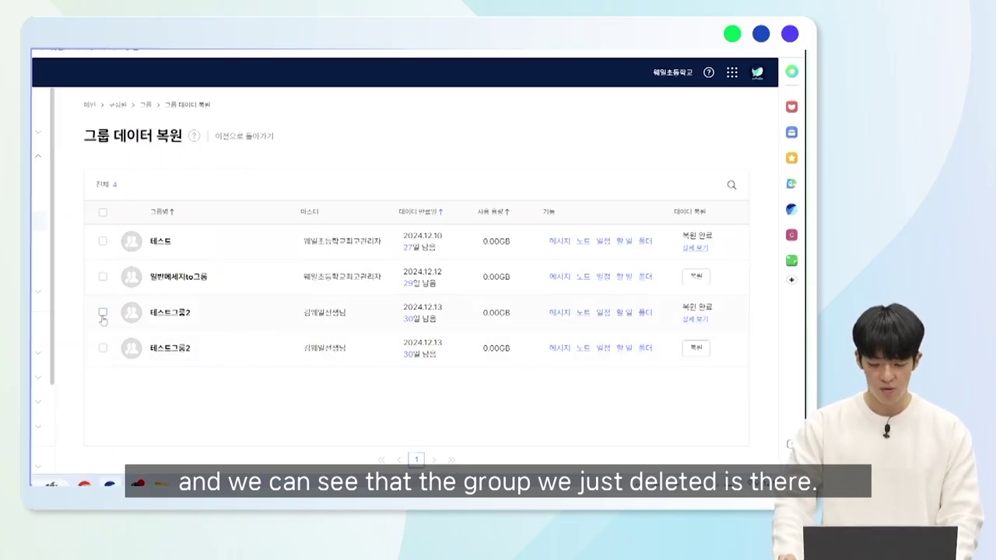
click(101, 348)
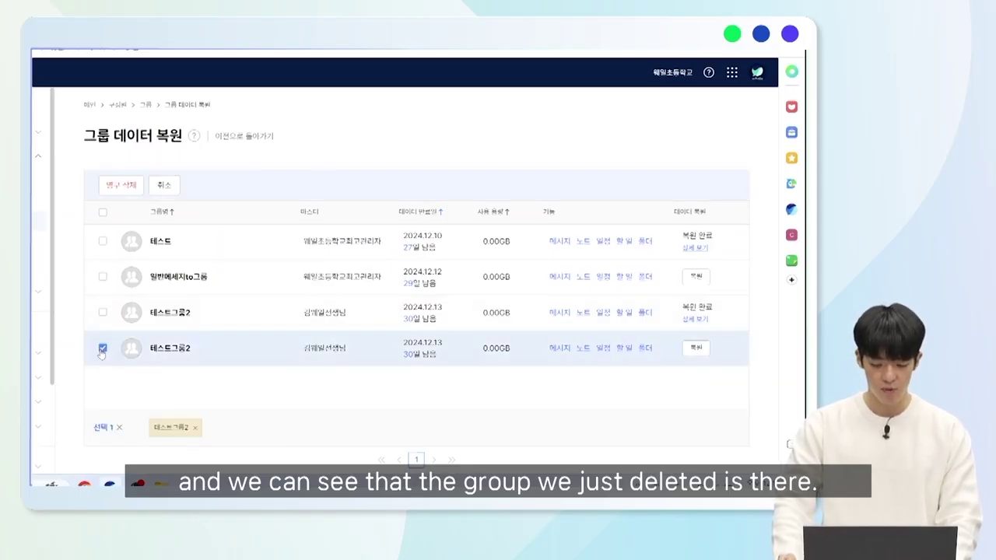
click(102, 349)
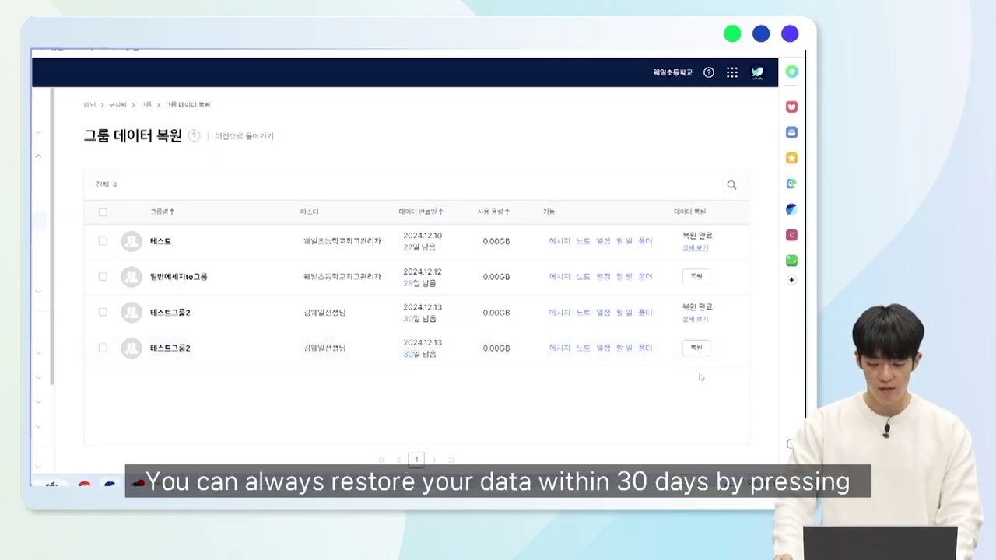
click(696, 349)
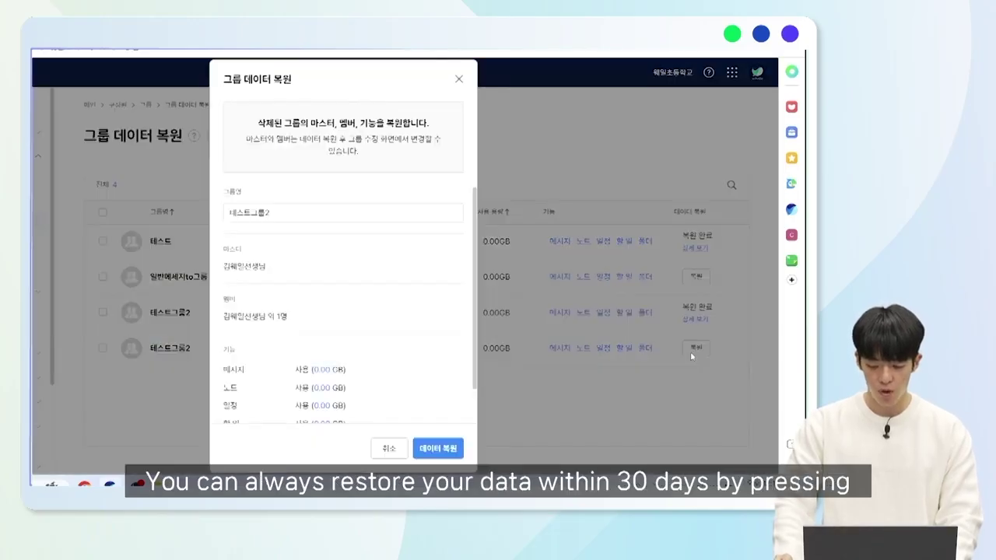
scroll(436, 342, down, 2)
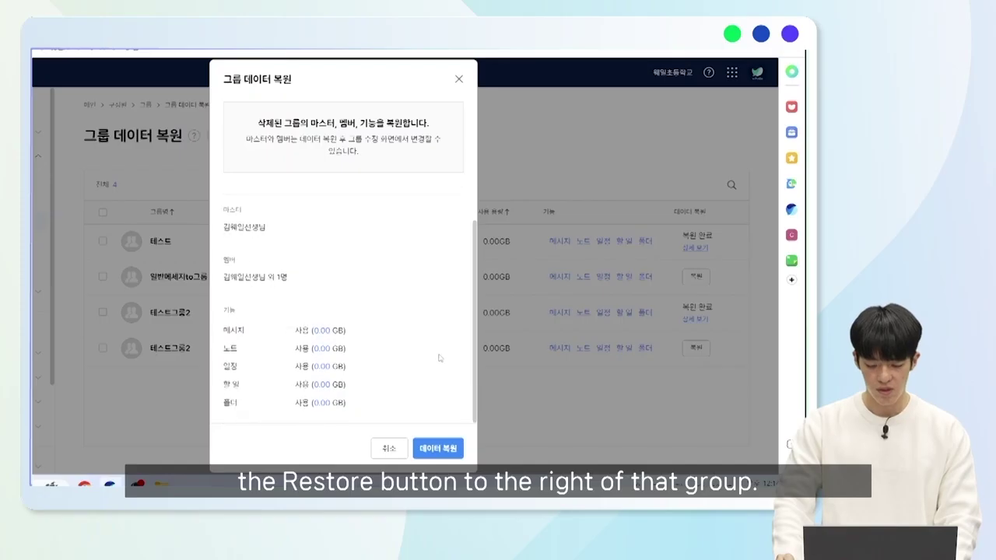
click(440, 451)
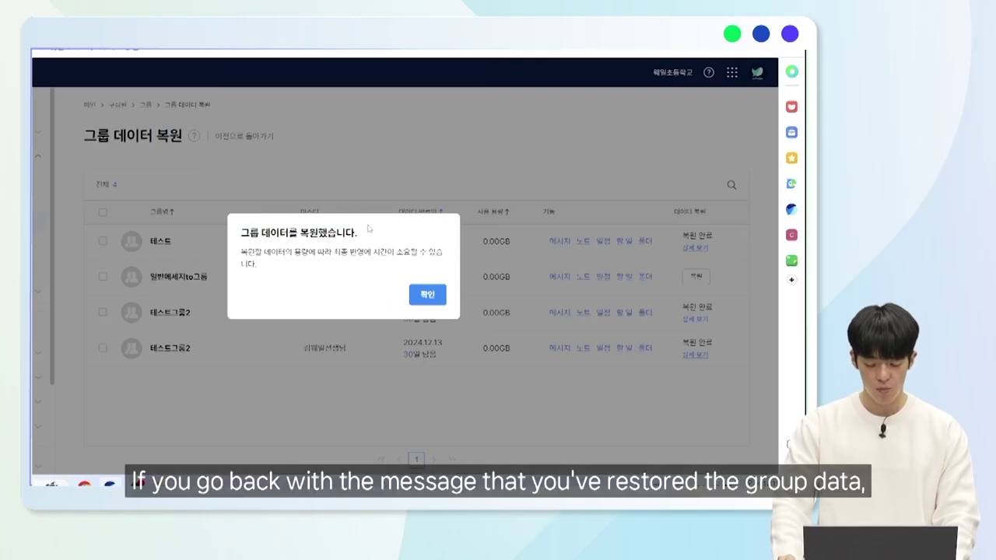
click(432, 297)
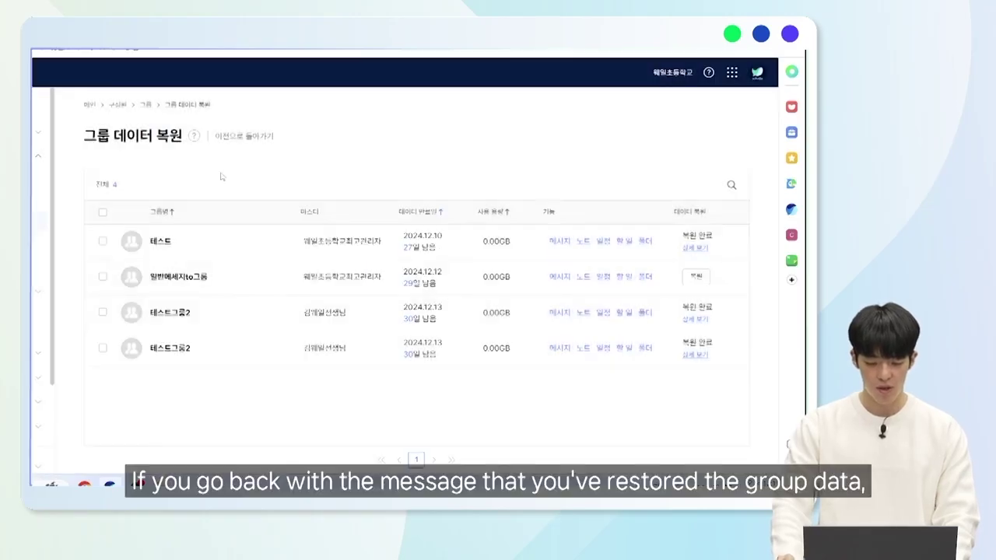
click(233, 137)
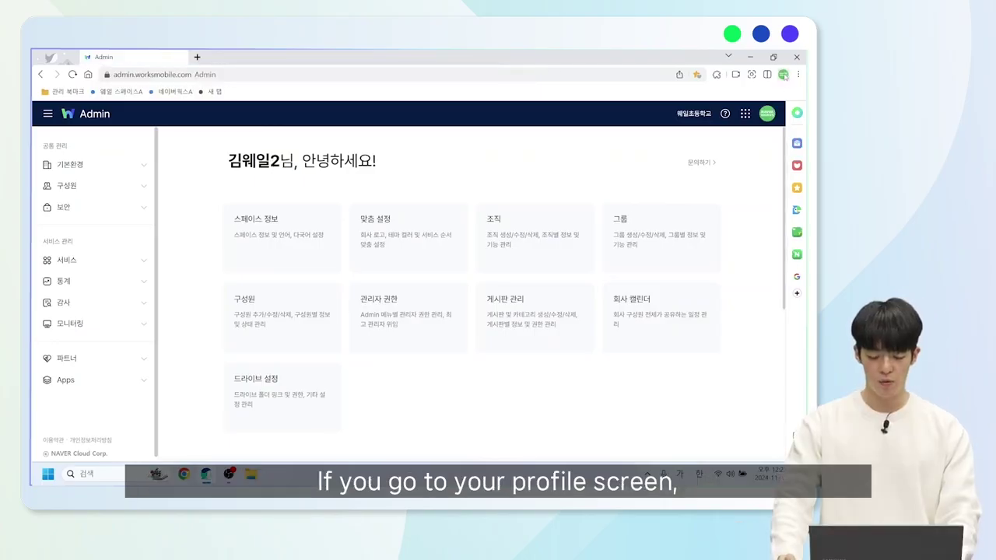
From the account profile, request a transfer to the space 웨일중학교 and submit it.
click(783, 75)
click(649, 129)
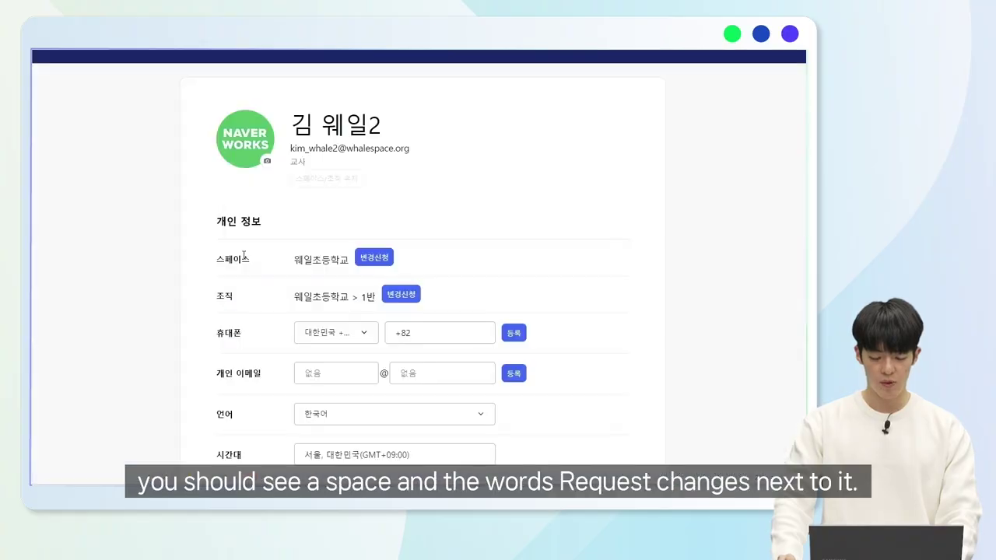
click(371, 265)
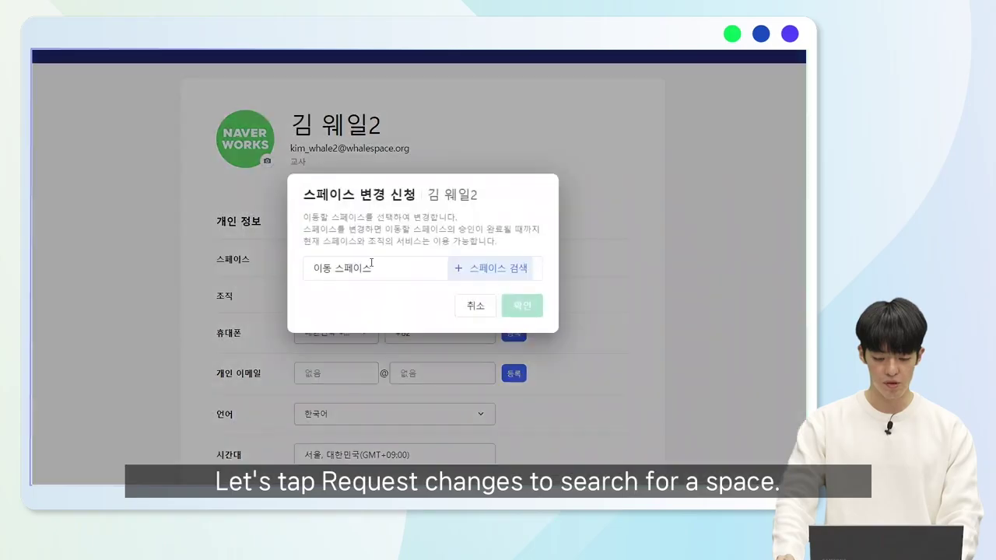
click(453, 271)
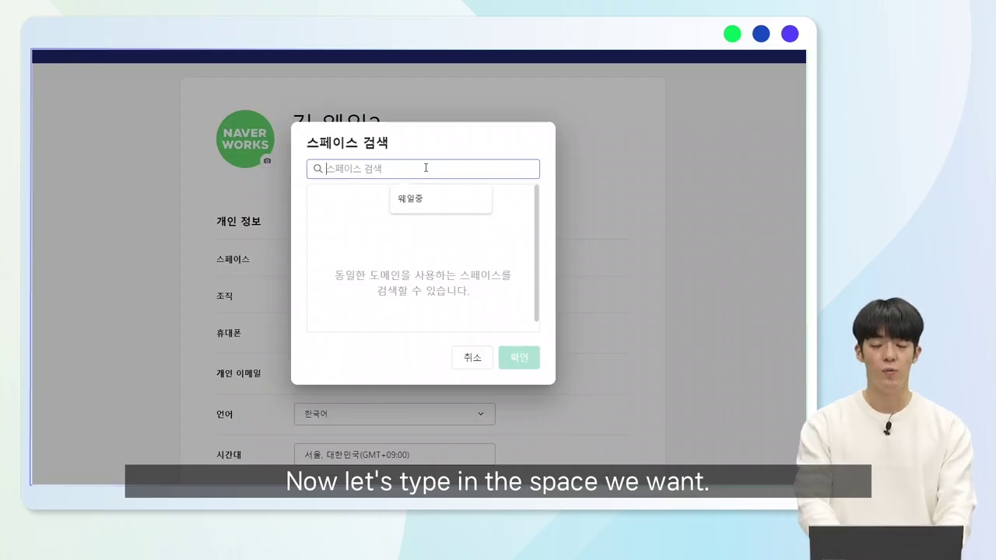
text(ㅇ웨일중학교)
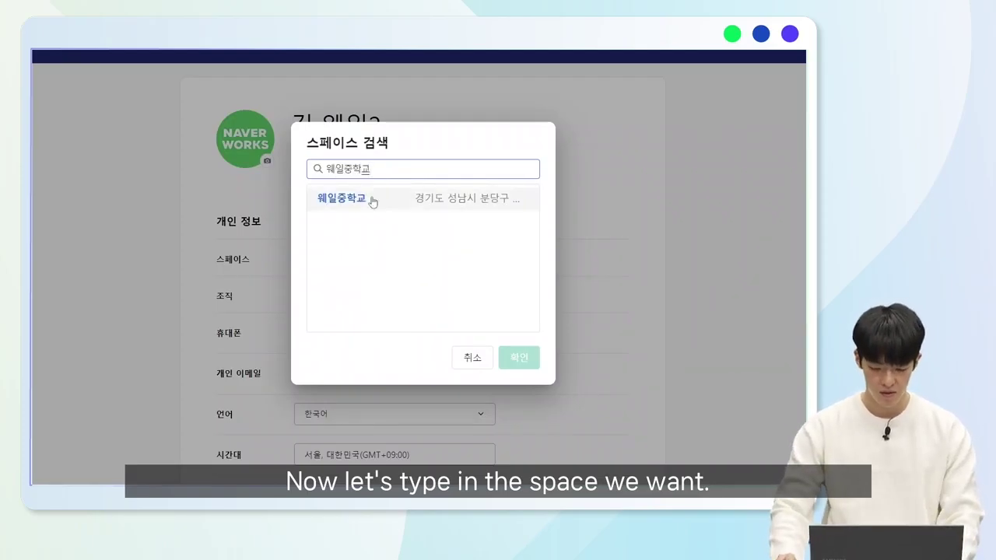
click(371, 202)
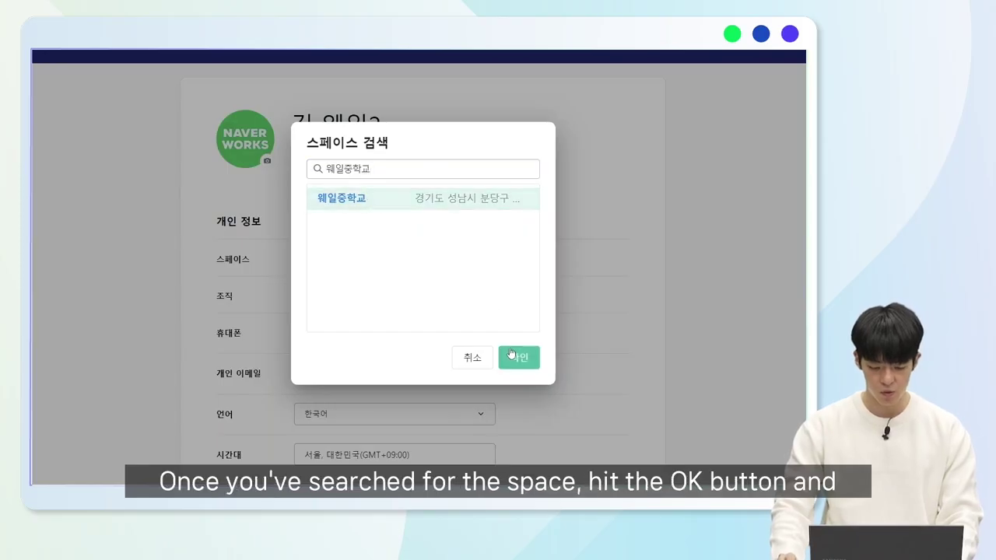
click(507, 356)
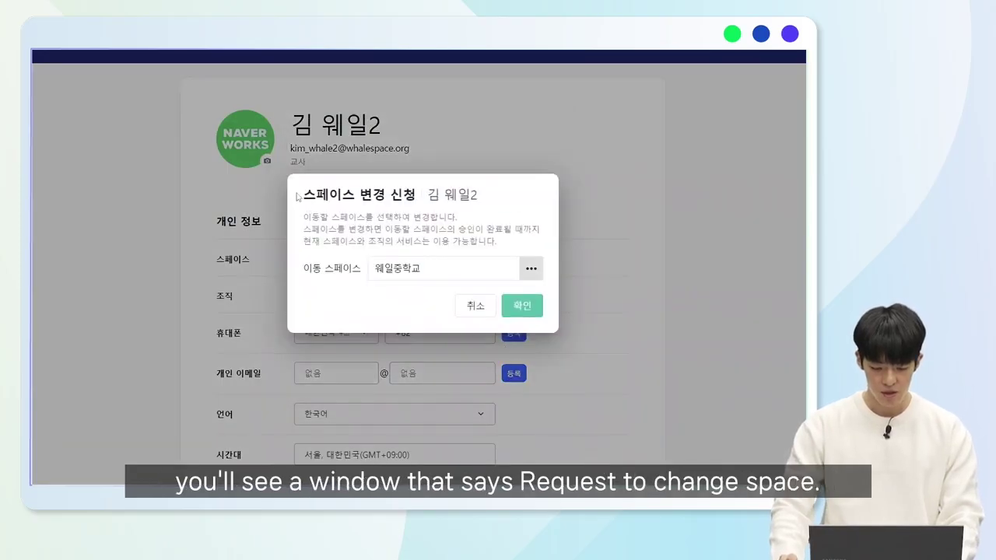
click(522, 307)
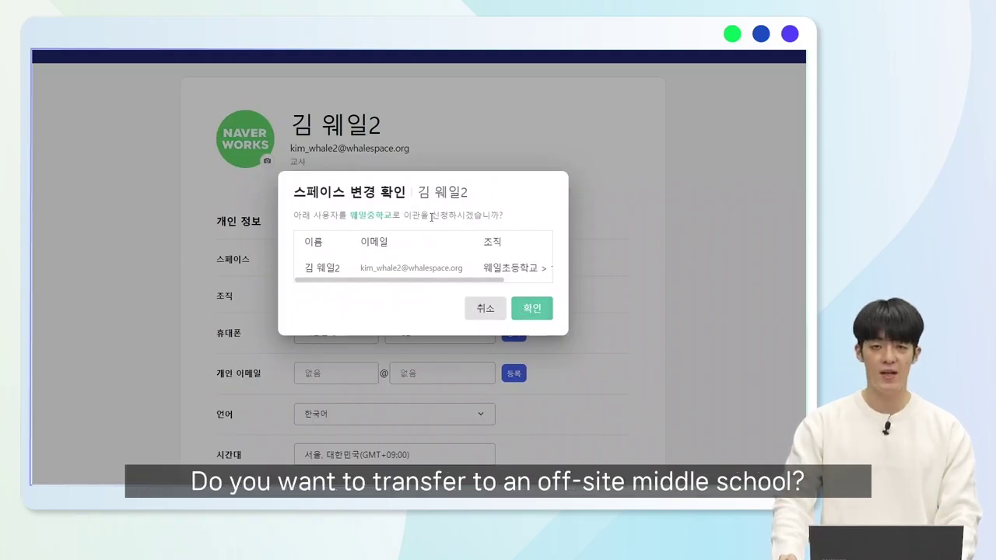
click(532, 310)
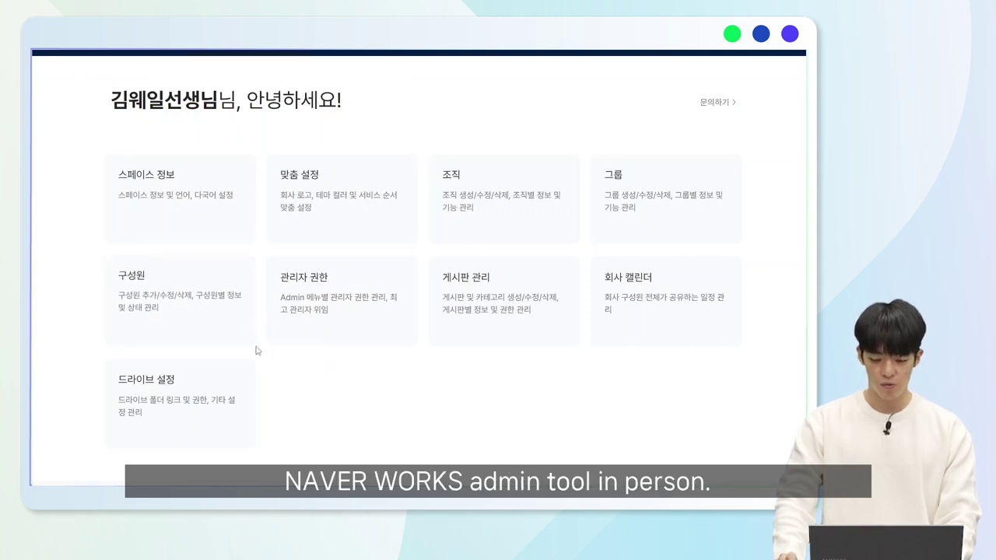
Start a space change for the first listed member, choosing 웨일중학교 as the destination.
click(190, 315)
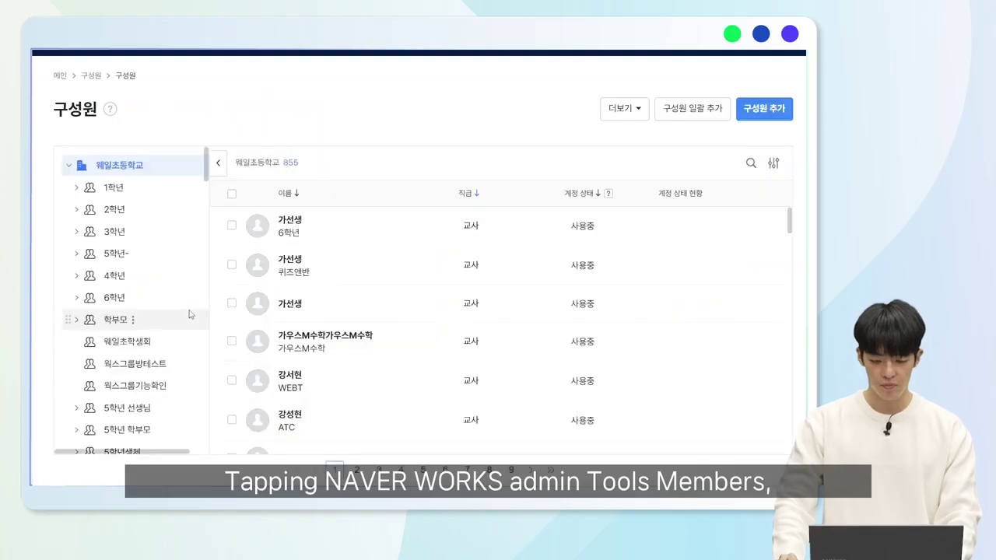
click(299, 226)
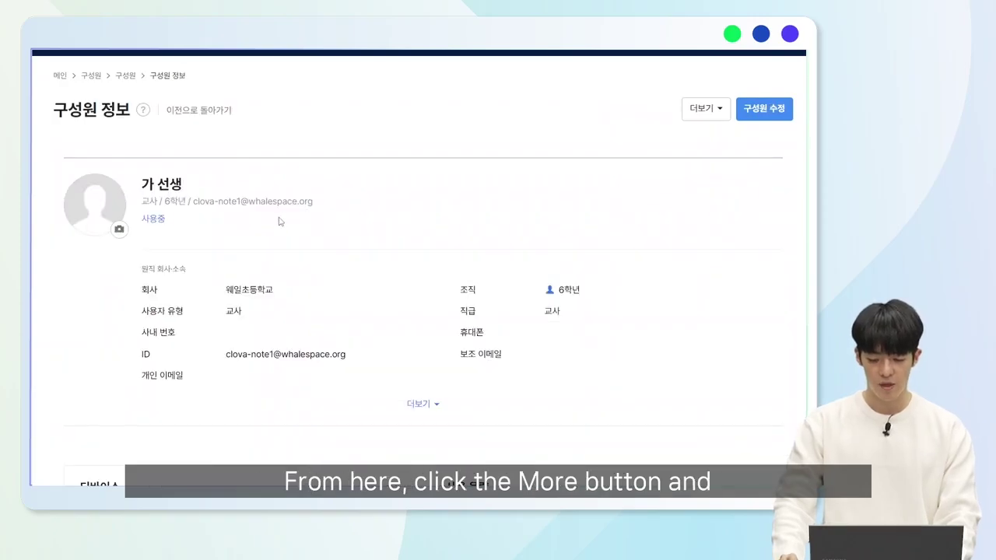
click(703, 109)
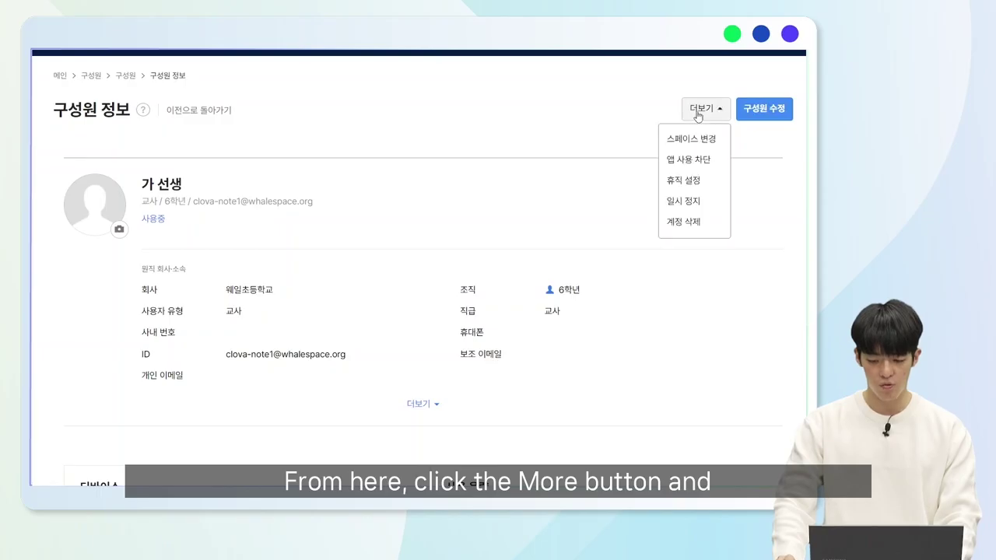
click(703, 139)
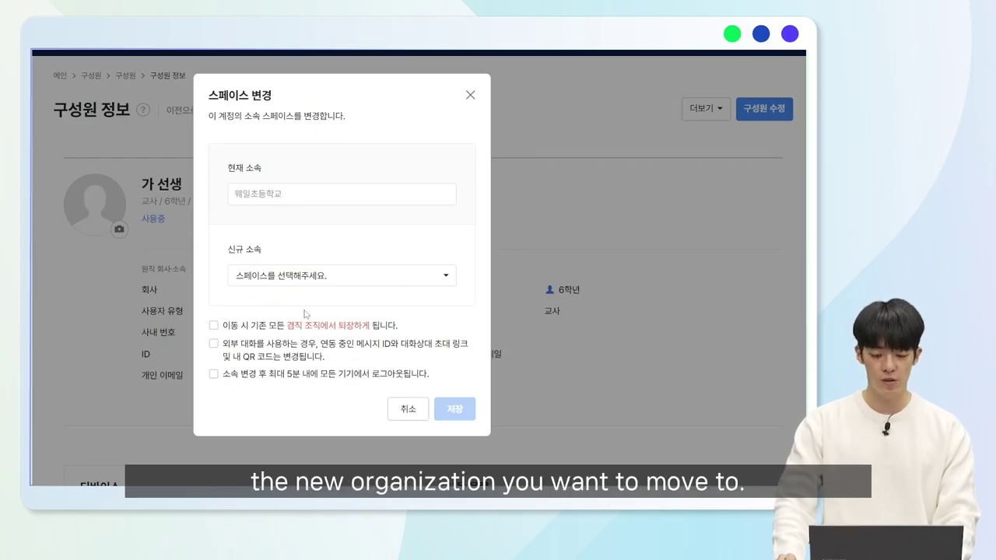
click(321, 274)
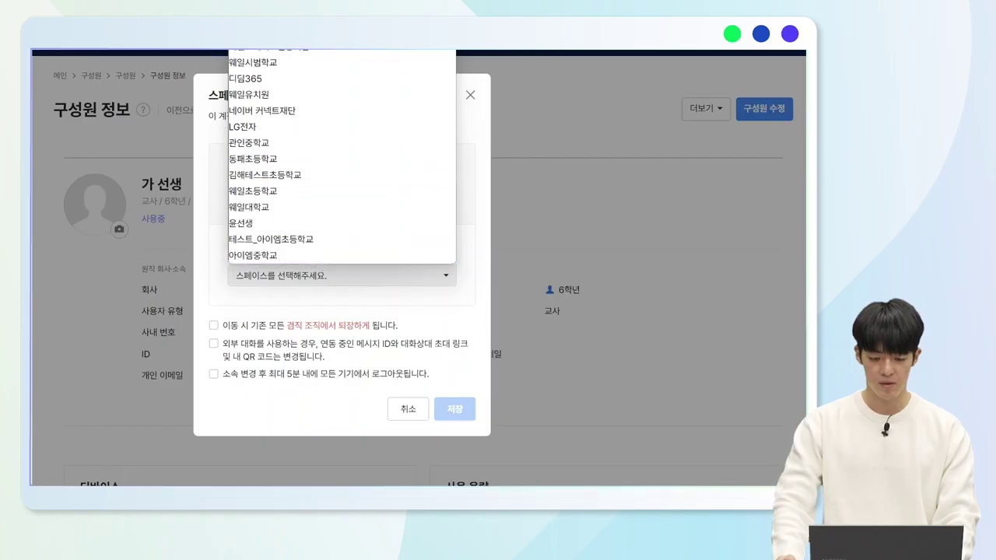
click(345, 31)
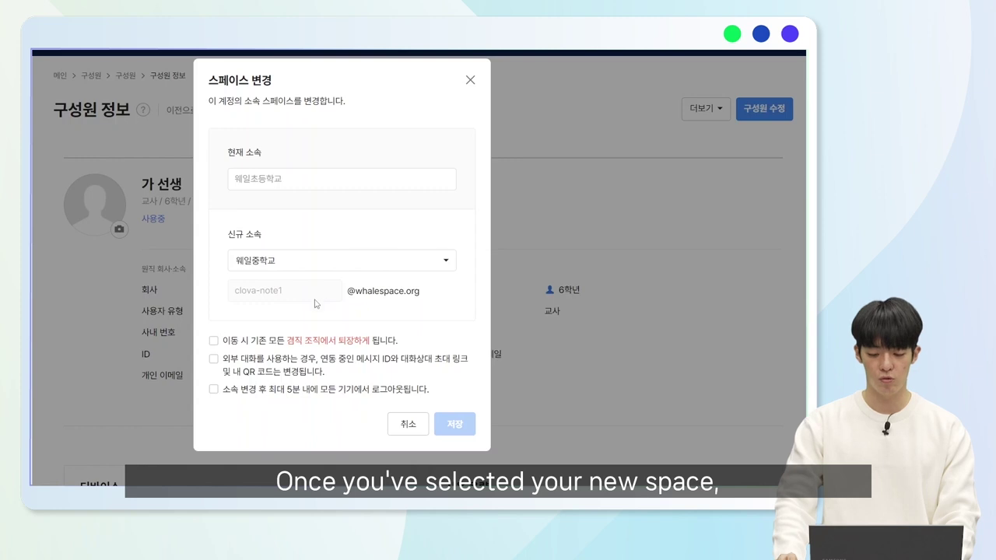
Acknowledge the organization, messenger ID and logout notices, then save the request.
click(213, 340)
click(213, 359)
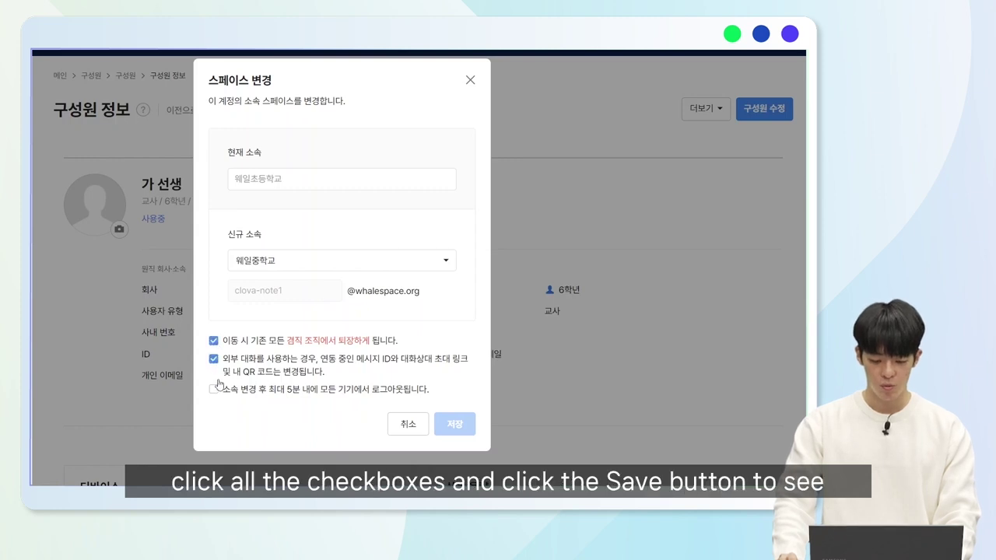
click(214, 388)
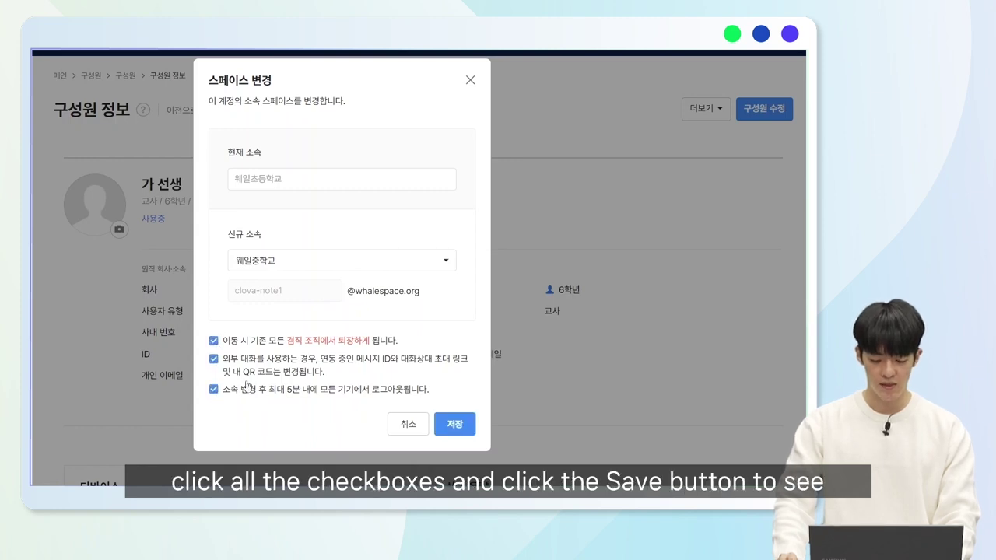
click(458, 426)
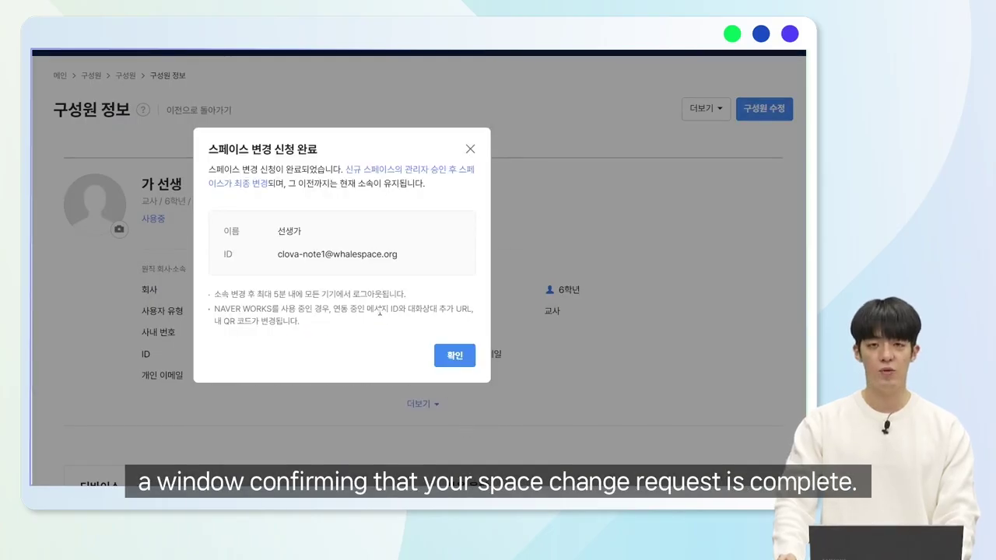
click(455, 357)
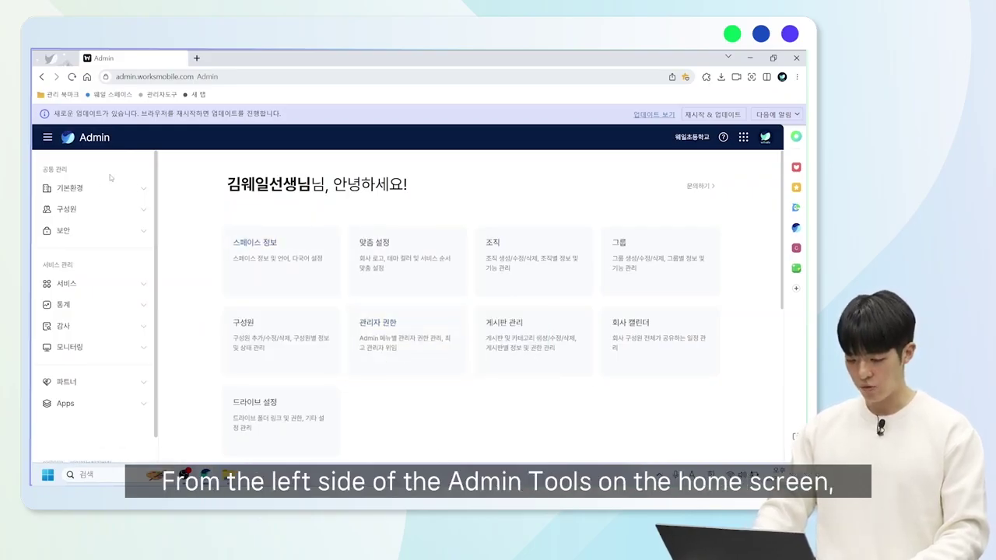
Go to 구성원 > 대기 사용자 and open the 스페이스 변경 승인 list.
click(113, 211)
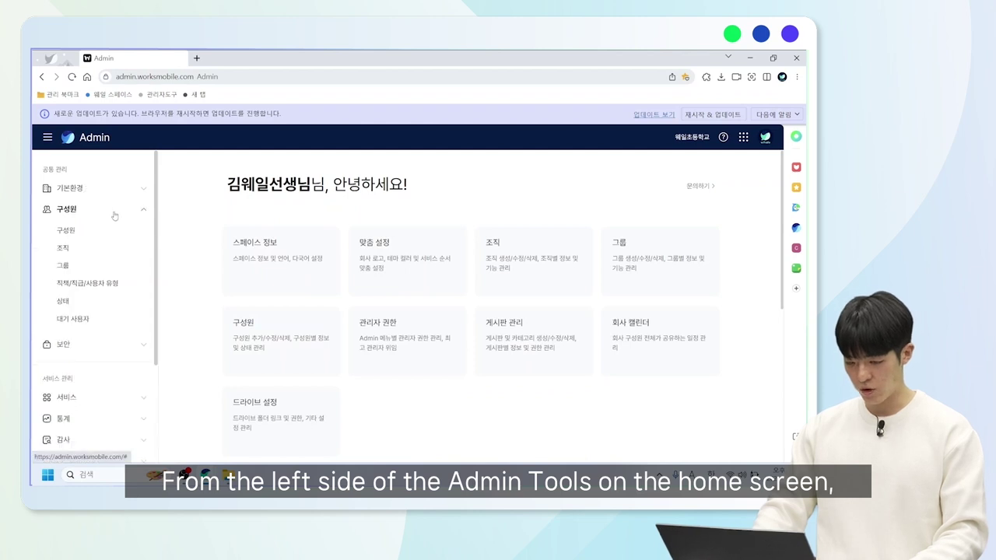
click(74, 320)
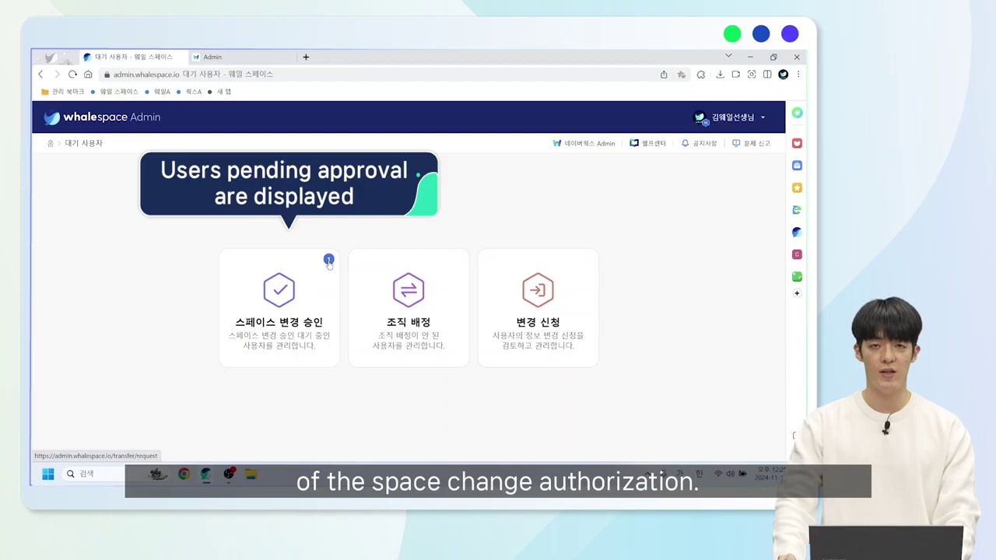
click(310, 305)
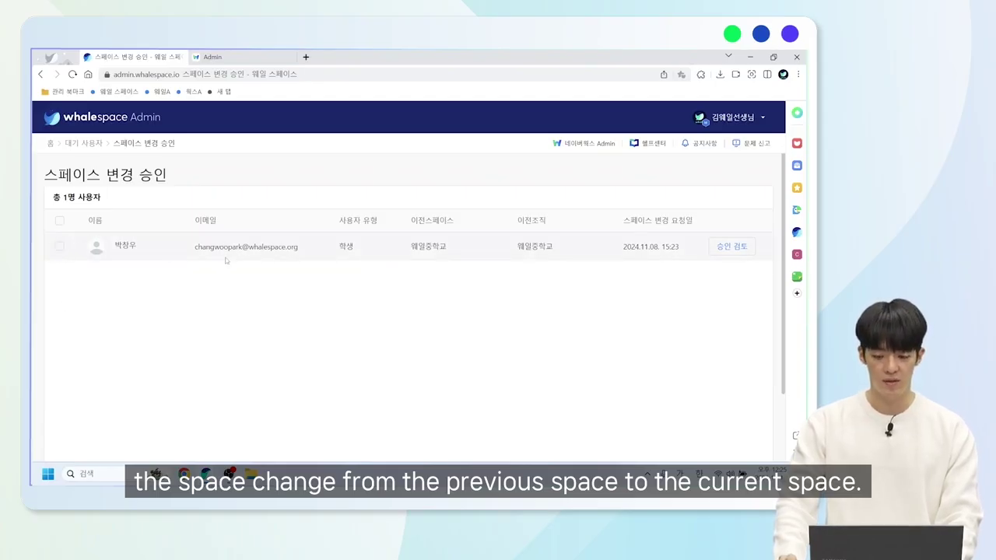
Approve the student's space change, assigning them to 웨일초등학교 4학년 2반.
click(731, 248)
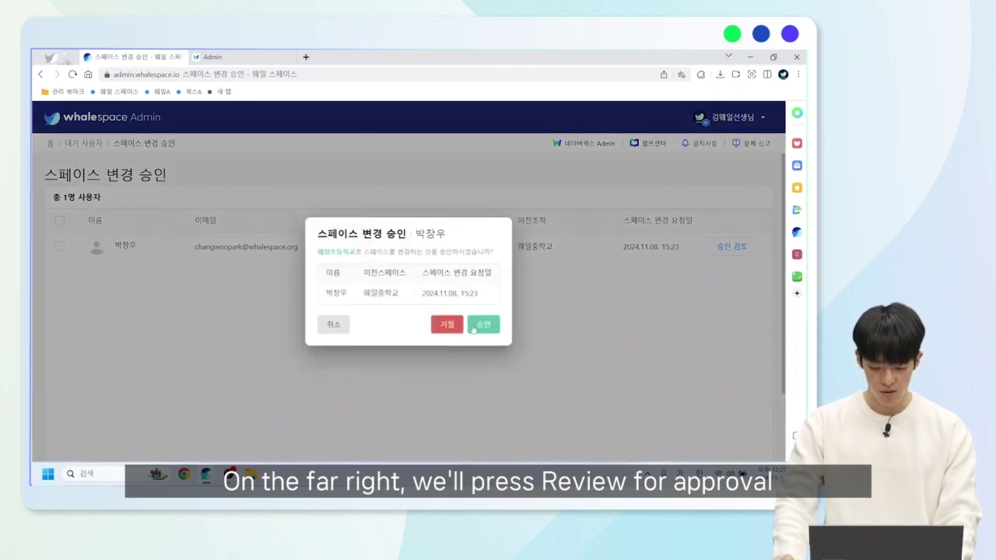
click(472, 328)
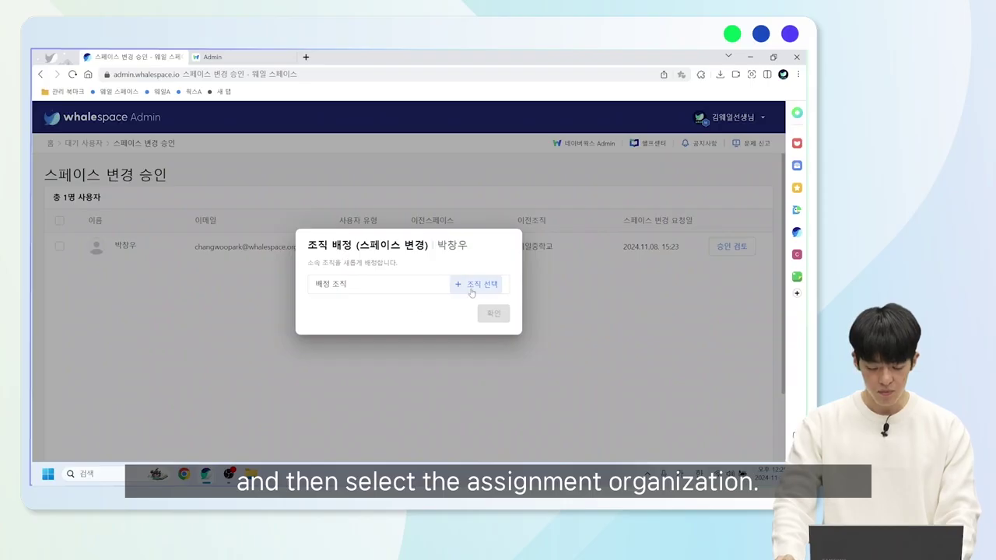
click(473, 285)
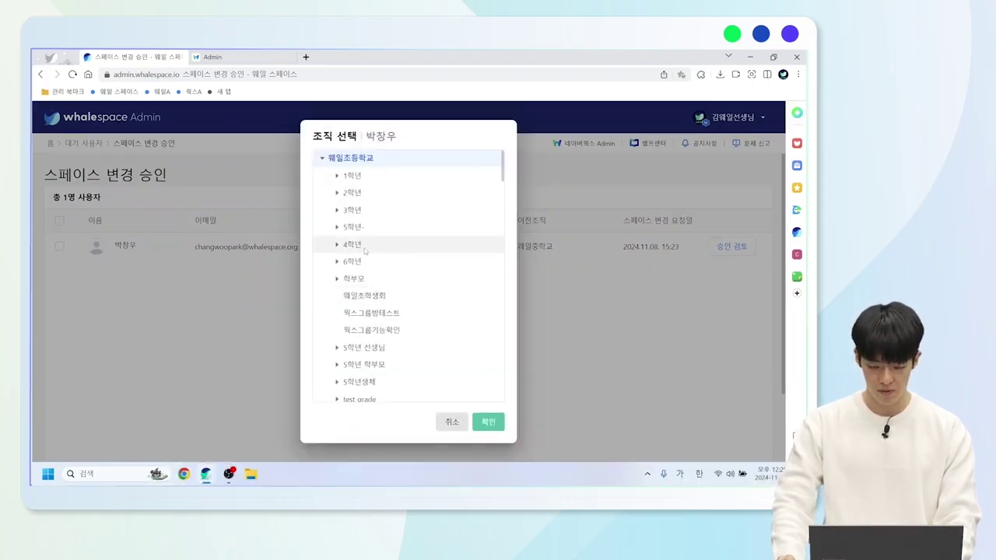
click(355, 245)
click(363, 280)
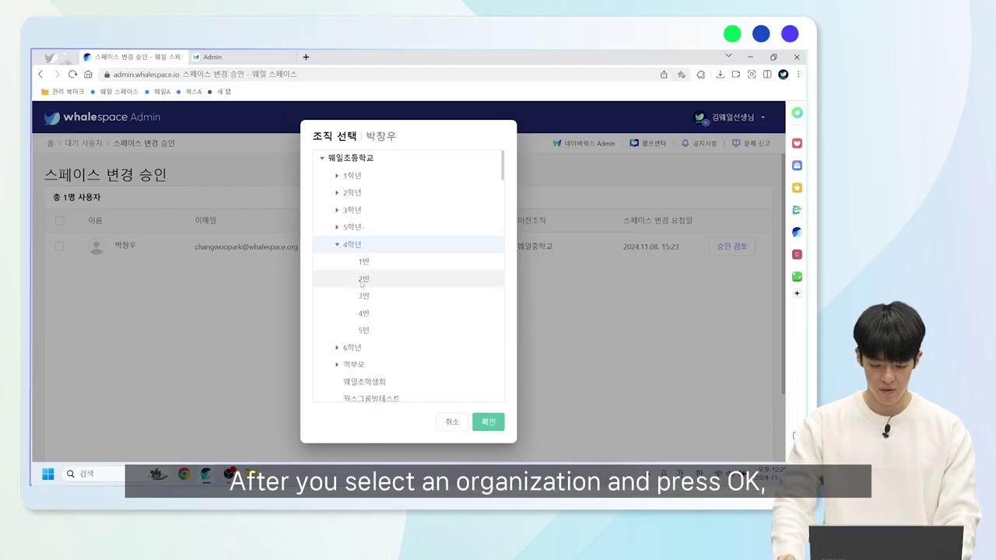
click(489, 422)
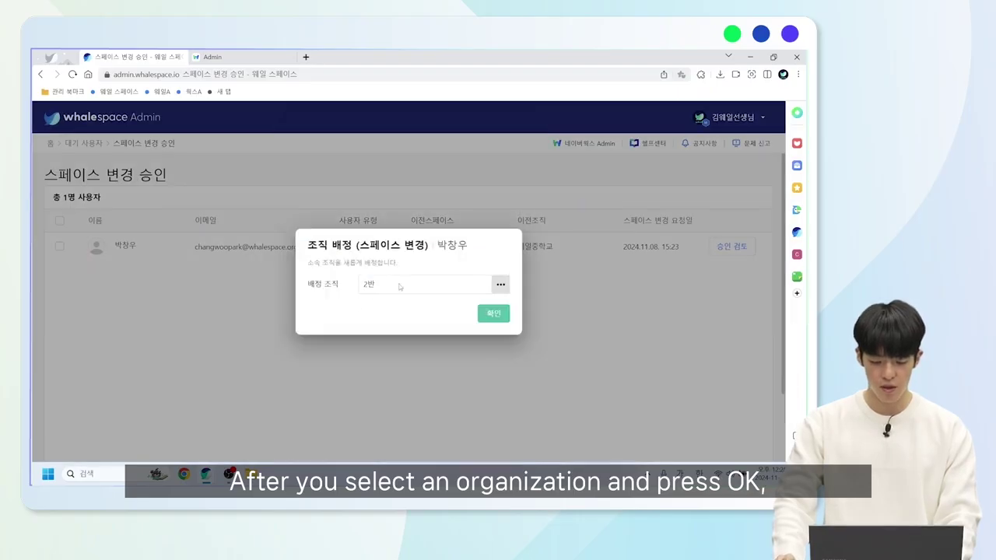
click(499, 311)
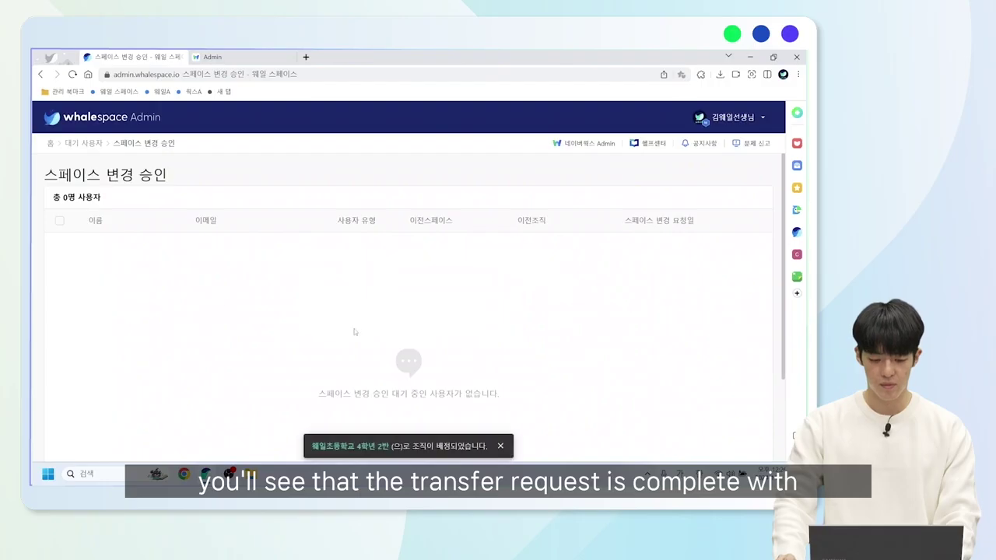
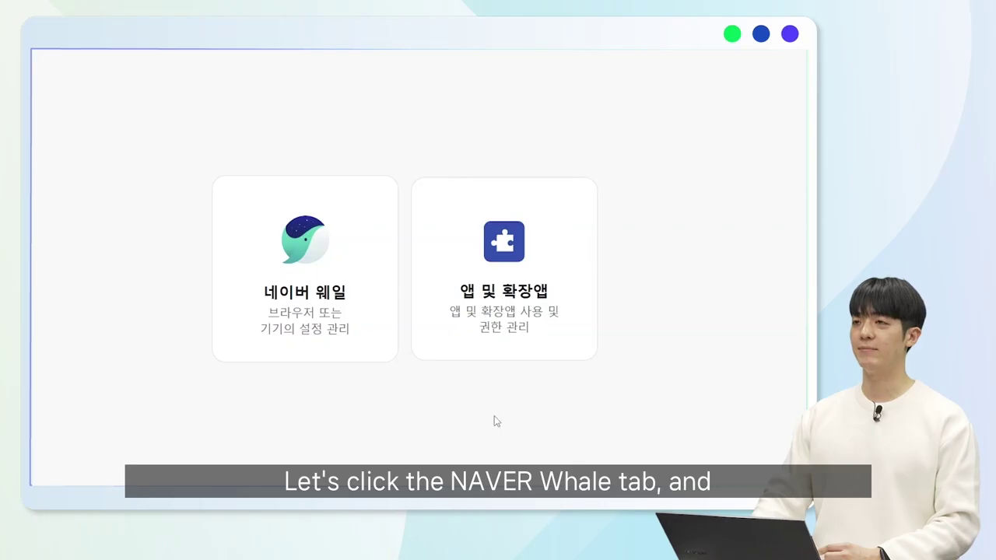
Open the NAVER Whale policy for 웨일초등학교 and review its 12 managed bookmarks and 7 favorites.
click(326, 305)
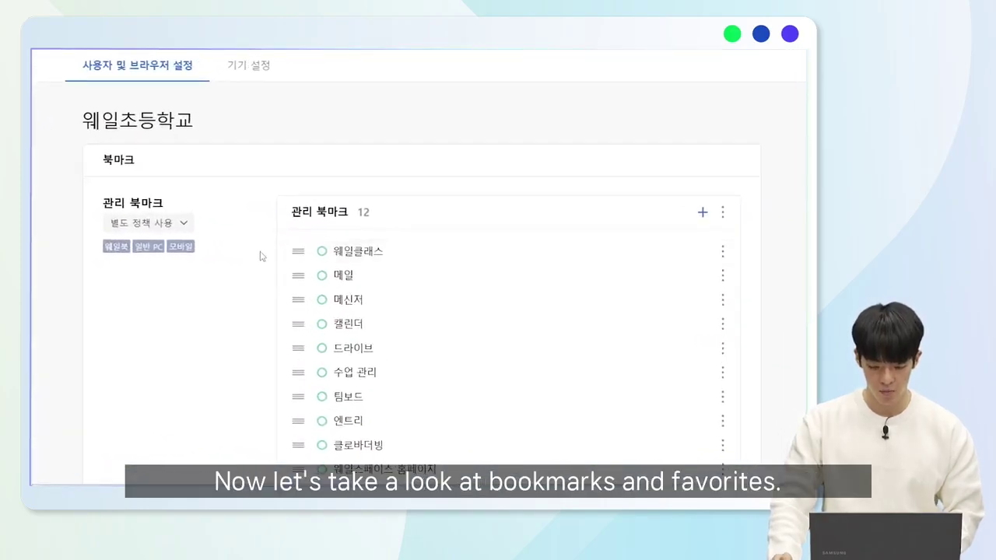
scroll(262, 253, down, 3)
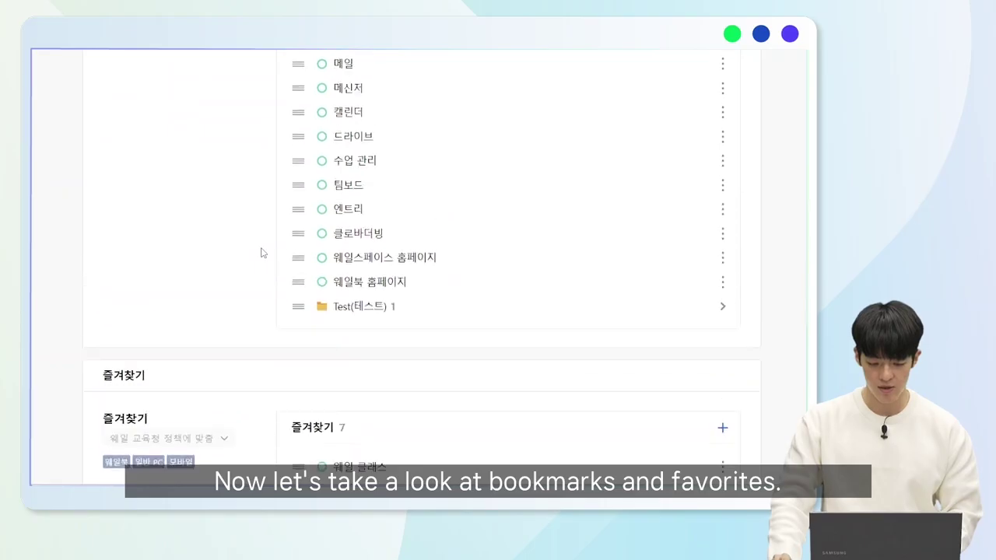
scroll(261, 253, up, 2)
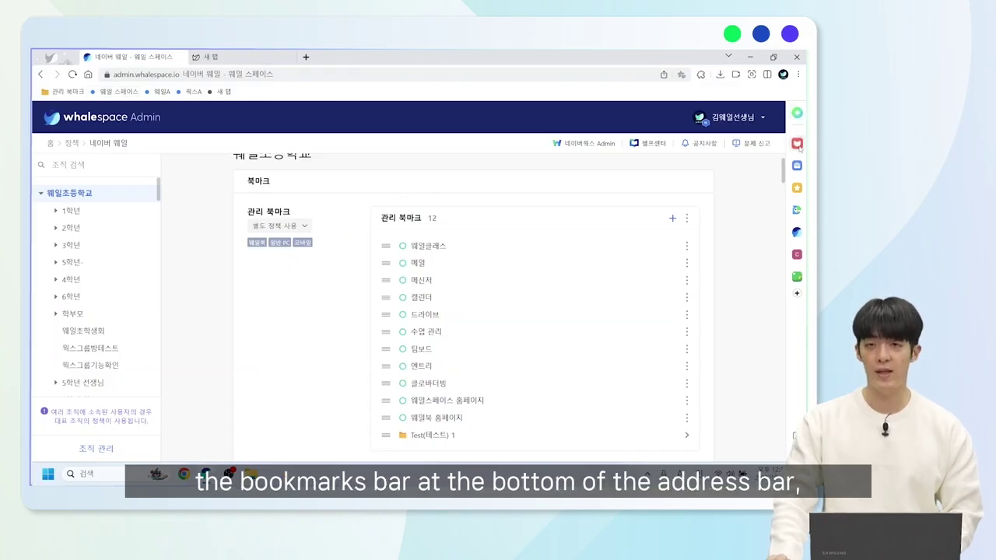
click(799, 192)
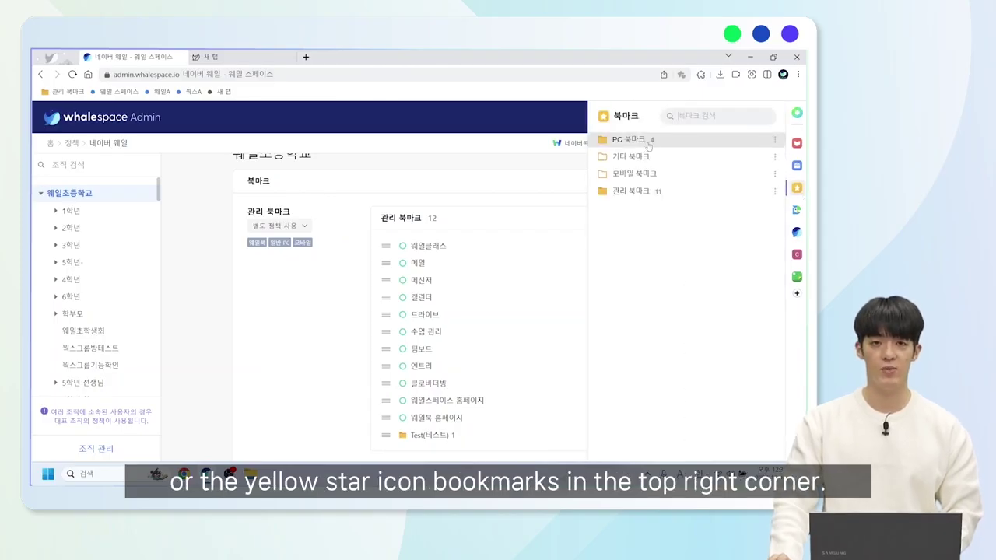
click(448, 177)
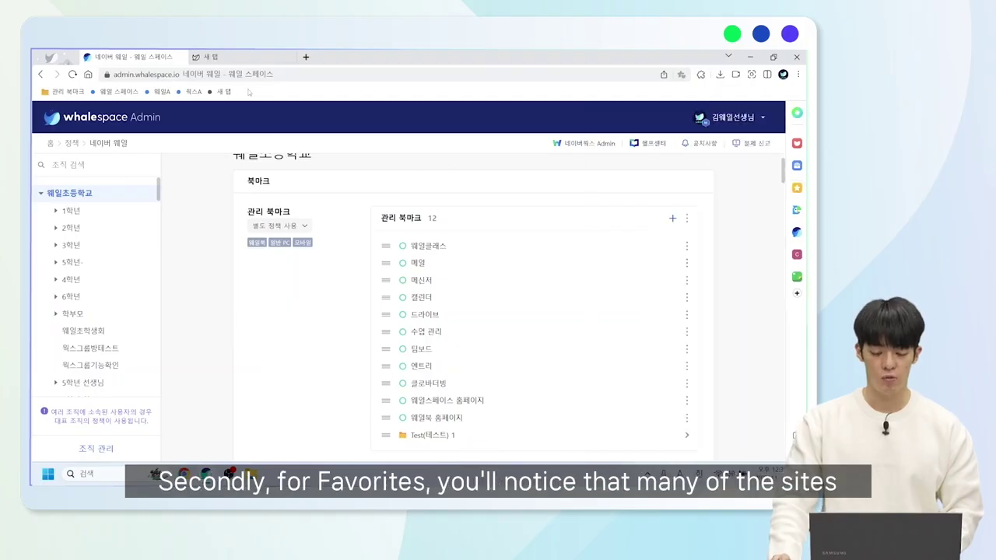
click(236, 53)
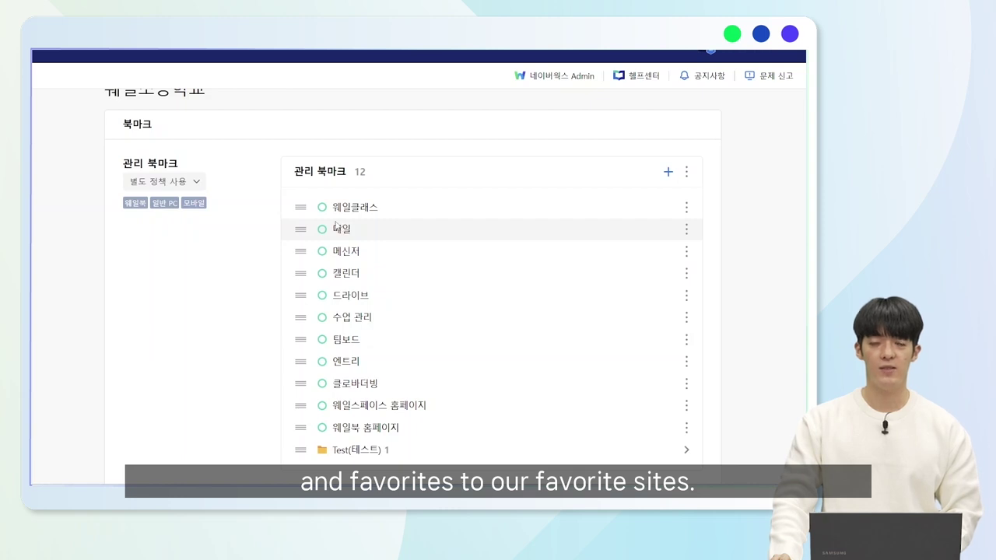
click(666, 173)
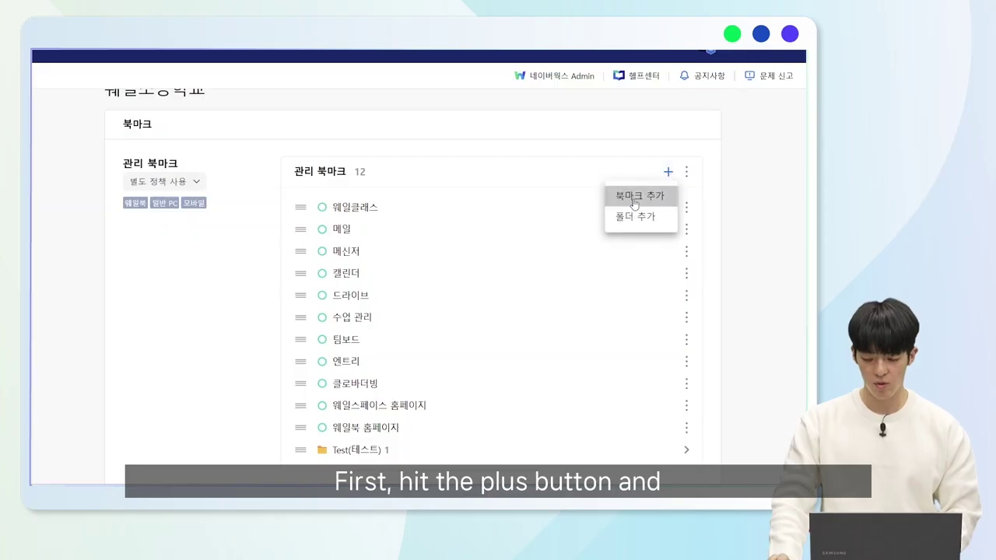
click(634, 200)
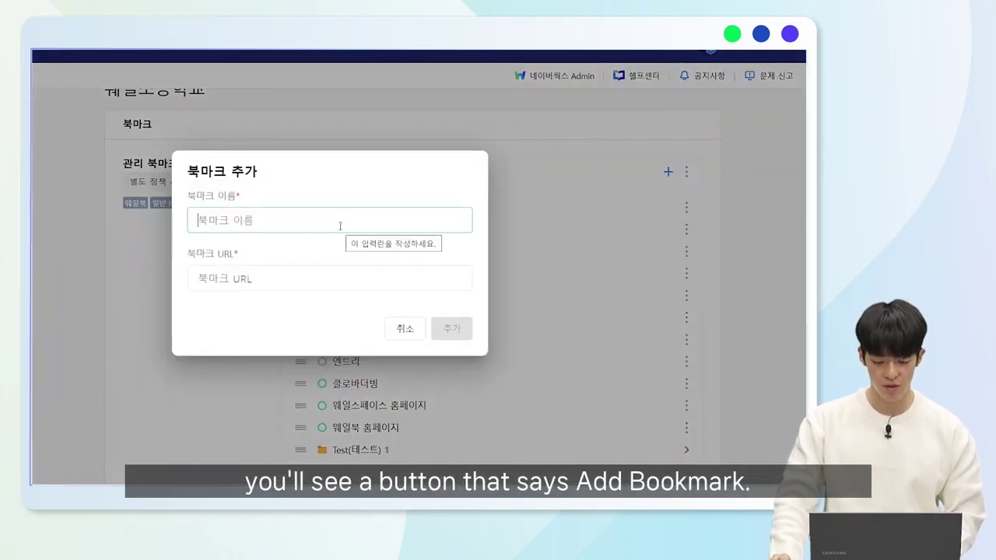
text(s)
key(BackSpace)
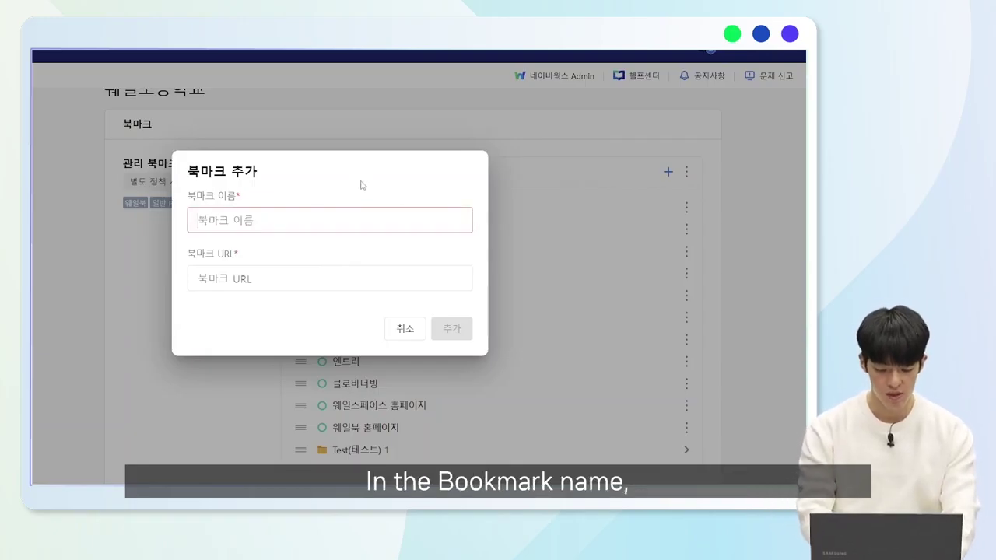
text(네이버)
key(Tab)
text(ㅈ)
text(ww.naver.com)
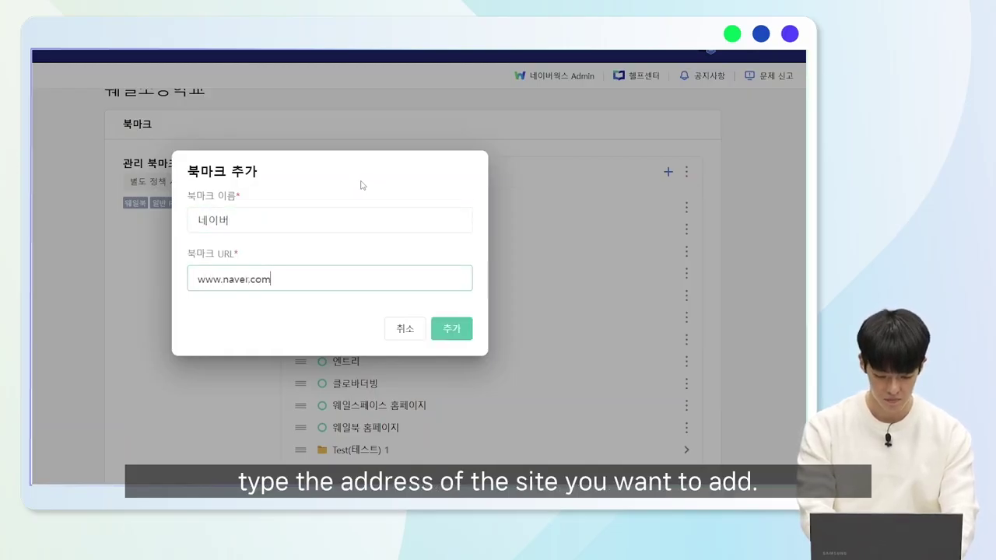
click(459, 336)
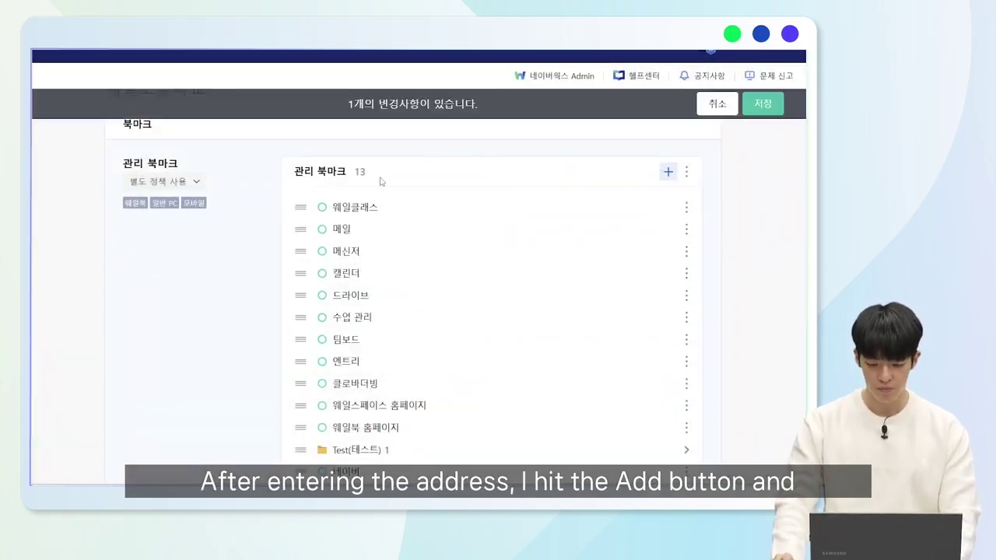
scroll(459, 233, down, 3)
scroll(462, 223, up, 3)
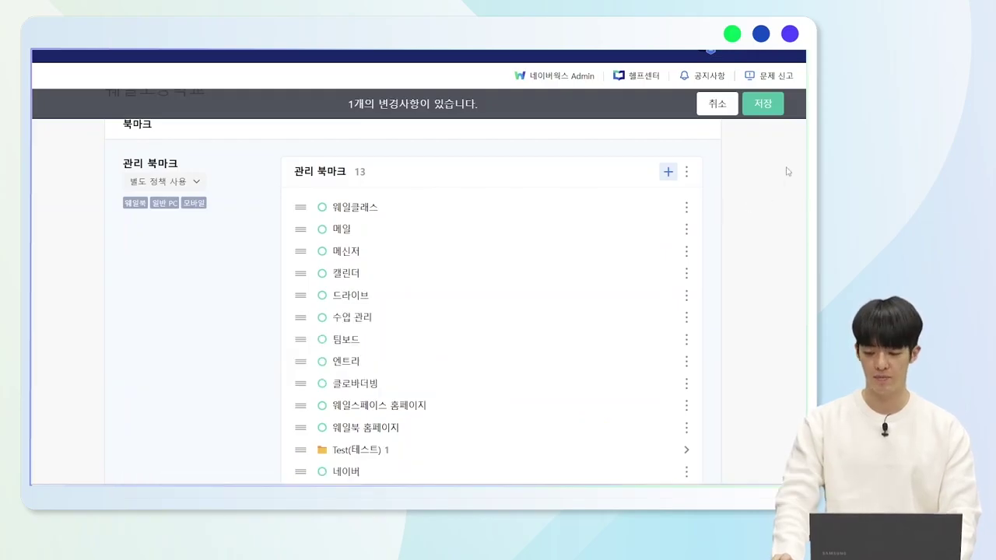
click(762, 104)
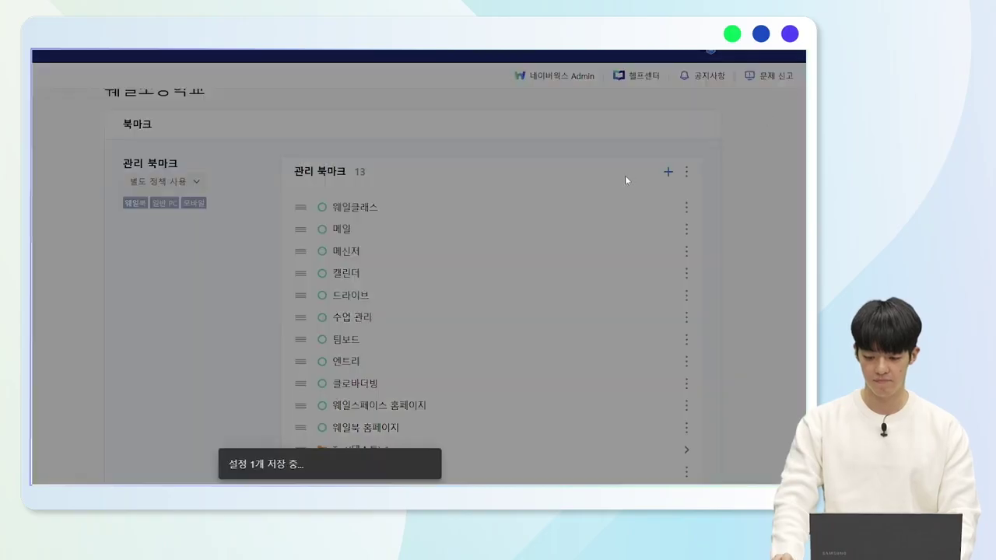
Delete the 네이버 bookmark and save, returning to 12 managed bookmarks.
scroll(444, 359, down, 1)
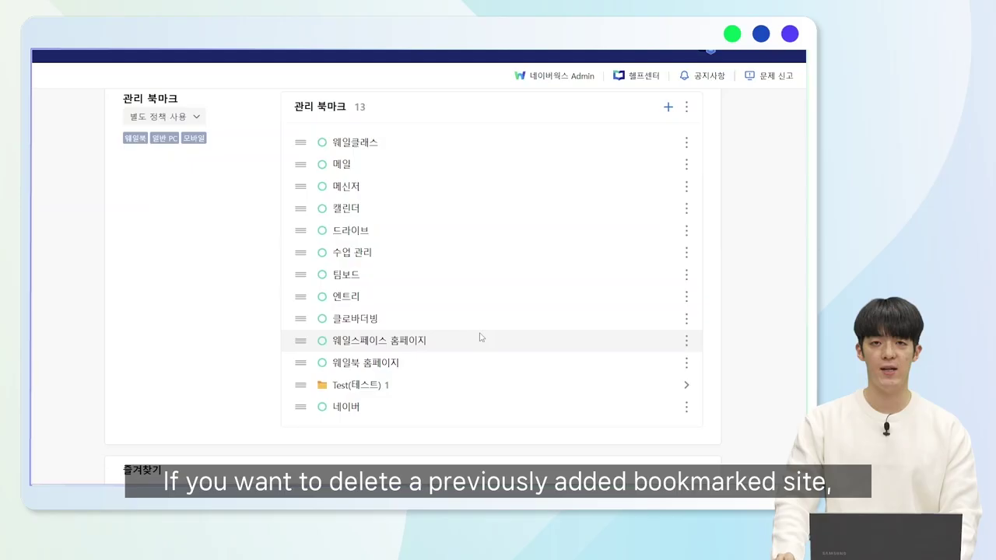
click(686, 408)
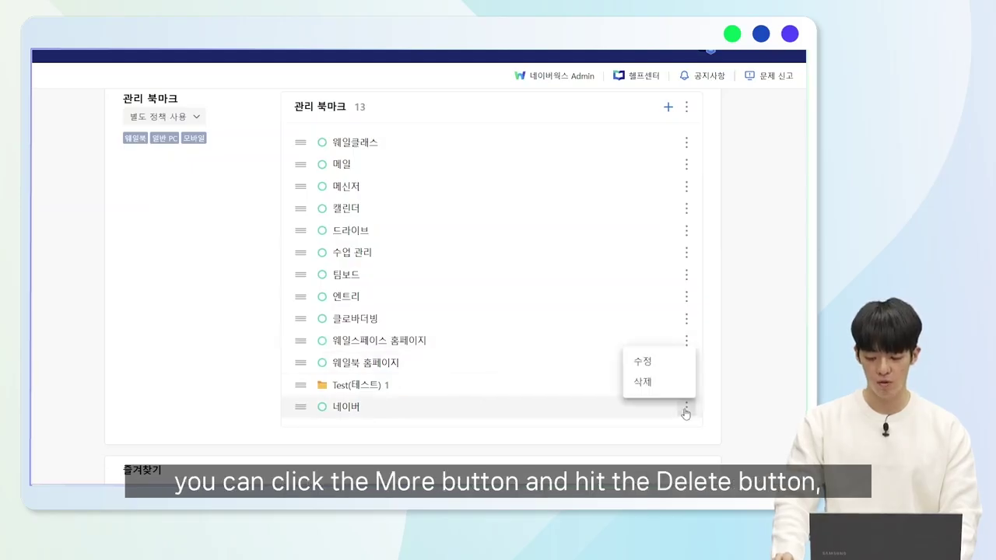
click(656, 381)
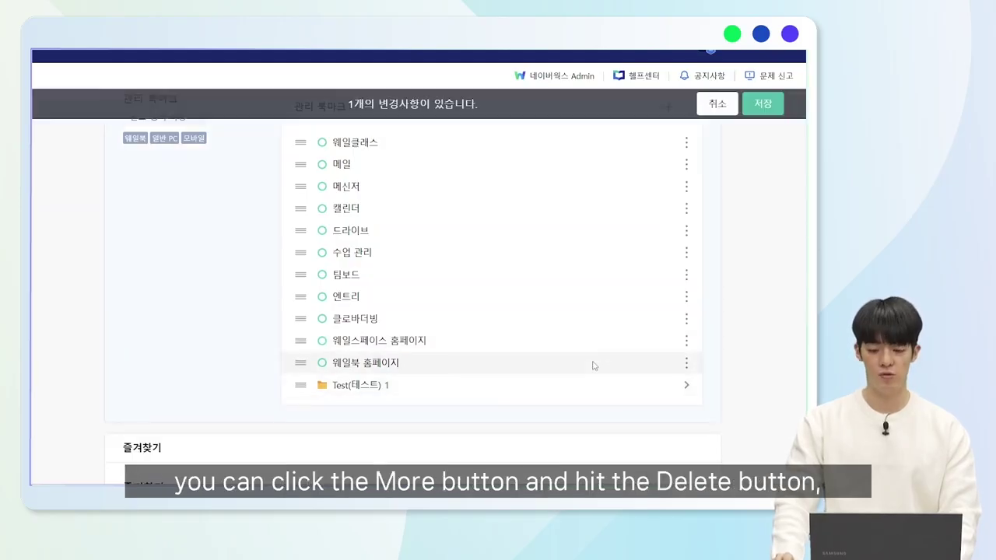
click(751, 105)
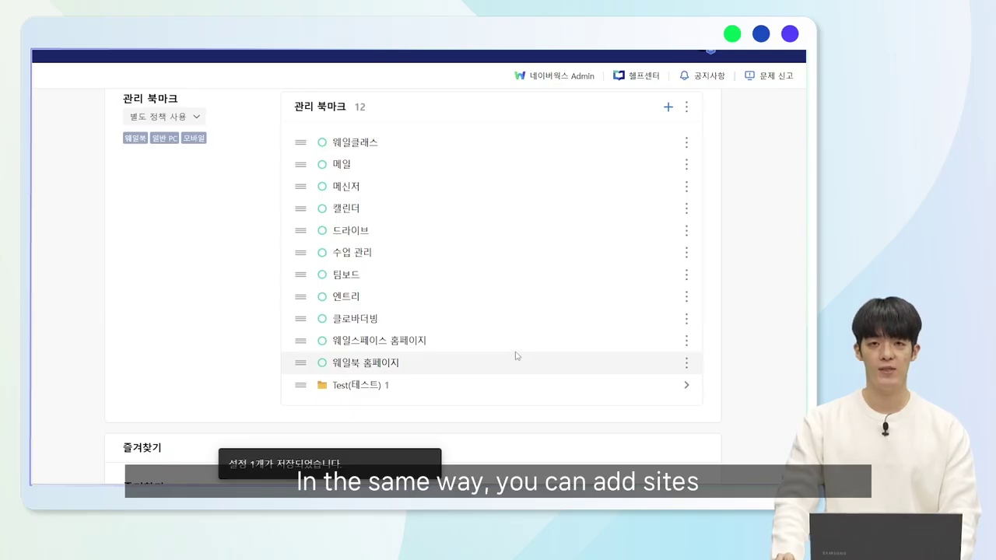
scroll(550, 305, down, 4)
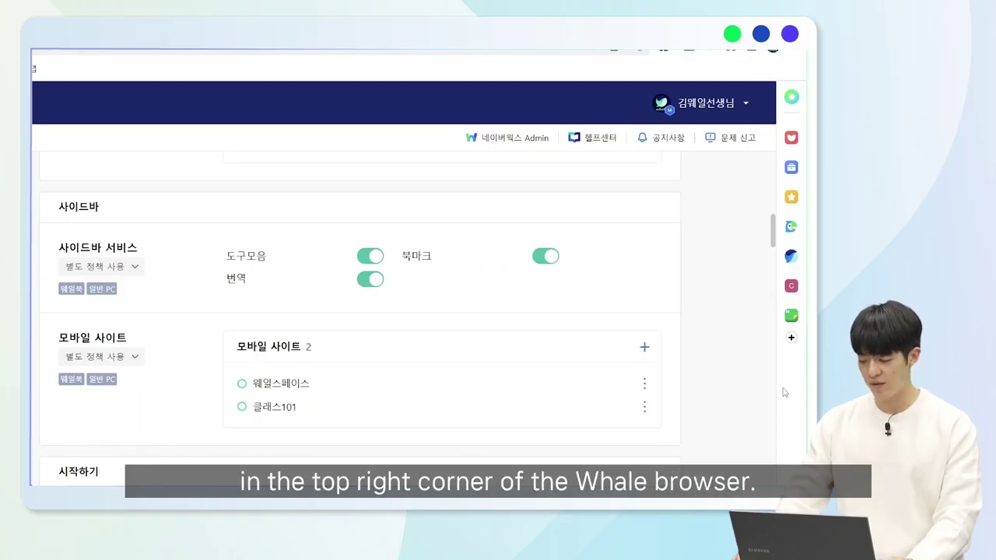
click(791, 98)
click(791, 98)
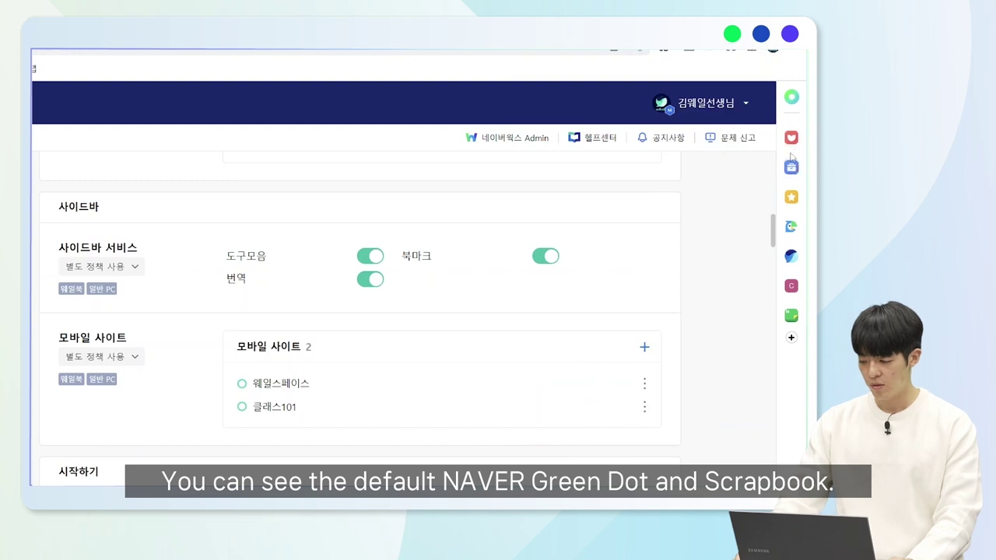
click(791, 138)
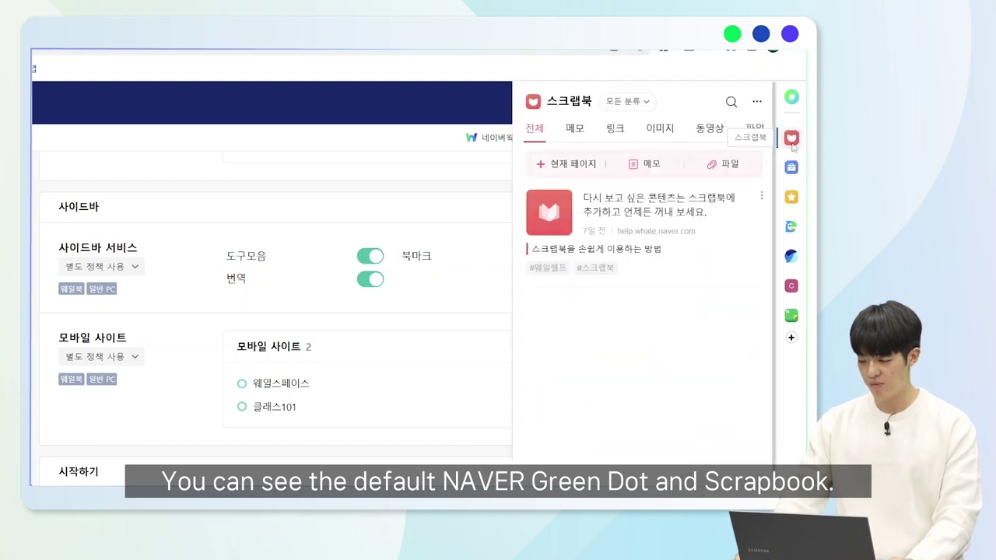
click(467, 319)
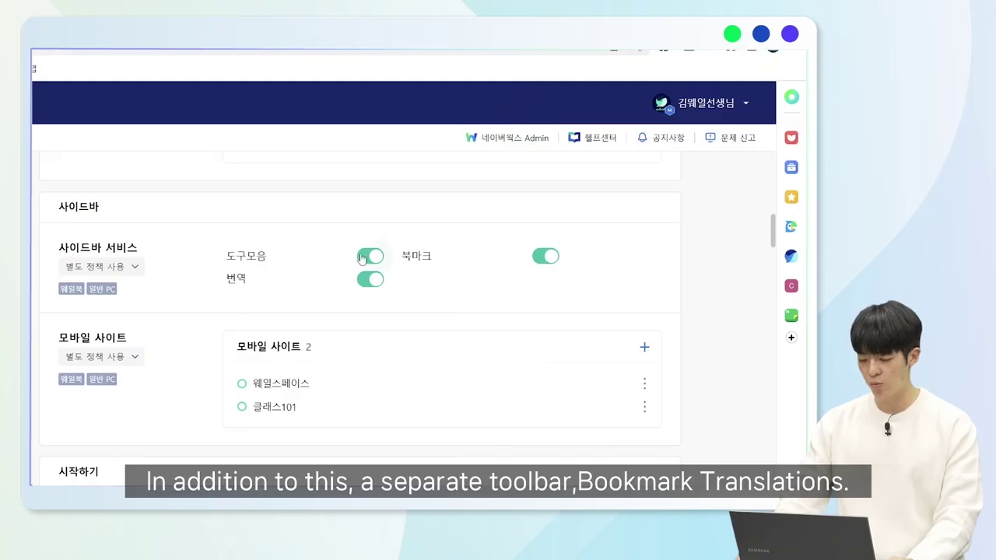
click(791, 167)
scroll(739, 179, down, 10)
scroll(705, 232, down, 6)
click(485, 288)
click(793, 196)
click(794, 200)
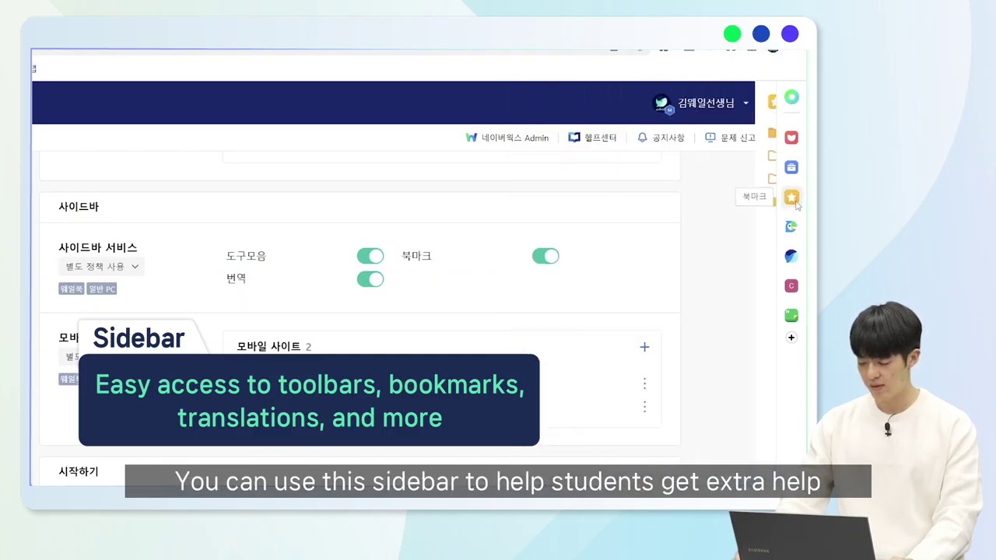
click(790, 226)
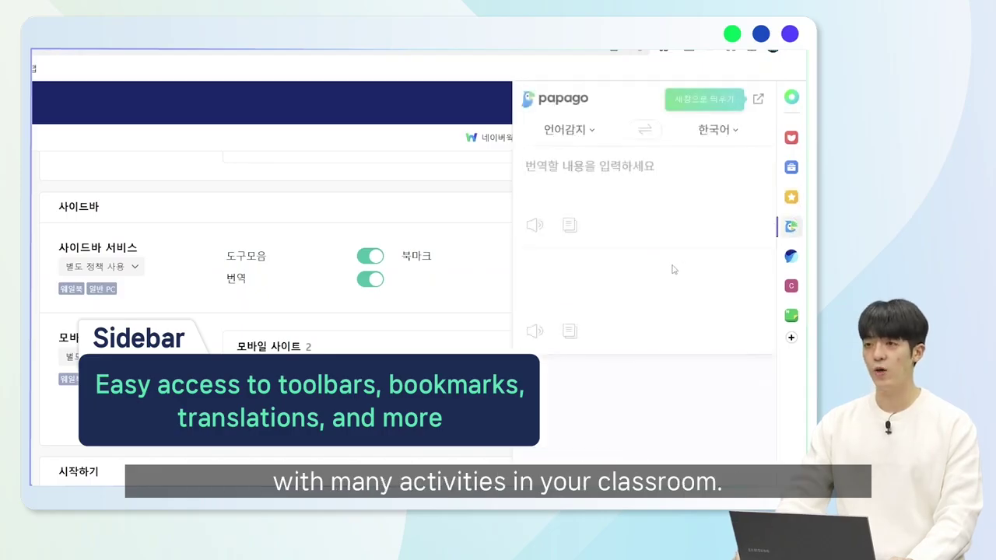
click(788, 230)
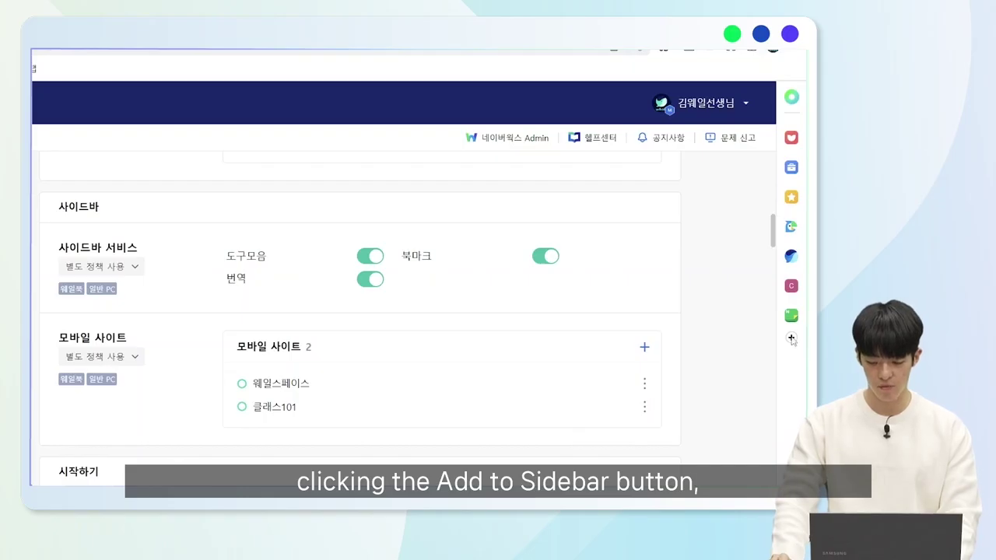
Look through the sidebar app Store, close it, and scroll down to the 사이트 차단 policy.
click(792, 340)
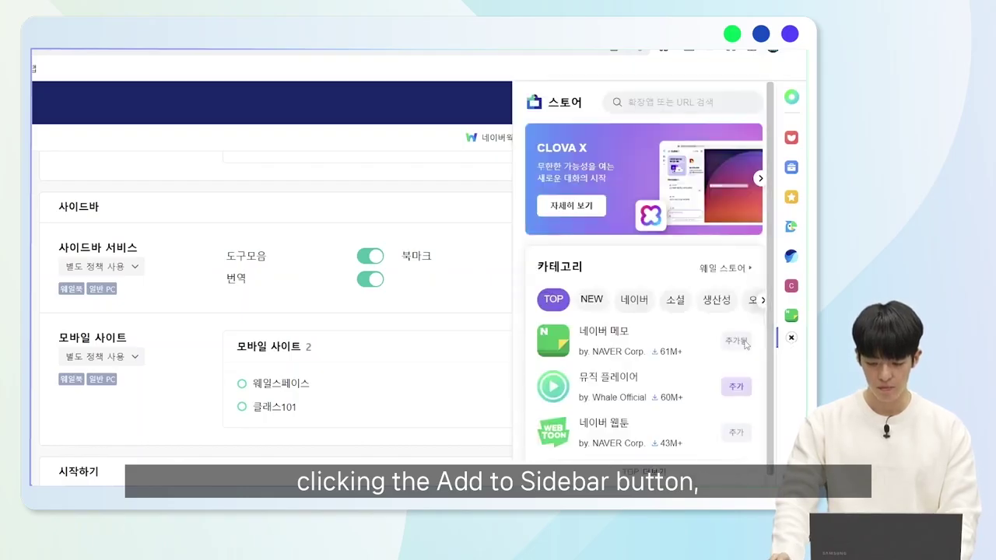
click(645, 102)
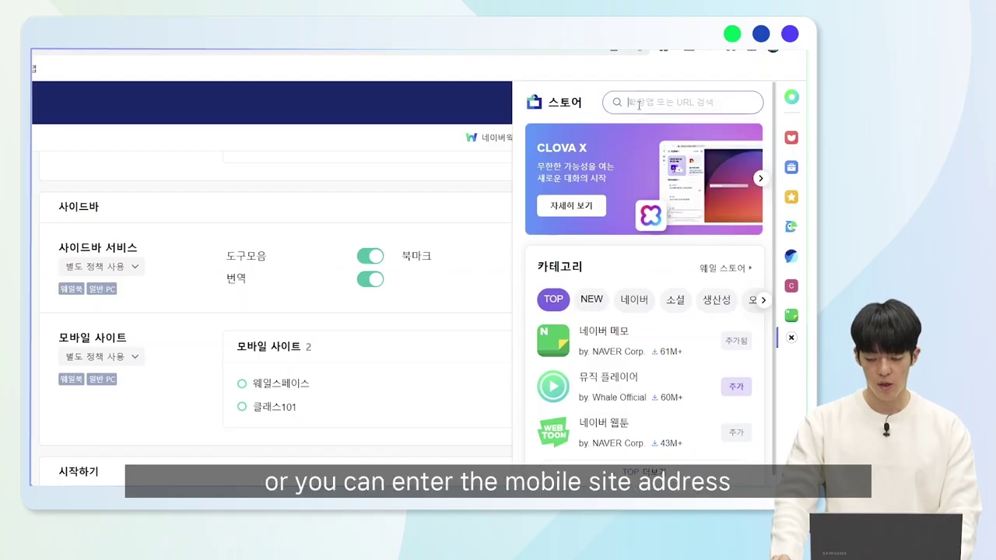
scroll(654, 296, down, 3)
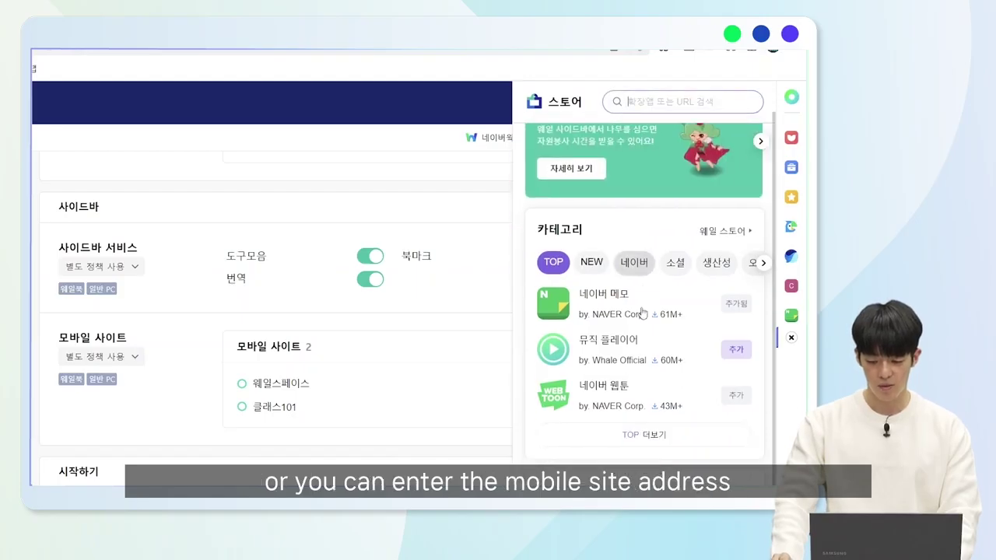
click(632, 453)
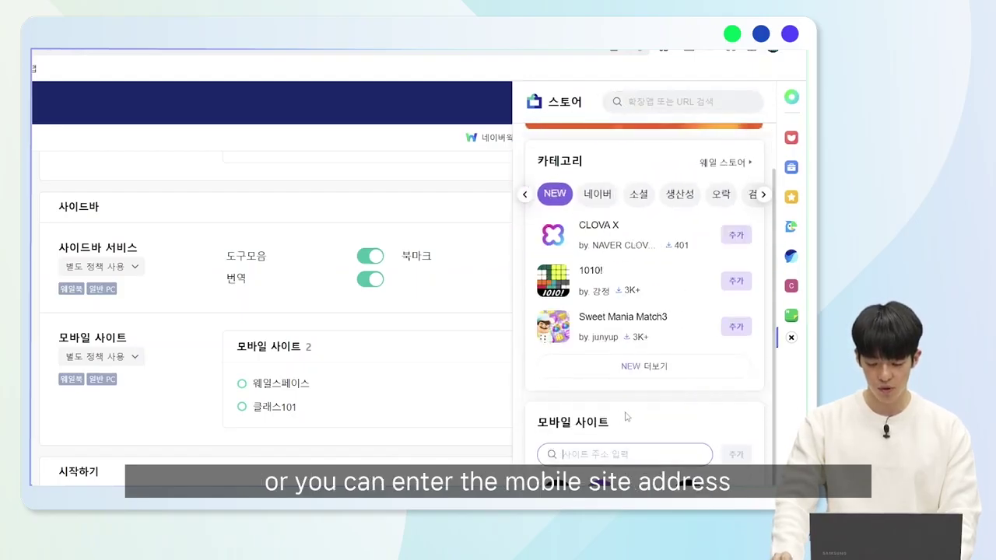
click(790, 341)
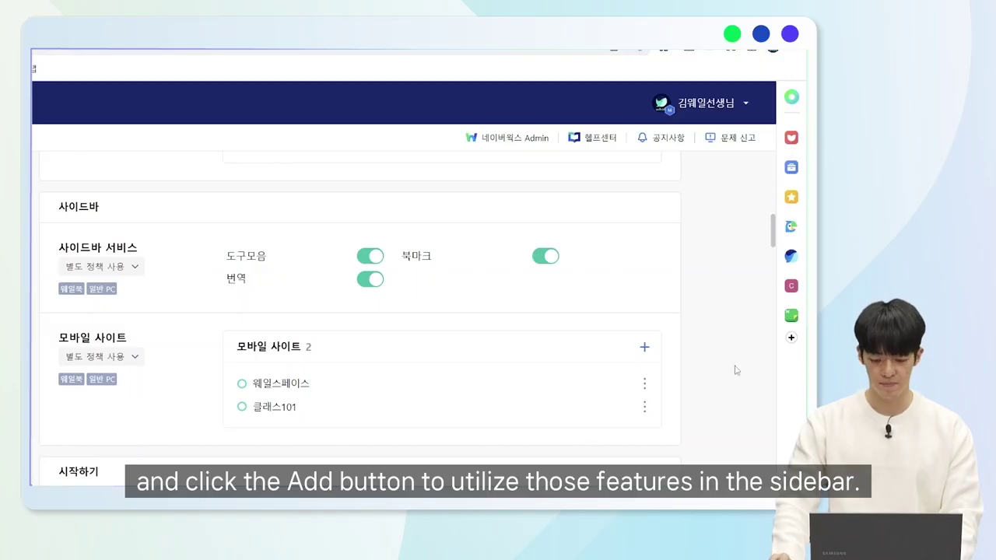
scroll(482, 366, down, 10)
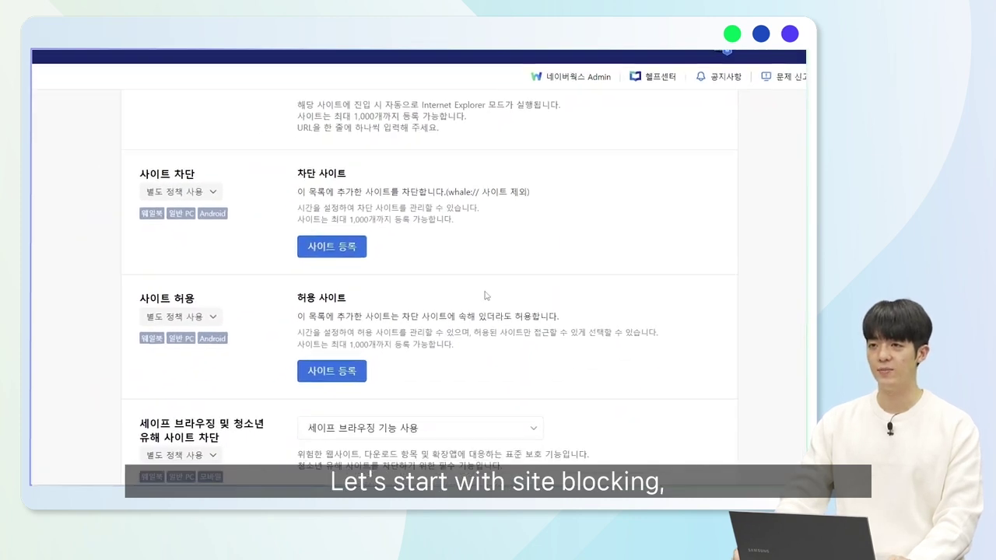
scroll(309, 272, up, 2)
scroll(309, 273, down, 2)
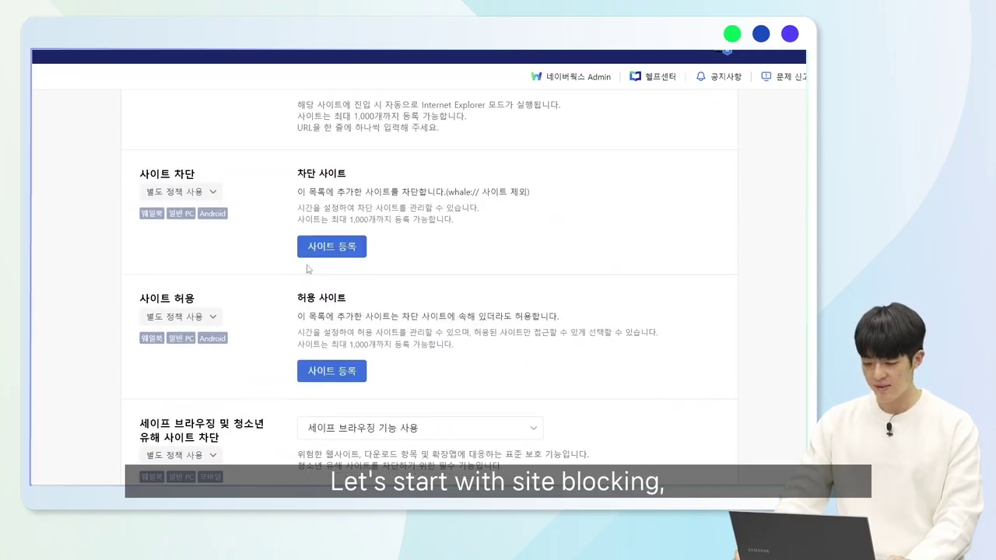
click(332, 247)
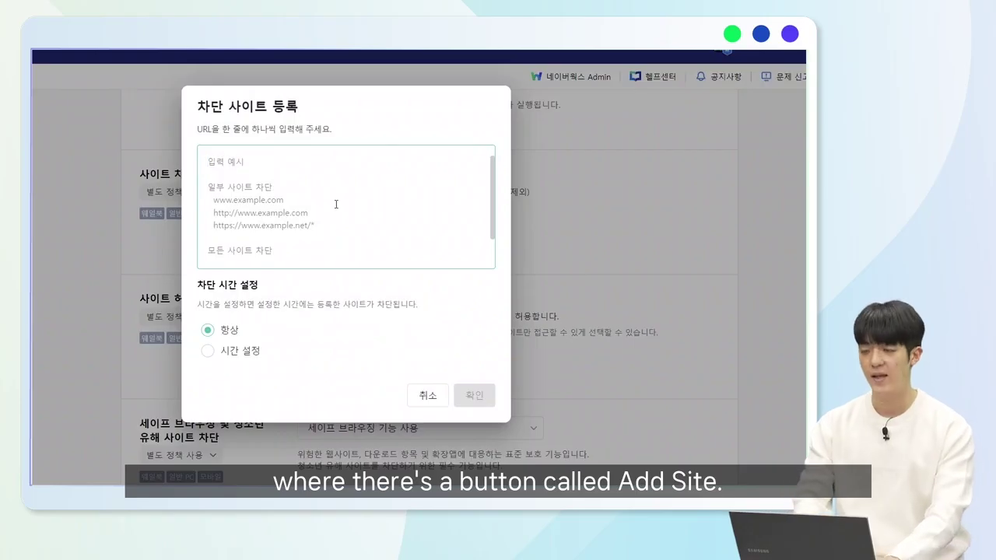
text(w)
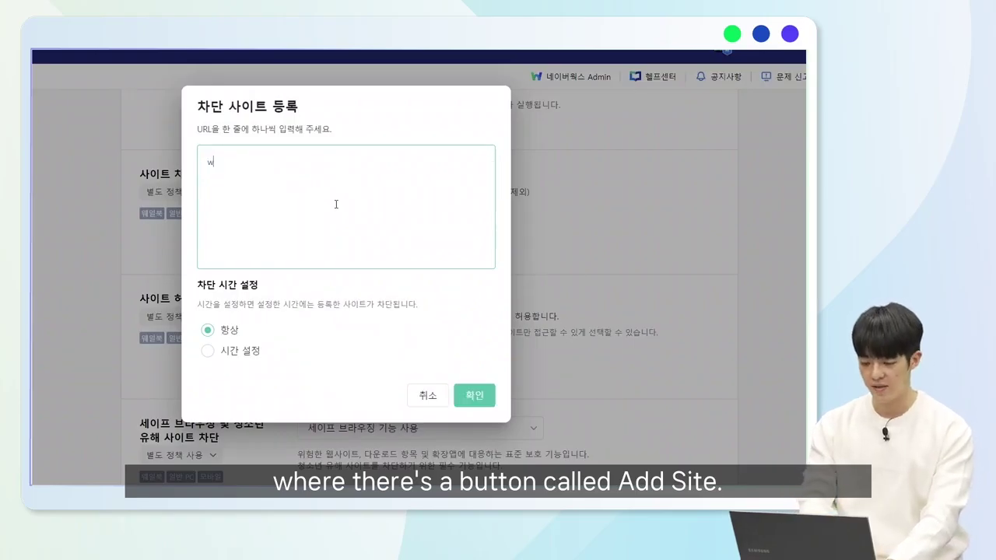
text(ww.inst)
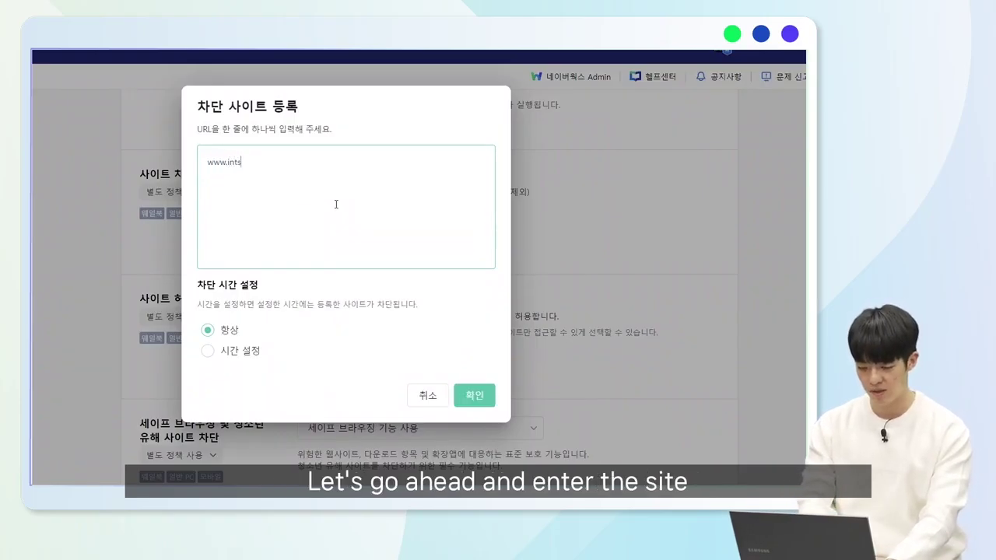
text(agram.c)
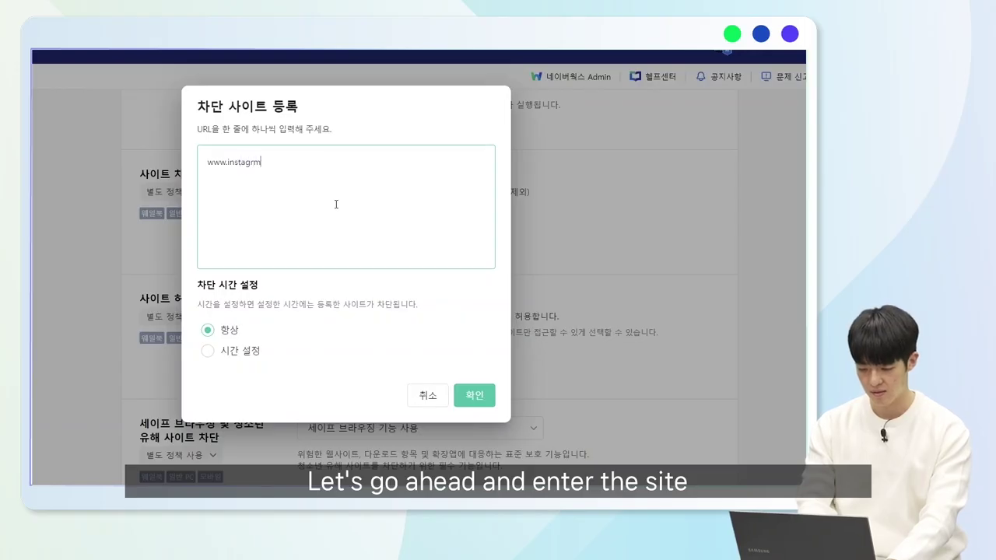
text(om)
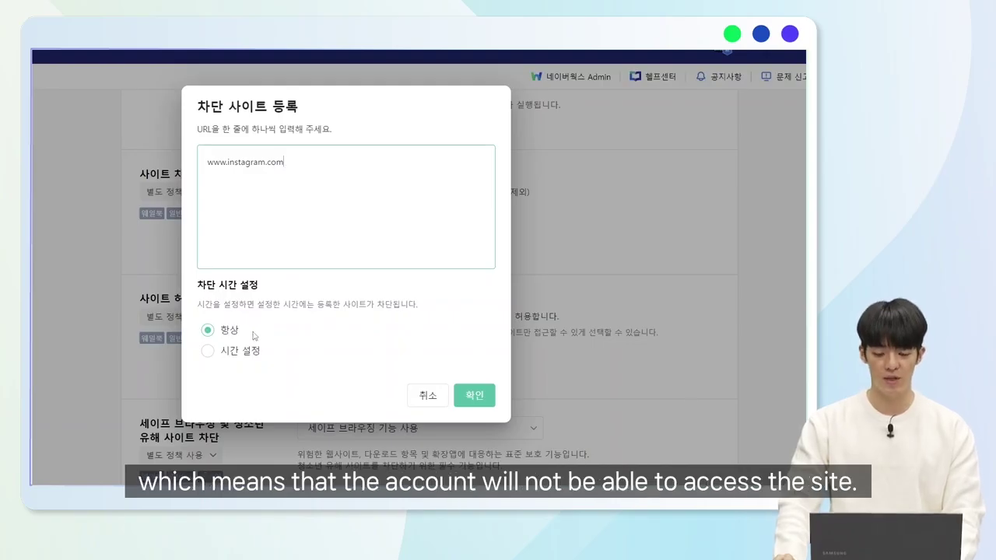
click(210, 352)
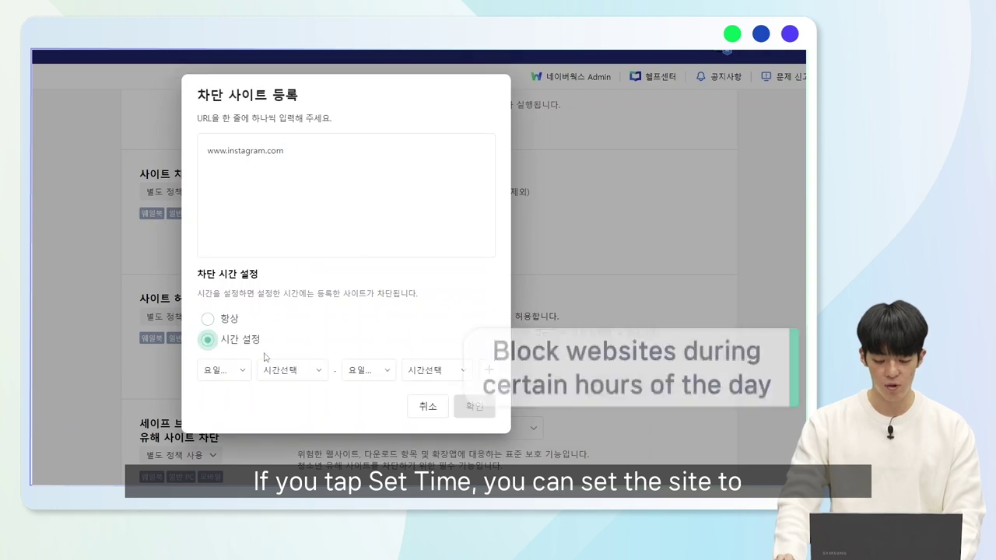
Schedule the instagram block from Monday 00:00 to Tuesday 01:00 and confirm it.
click(222, 370)
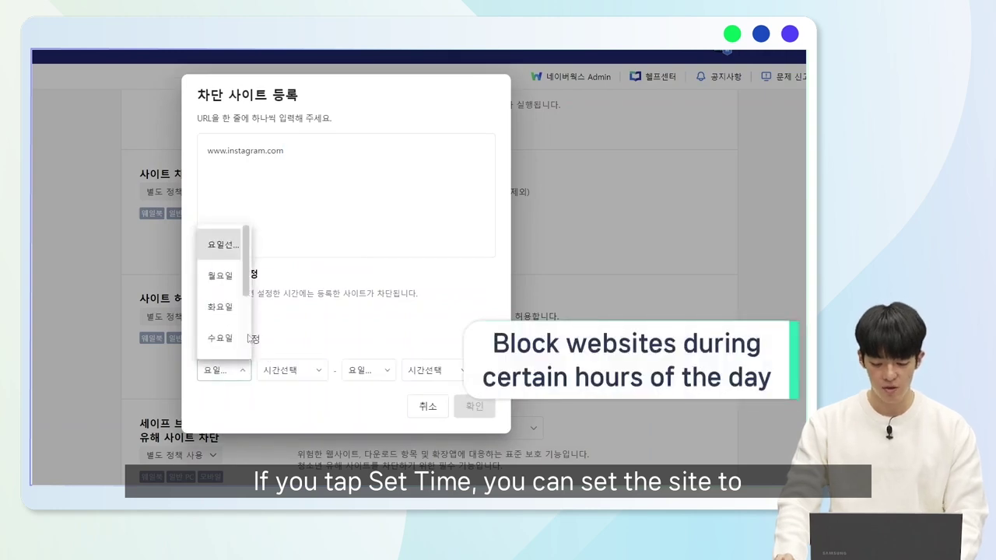
click(222, 275)
click(287, 370)
click(282, 278)
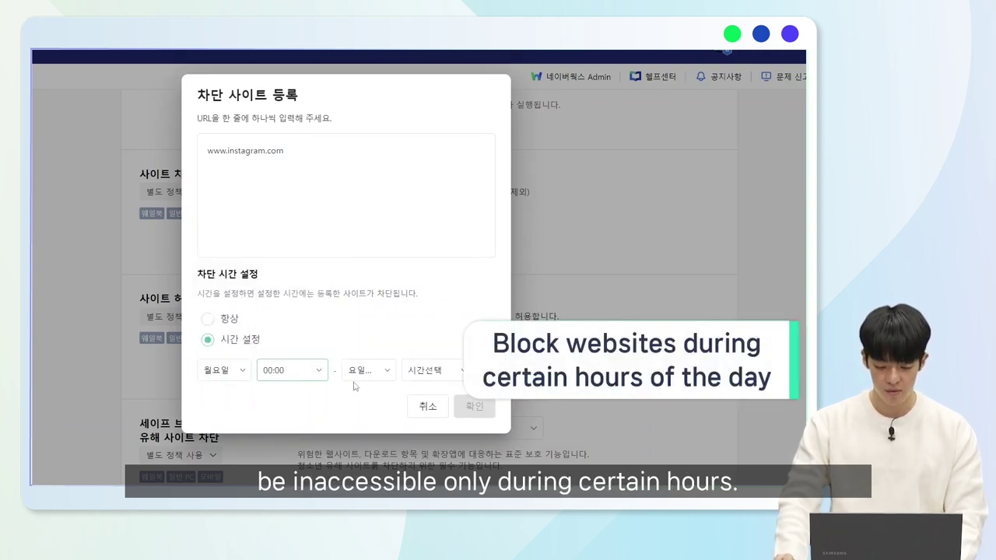
click(359, 373)
click(379, 309)
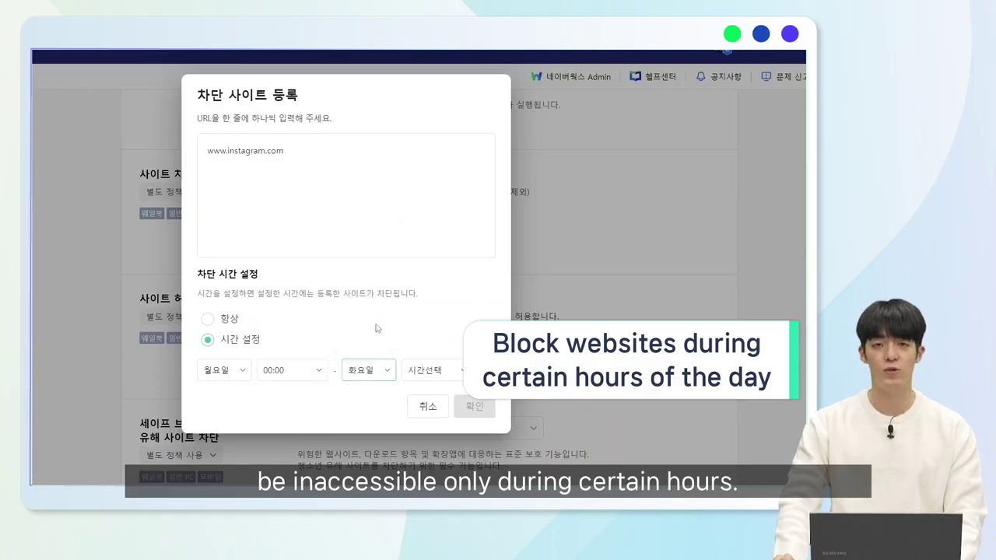
click(445, 370)
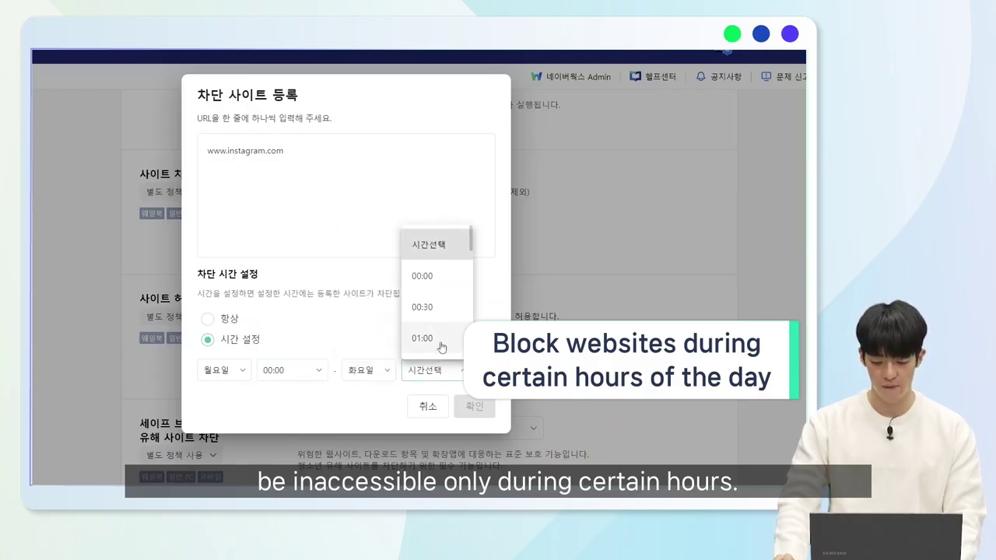
click(424, 338)
click(475, 407)
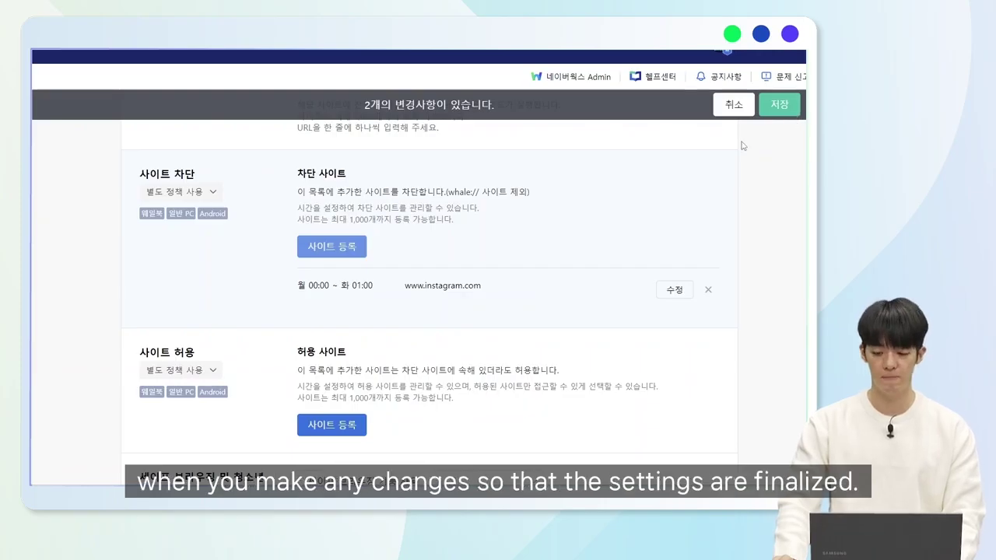
Register whalespace.io as an allowed site using the 시간 설정 option.
scroll(414, 256, down, 2)
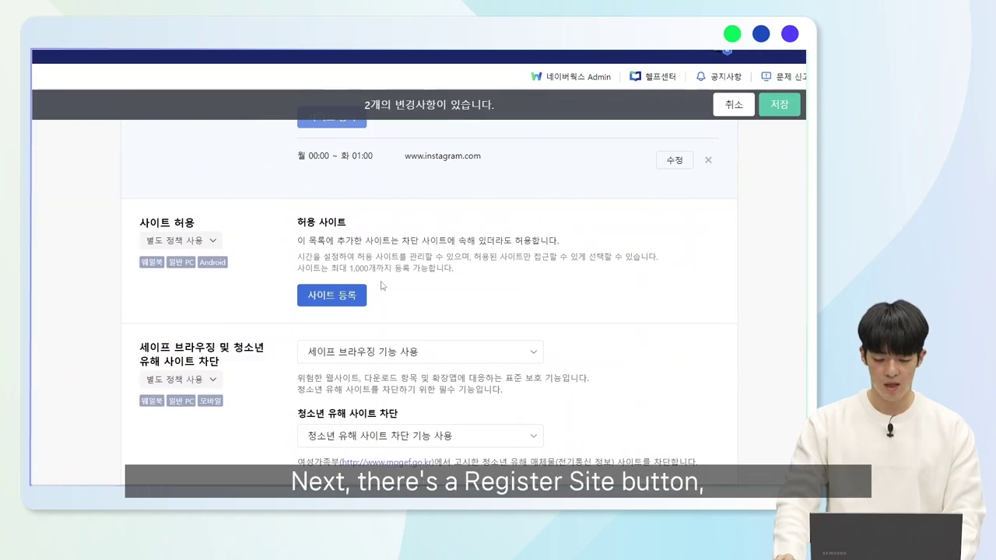
click(324, 303)
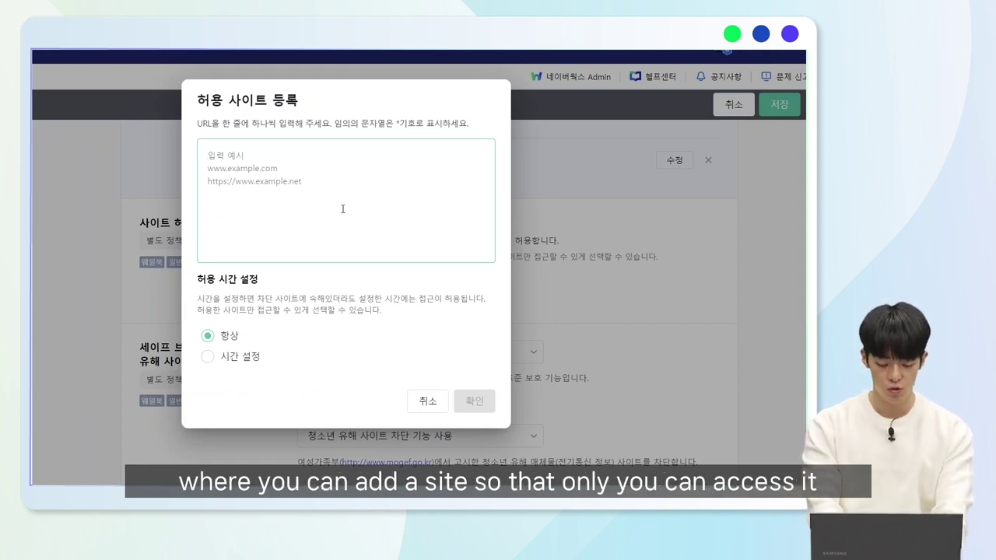
text(www.)
key(BackSpace)
key(BackSpace)
key(BackSpace)
key(BackSpace)
text(whalespace.io)
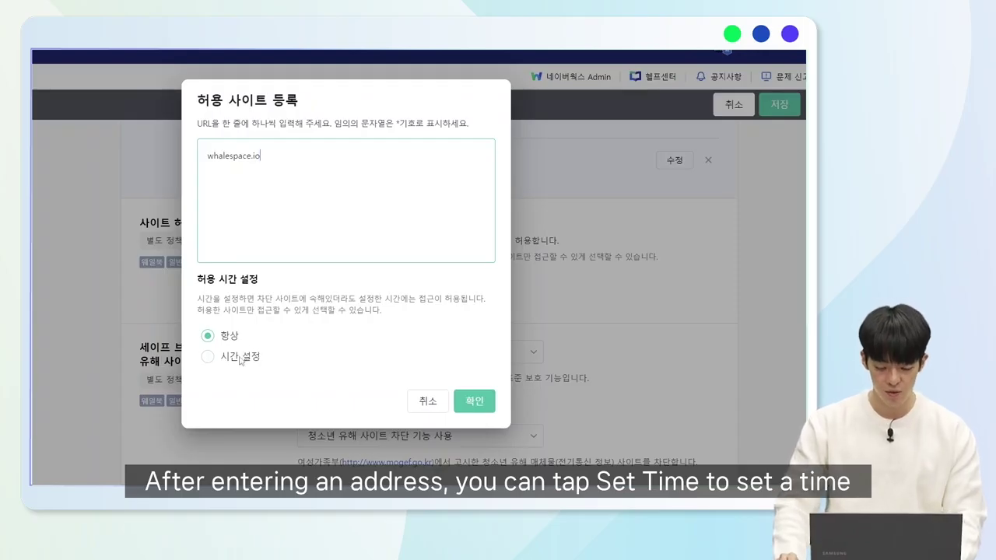
click(240, 359)
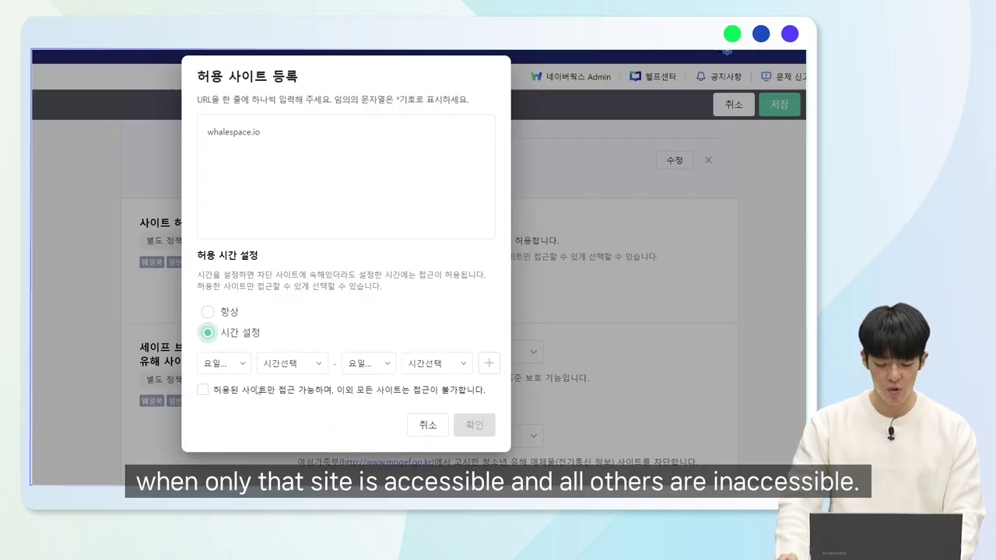
Set the whalespace.io allowed window to Monday 00:00 through Friday 23:30 and confirm.
click(236, 368)
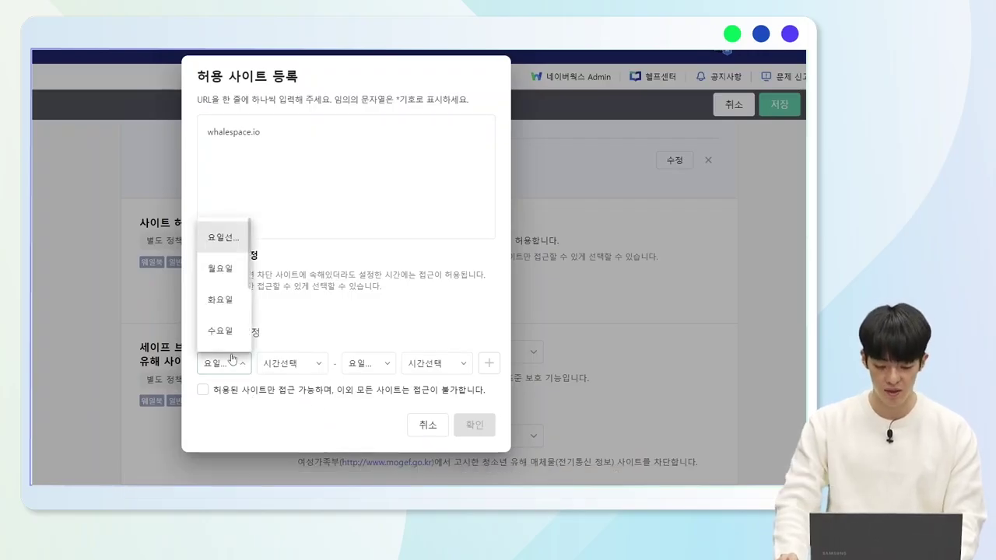
click(233, 273)
click(304, 364)
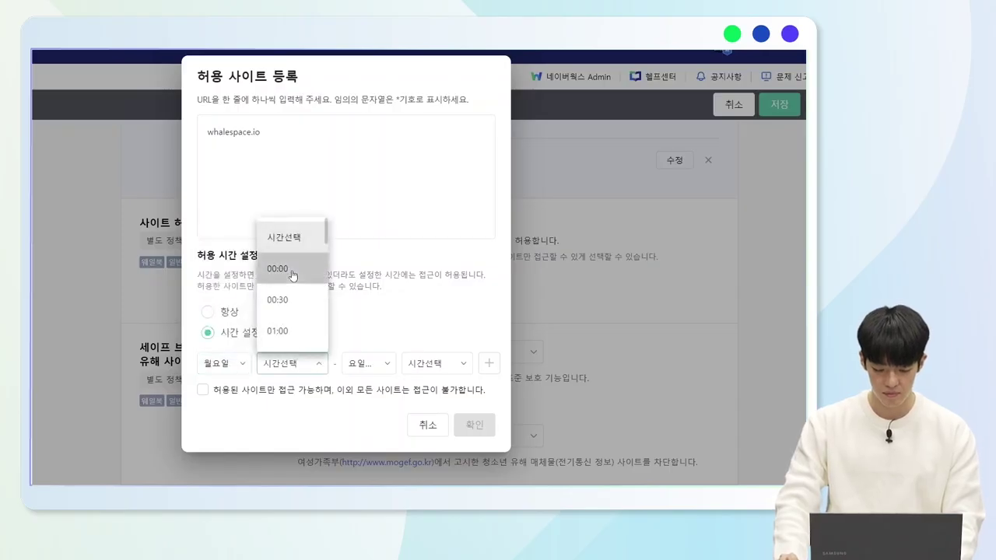
click(279, 269)
click(370, 364)
scroll(366, 307, down, 2)
click(372, 276)
click(436, 364)
scroll(438, 338, down, 8)
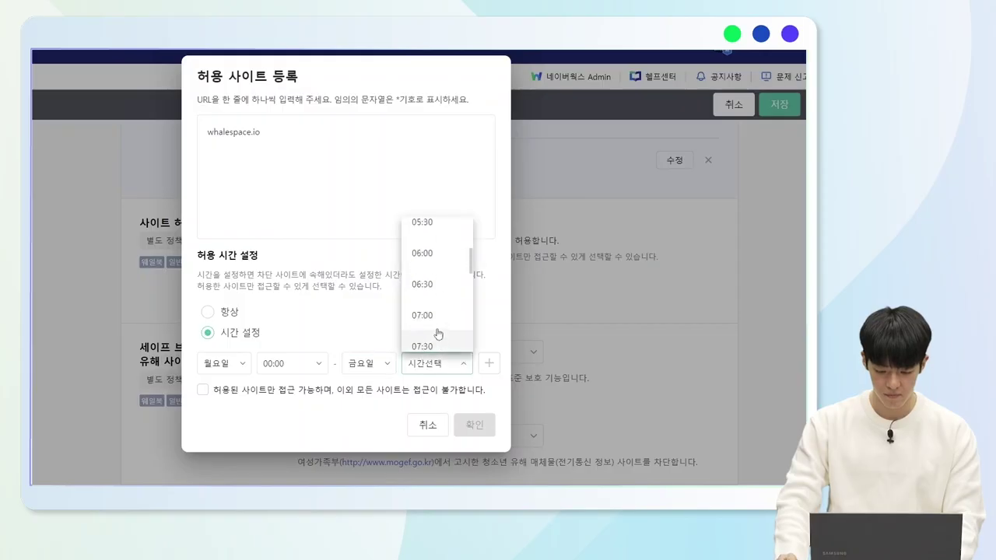
scroll(439, 338, down, 7)
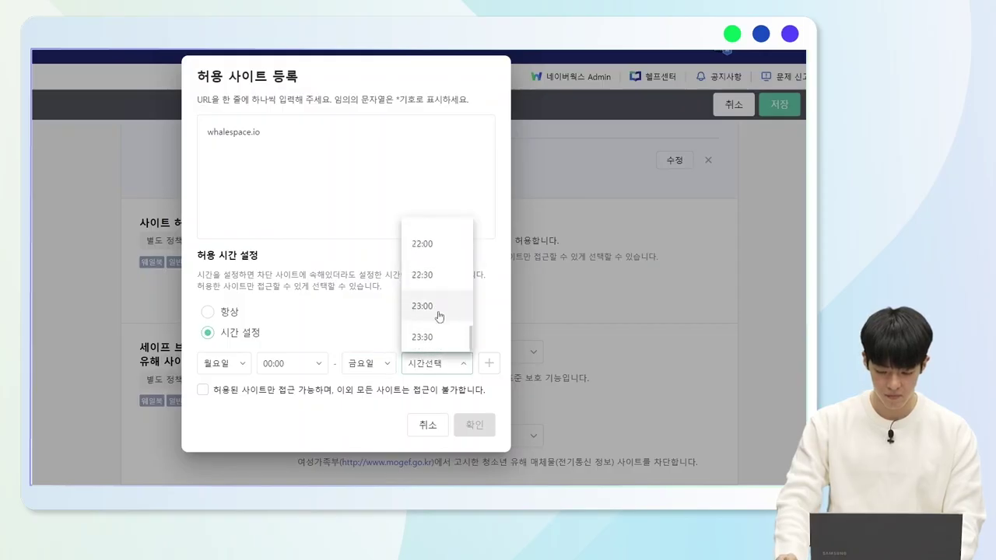
click(434, 334)
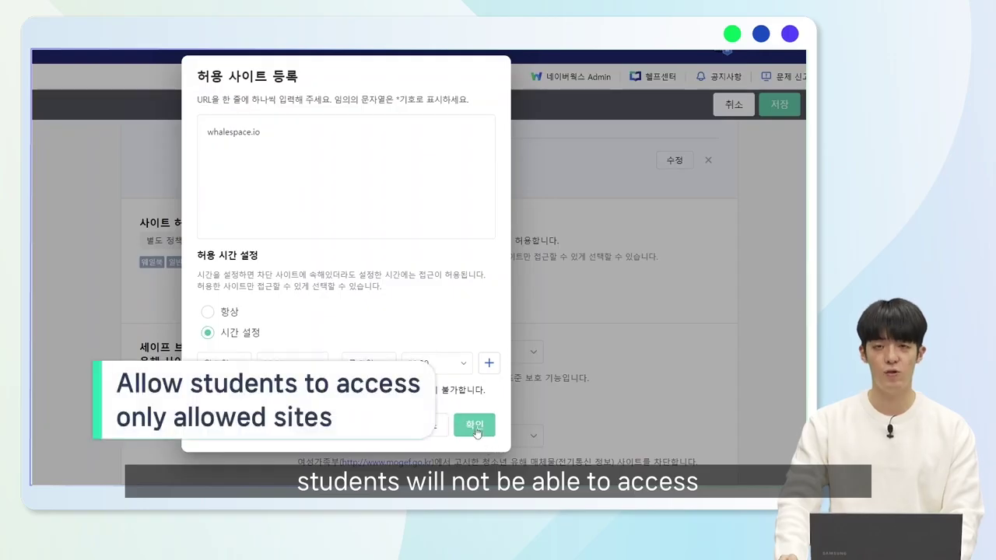
click(464, 430)
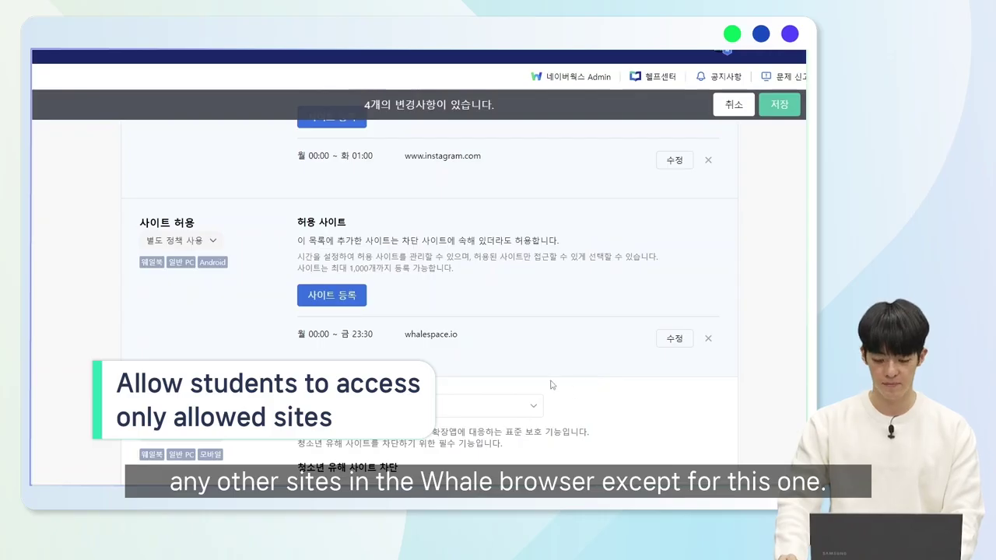
Save the blocked and allowed site changes, four settings in total.
scroll(547, 385, down, 3)
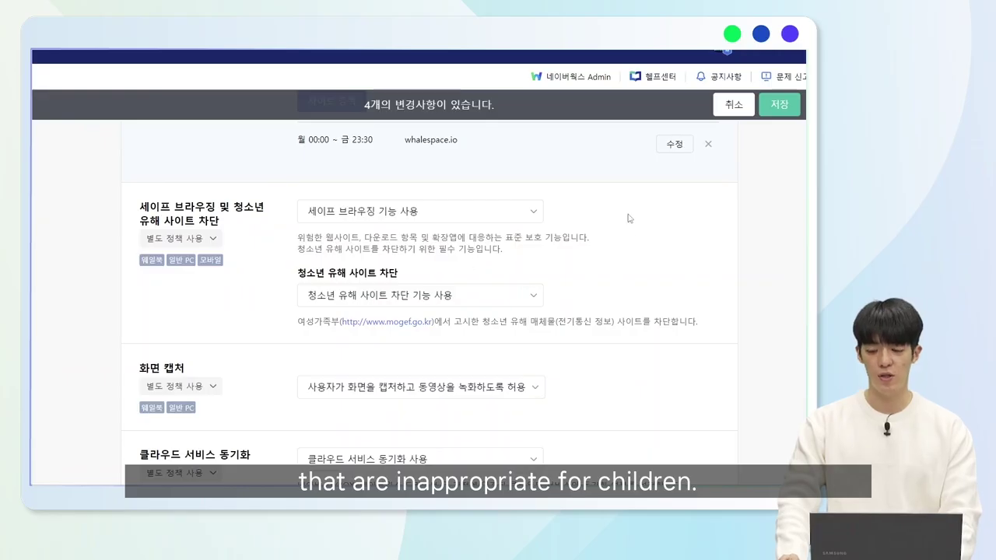
click(787, 110)
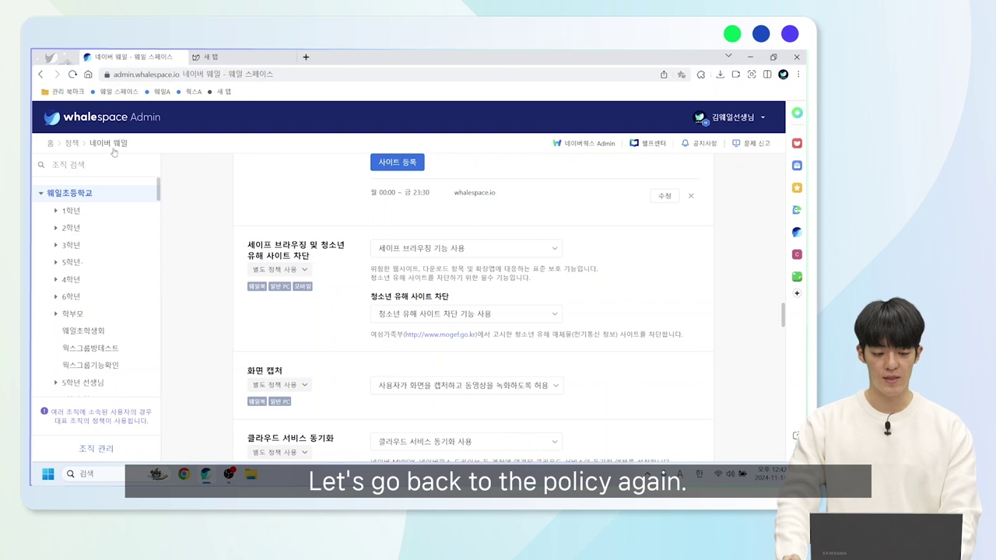
click(73, 144)
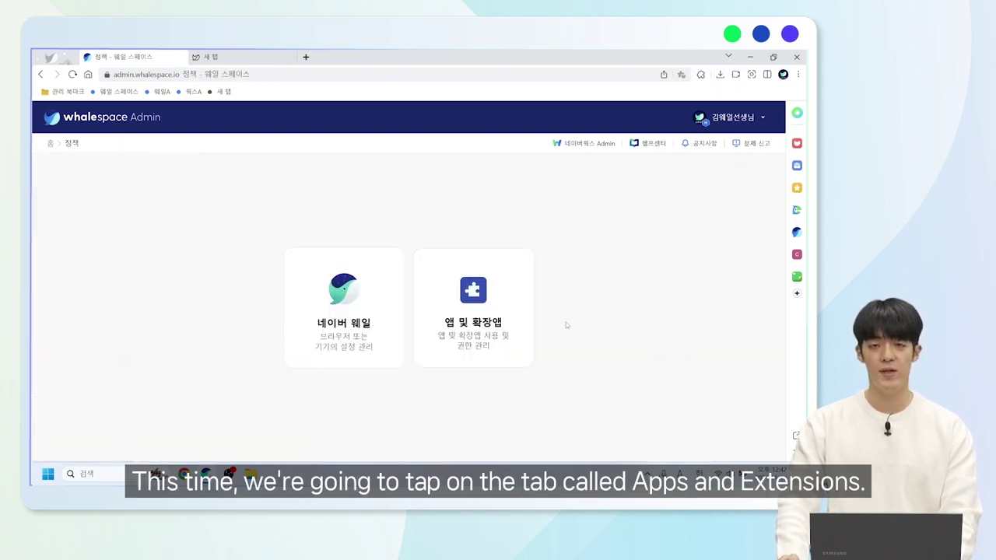
click(502, 336)
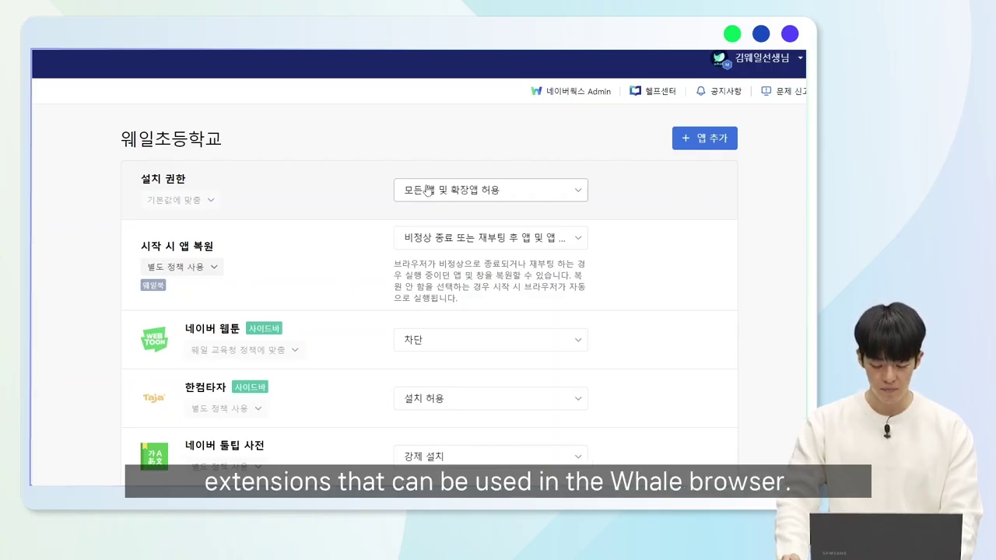
scroll(420, 206, down, 2)
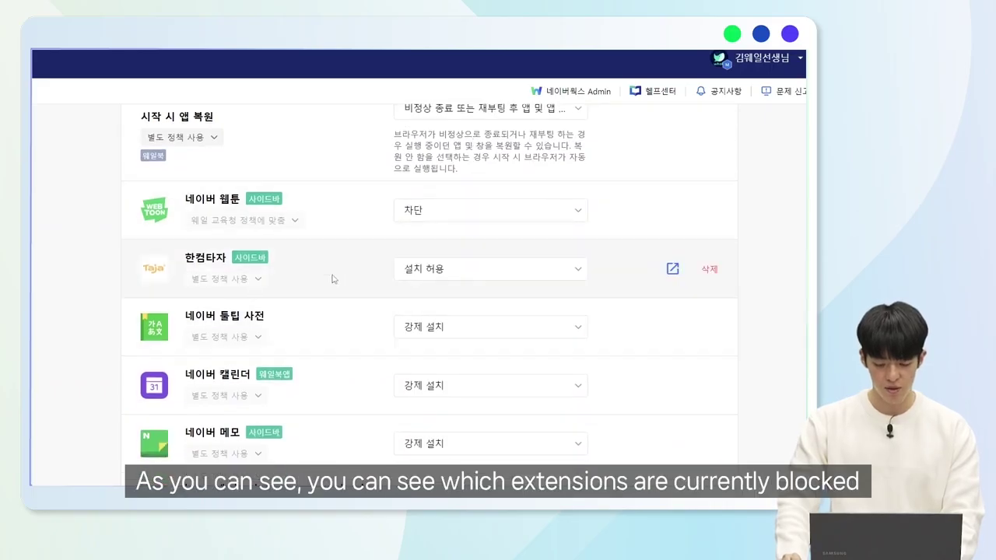
scroll(334, 272, down, 3)
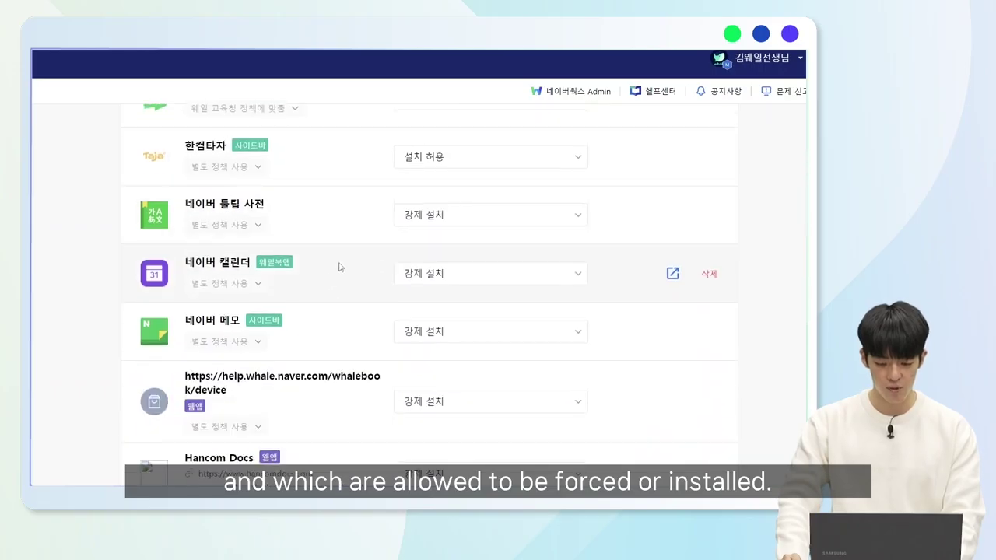
scroll(344, 271, up, 5)
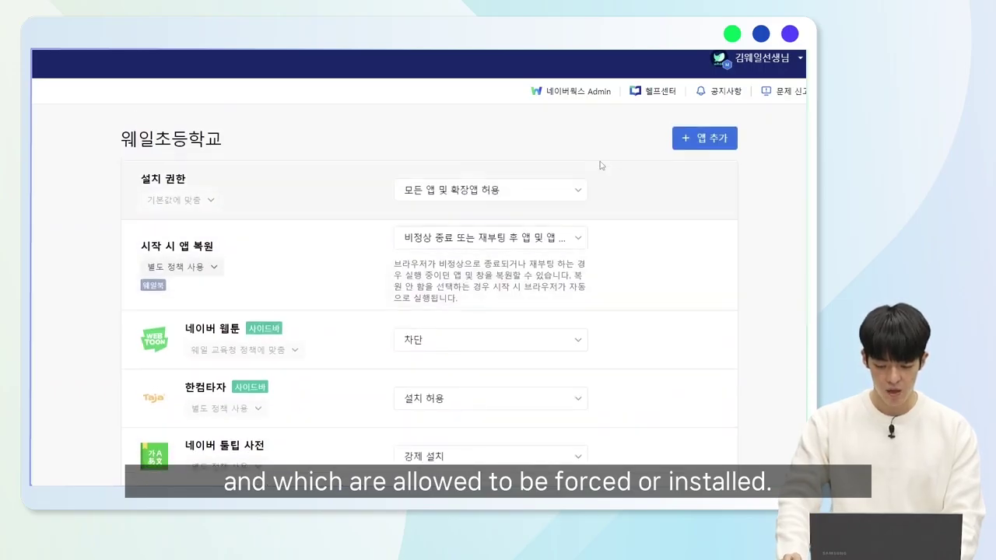
Add the 우클릭 차단 해제 extension as a 강제 설치 app and save the app policy.
click(702, 140)
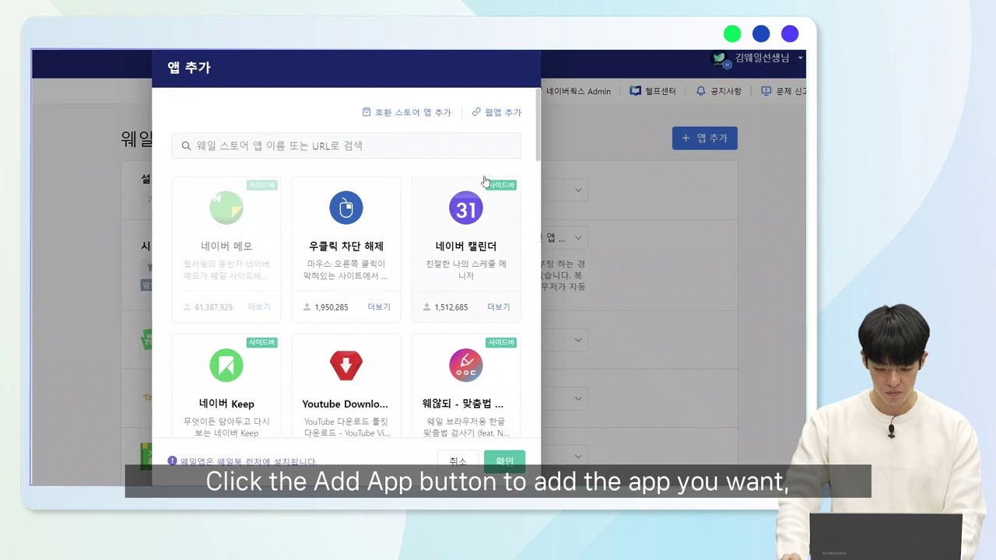
click(358, 224)
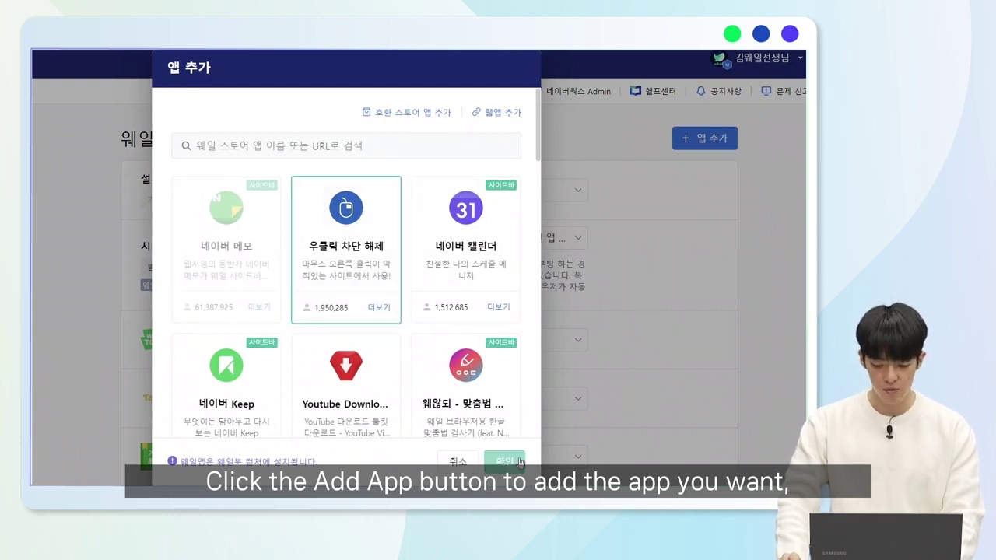
click(519, 462)
scroll(502, 340, down, 3)
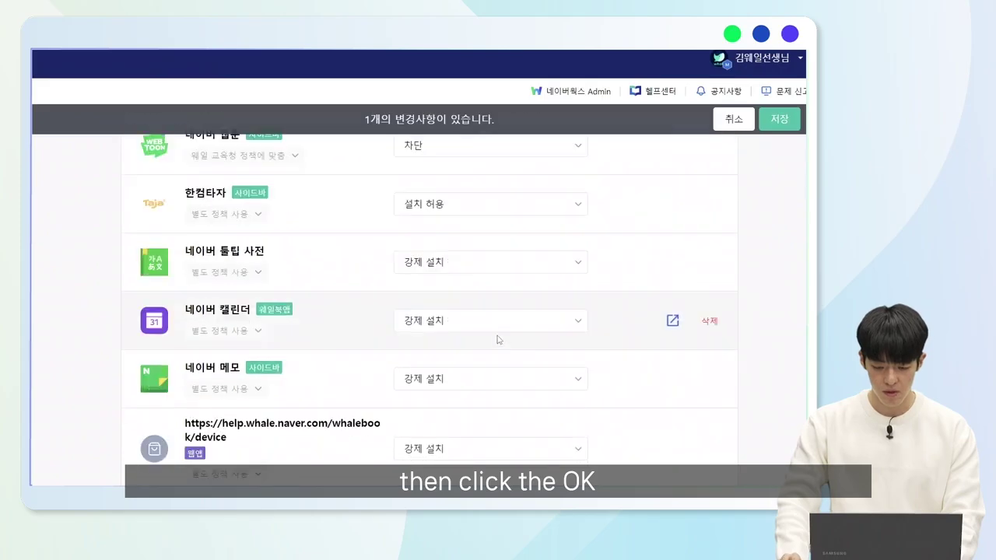
scroll(499, 339, down, 3)
click(506, 440)
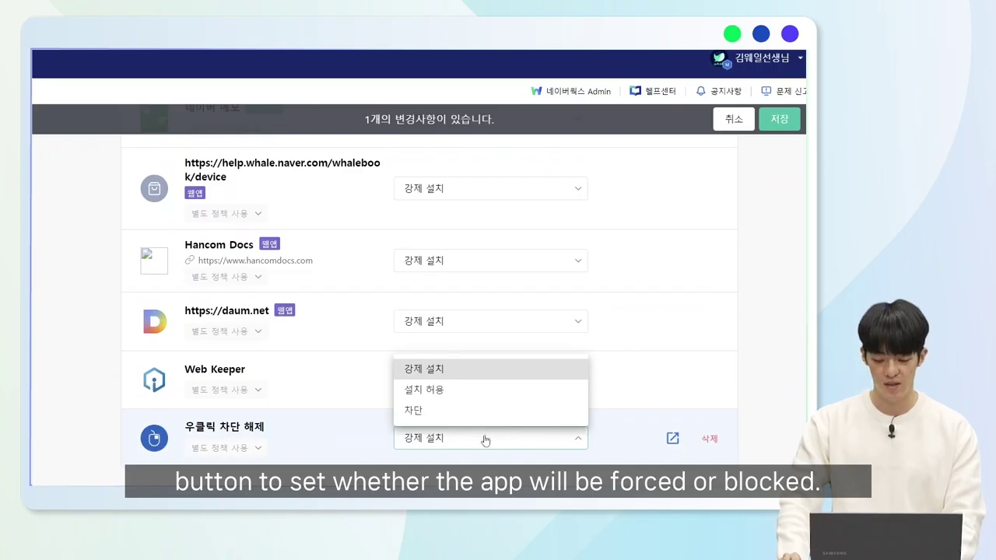
click(486, 369)
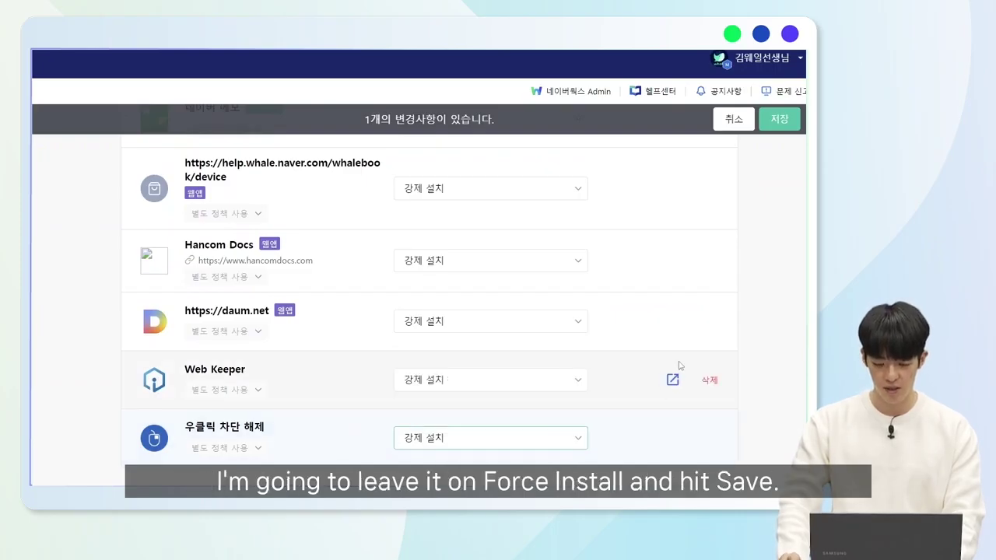
click(779, 119)
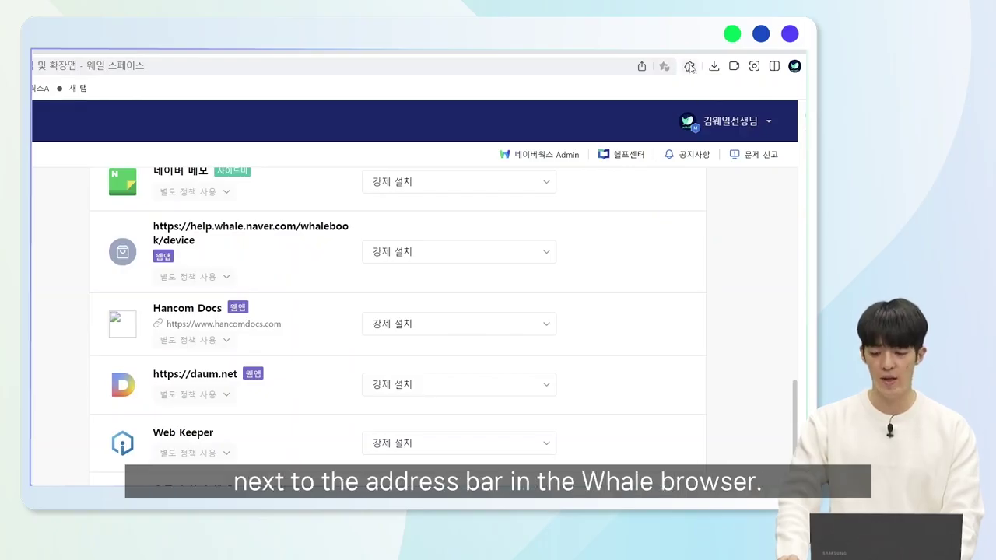
Check the installed extensions, then open 웨일 스토어 from the browser's 확장앱 menu.
click(690, 67)
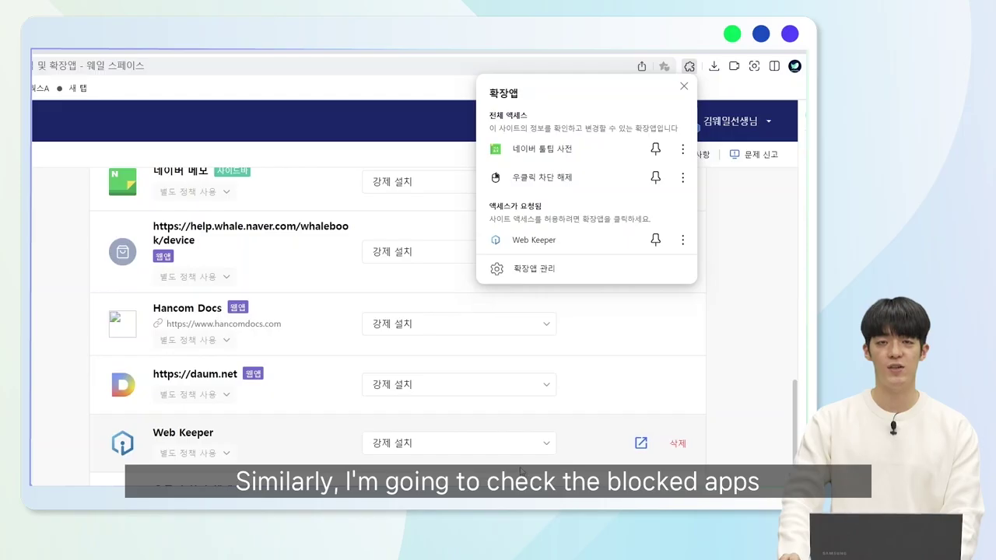
click(689, 65)
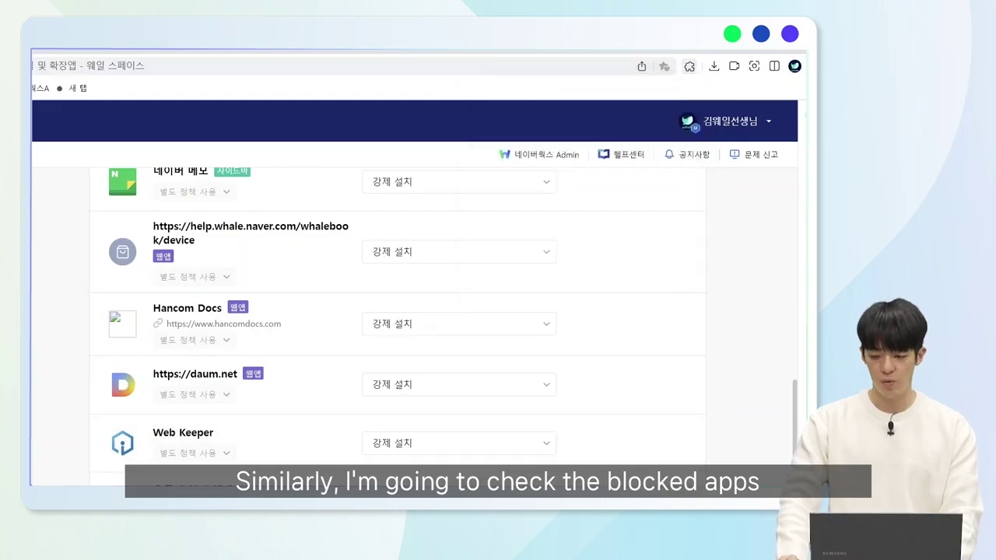
click(794, 65)
mouse_move(709, 267)
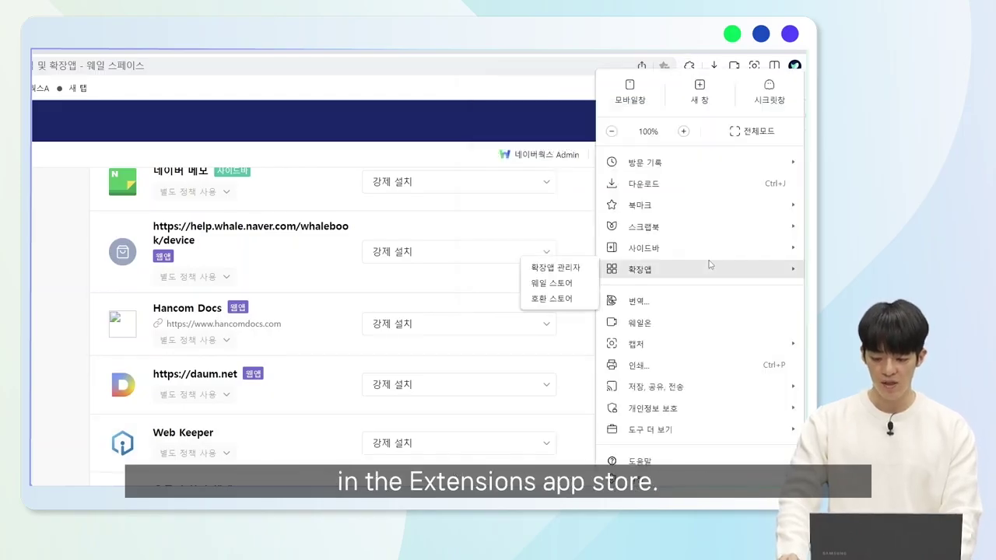
click(567, 284)
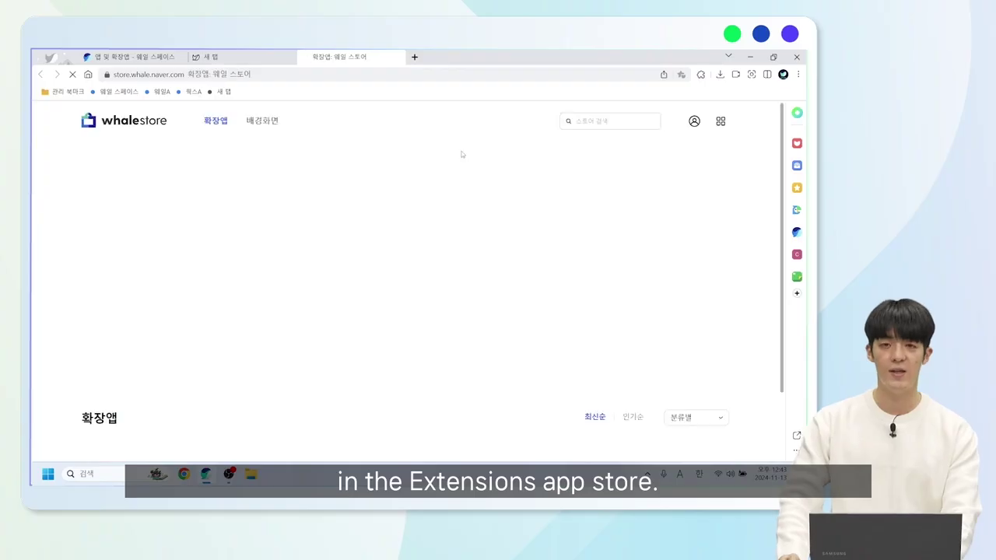
Search the Whale Store for 웹툰 and scroll to the 네이버 웹툰 extension results.
click(609, 117)
text(dnp)
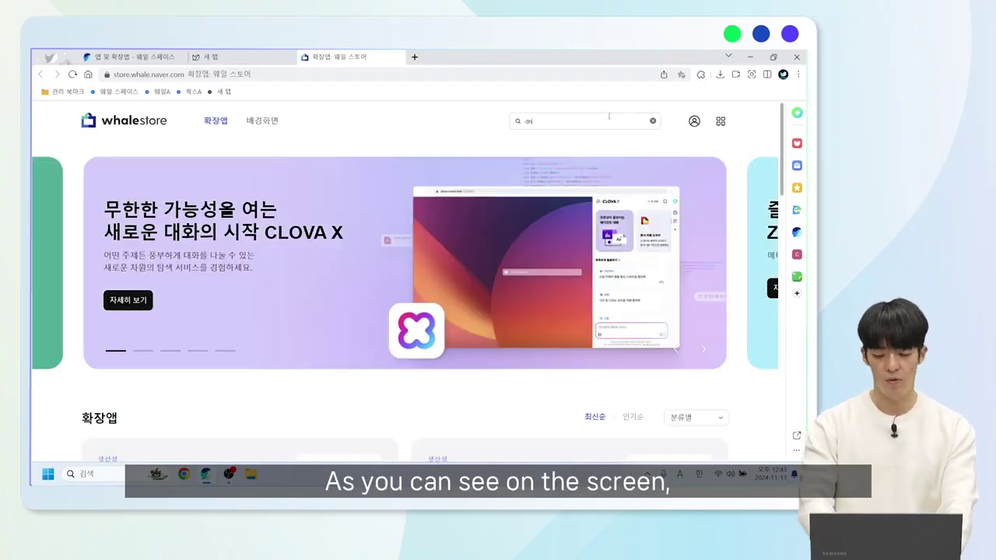
key(BackSpace)
key(BackSpace)
key(BackSpace)
text(웨일)
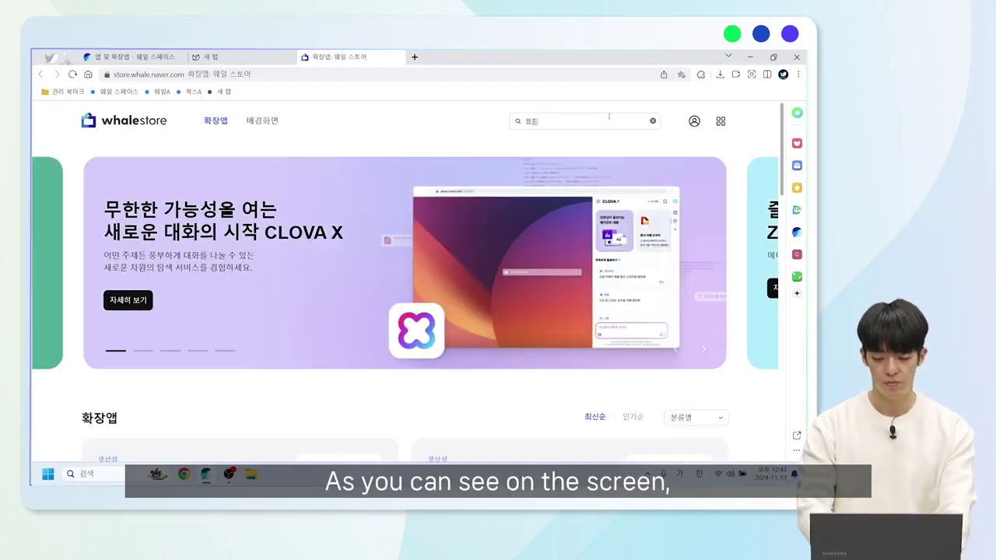
key(Return)
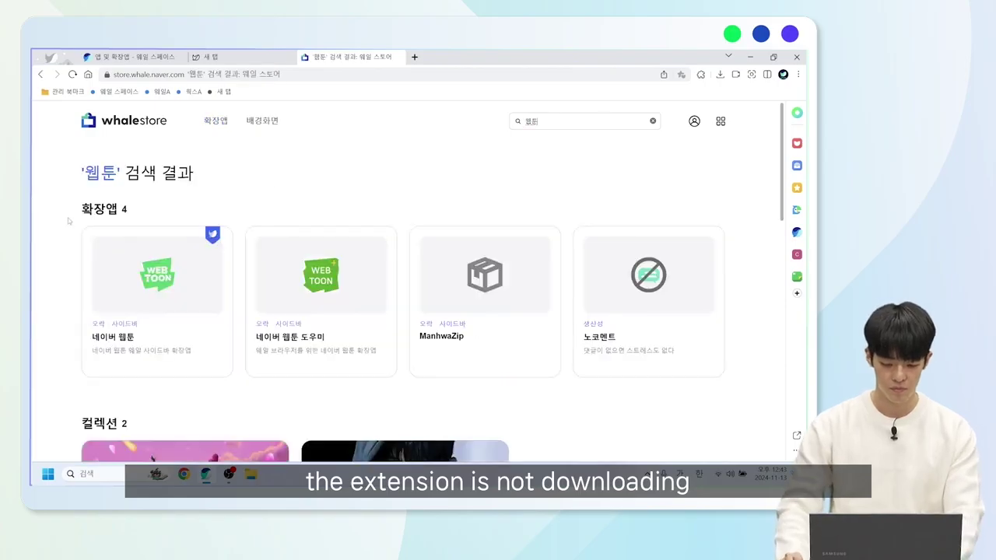
scroll(105, 214, down, 2)
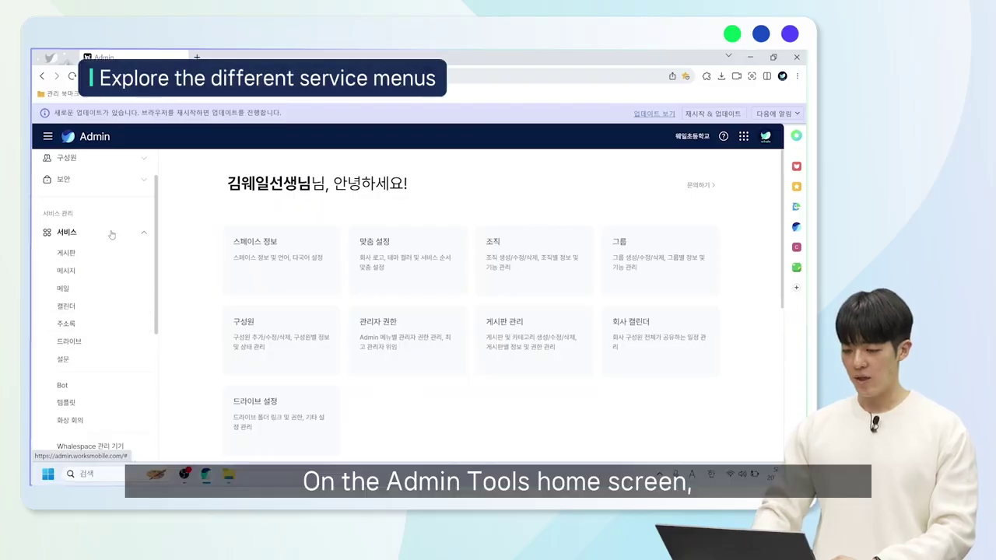
Open the 게시판 (bulletin board) settings from the 서비스 group in the admin sidebar.
click(111, 233)
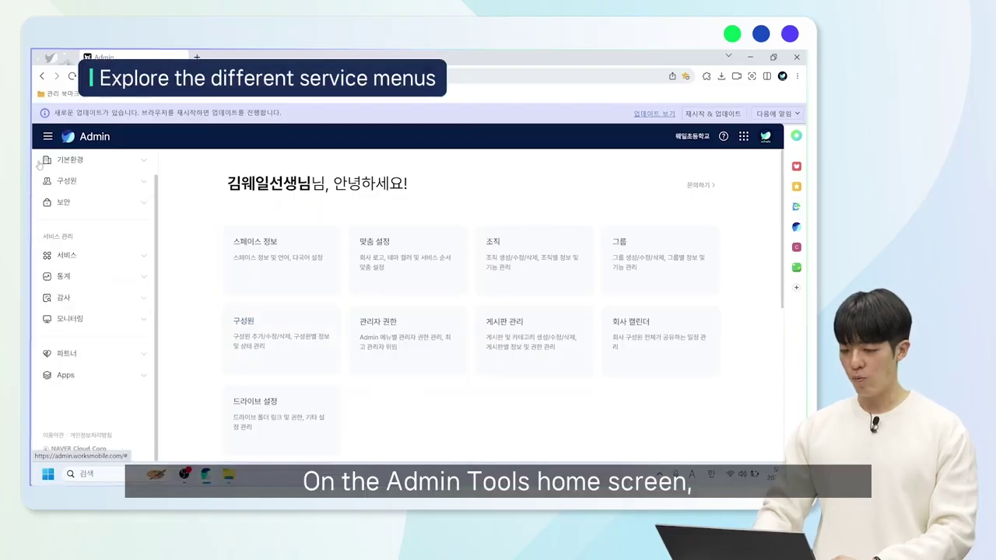
click(132, 258)
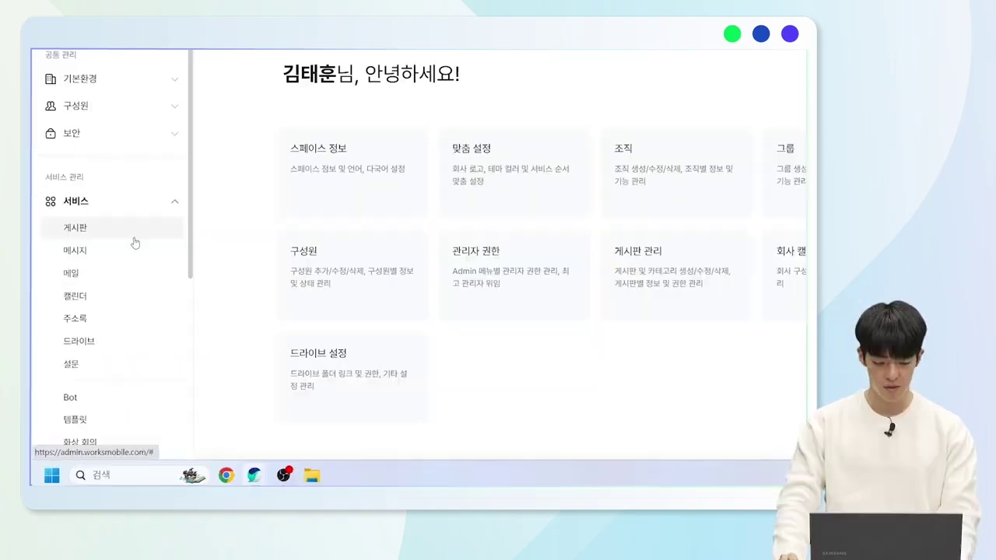
click(128, 233)
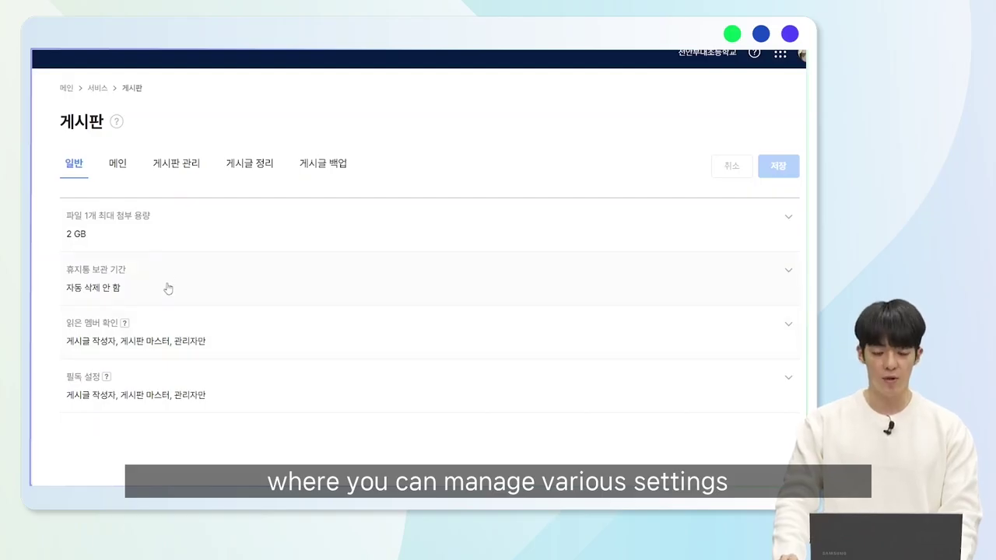
Keep the 2 GB per-file attachment limit, then expand trash retention, read-member check and must-read settings.
click(200, 237)
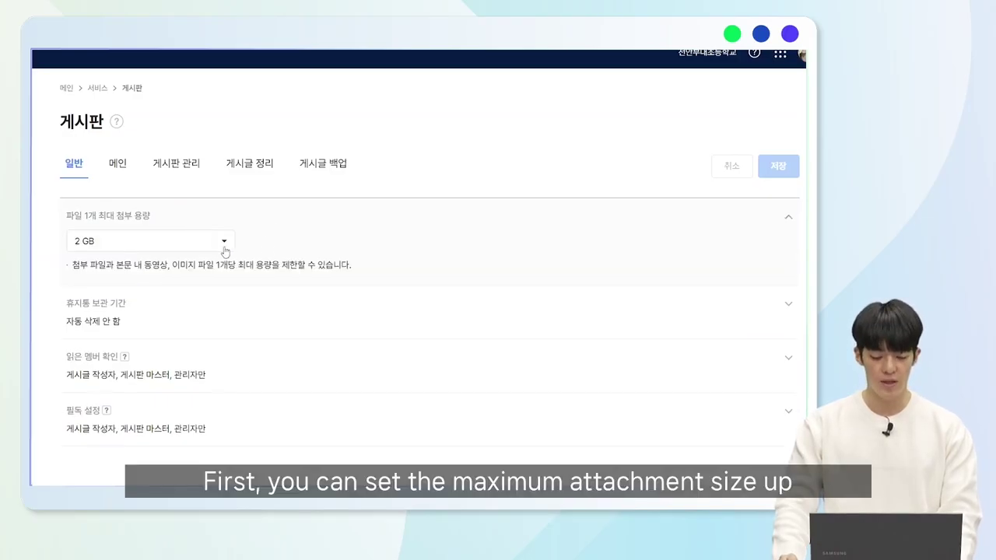
click(225, 248)
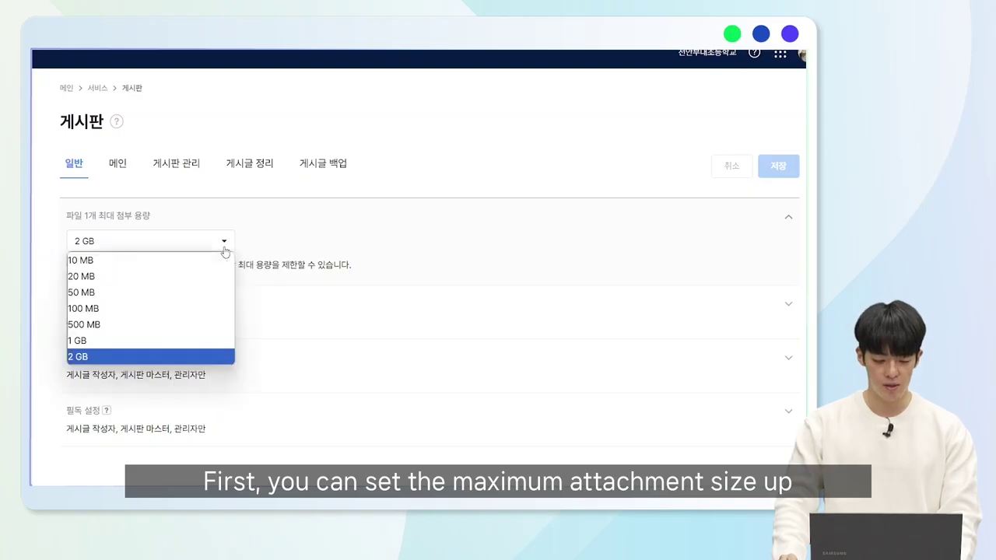
click(311, 247)
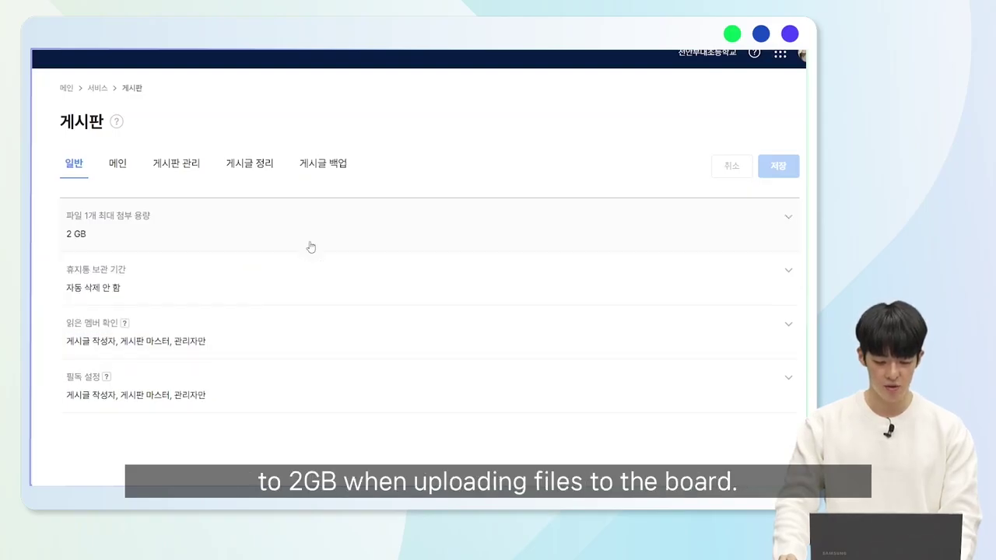
click(301, 279)
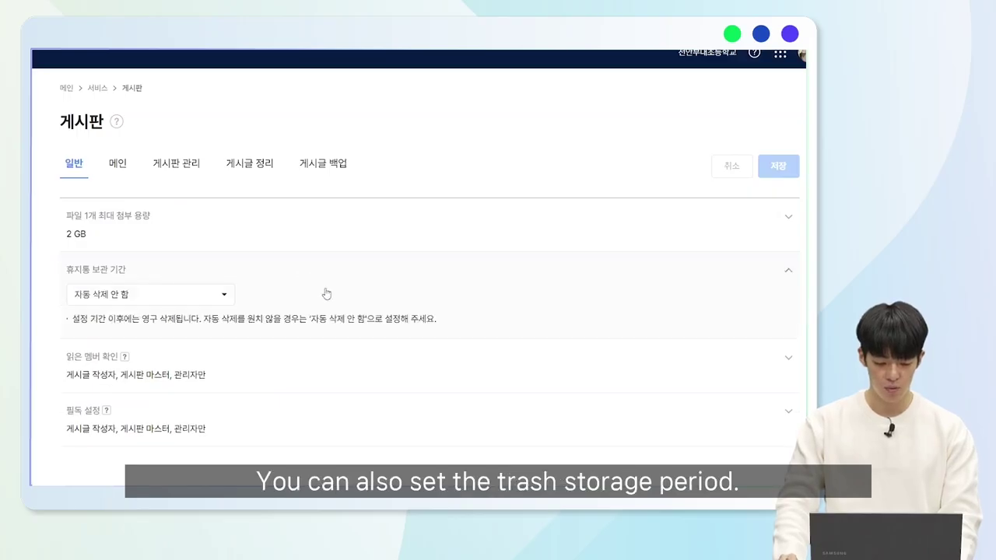
click(282, 361)
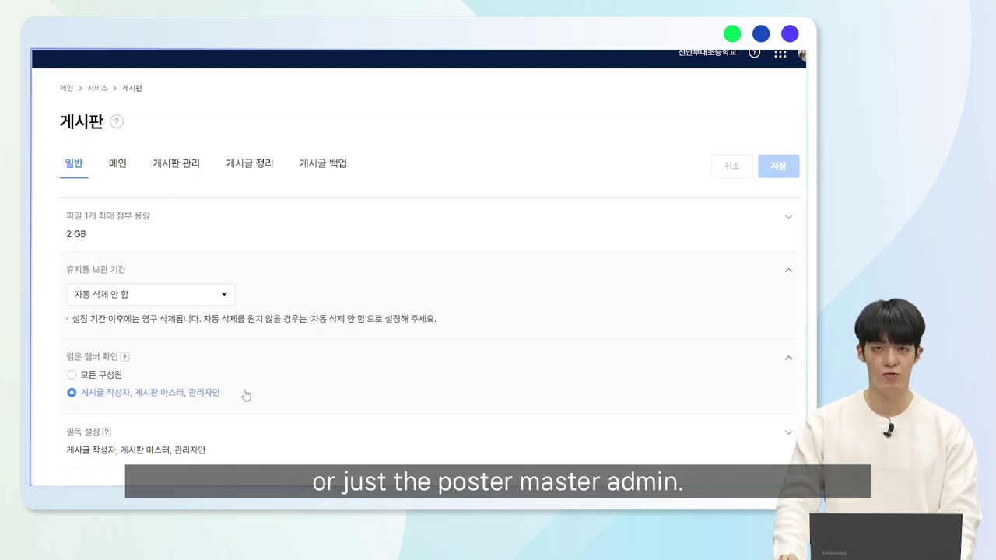
click(236, 454)
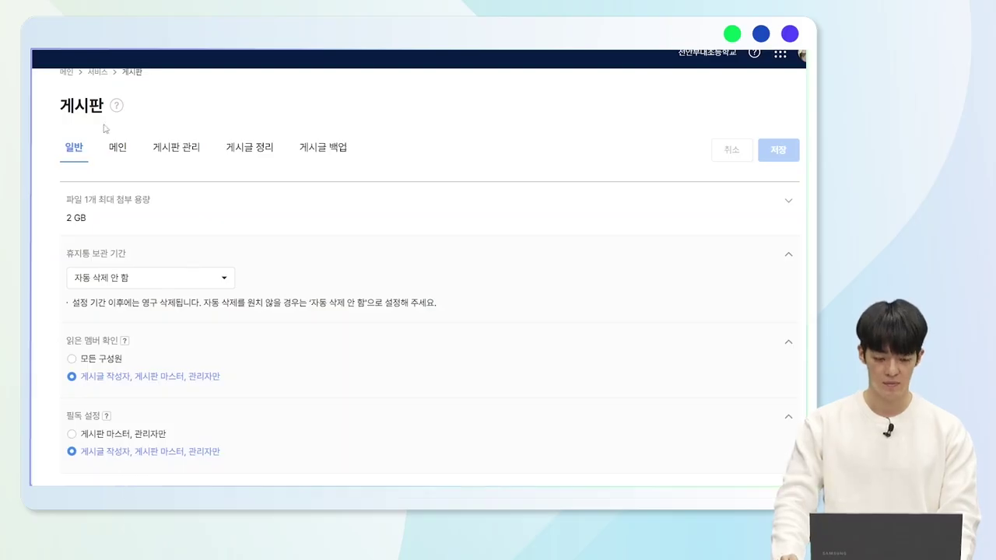
Look over the board's main-screen settings, then view the 게시판 관리 list of five boards.
click(121, 158)
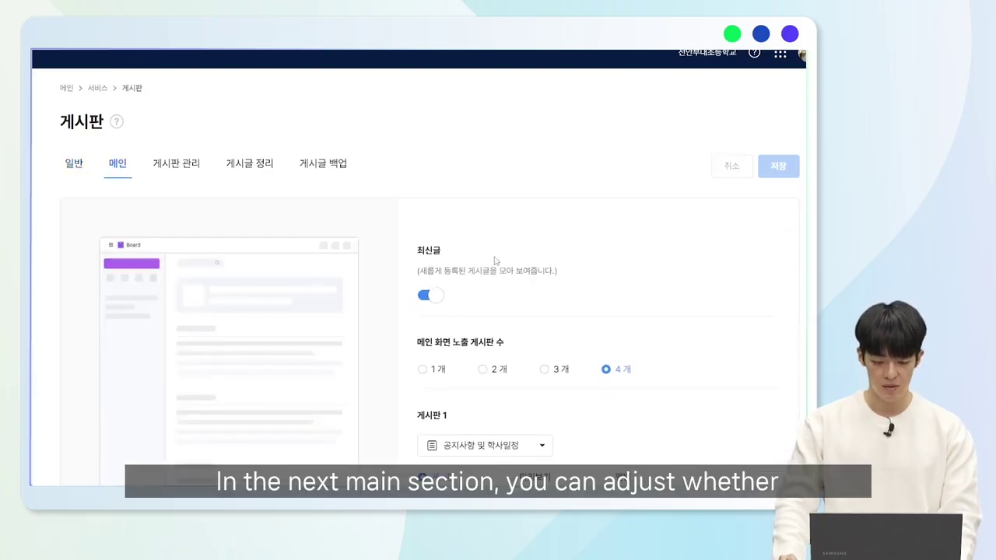
scroll(514, 270, down, 3)
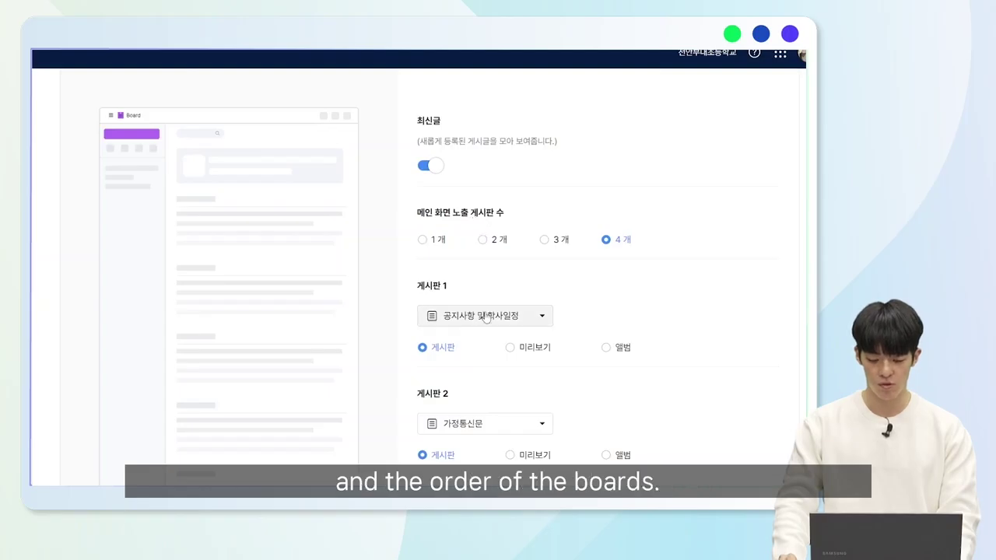
scroll(484, 256, down, 2)
scroll(494, 258, down, 4)
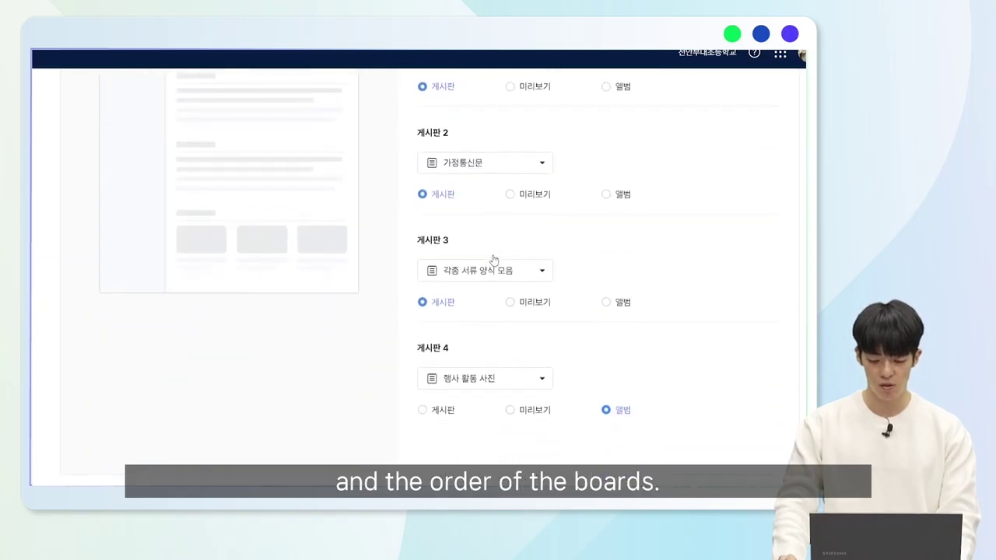
scroll(456, 346, up, 3)
scroll(457, 343, up, 4)
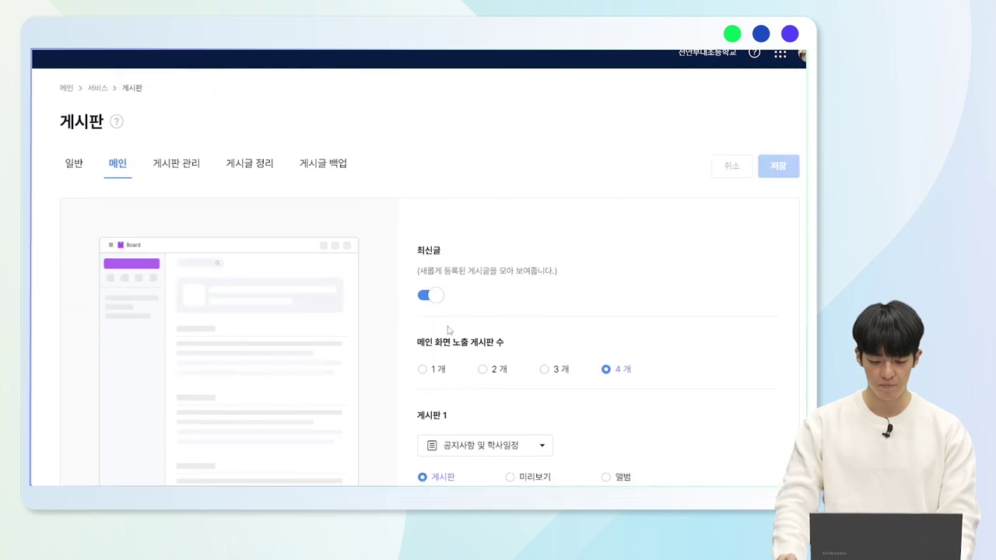
click(178, 167)
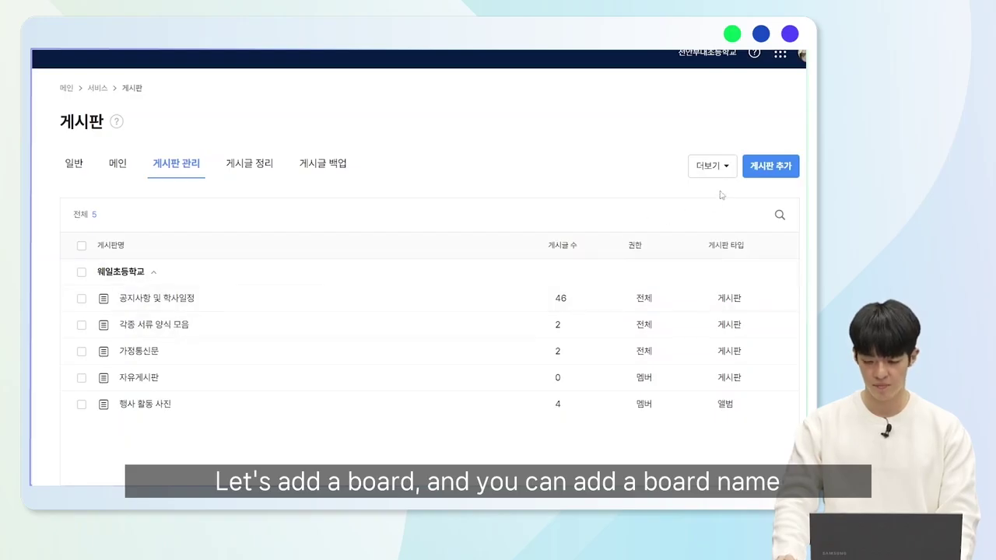
Add a new board named '가정통신문 및 공지사항' to the board list.
click(778, 167)
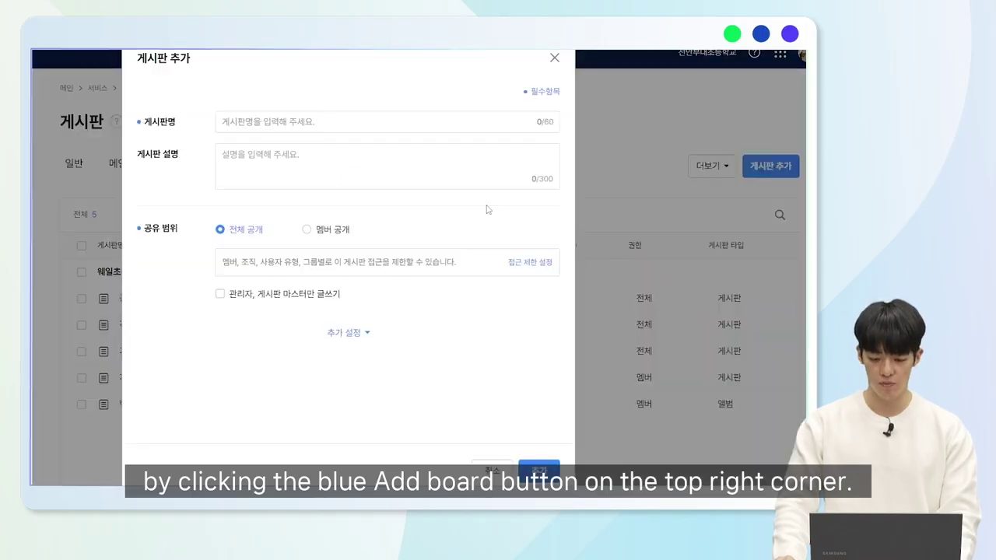
click(414, 129)
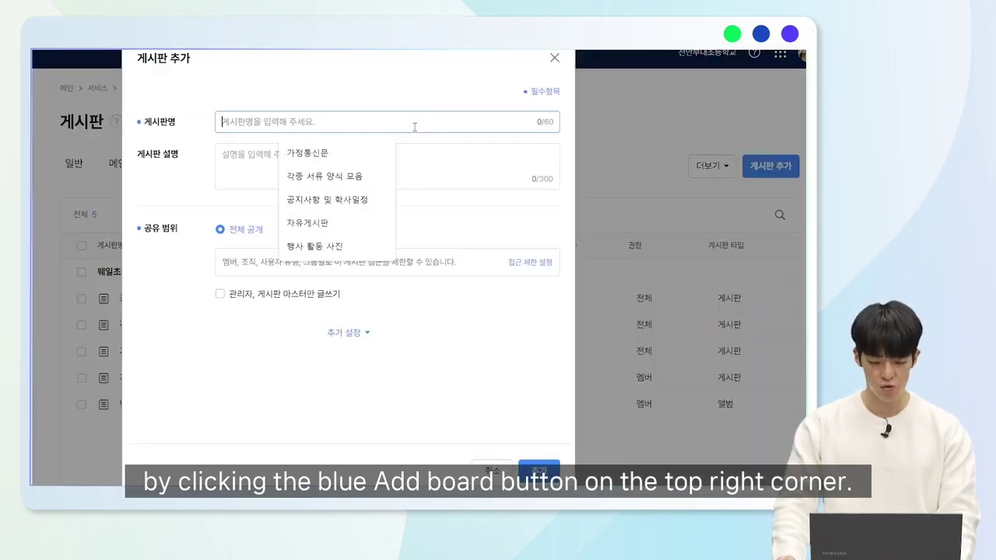
text(가정통ㅅ)
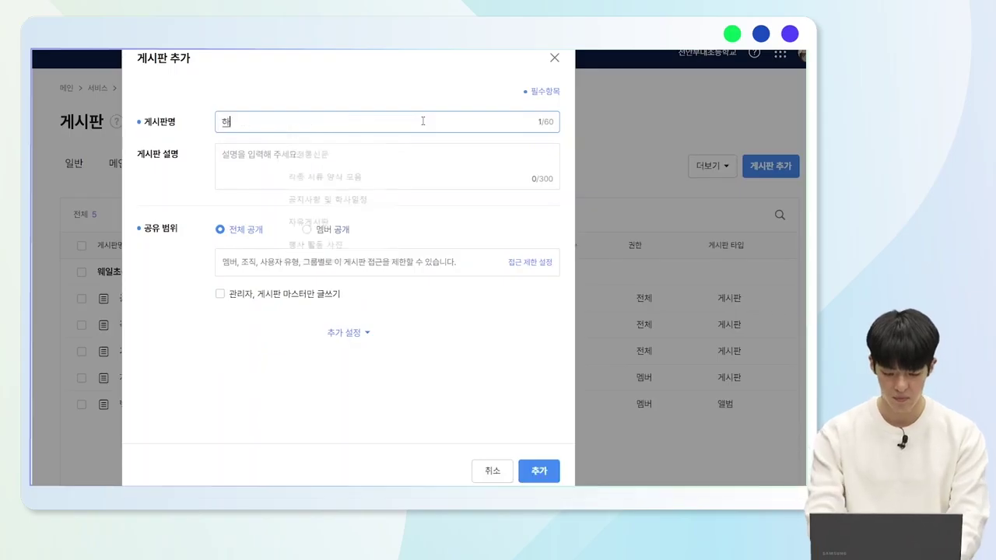
text(신문)
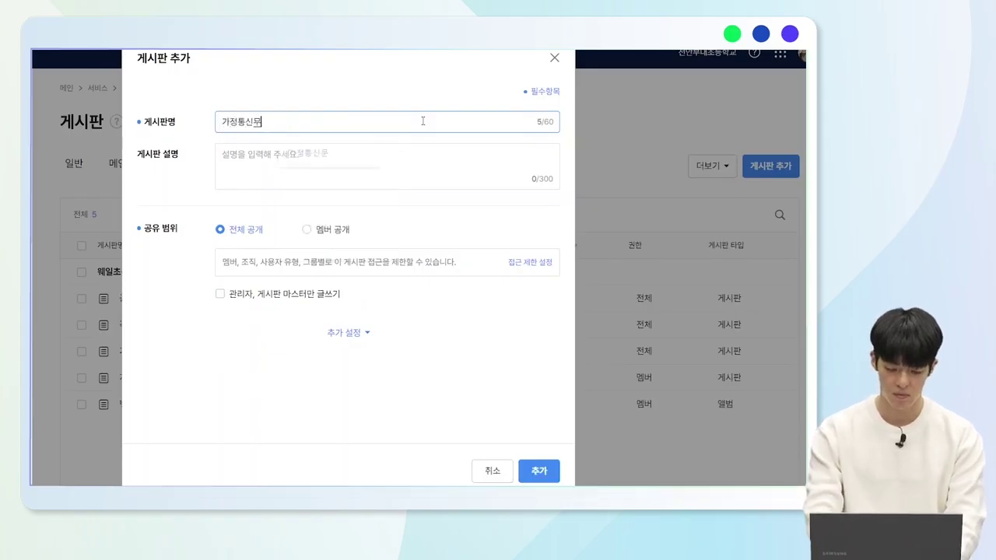
text( 및 공지사항)
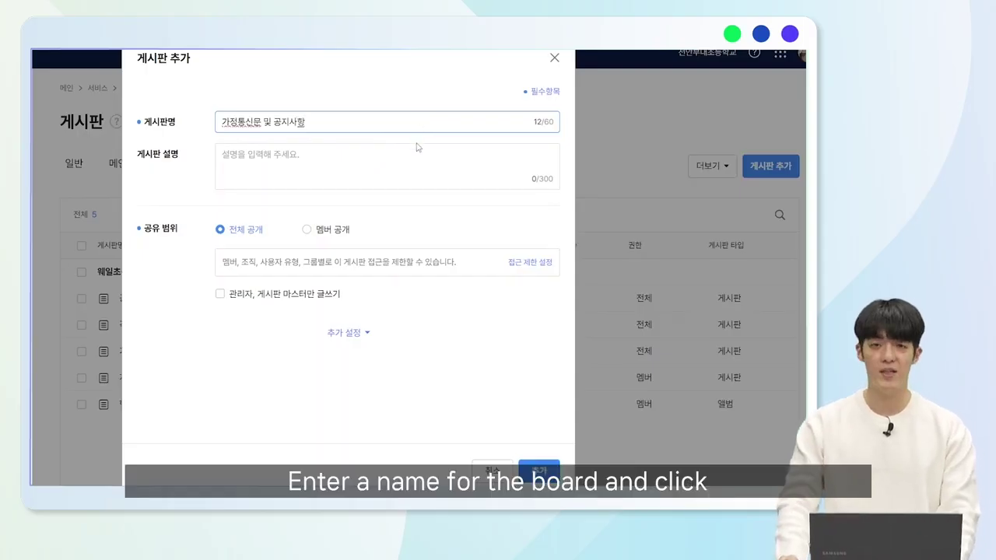
click(538, 469)
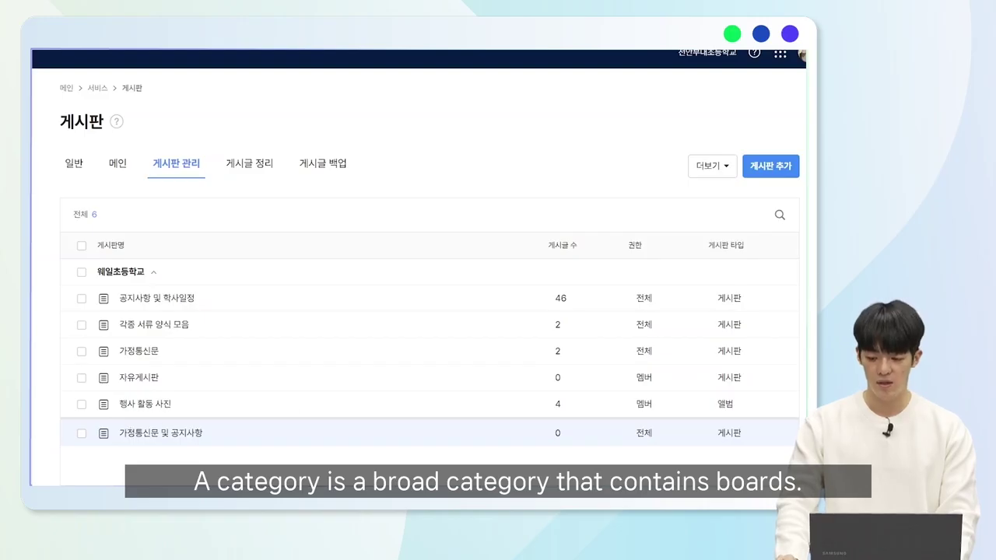
Create a board category named '웨일초등학교 병설유치원' via 더보기 > 카테고리 추가.
click(722, 173)
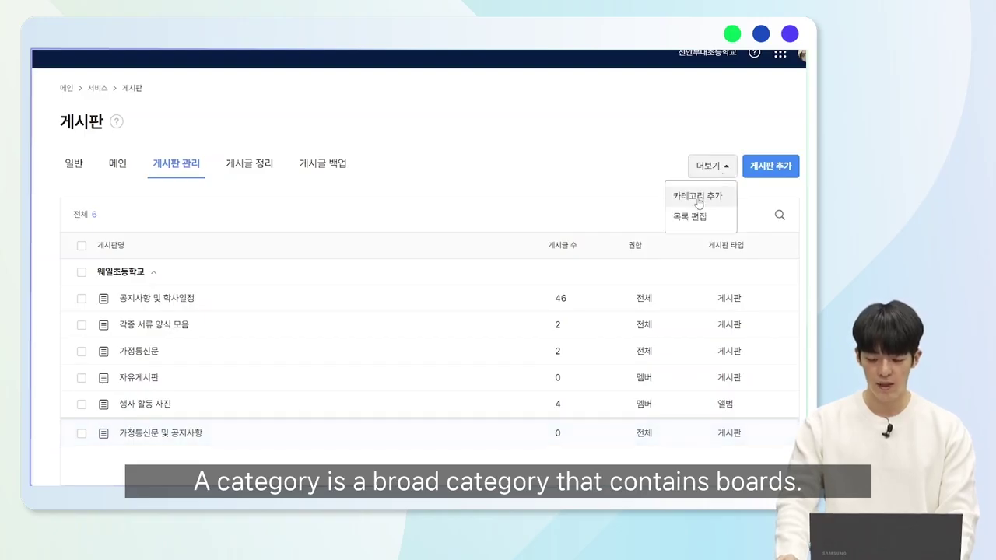
click(698, 197)
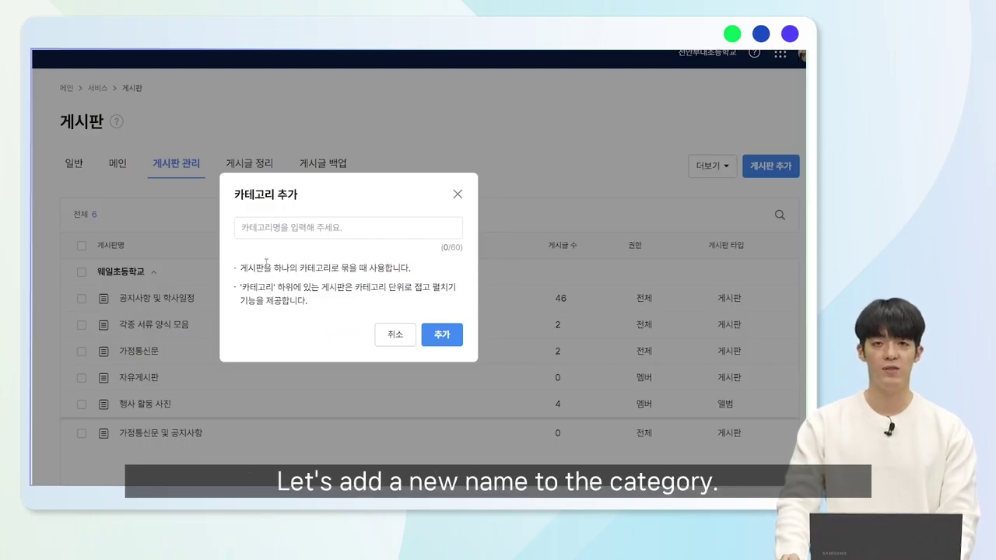
click(293, 226)
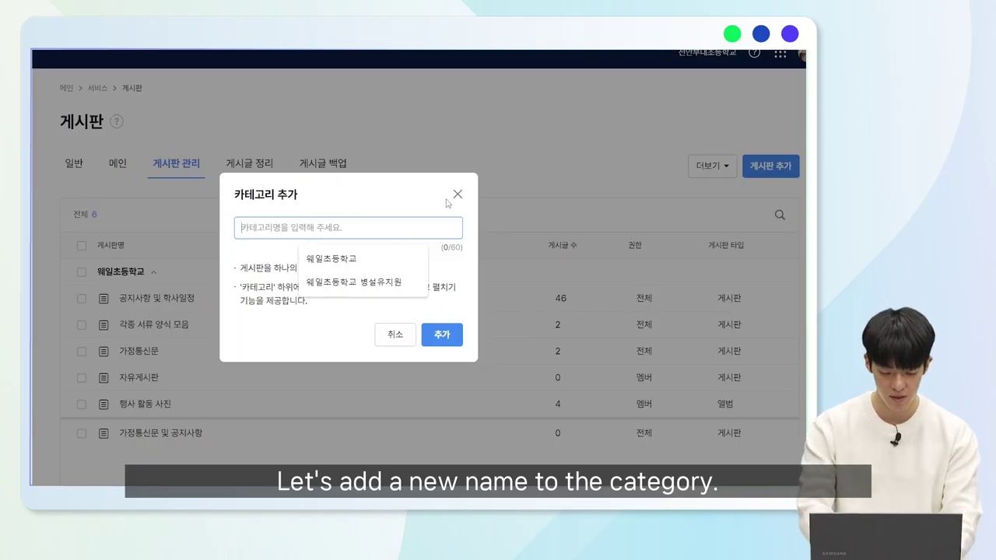
text(웨일초등학교 벼)
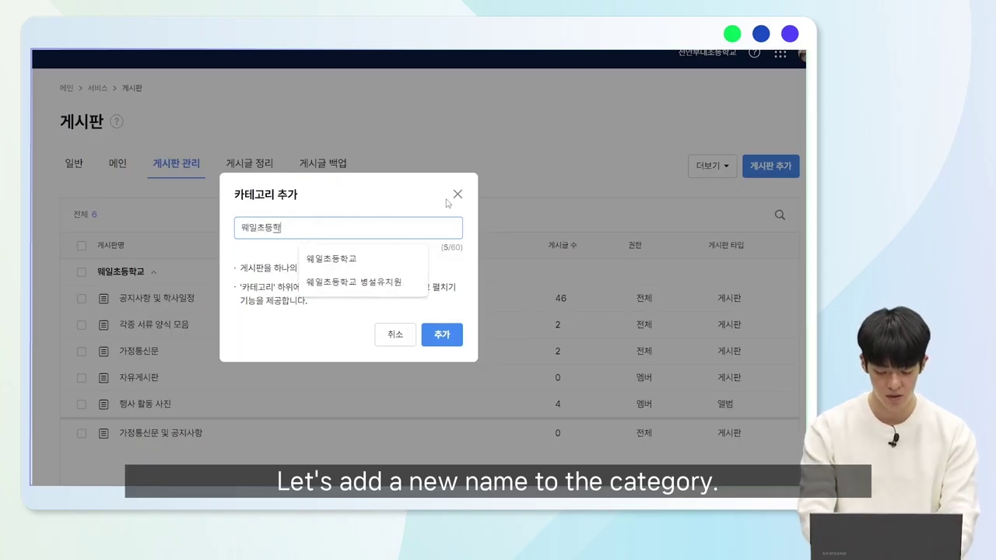
text(ㅇ설유치원)
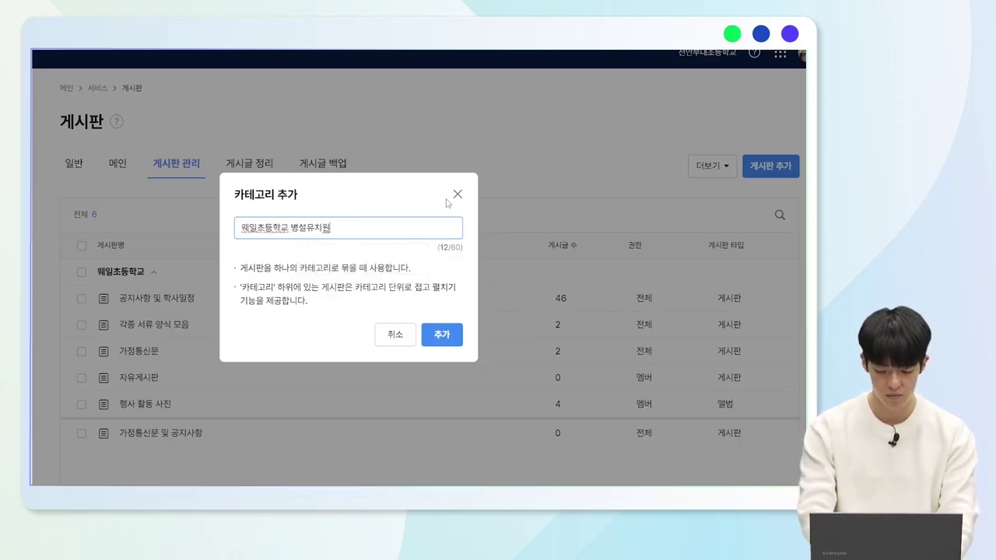
click(442, 334)
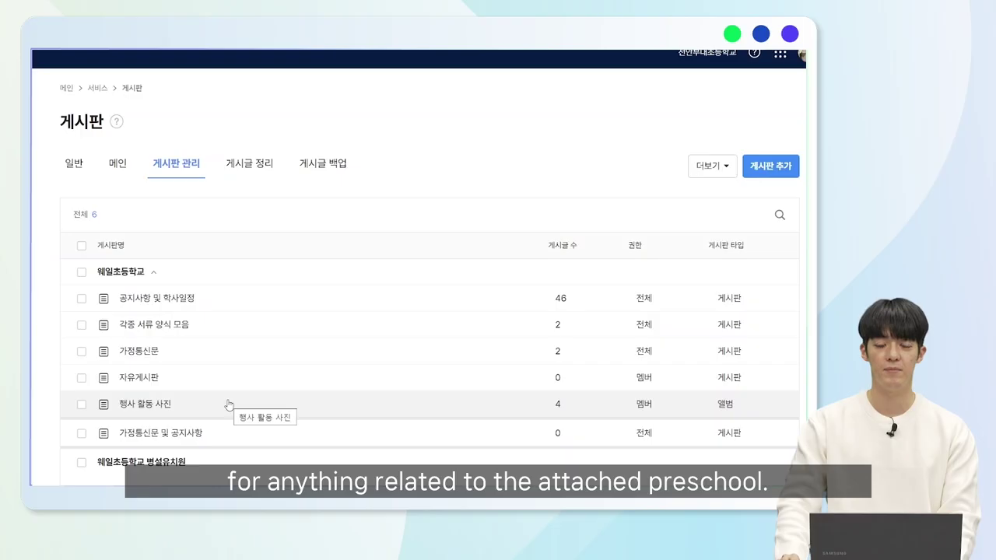
In 게시글 정리, select 공지사항 및 학사일정 as the board to clean up.
click(255, 174)
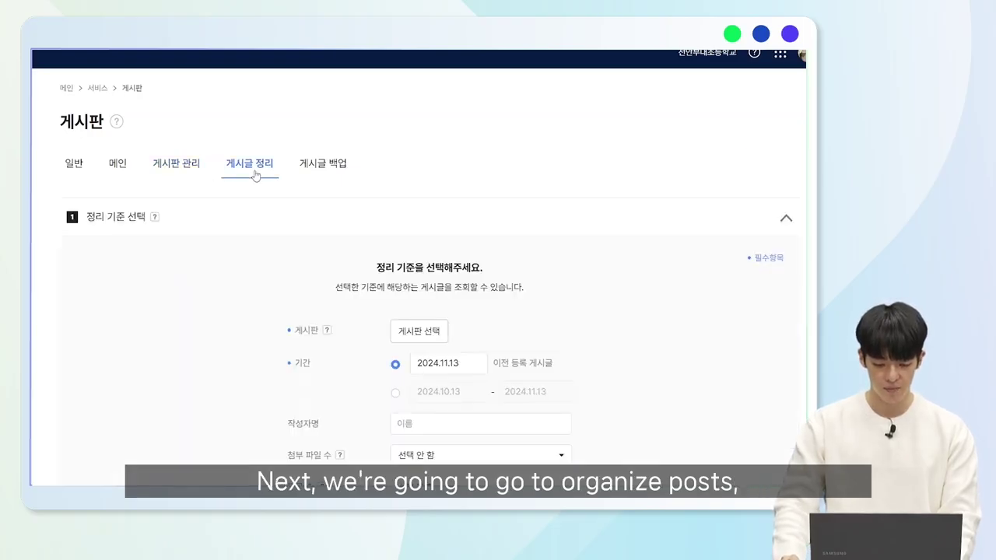
scroll(256, 174, down, 2)
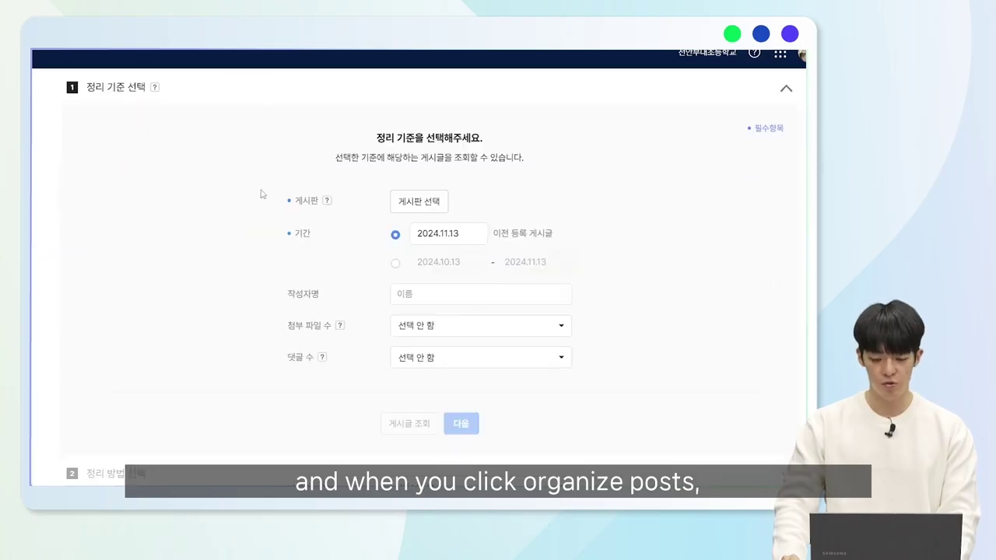
click(443, 207)
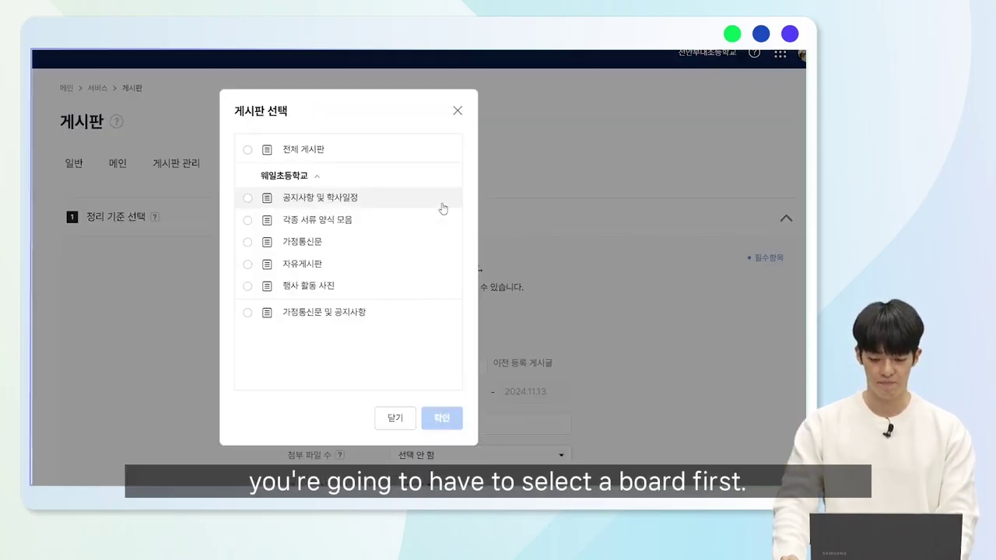
click(315, 223)
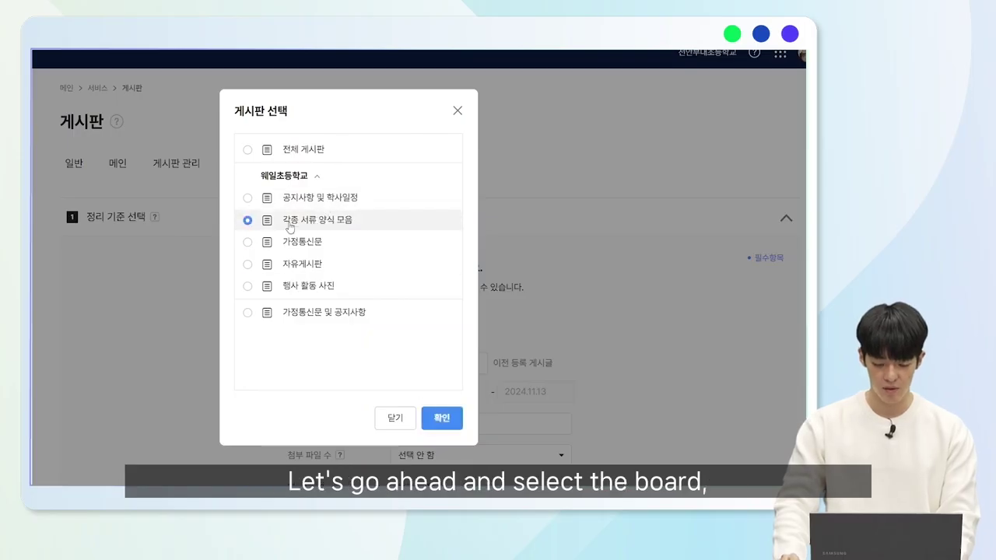
click(299, 204)
click(450, 417)
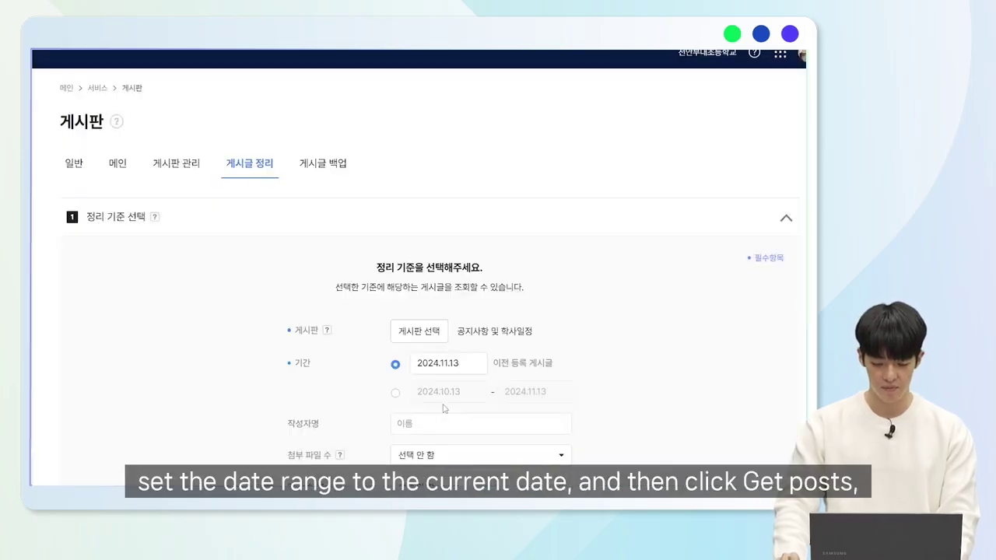
Query posts registered before 2024.11.13, finding 23, and continue to the cleanup method.
scroll(455, 330, down, 2)
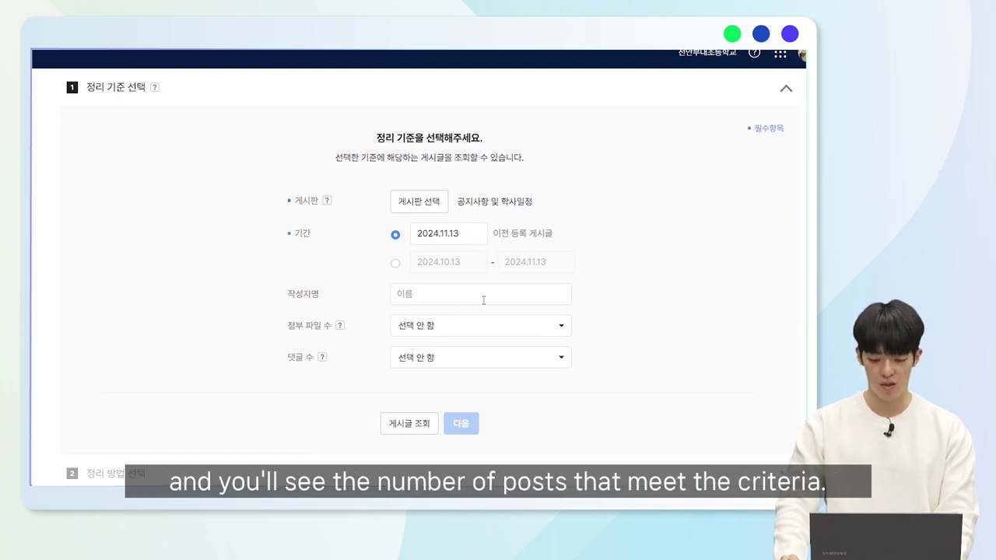
scroll(483, 303, down, 1)
click(402, 387)
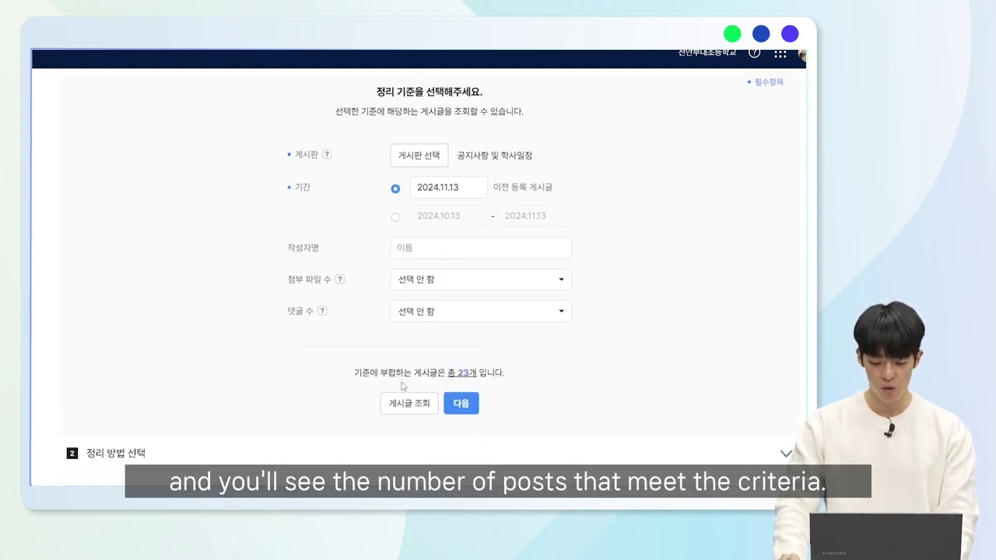
drag(361, 373, 550, 387)
click(550, 386)
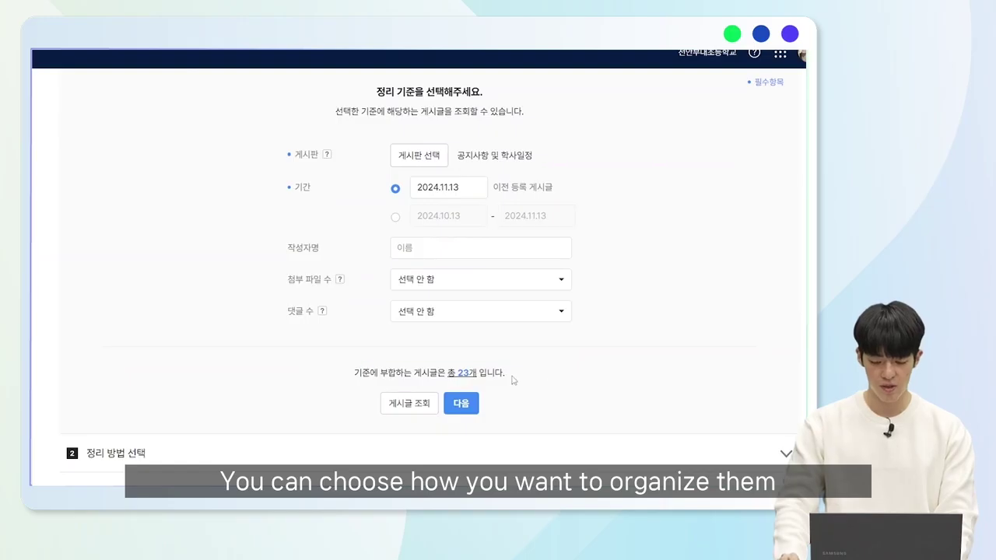
scroll(513, 380, down, 1)
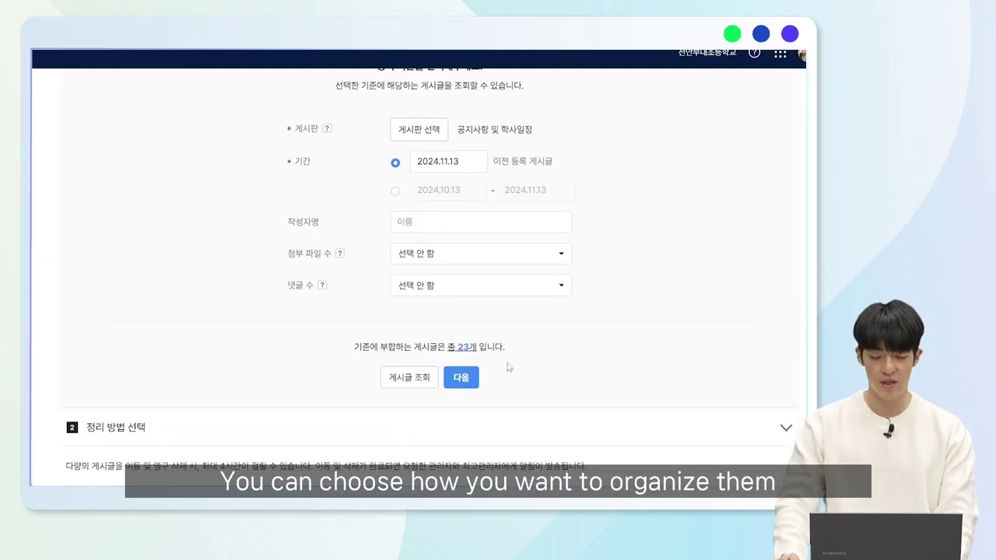
click(467, 380)
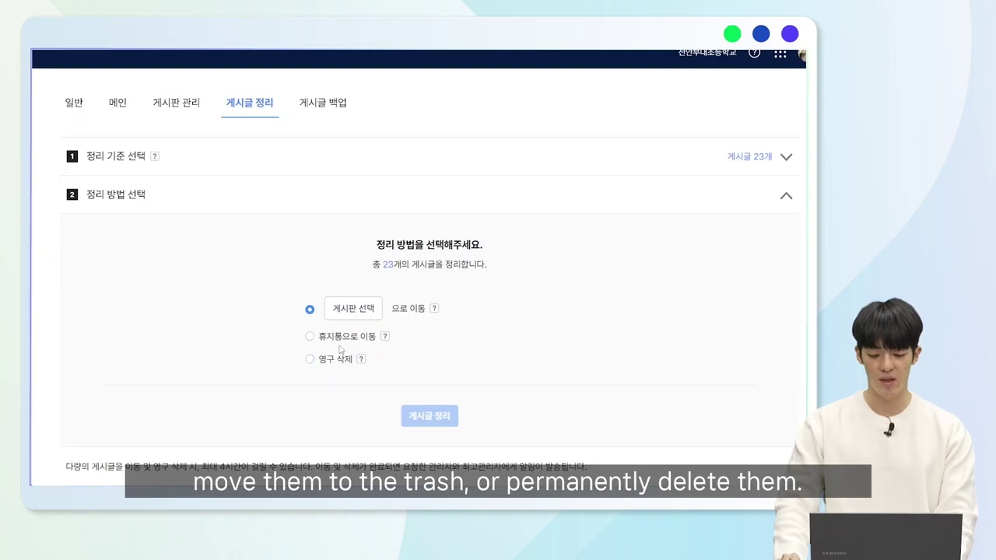
Move the 23 matching posts to the trash with 휴지통으로 이동 and confirm.
click(341, 344)
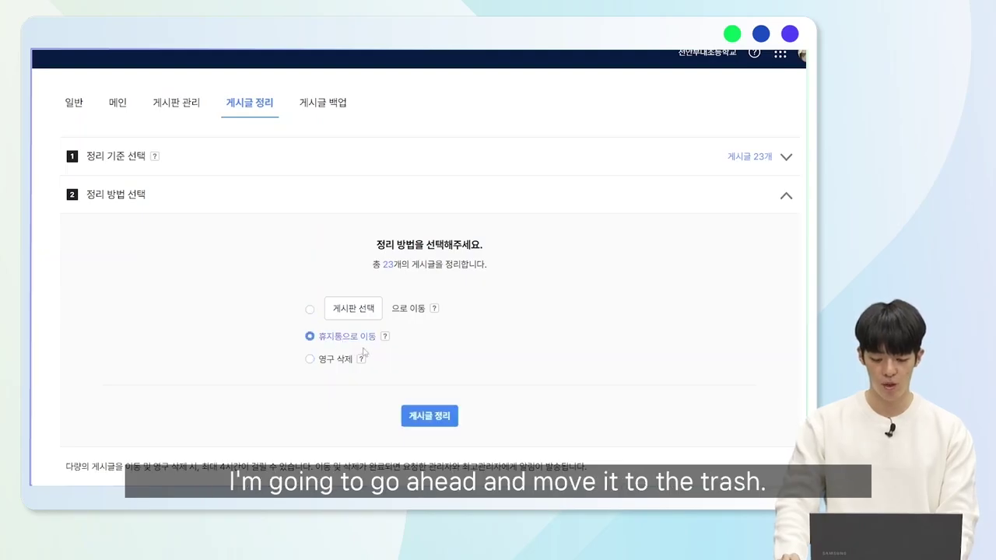
click(430, 420)
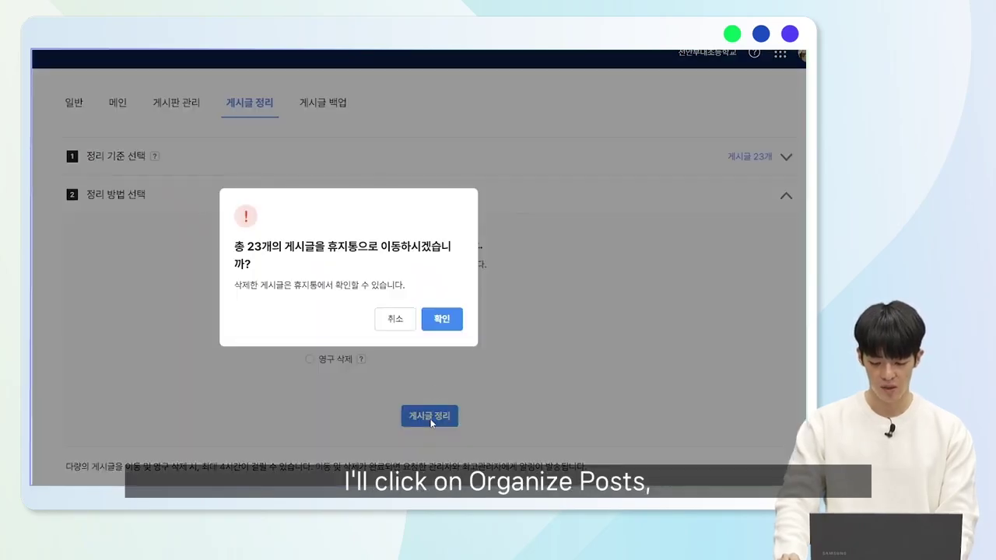
click(442, 319)
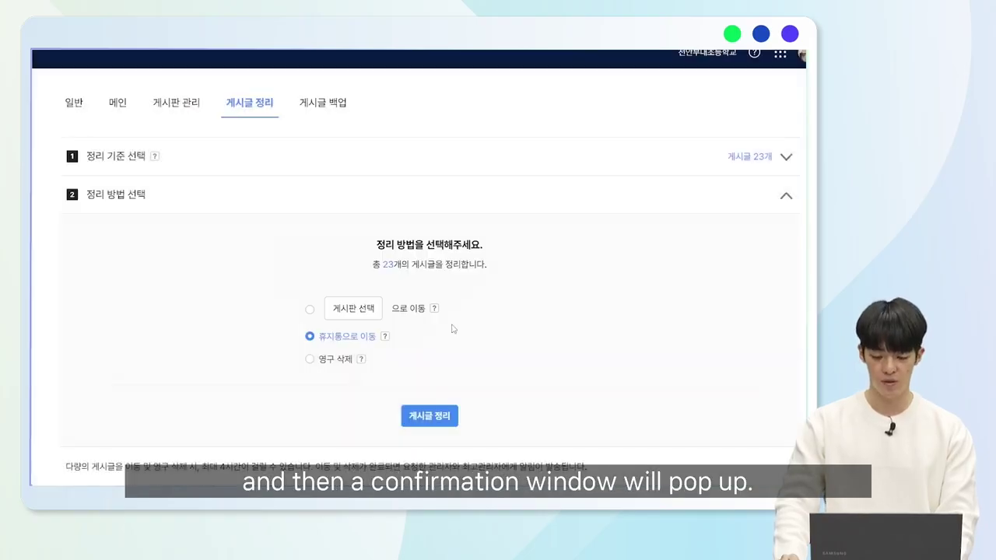
scroll(445, 330, down, 2)
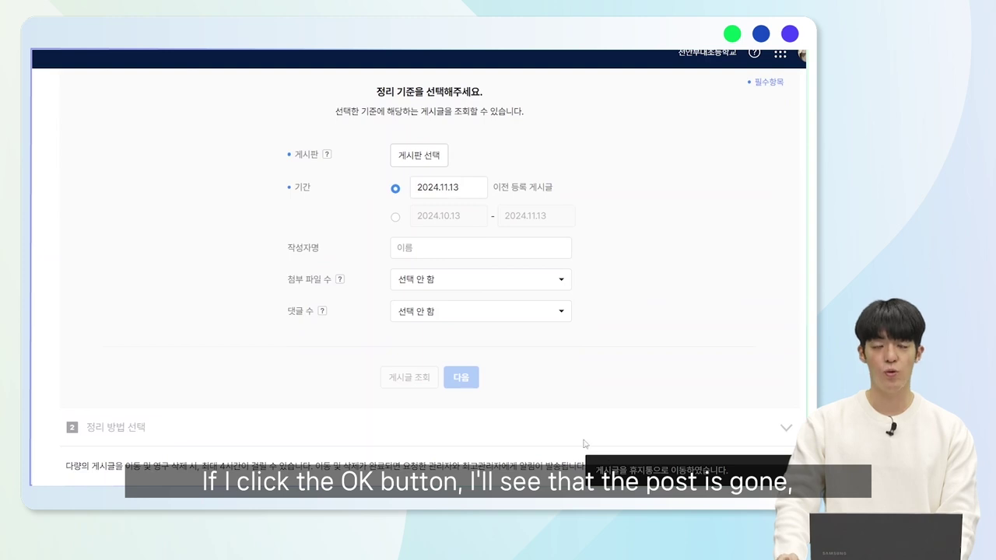
scroll(517, 421, up, 3)
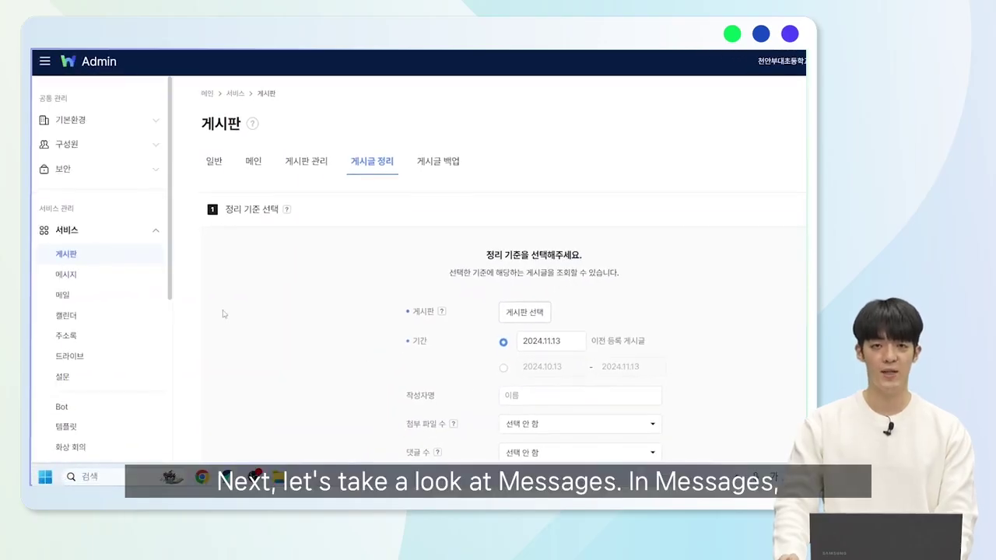
Open 메시지 settings and expand read-member check, 24-hour recall time and calling options.
click(115, 274)
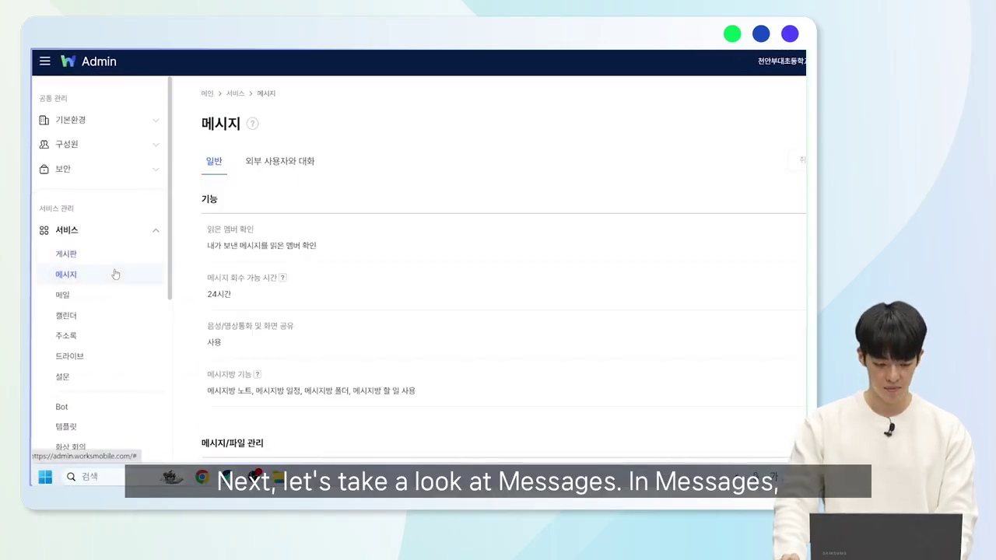
click(279, 244)
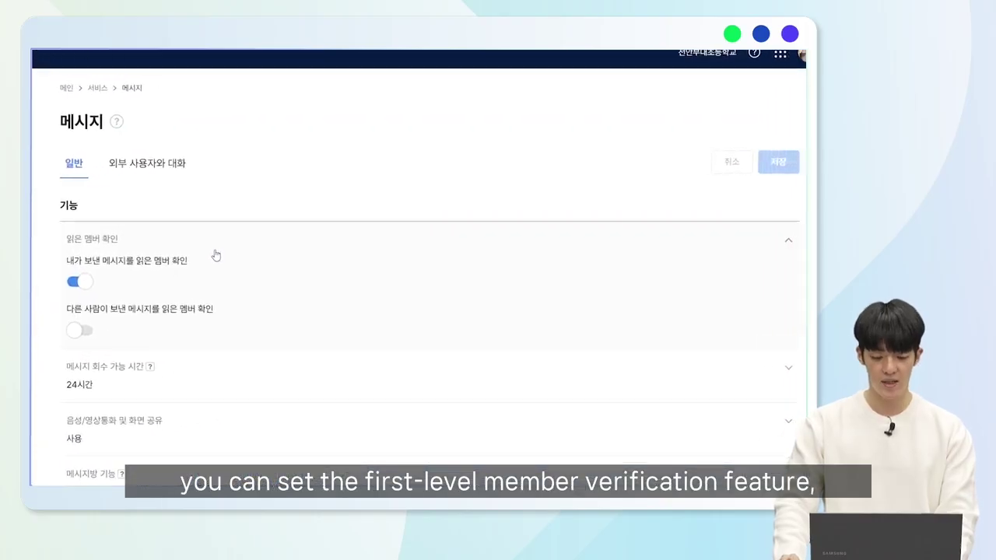
scroll(215, 257, down, 1)
click(219, 307)
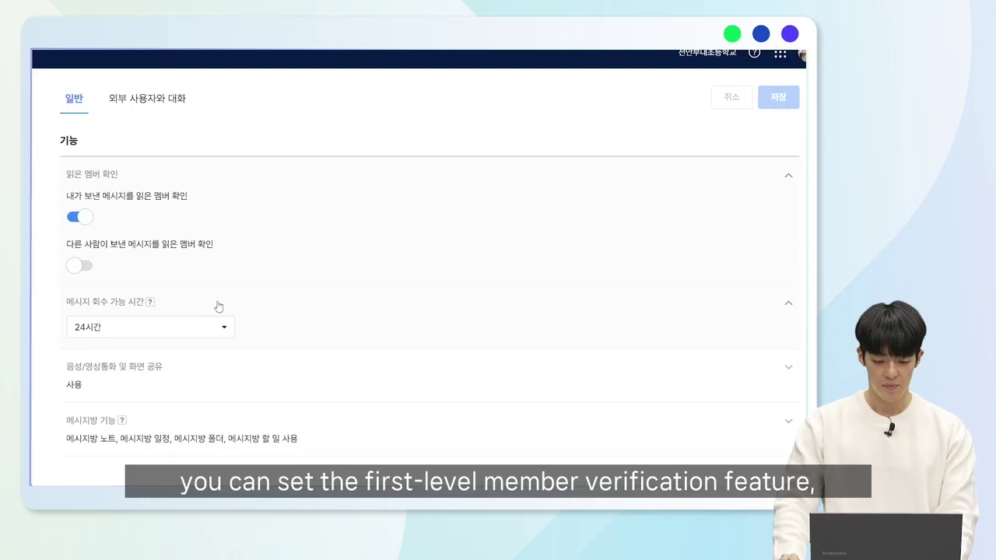
click(212, 369)
Expand the message room features, retention periods, attachment limits and note trash retention rows.
scroll(191, 311, down, 2)
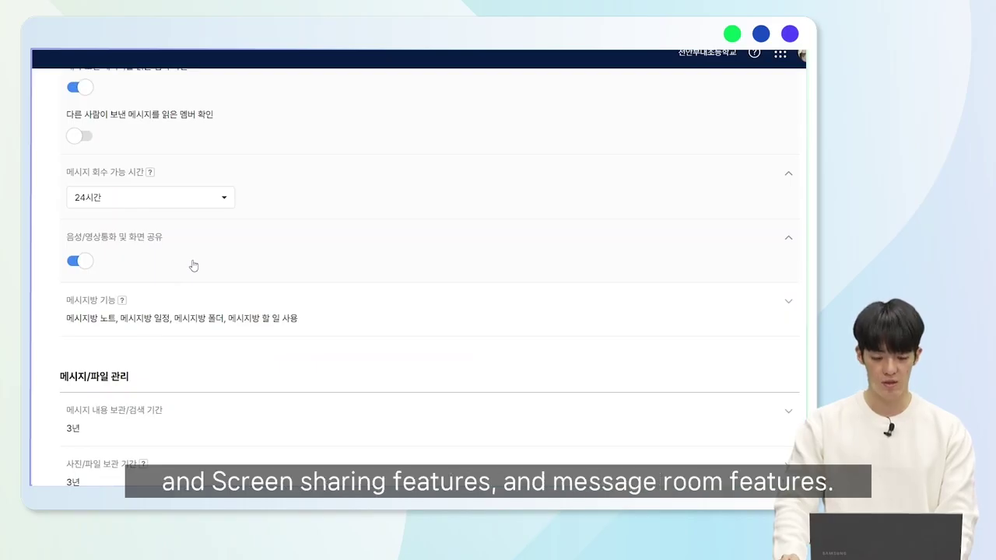
click(184, 309)
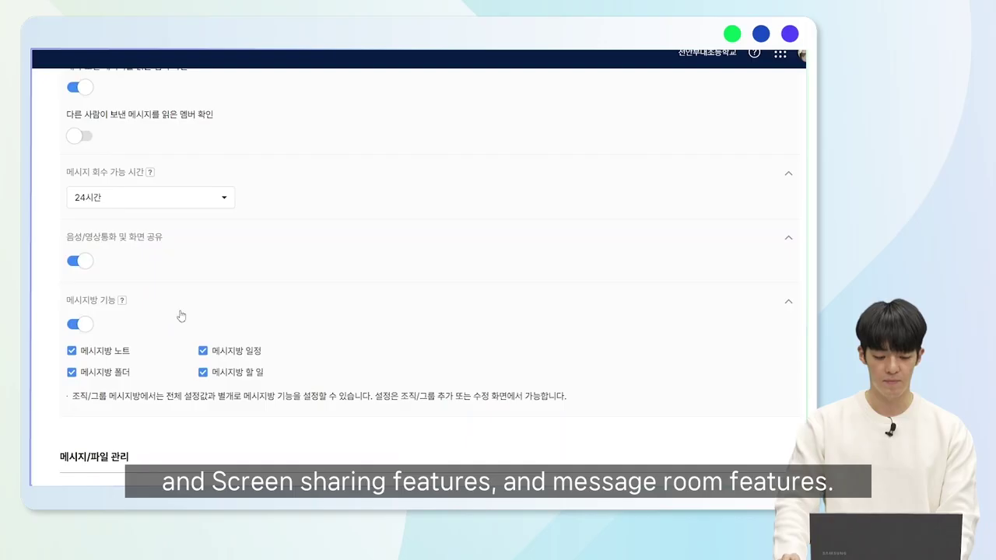
scroll(185, 313, down, 3)
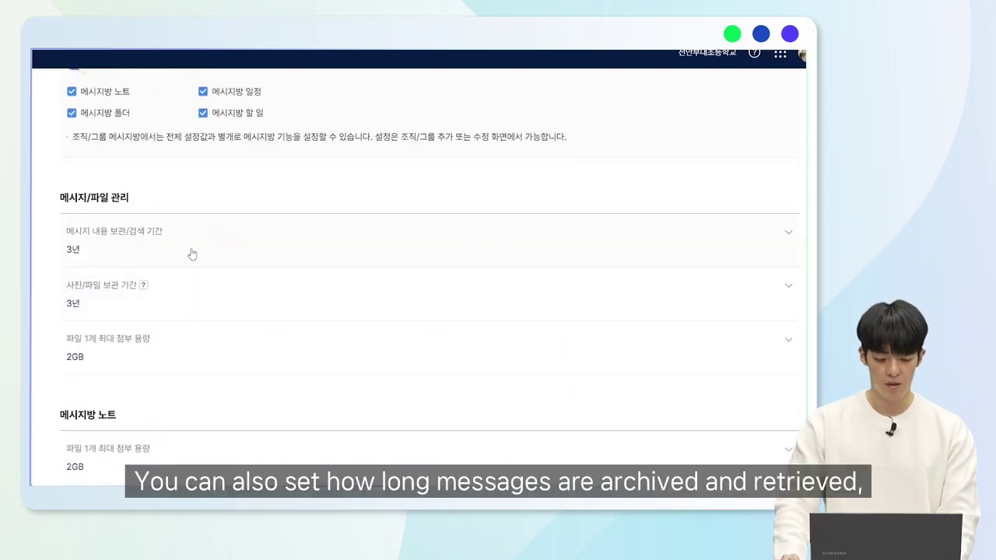
click(192, 255)
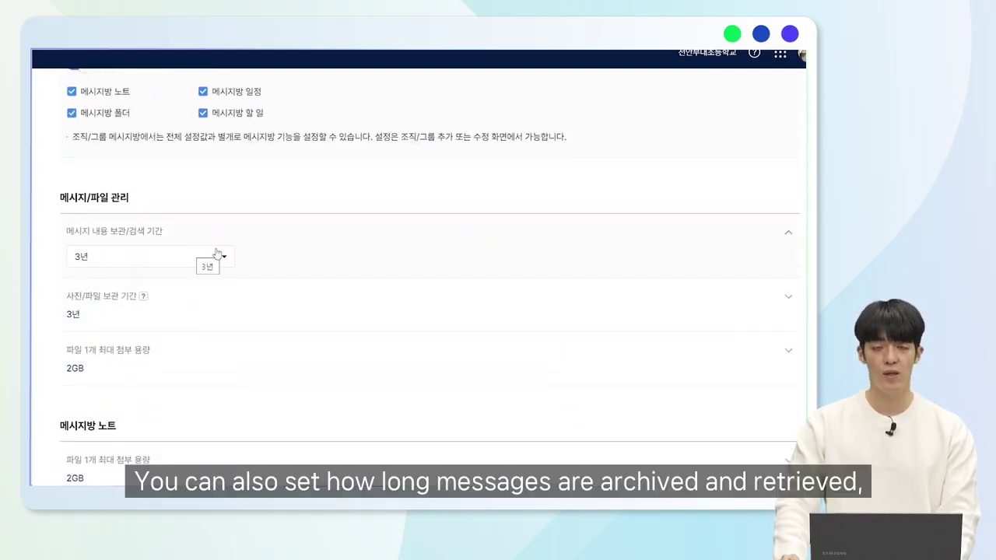
click(226, 303)
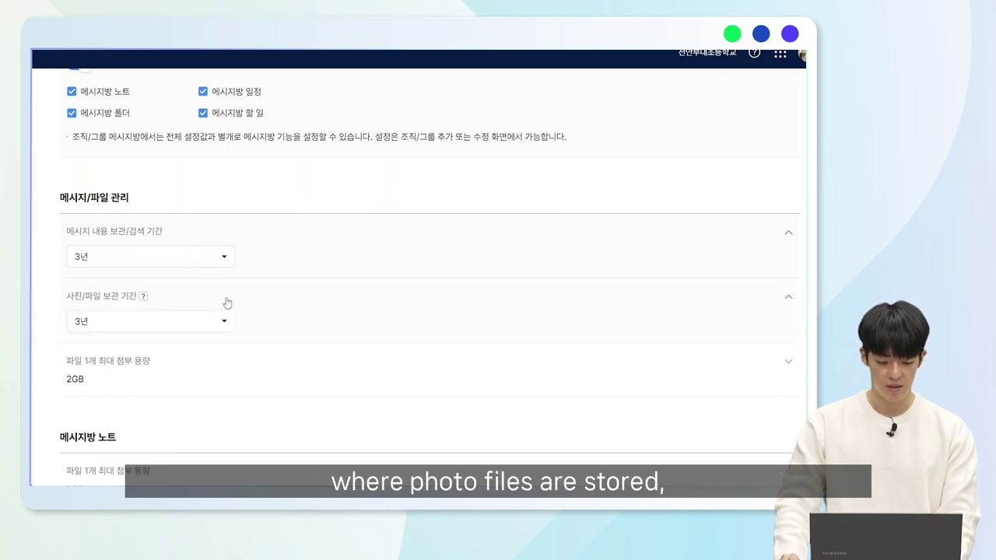
scroll(227, 315, down, 1)
click(226, 315)
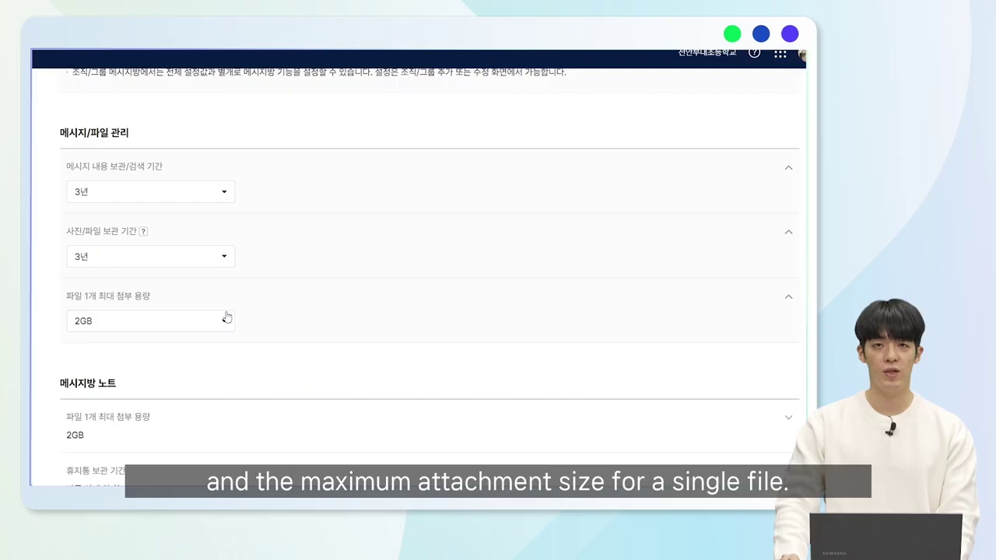
scroll(227, 317, down, 2)
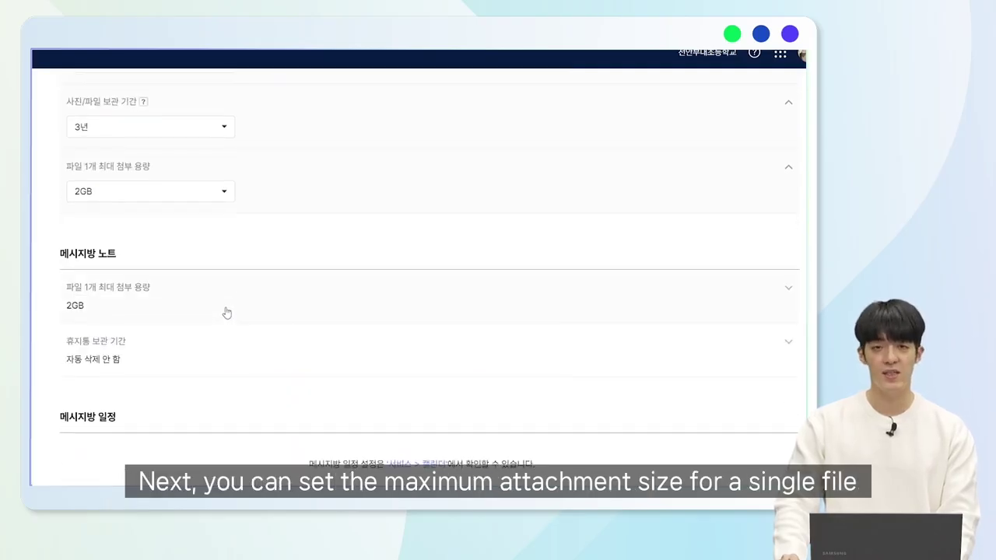
click(227, 313)
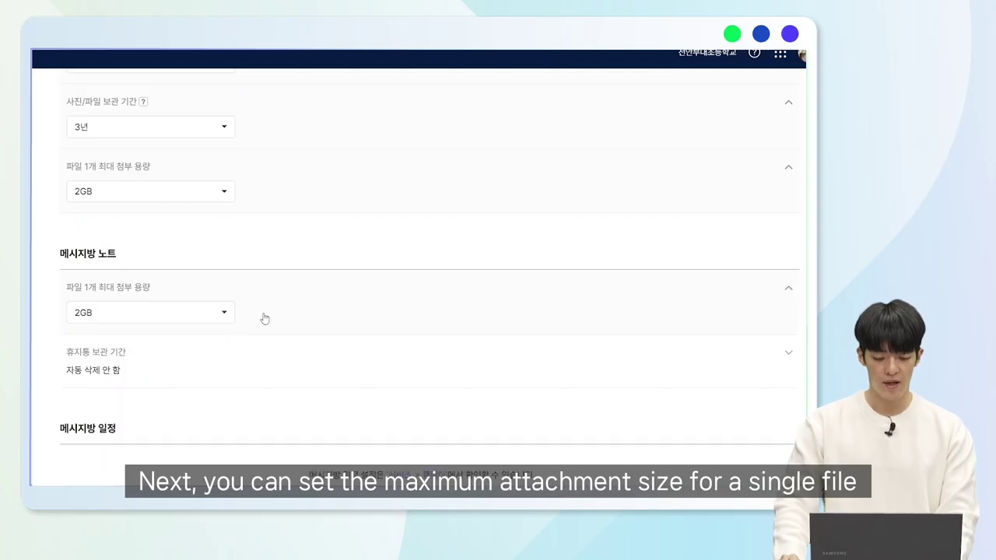
click(236, 348)
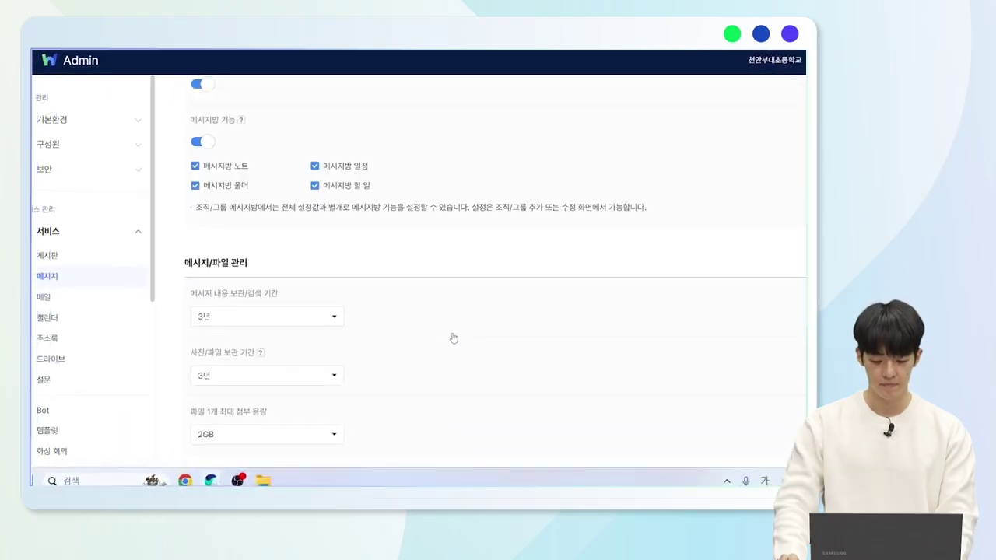
scroll(451, 338, up, 10)
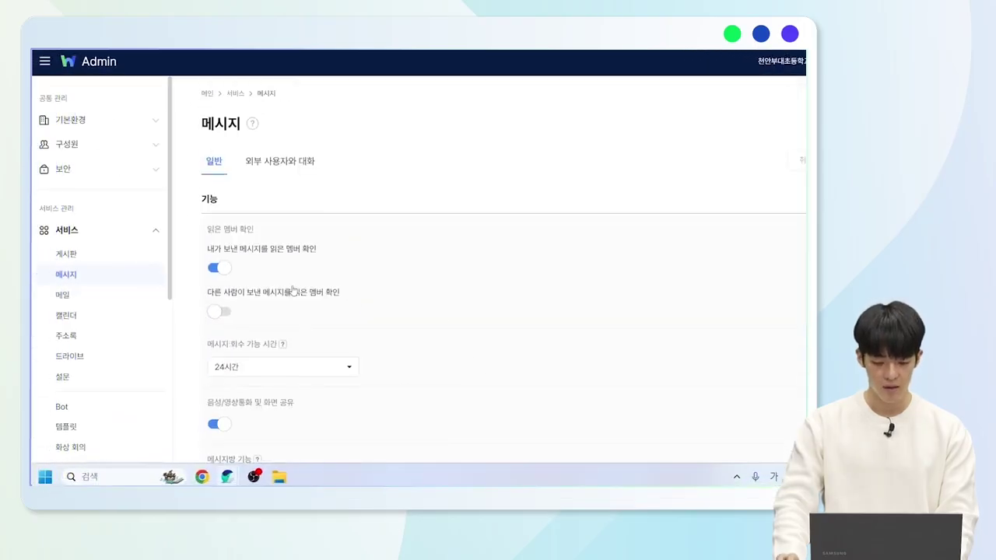
Open 메일 settings and expand receipt confirmation, 25 MB attachment limit and download-limited file rows.
click(117, 295)
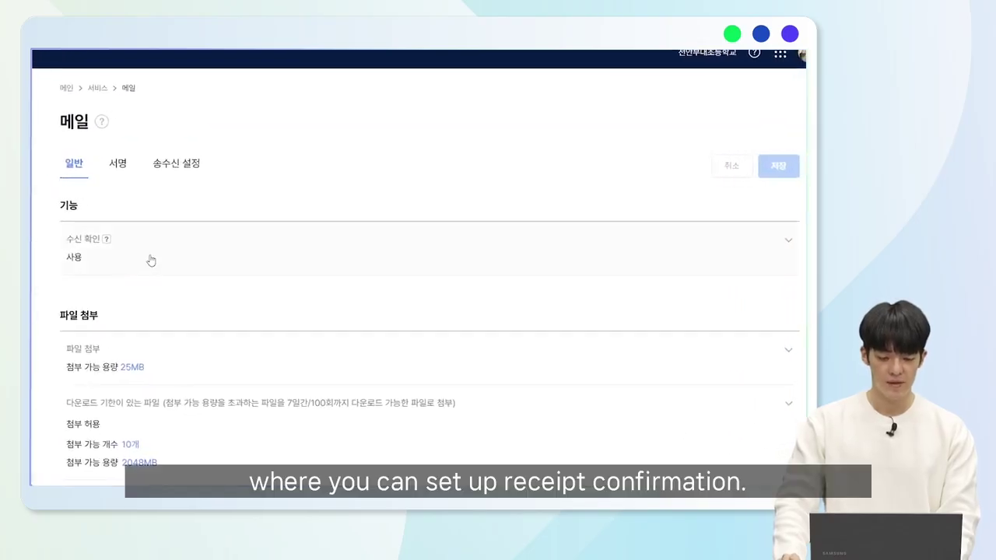
click(169, 259)
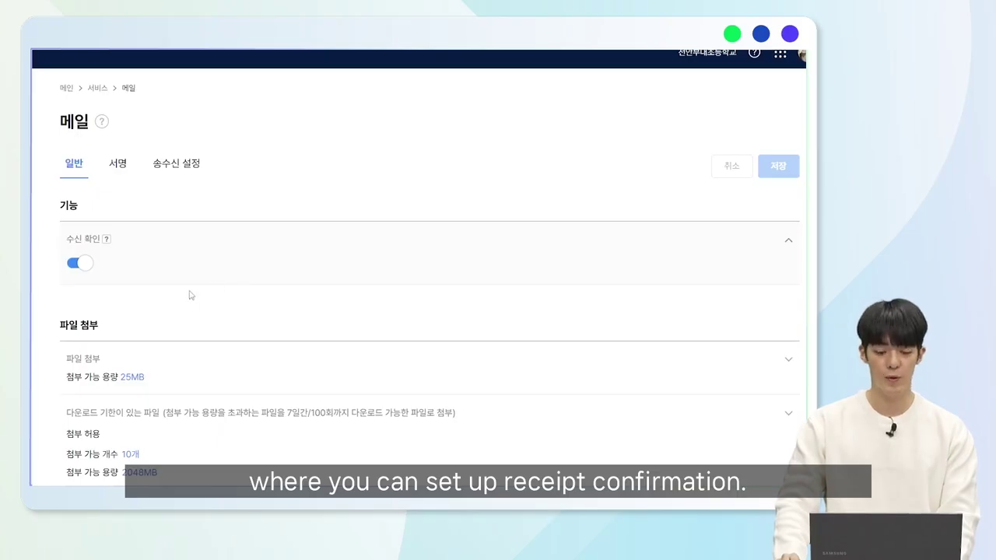
scroll(191, 296, down, 2)
click(207, 240)
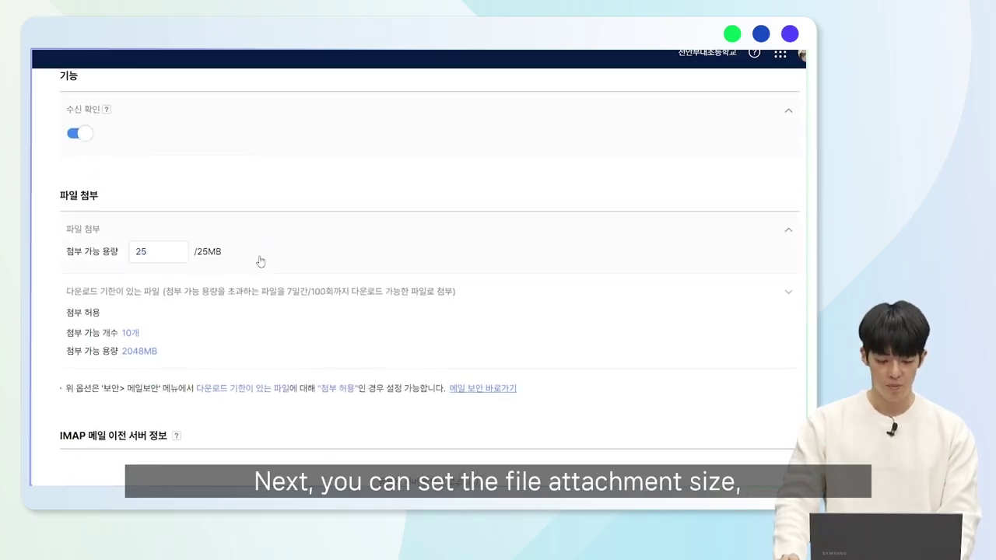
click(203, 307)
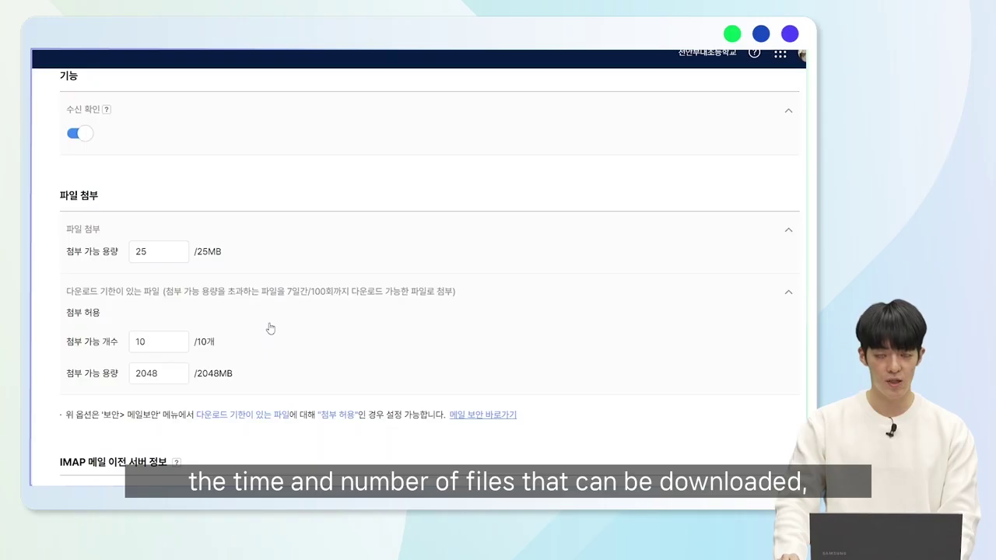
scroll(244, 340, down, 1)
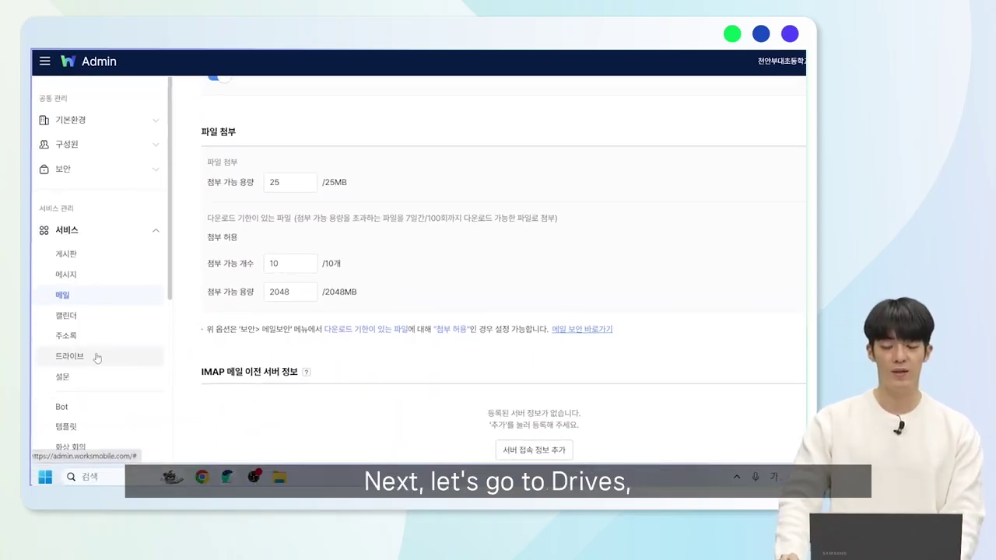
Open 드라이브 settings and expand public folder creation, link sharing and link expiration rows.
click(97, 357)
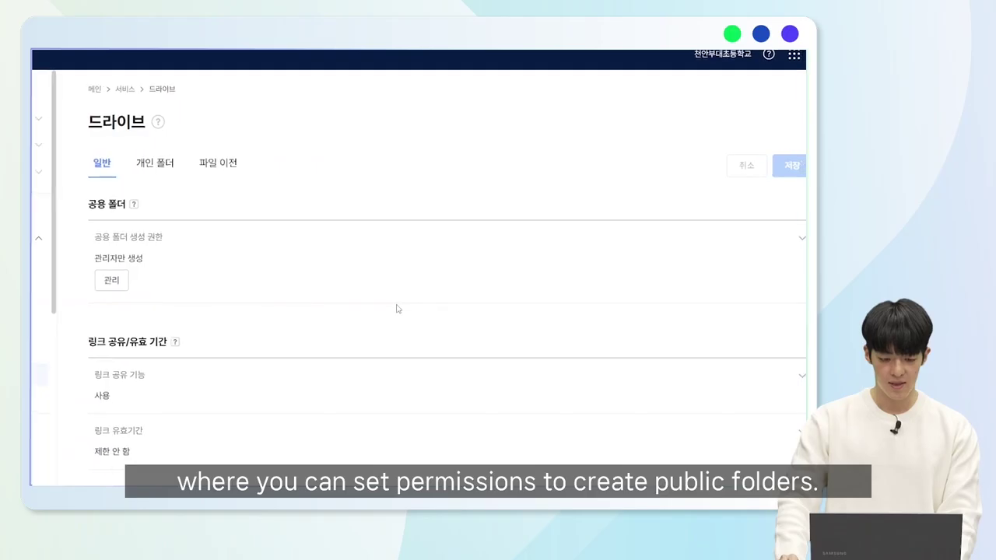
scroll(231, 245, down, 2)
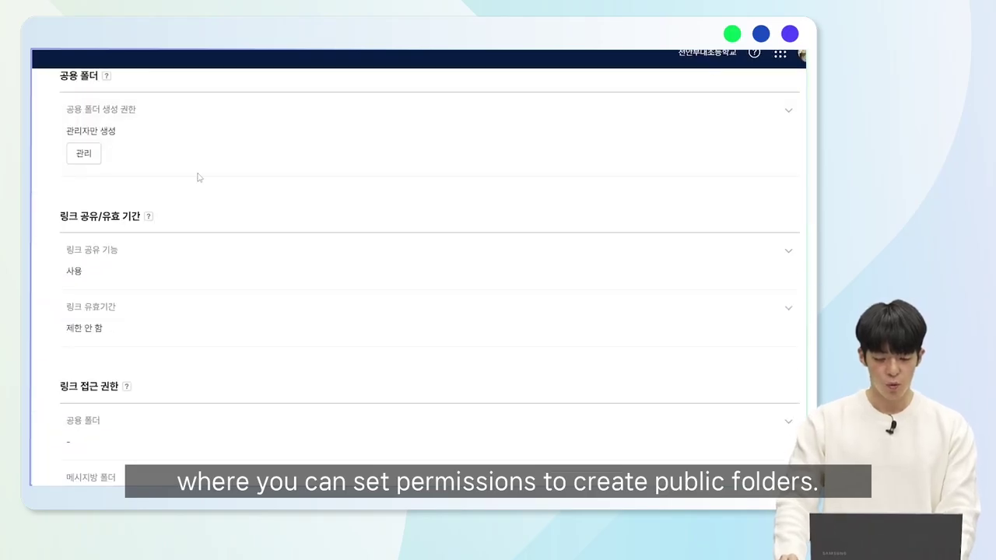
click(219, 138)
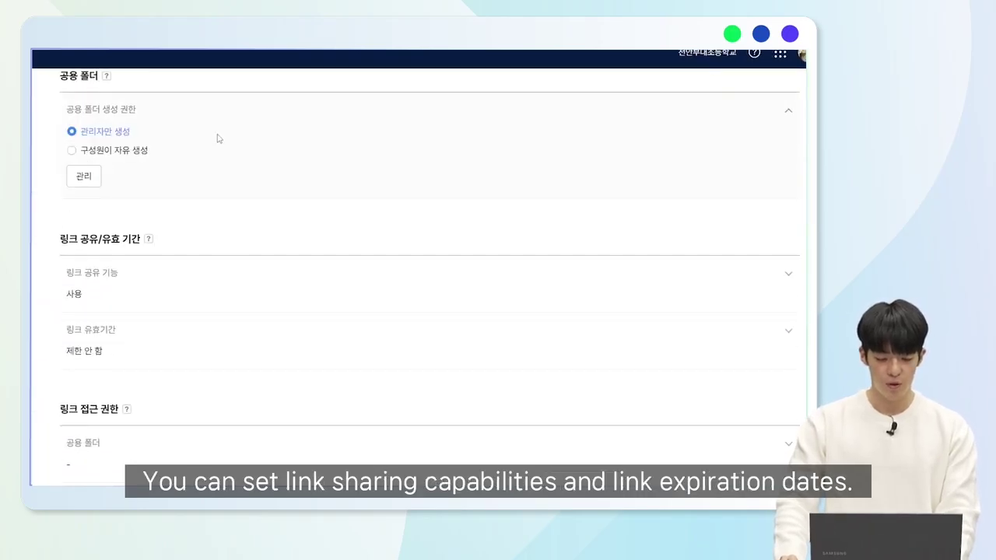
click(202, 282)
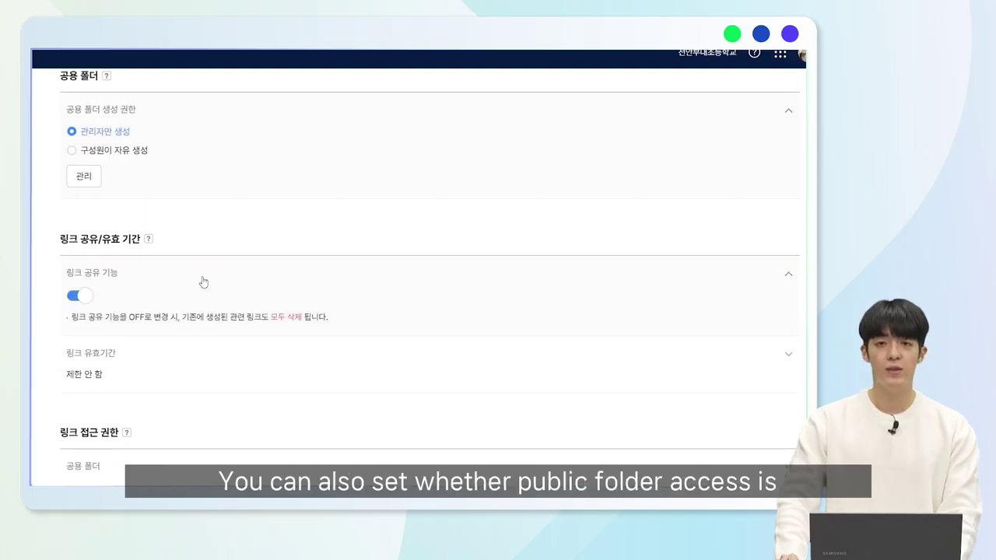
click(171, 348)
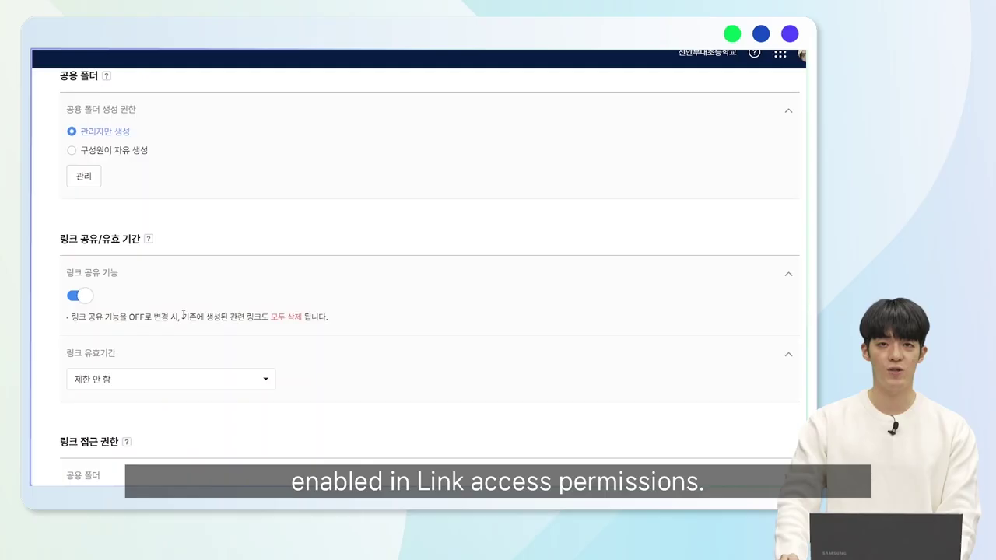
scroll(183, 319, down, 2)
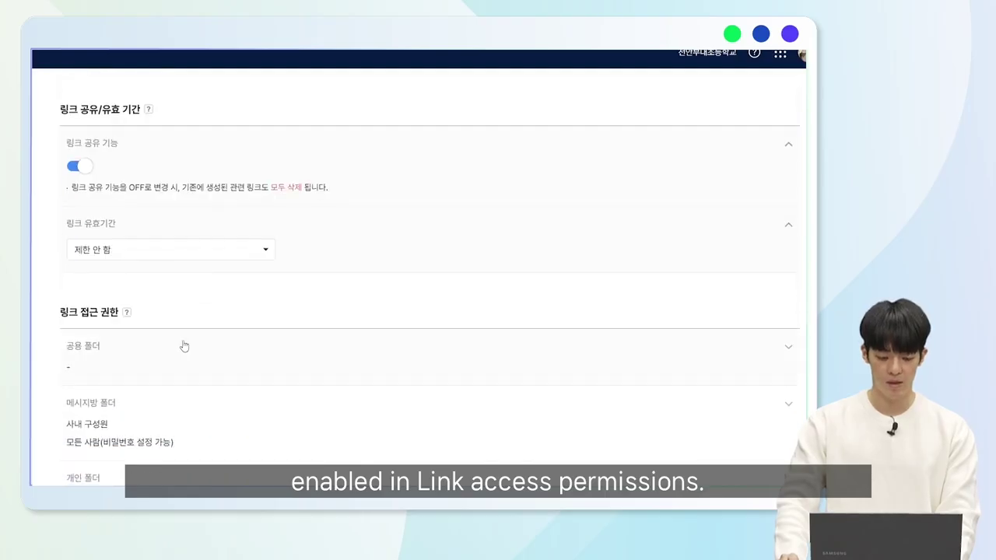
scroll(183, 347, down, 2)
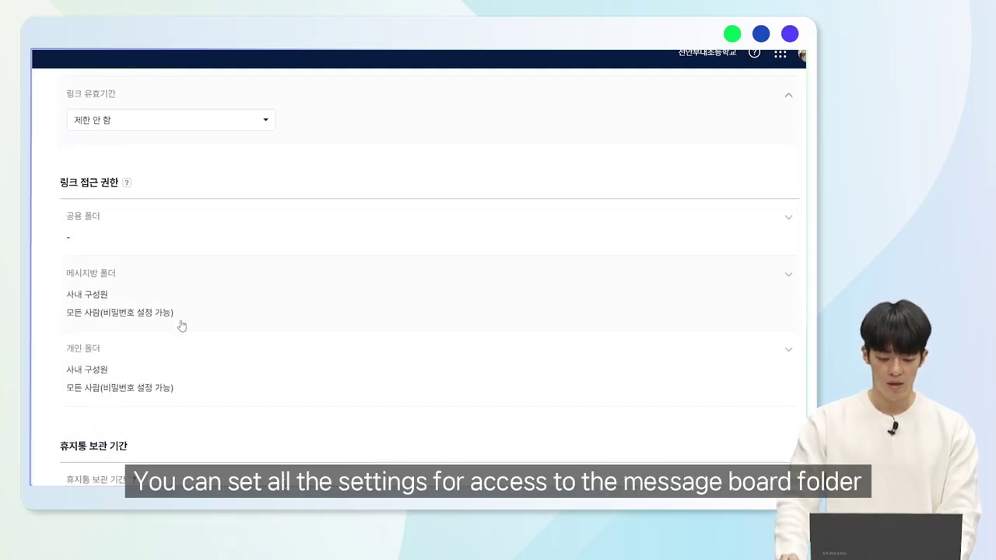
Expand public, message-room and personal folder link access and trash retention, then open 설문 settings.
click(161, 239)
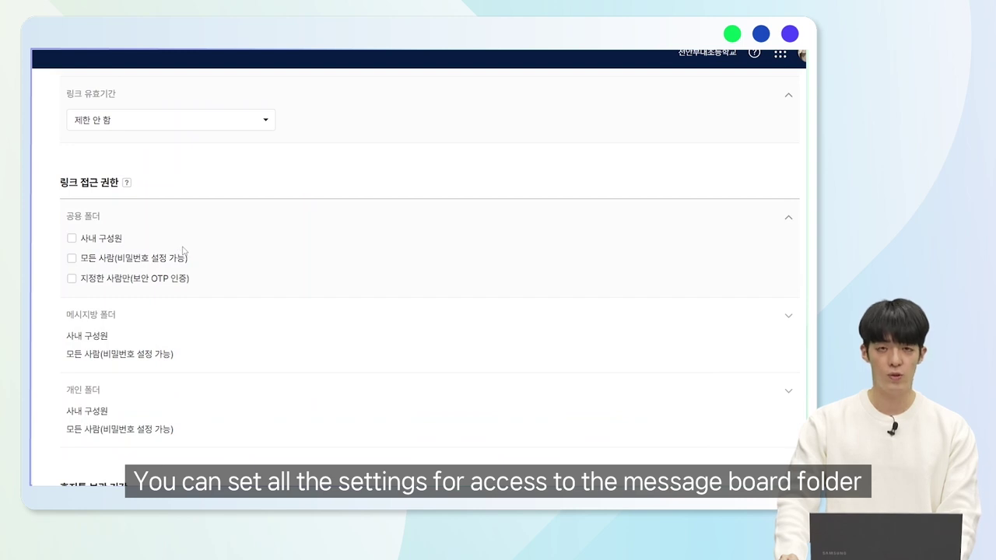
click(162, 325)
scroll(195, 315, down, 1)
scroll(196, 314, down, 1)
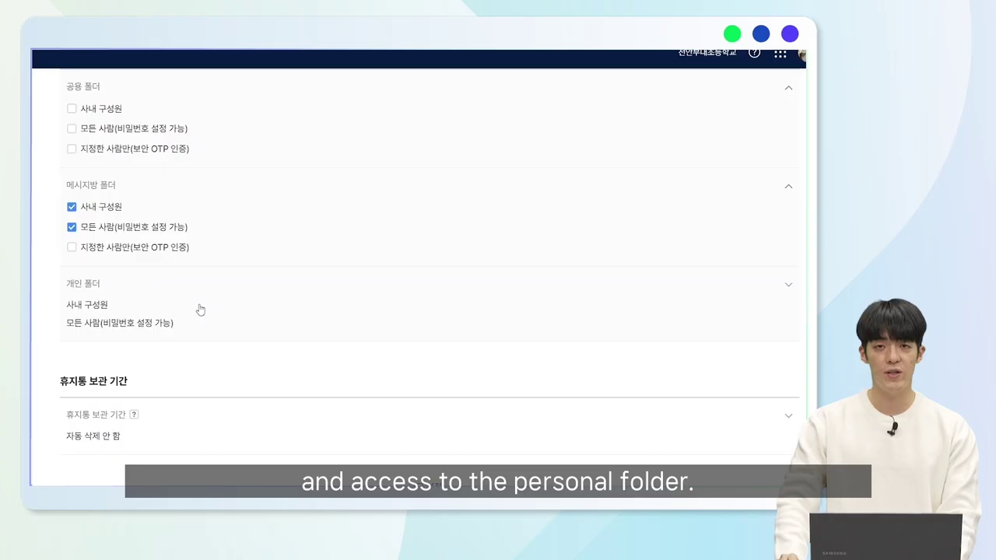
click(200, 310)
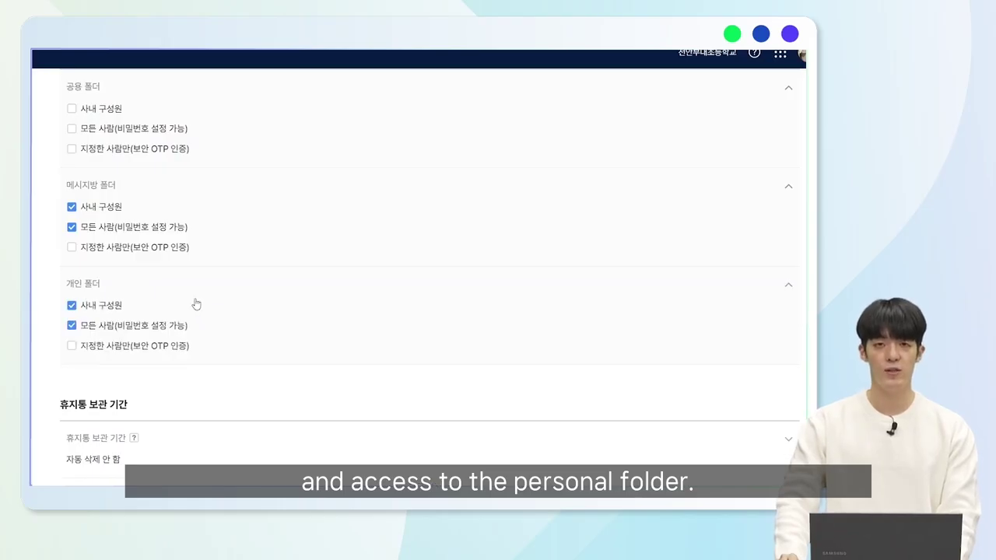
scroll(197, 303, down, 2)
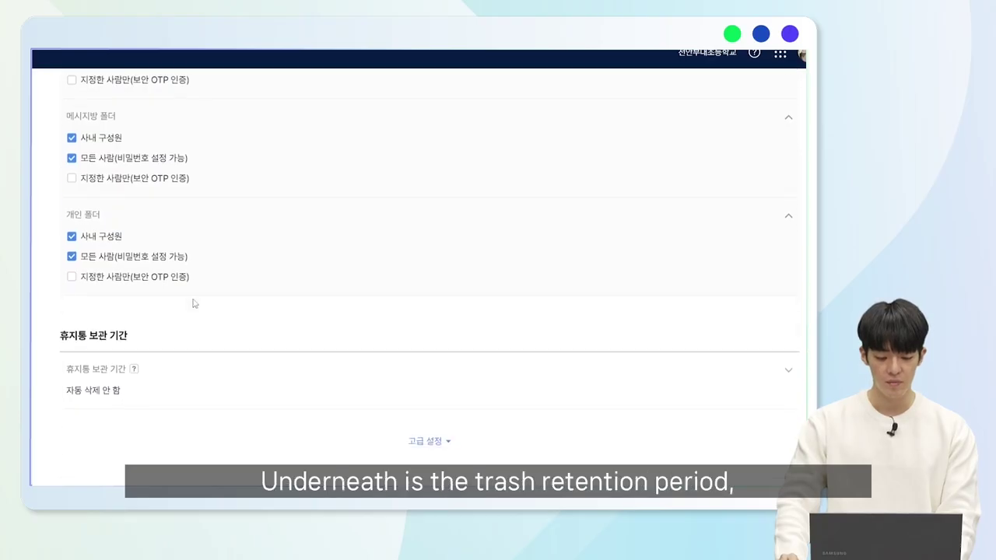
click(177, 376)
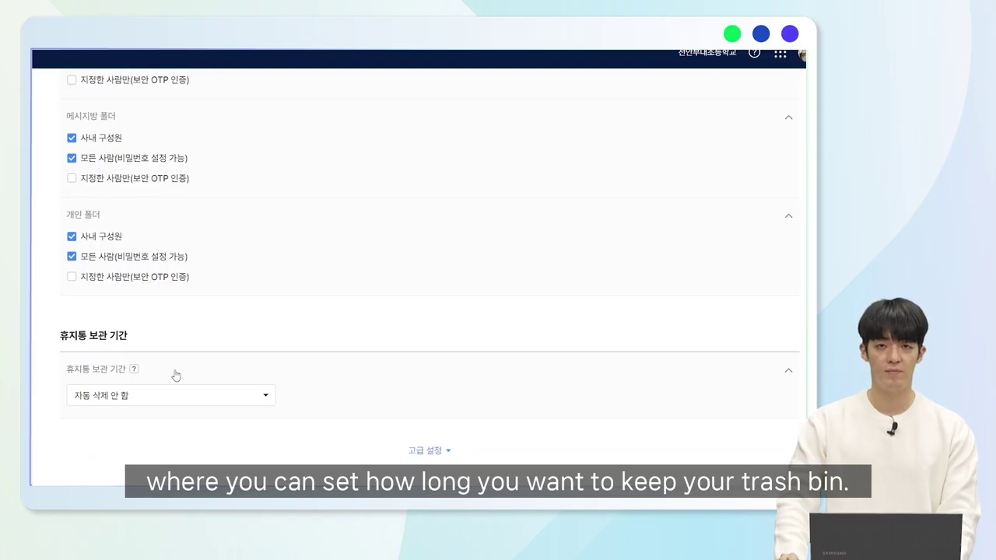
click(118, 379)
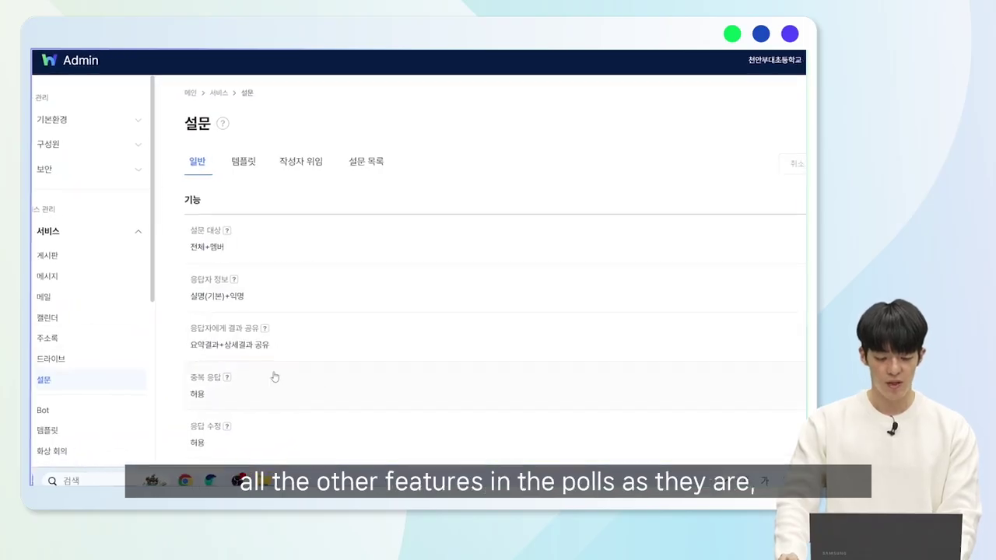
Scroll up and down through the 설문 목록 list of 19 created polls.
scroll(190, 264, down, 2)
scroll(215, 309, up, 2)
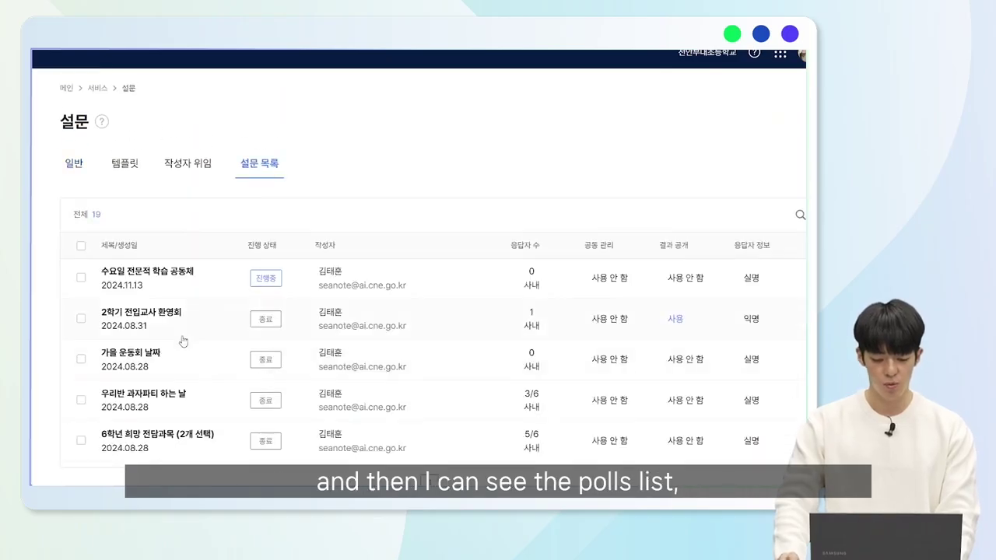
scroll(429, 311, down, 3)
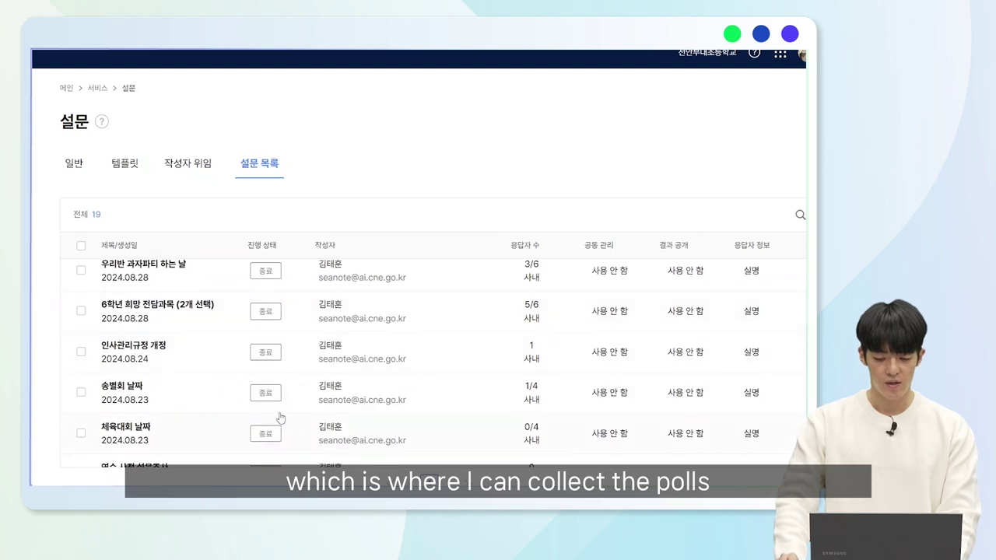
scroll(242, 372, up, 3)
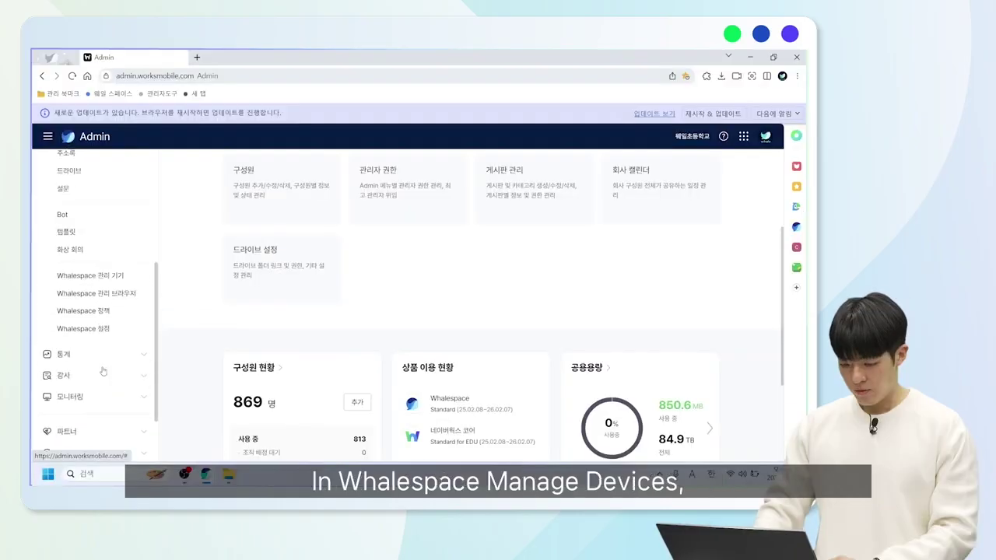
scroll(109, 334, down, 1)
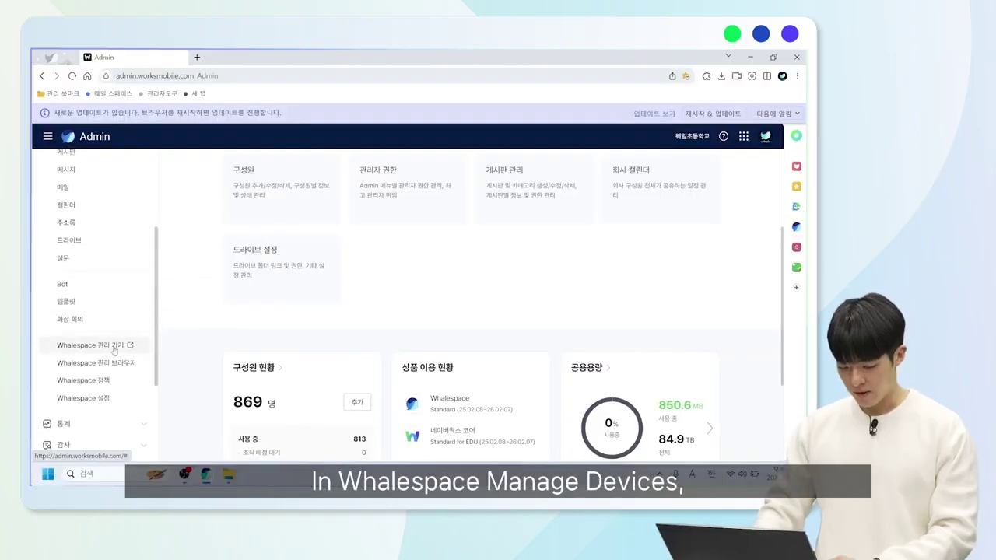
Browse the 169 Whalespace managed devices and switch to the 조직 단위 기기 보기 view.
click(114, 347)
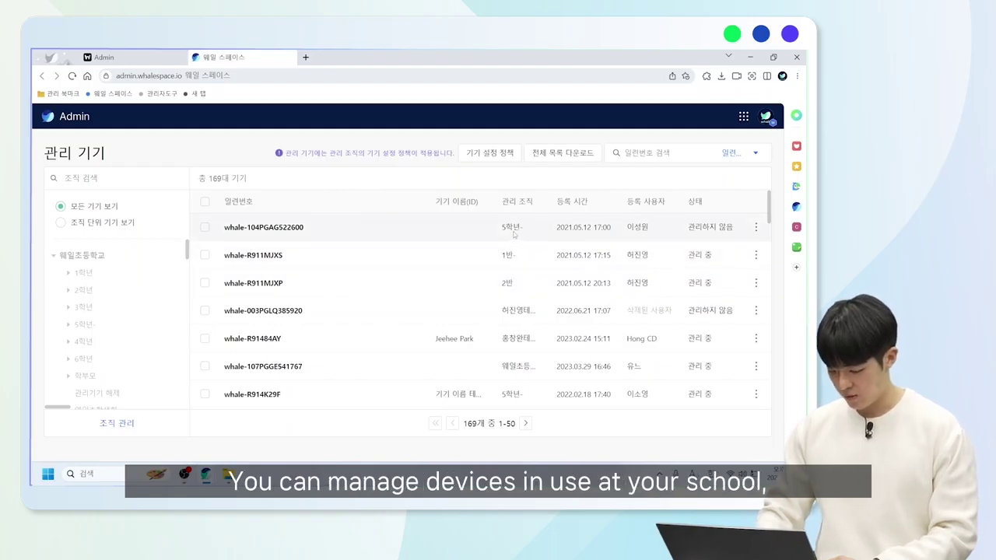
scroll(463, 287, down, 1)
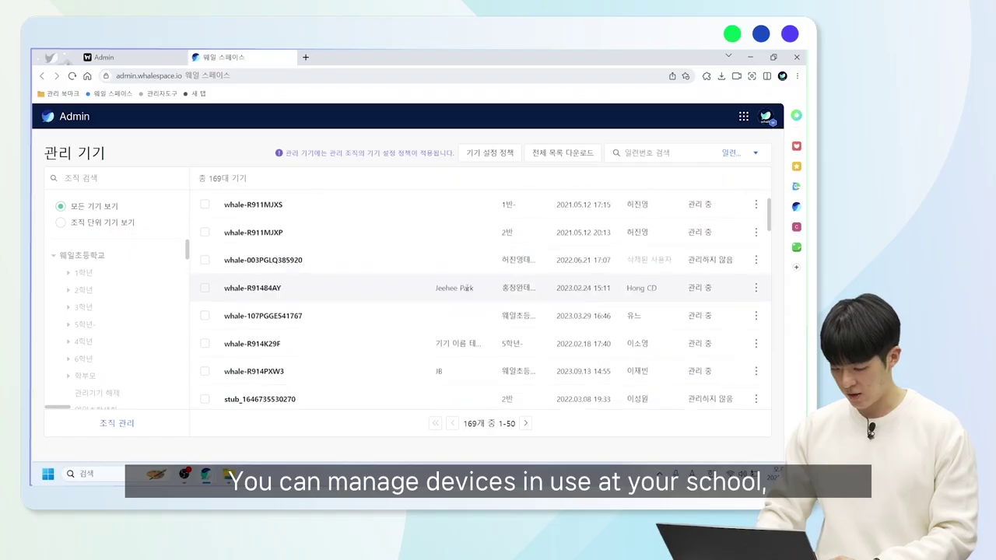
scroll(340, 259, up, 1)
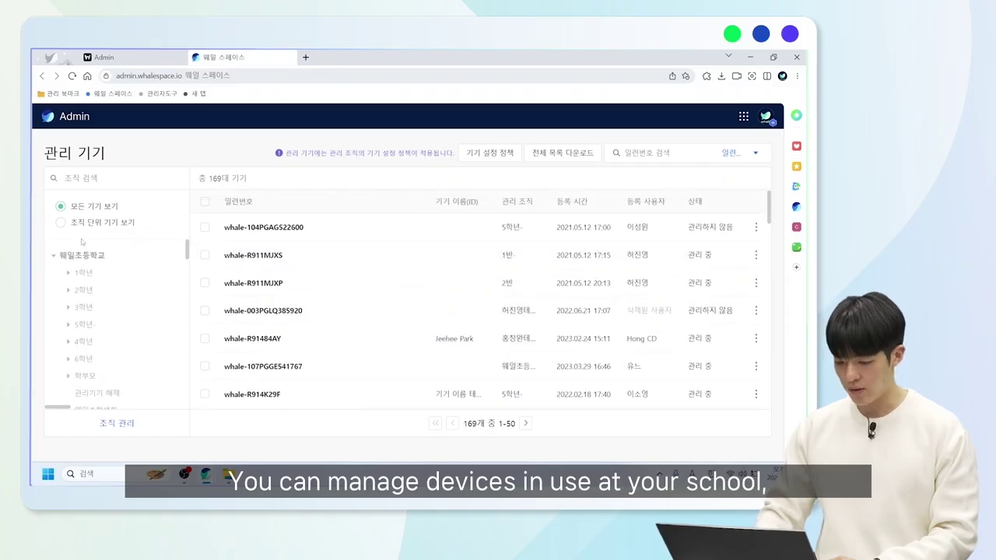
click(74, 225)
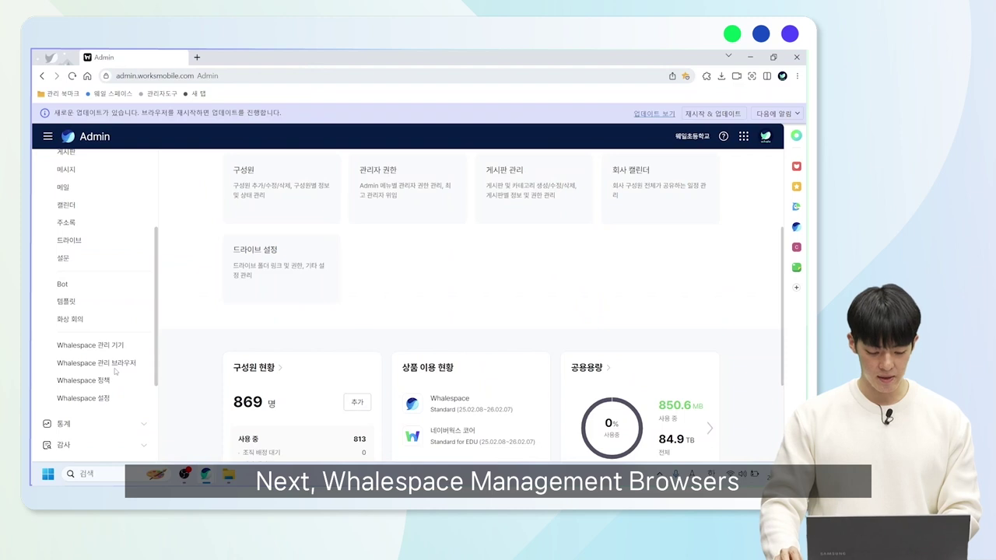
View the one enrolled Windows browser under Whalespace 관리 브라우저, then return to the Admin home tab.
click(115, 369)
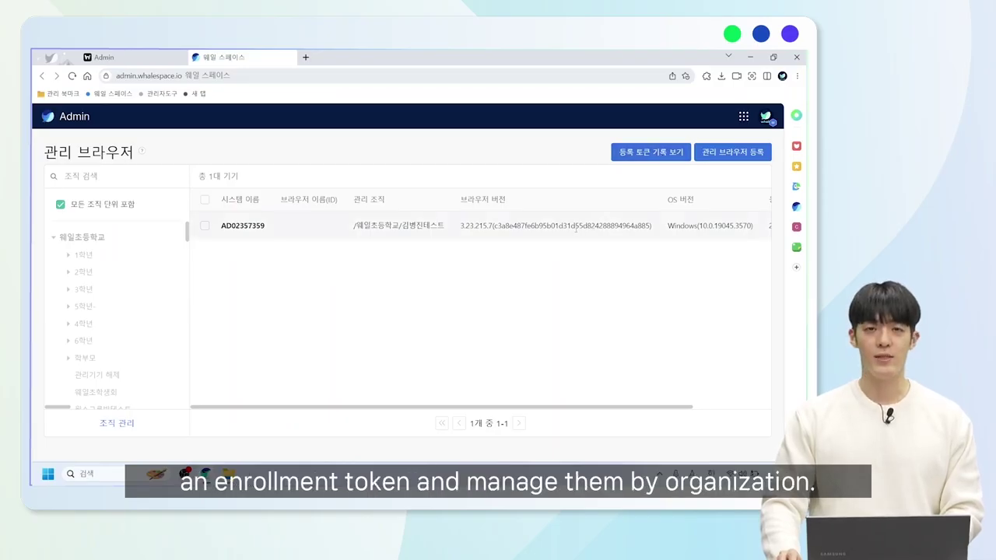
click(109, 57)
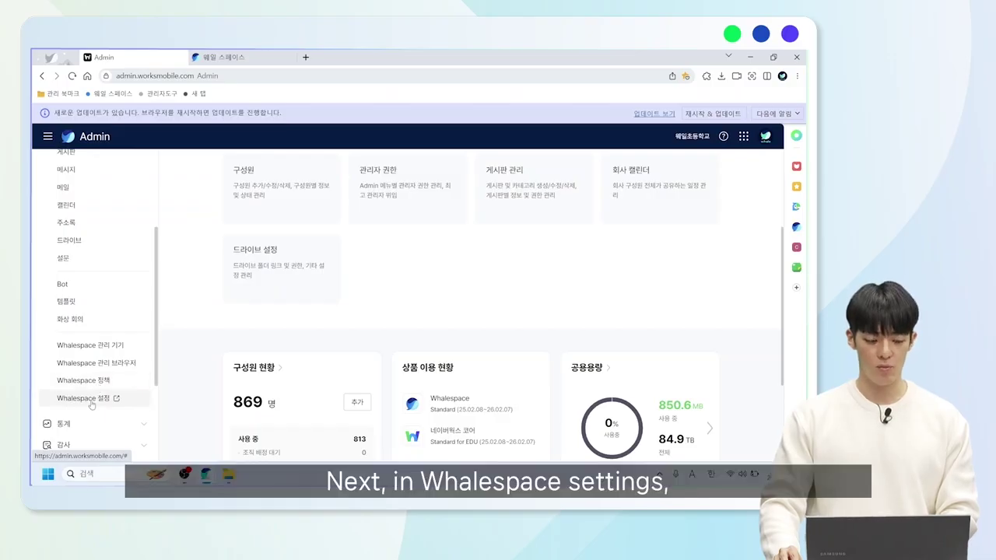
Inspect the Whalespace 사용자 정보 변경 setting and cancel, leaving user info changes allowed.
click(85, 398)
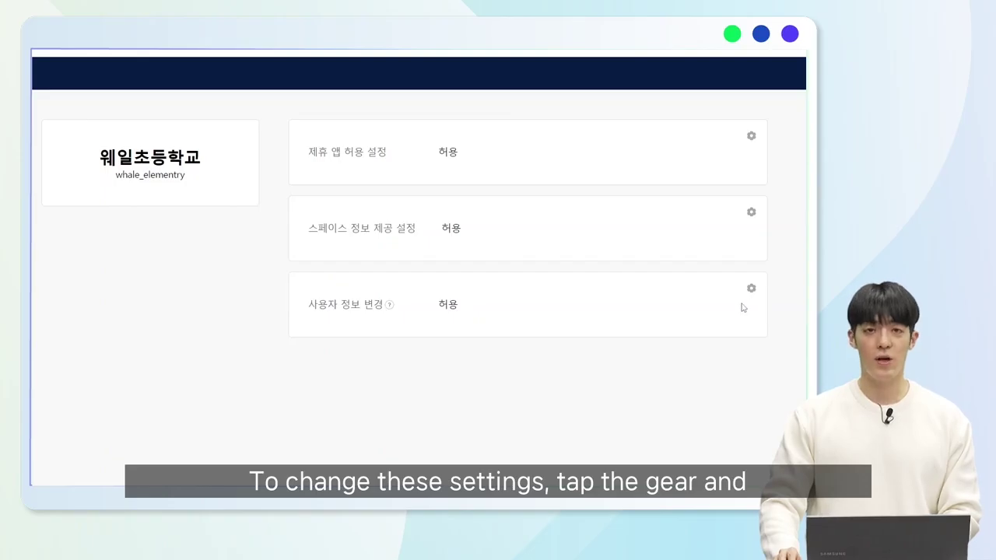
click(751, 290)
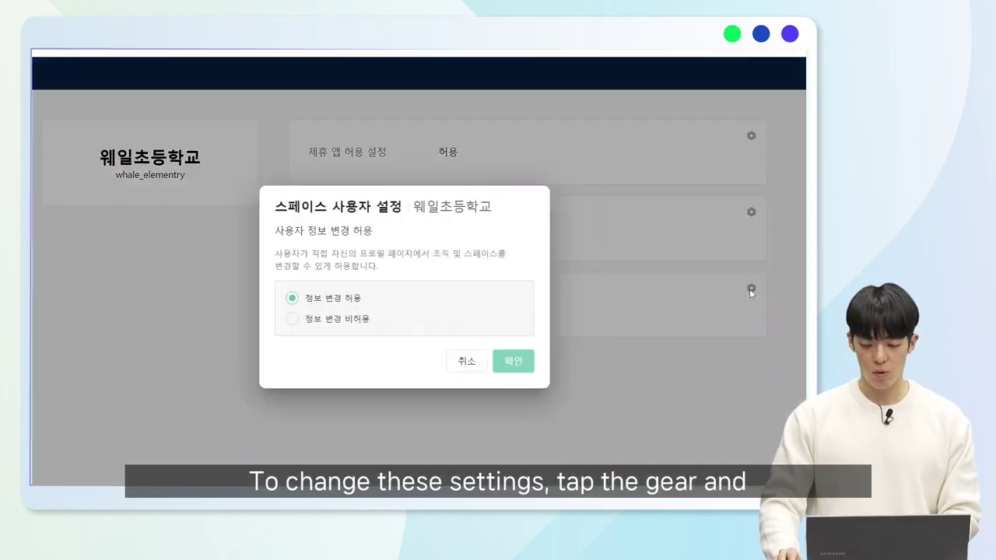
click(470, 361)
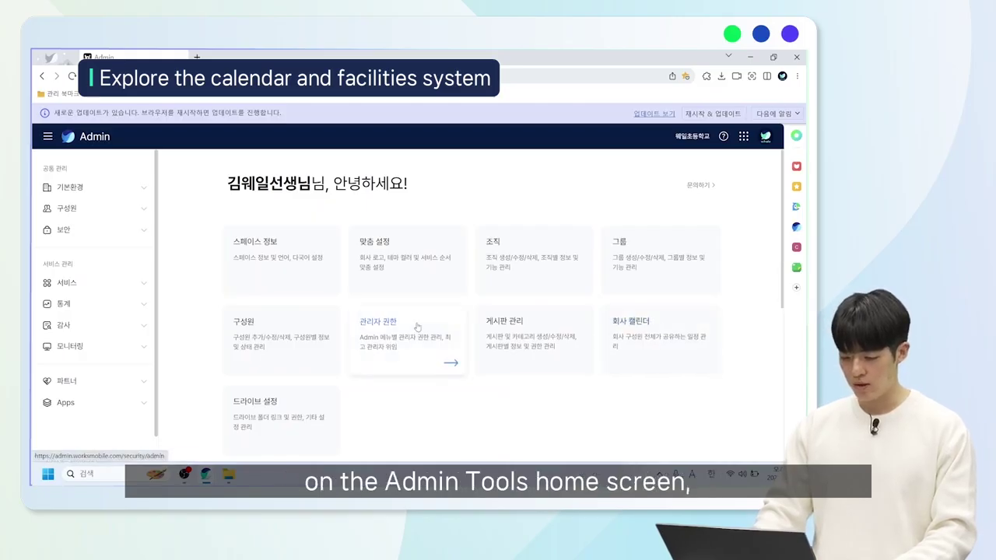
Expand the 캘린더 settings rows: display hours 08:00–21:00, facility booking, company calendar, member schedules, export.
click(73, 283)
click(67, 357)
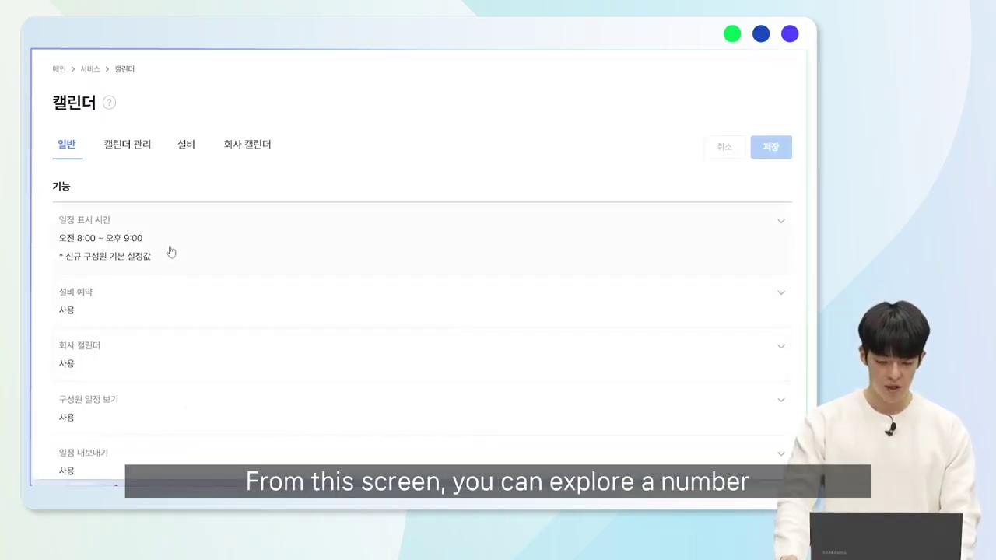
click(173, 251)
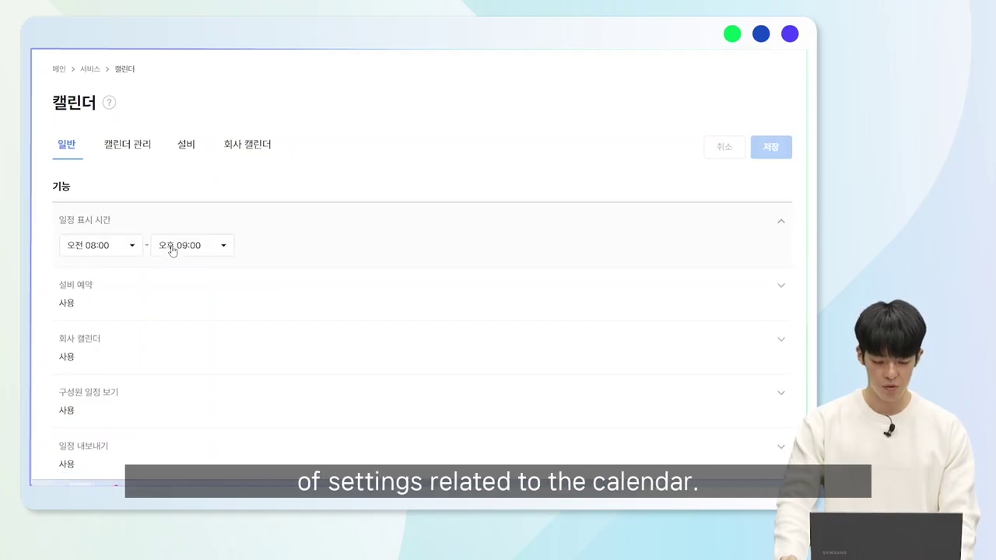
click(195, 293)
click(221, 363)
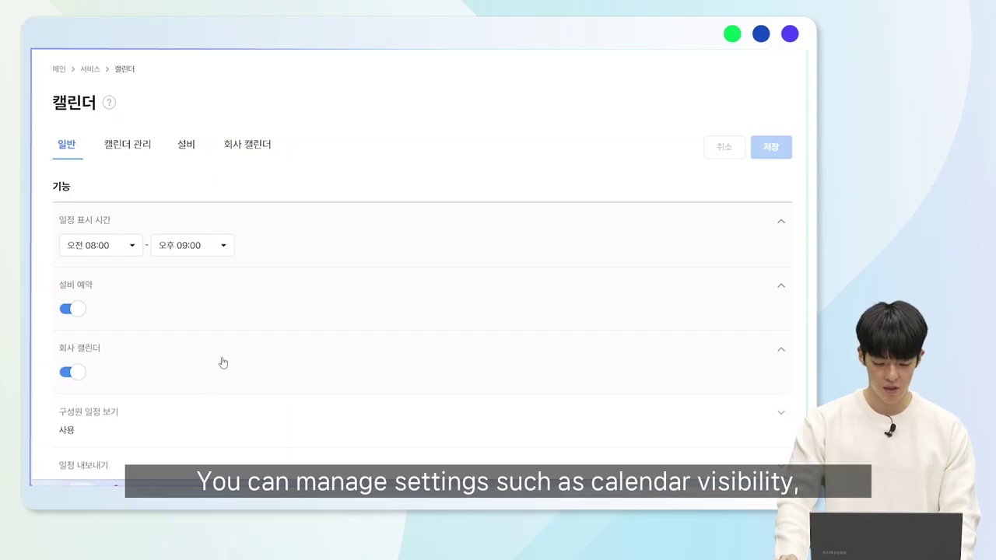
scroll(221, 360, down, 1)
click(207, 327)
scroll(207, 327, down, 1)
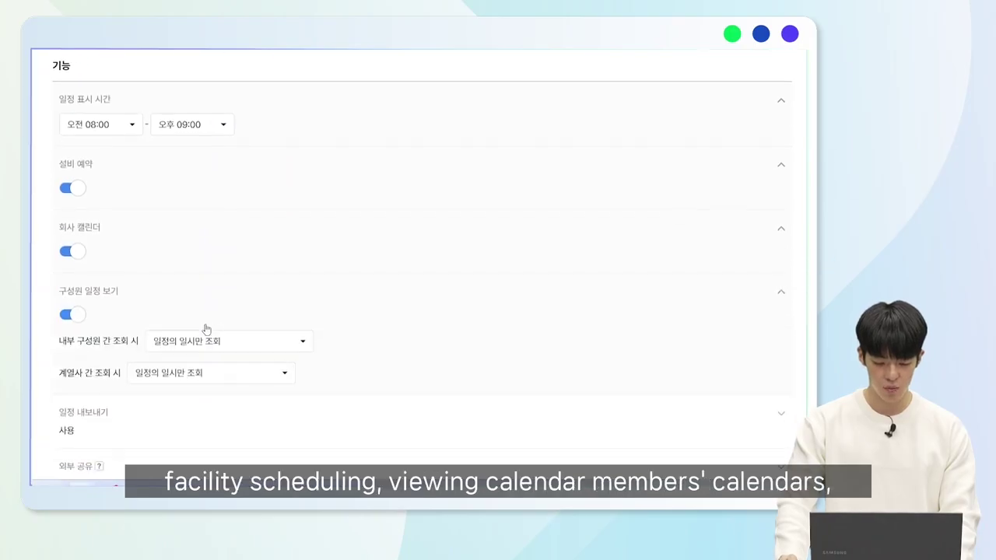
click(189, 372)
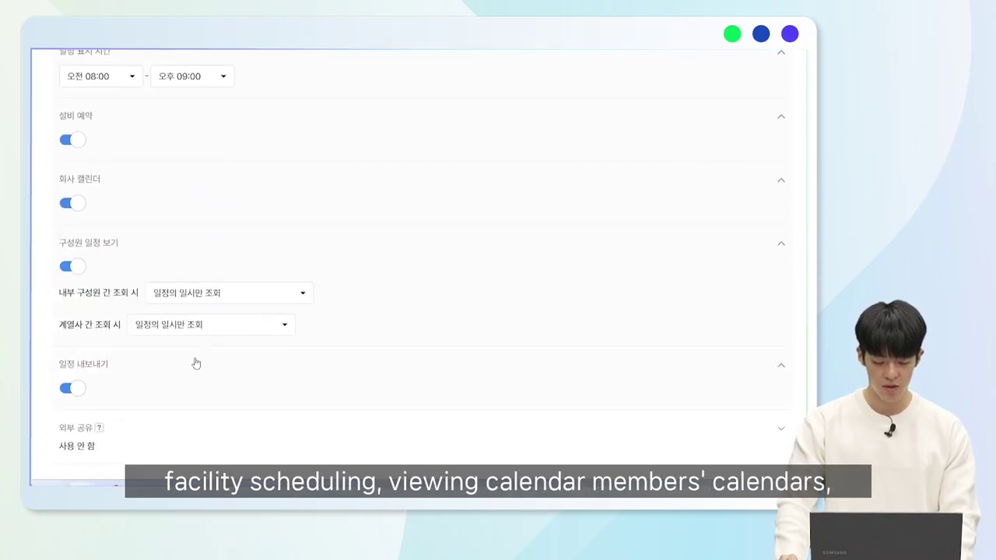
scroll(196, 363, up, 2)
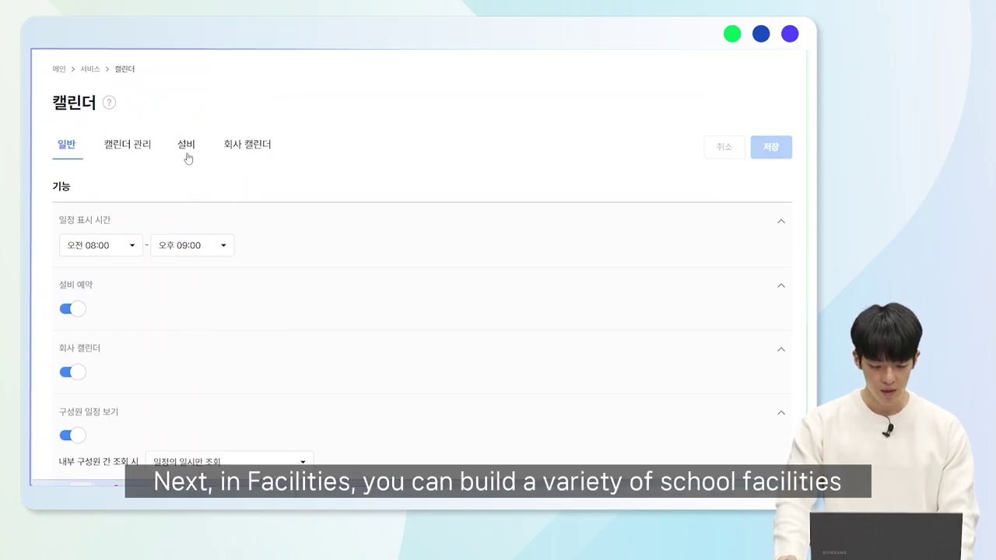
View the school's facility list, then the 회사 캘린더 list of November 2024 events.
click(187, 153)
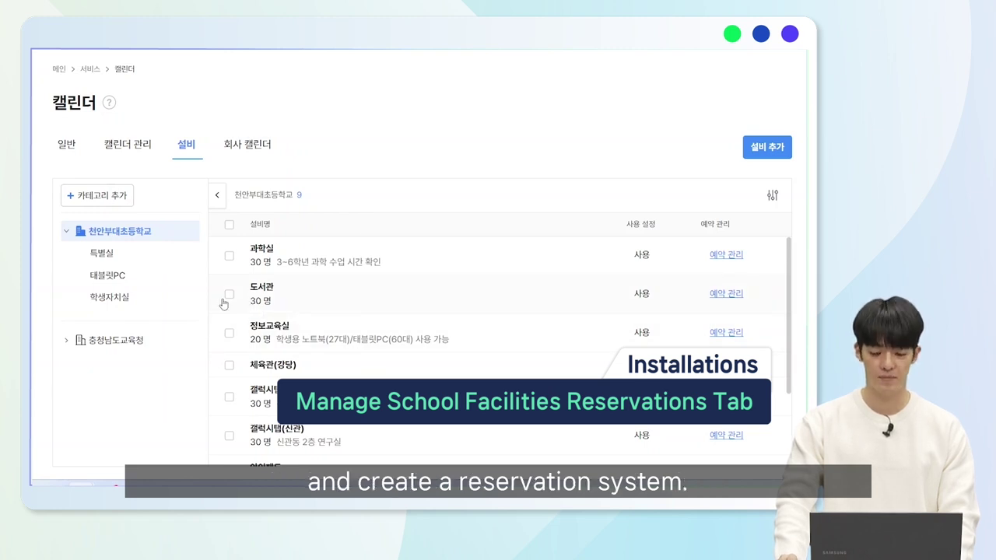
click(257, 150)
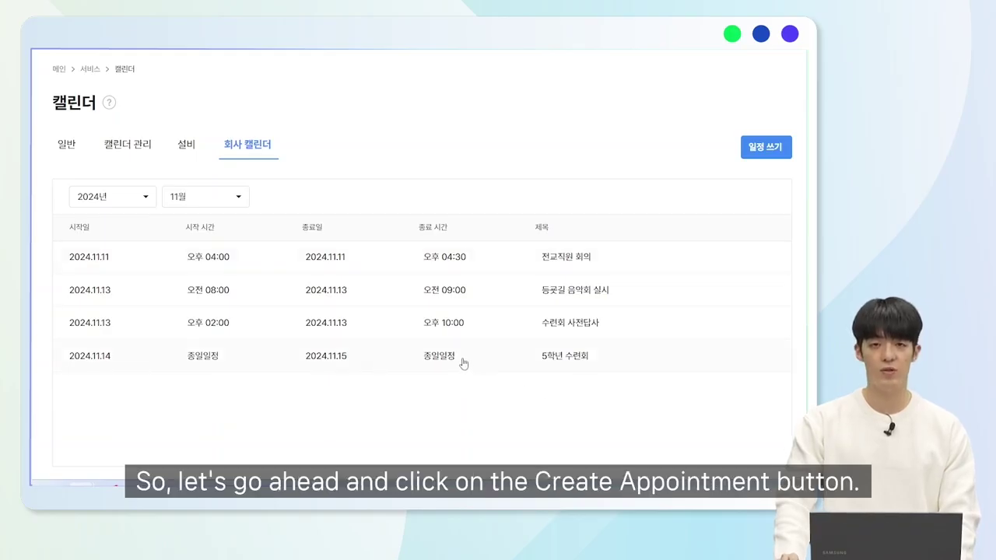
Start a new company event titled 5~6학년 학년협의회 and switch off 종일.
click(766, 150)
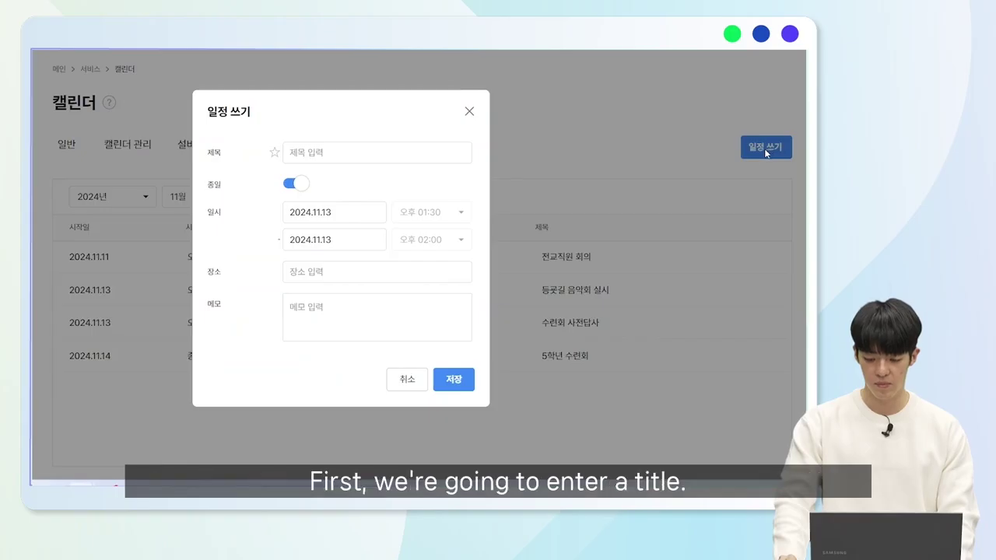
click(329, 153)
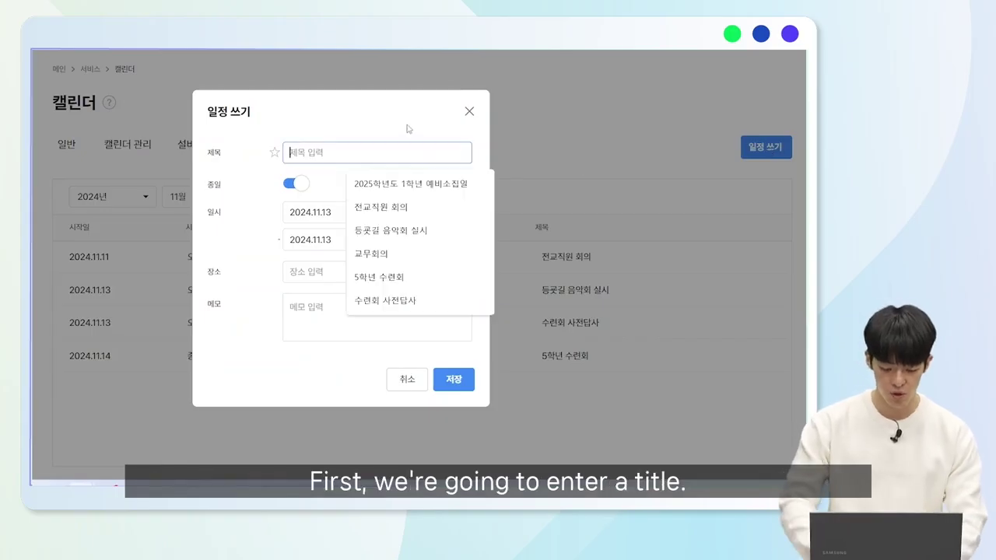
text(5~6)
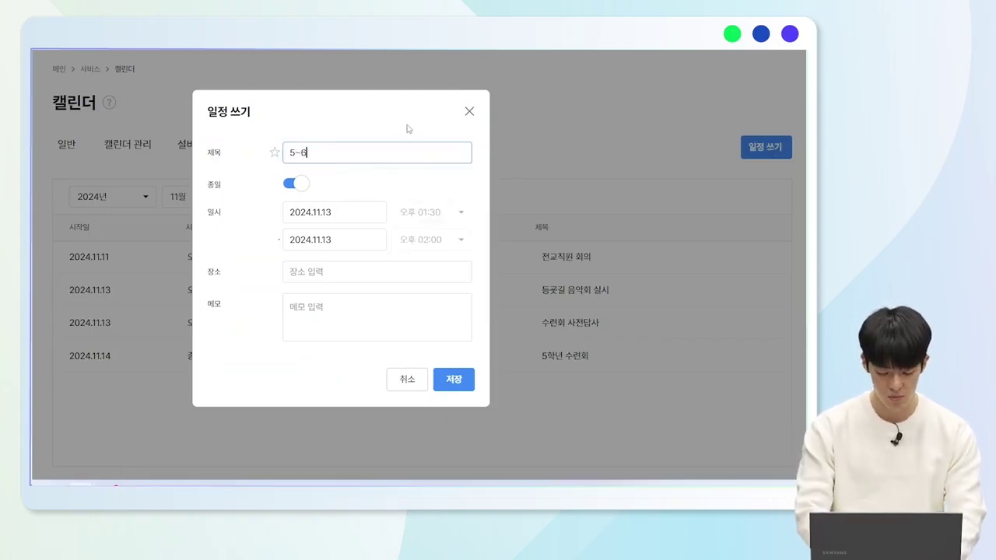
text(하계년 )
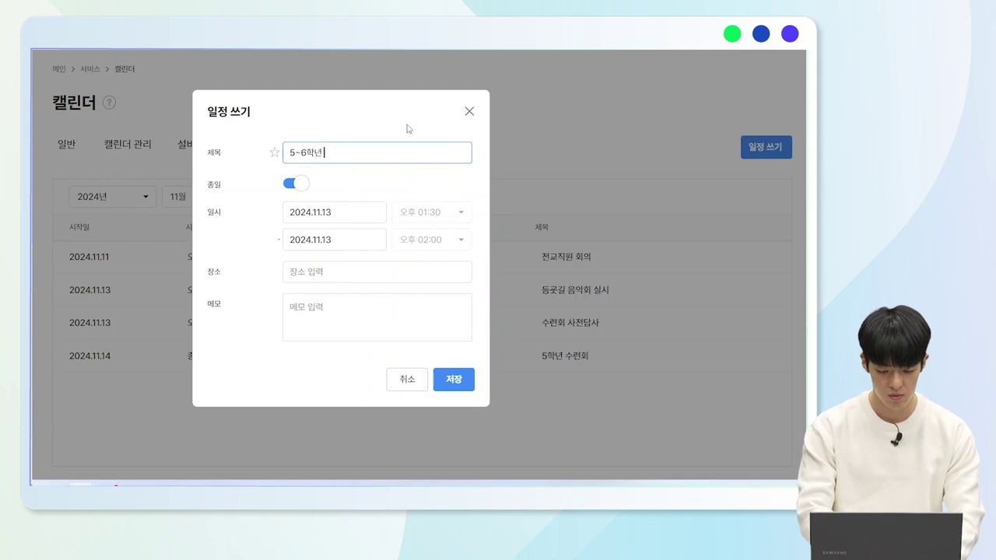
text(현년협의회)
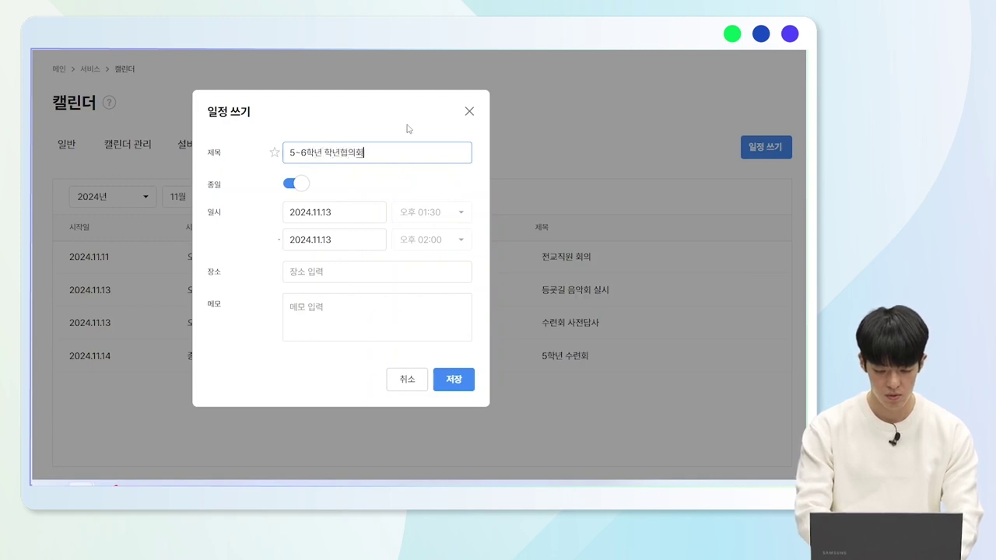
click(291, 186)
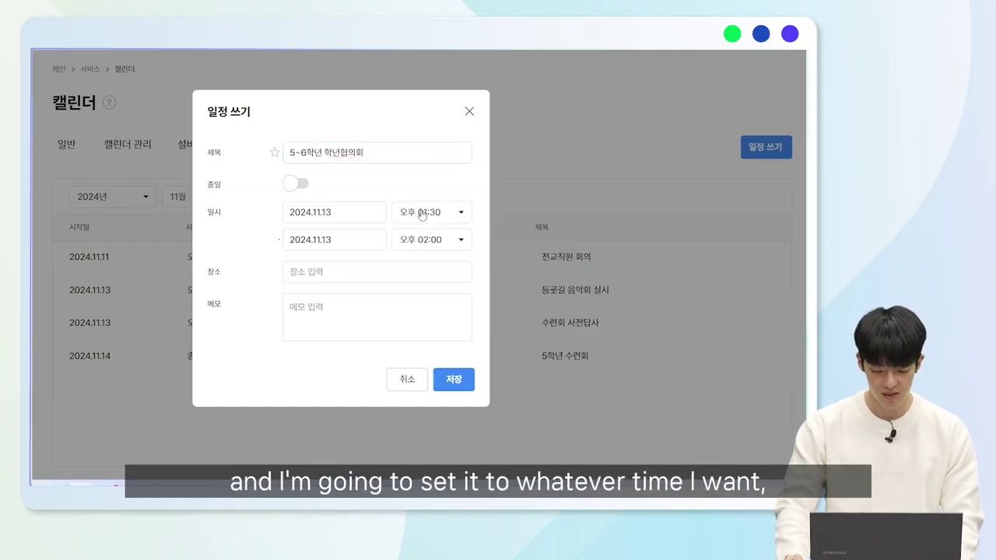
Set the event time to 오후 04:00–오후 05:00 on 2024.11.13 and save it.
click(431, 239)
scroll(434, 214, down, 4)
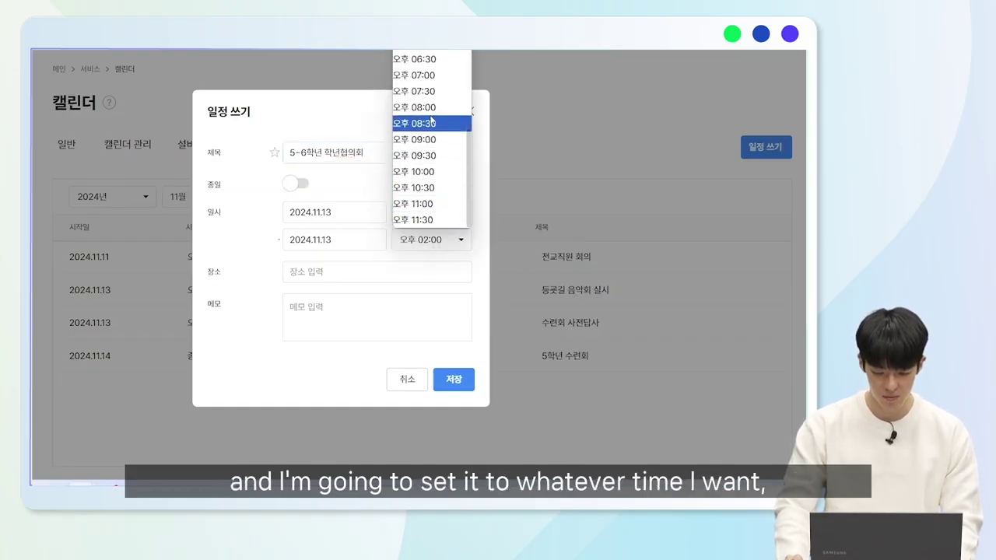
scroll(449, 190, up, 3)
click(449, 190)
click(451, 212)
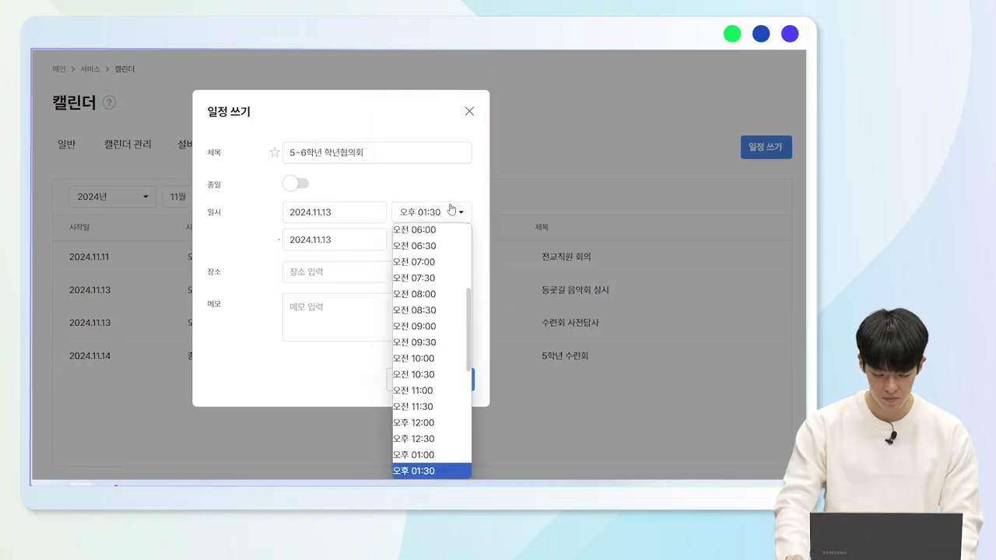
scroll(424, 321, down, 4)
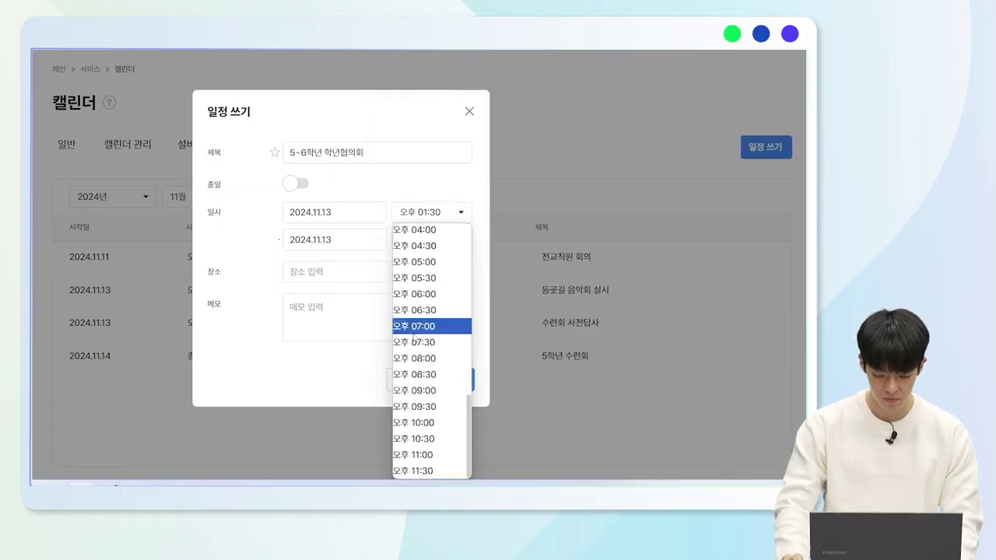
click(429, 231)
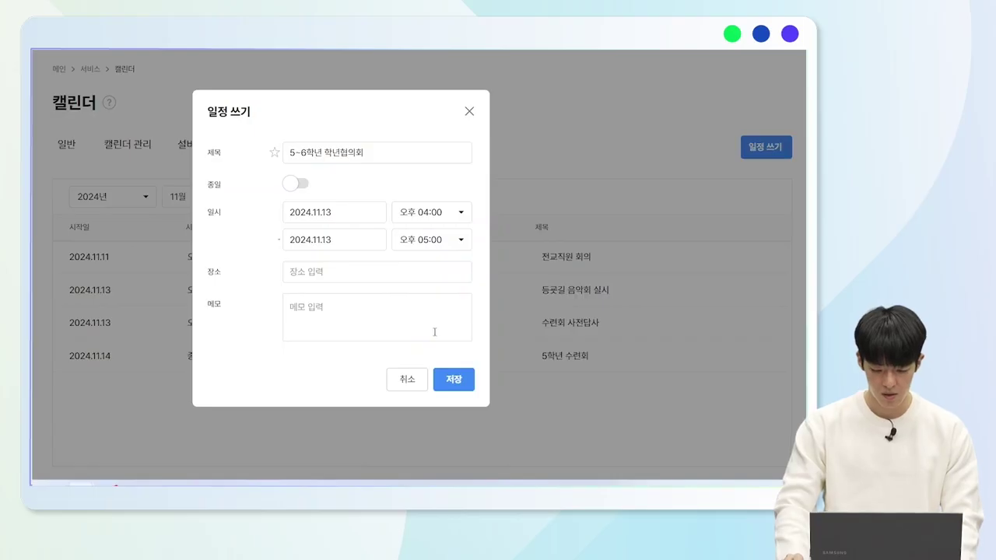
click(441, 382)
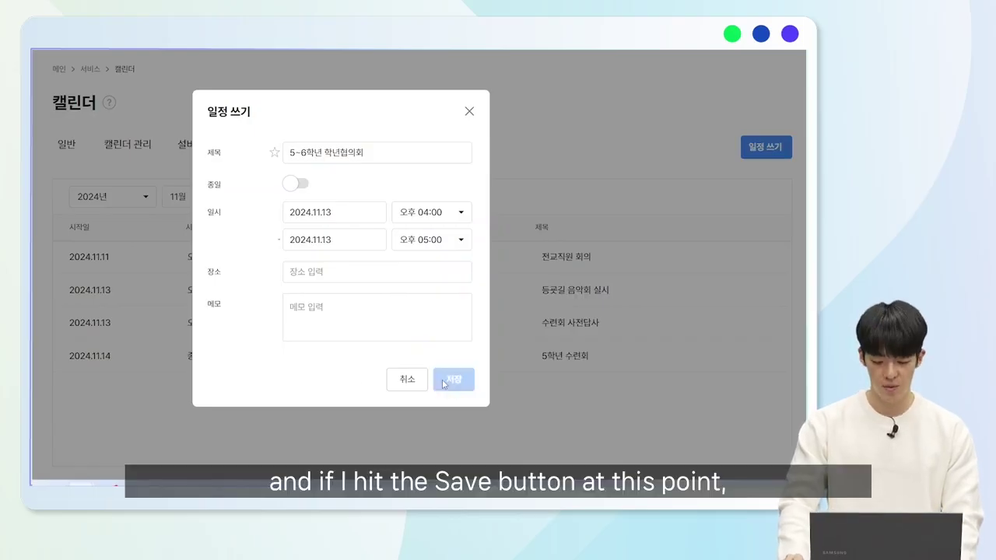
click(425, 271)
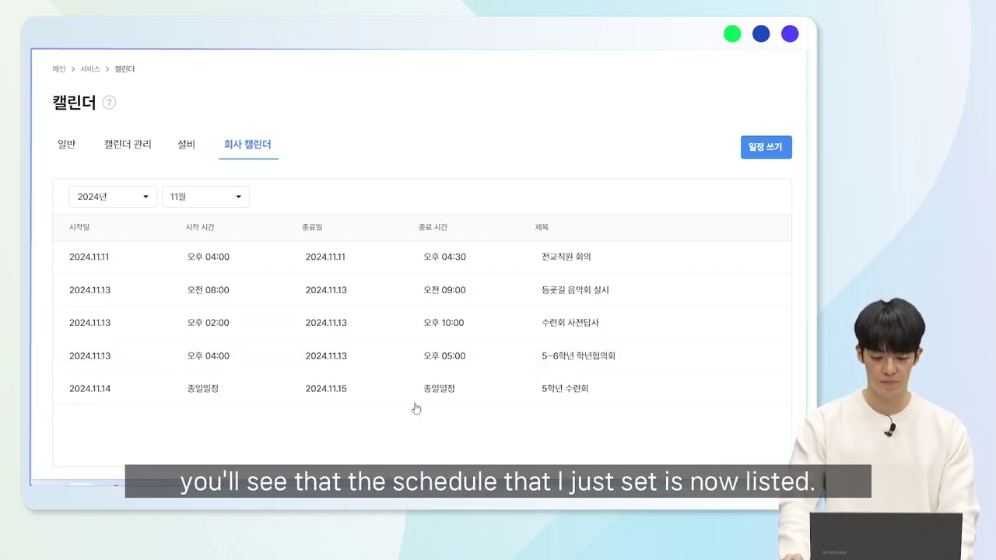
Create the facility category 돌봄교실 under 천안부대초등학교 and confirm it saved.
click(190, 149)
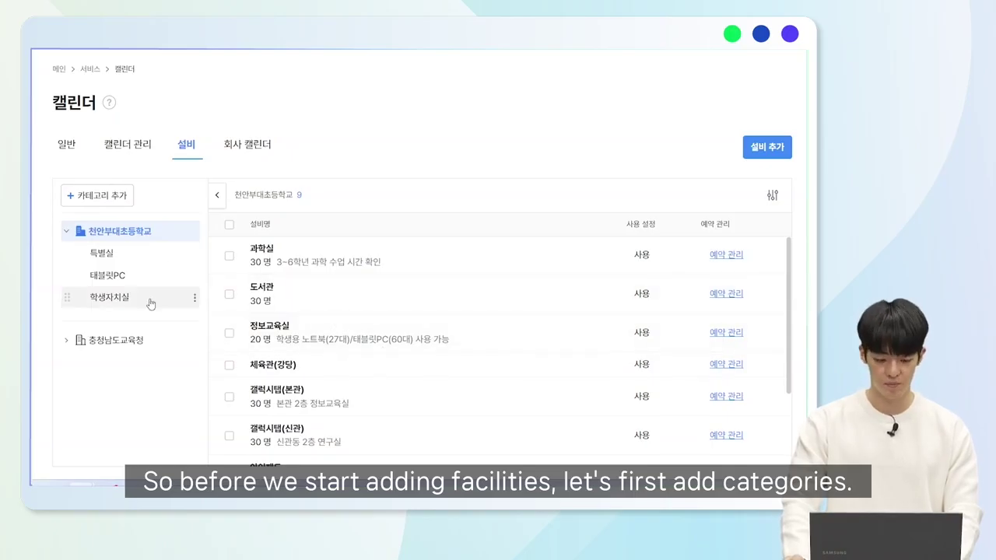
click(120, 195)
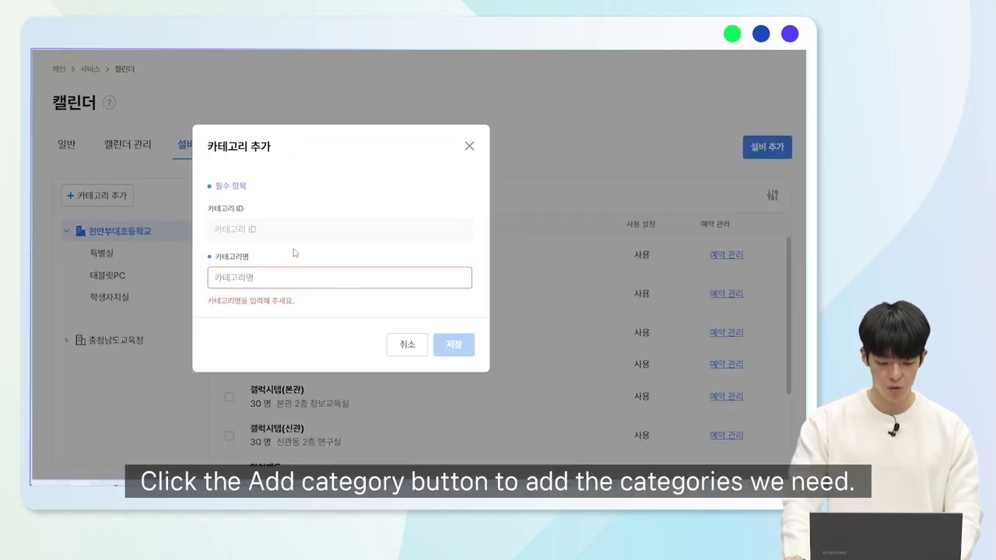
text(돌봄교)
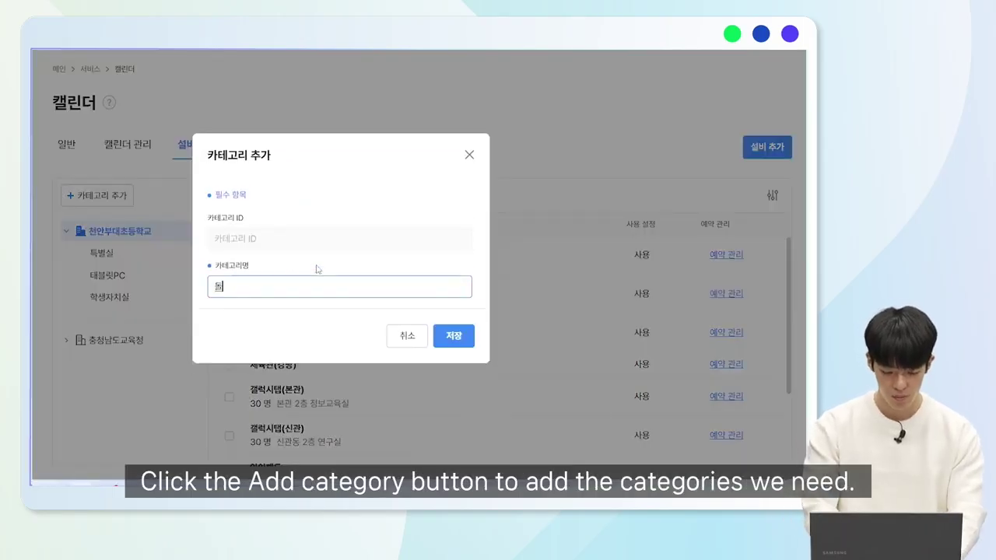
text(실)
click(459, 336)
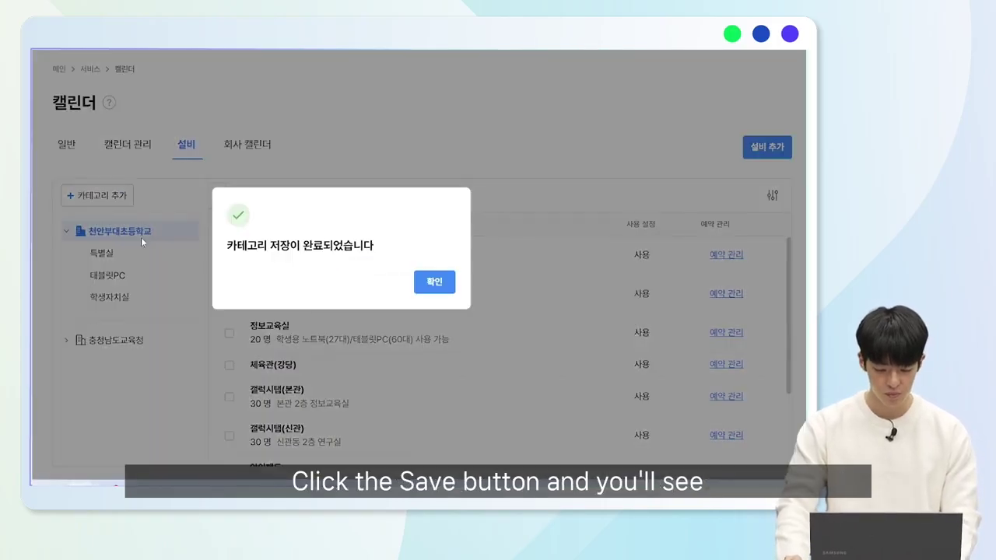
click(442, 292)
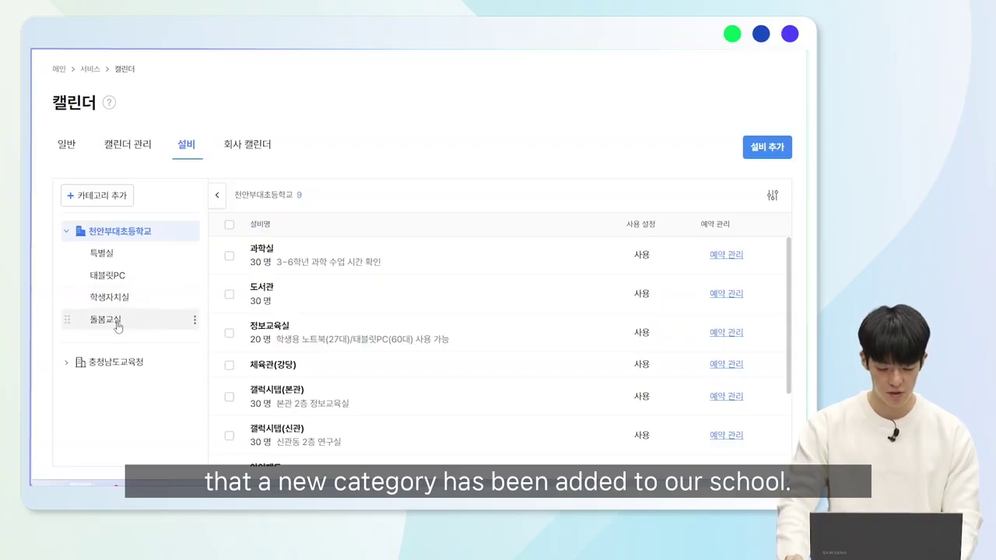
In the 돌봄교실 category, enter a new facility 돌봄교실 태블릿 with capacity 20.
click(116, 326)
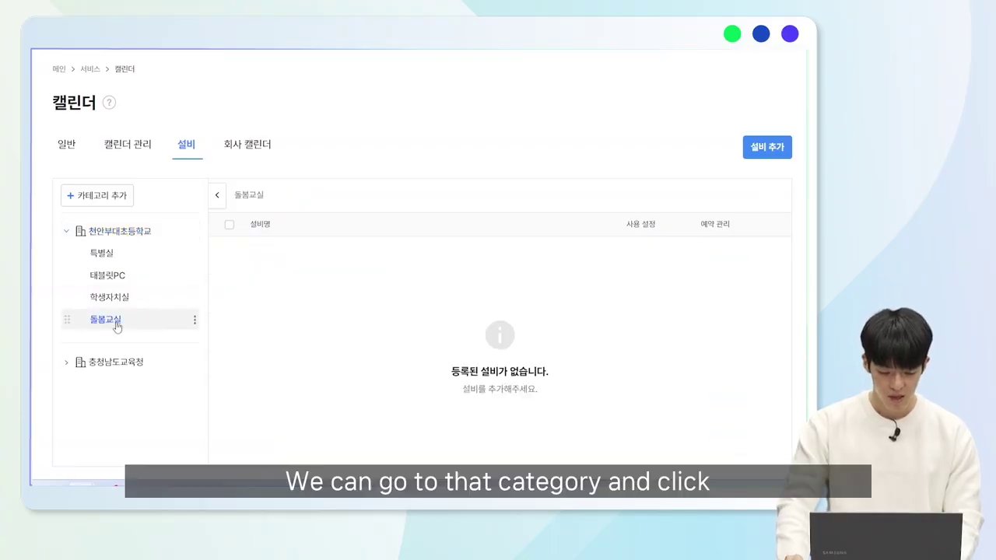
click(754, 157)
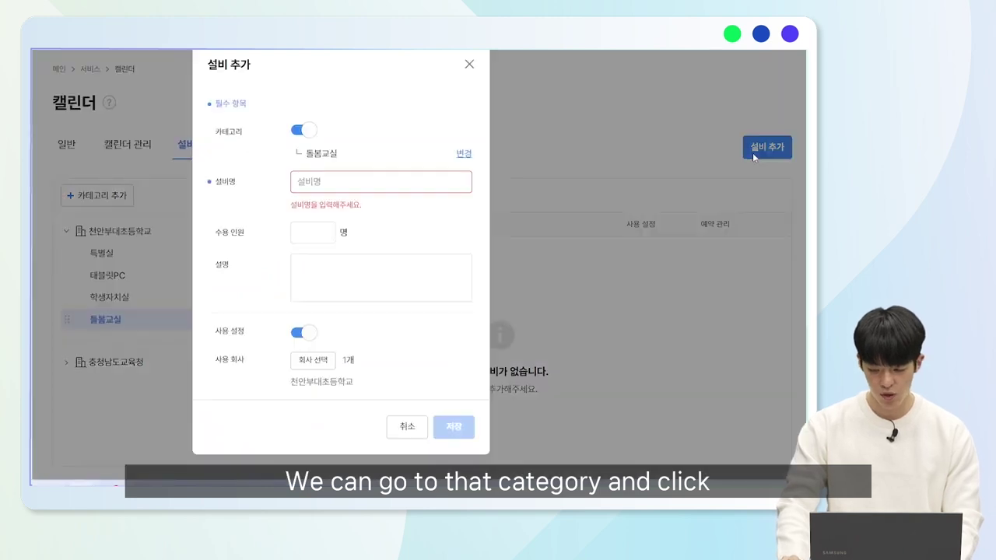
click(396, 185)
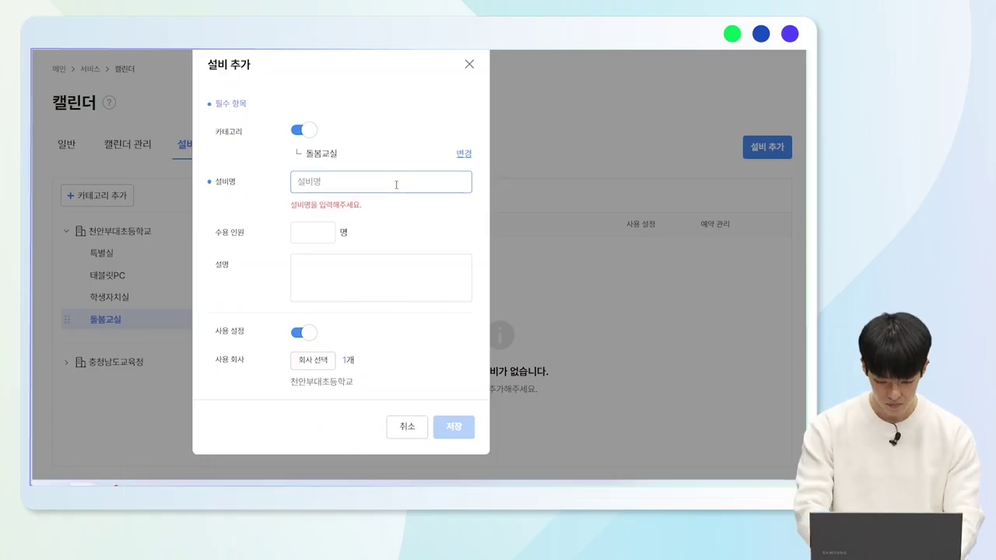
text(돌봄교실 태블리)
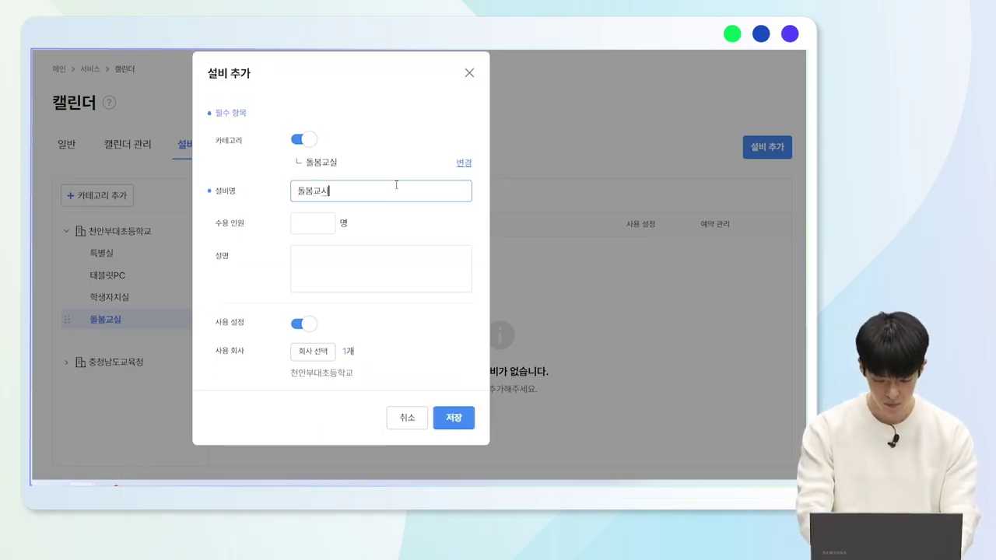
text(ㅅ)
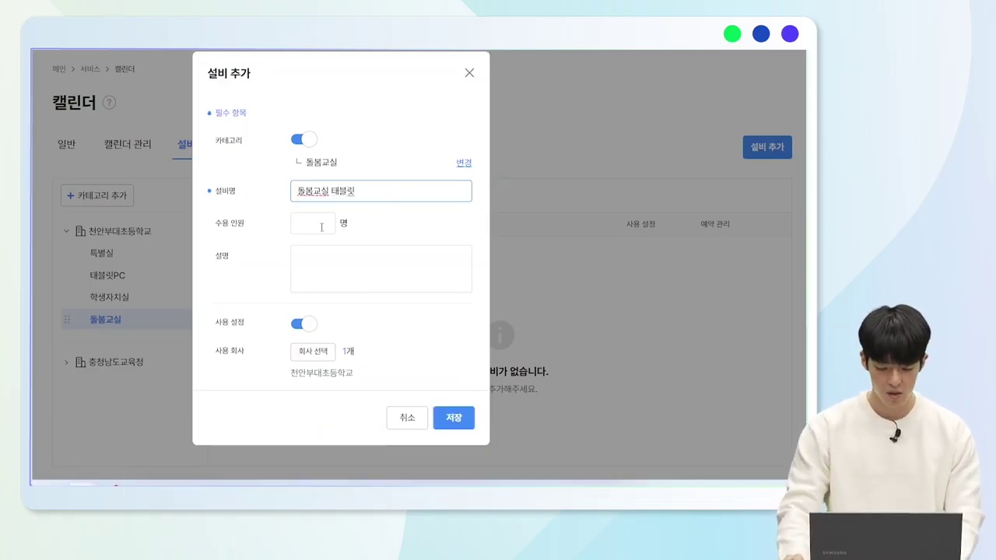
click(318, 223)
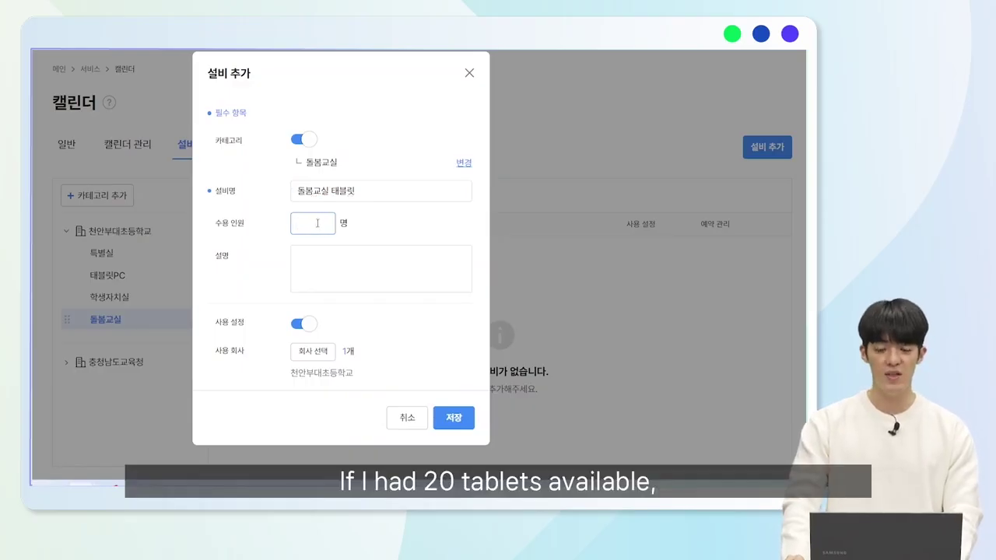
text(20)
click(361, 242)
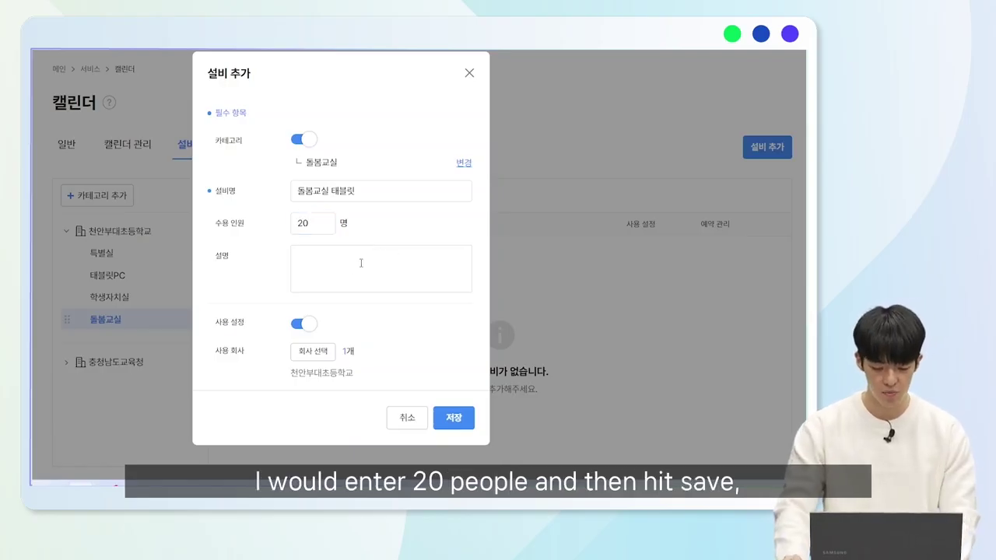
Save the tablet facility and list all 10 facilities of 천안부대초등학교.
click(448, 419)
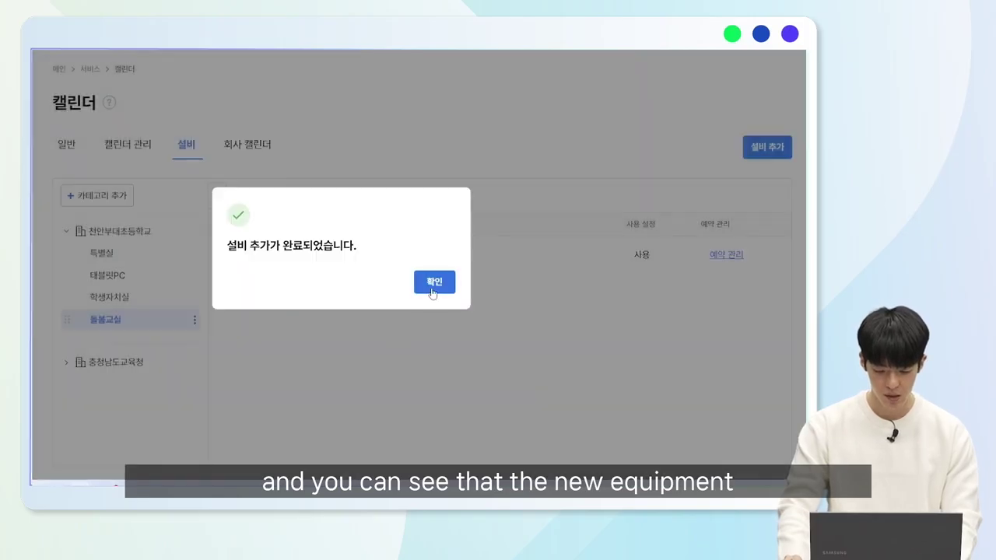
click(433, 291)
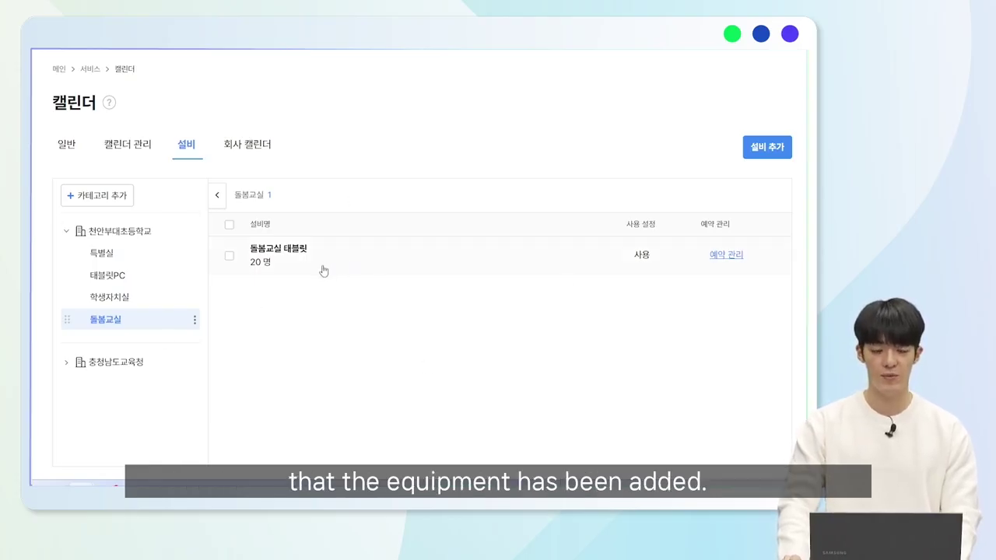
click(131, 236)
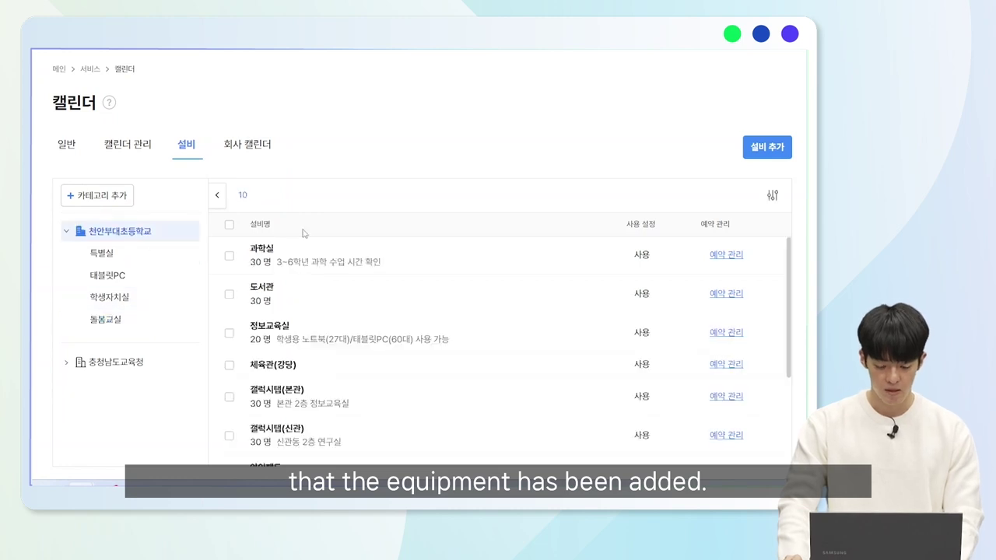